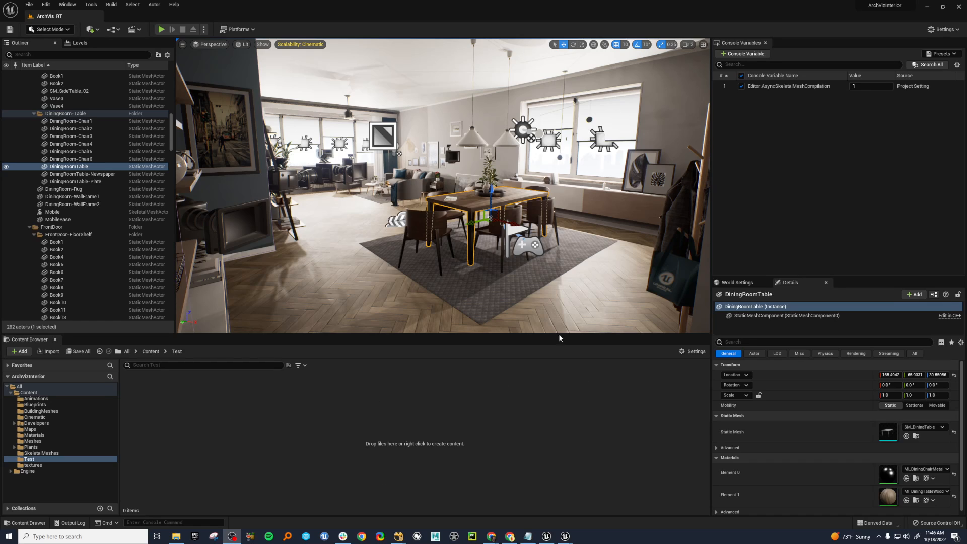
Import the checker_srgb image from File Explorer into the Test folder and open the texture for viewing.
left_click(176, 537)
left_click_drag(402, 496, 347, 418)
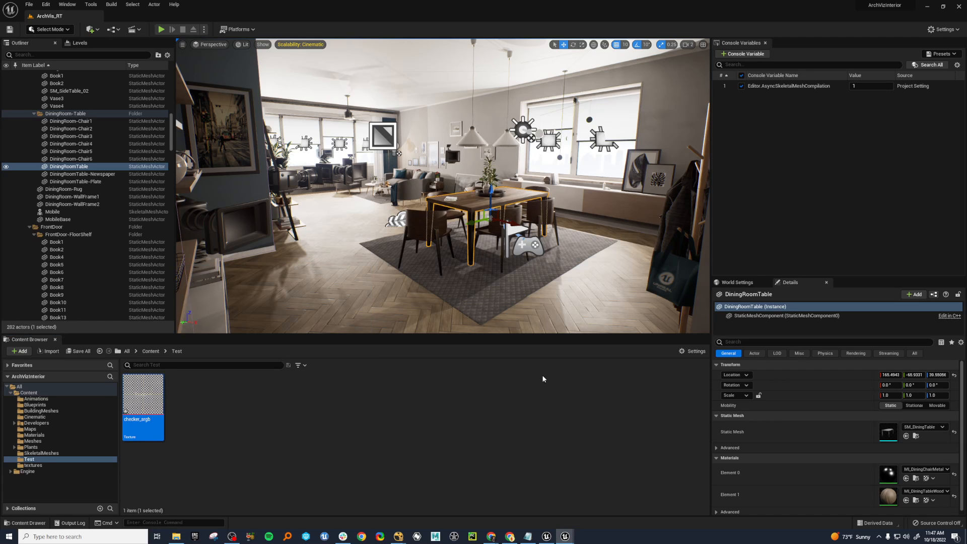
left_click(144, 398)
double_click(144, 398)
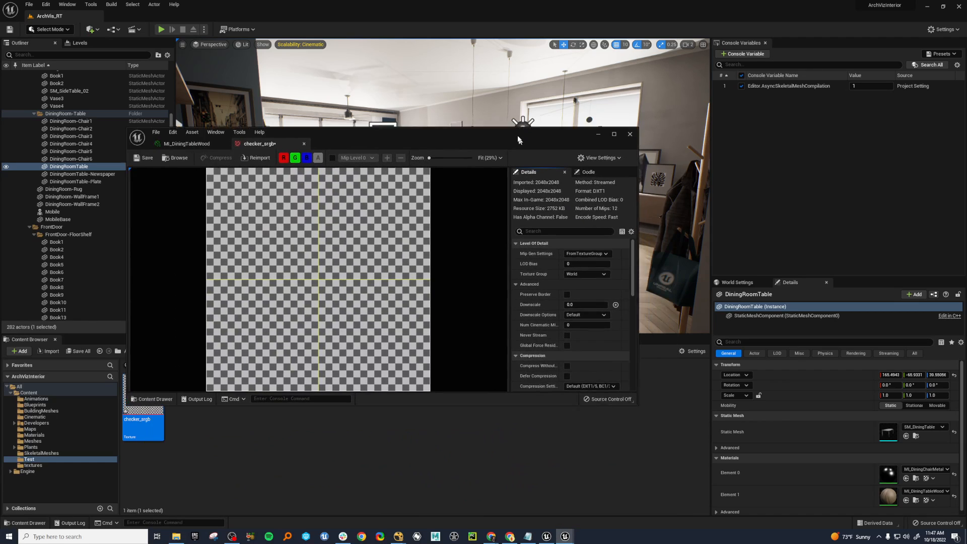
Enlarge the checker_srgb texture editor window and move it clear of the asset thumbnail in the Test folder.
left_click_drag(486, 98, 487, 63)
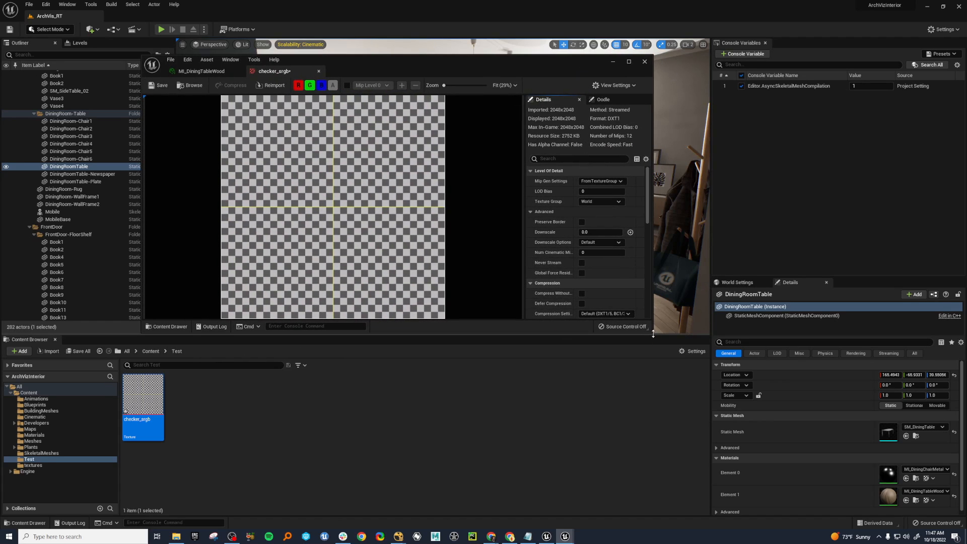
left_click_drag(652, 335, 709, 419)
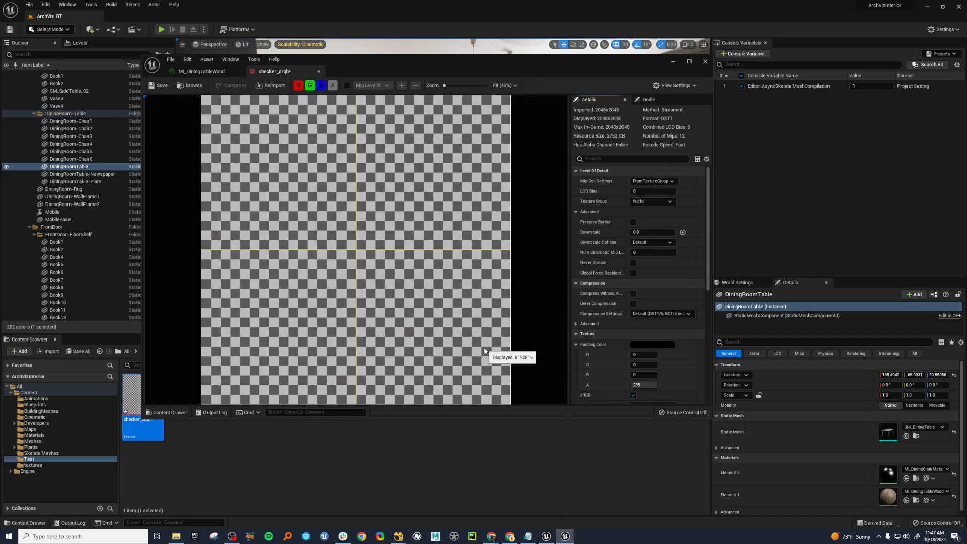
left_click_drag(420, 70, 511, 49)
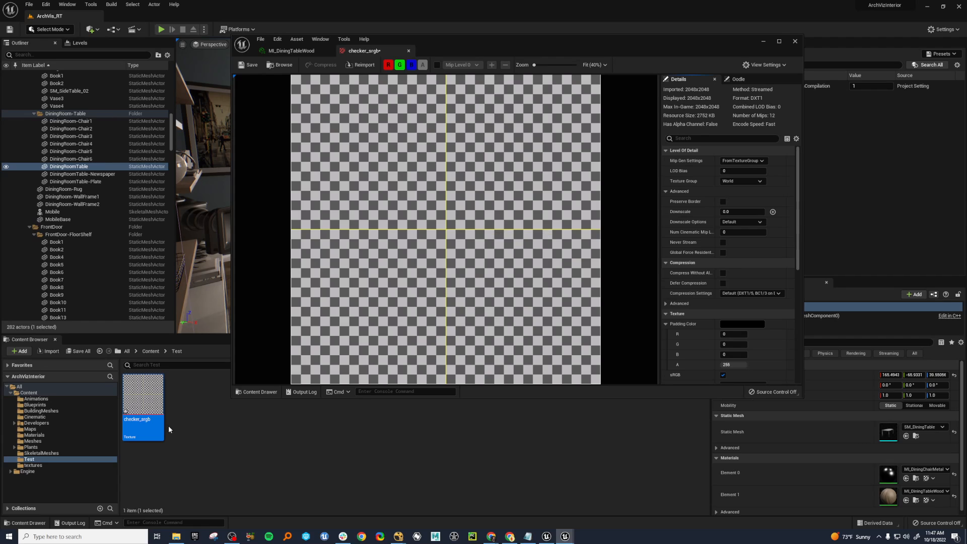
Locate the DerivedDataCache folder inside the ArchVizInterior project folder in File Explorer, and move that window out of the way.
mouse_move(136, 406)
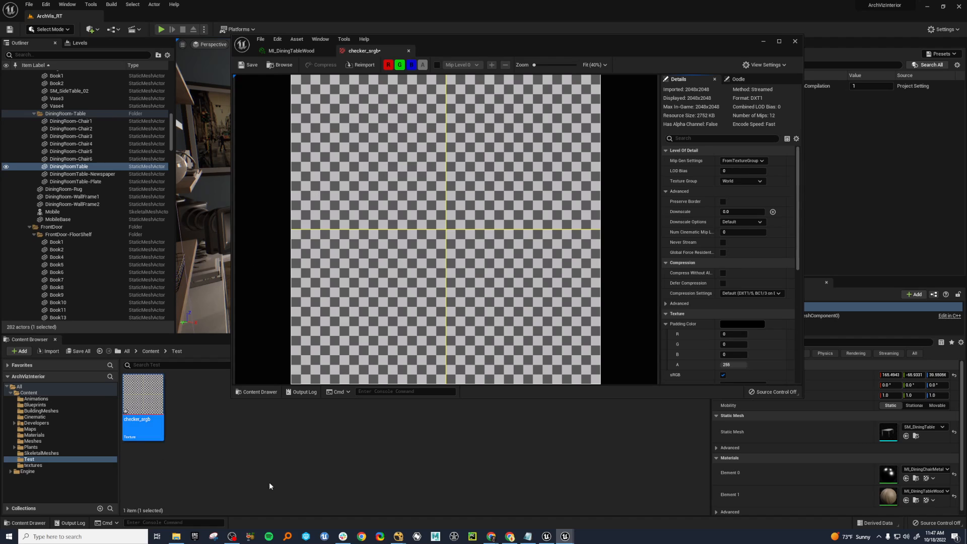
mouse_move(151, 392)
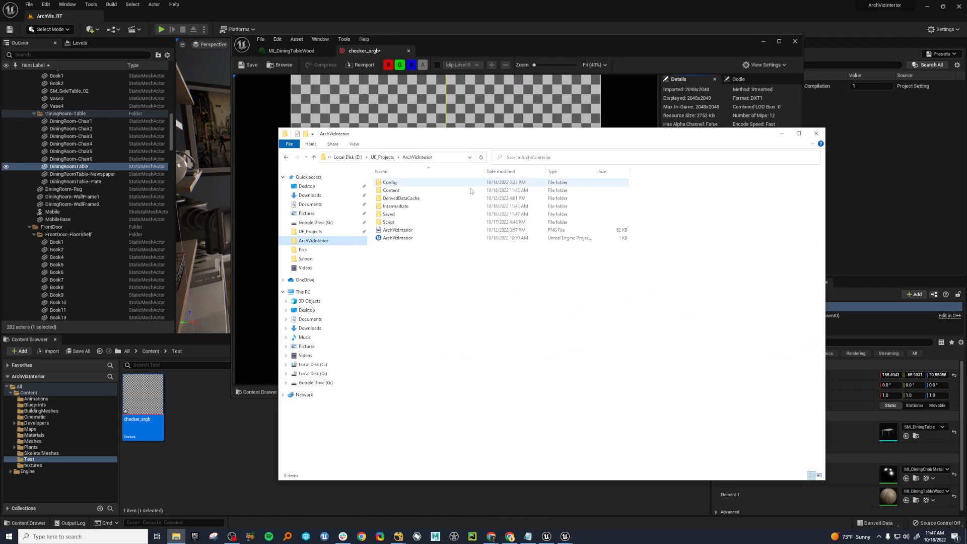
left_click(555, 198)
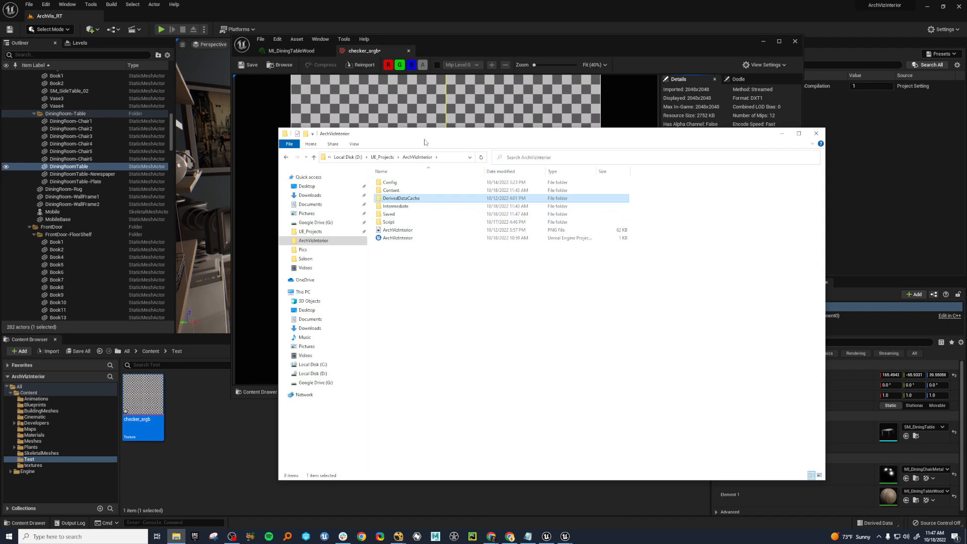
left_click_drag(425, 138, 966, 157)
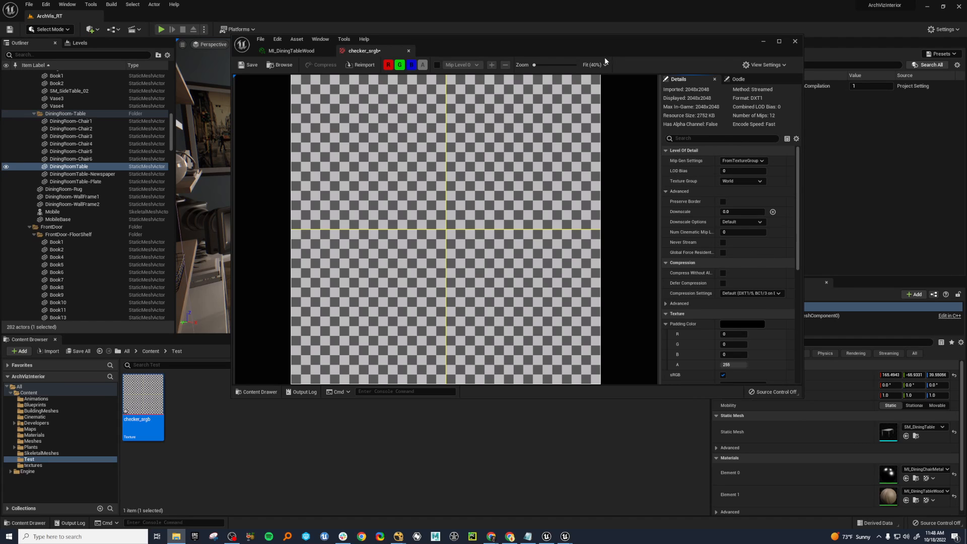
Enlarge the checker_srgb texture editor window further to expose its Texture and Adjustments settings, and reposition it over the level editor.
left_click_drag(604, 56, 484, 82)
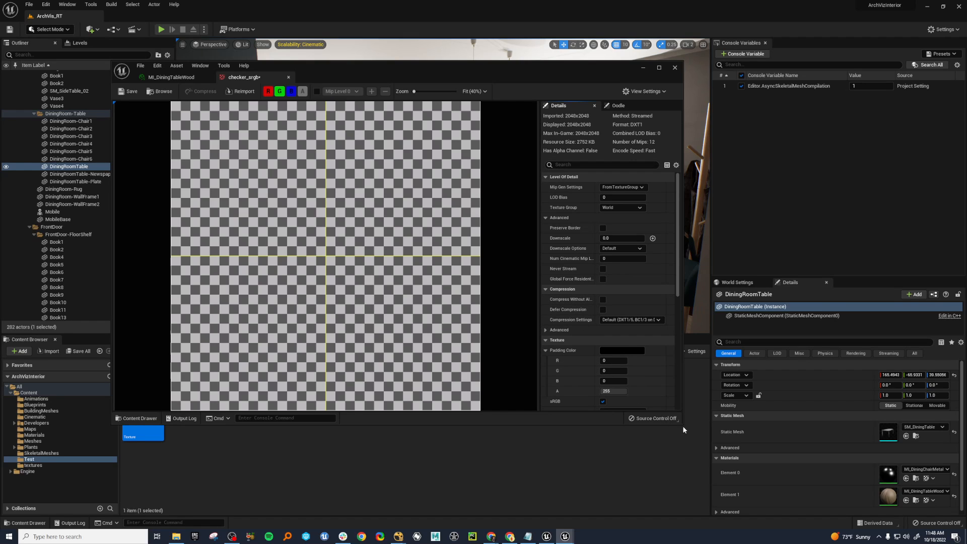
left_click_drag(682, 425, 761, 517)
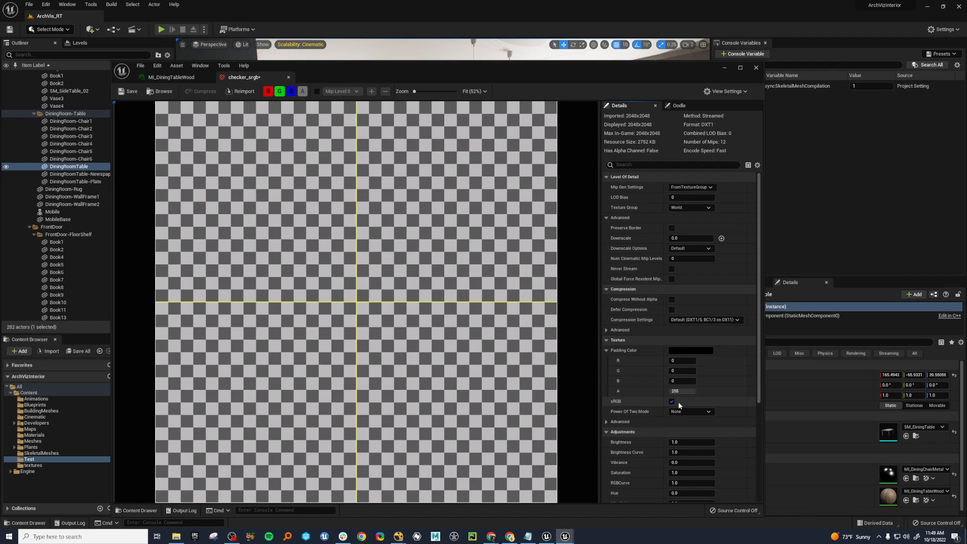
left_click_drag(711, 68, 739, 177)
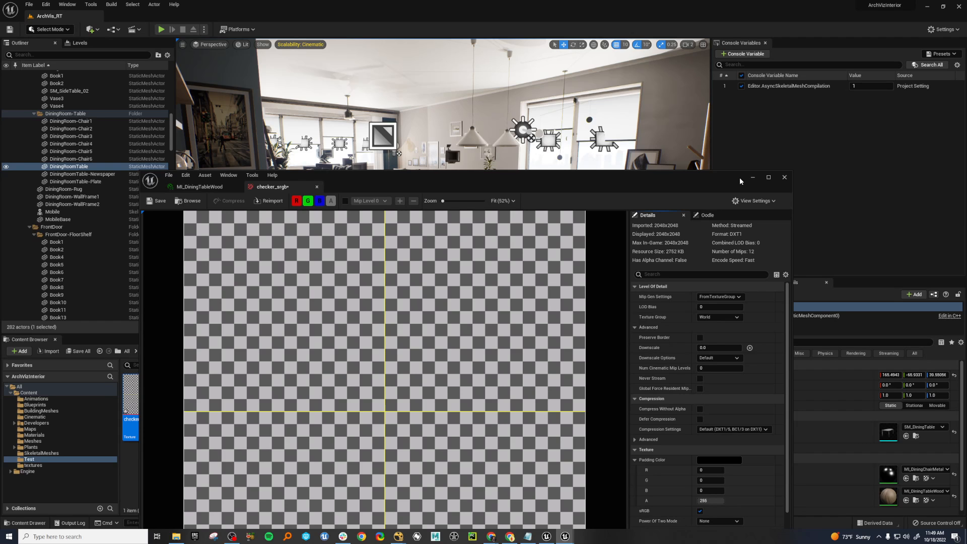
left_click_drag(739, 177, 723, 53)
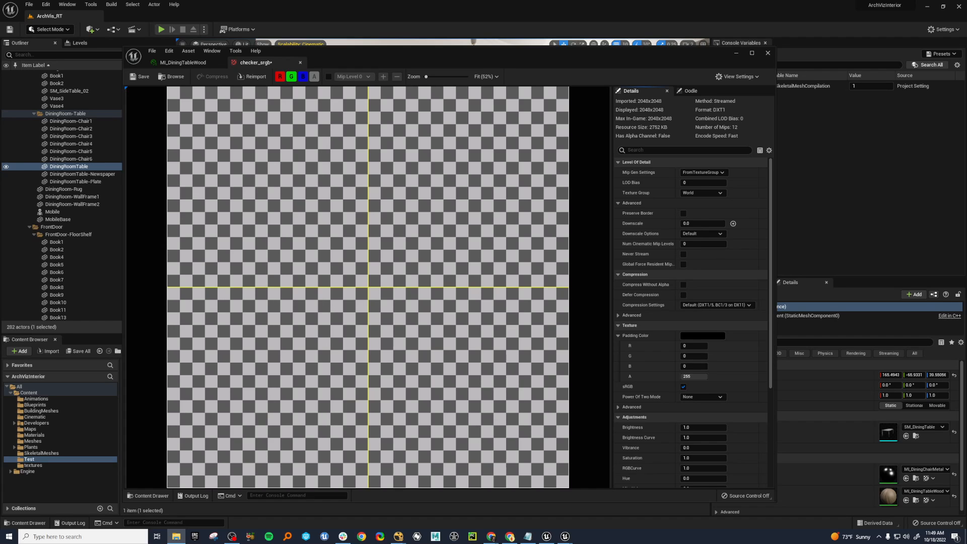
Import the check_2k1k_jpg image from File Explorer into the Test folder and open the texture.
left_click_drag(593, 62, 966, 290)
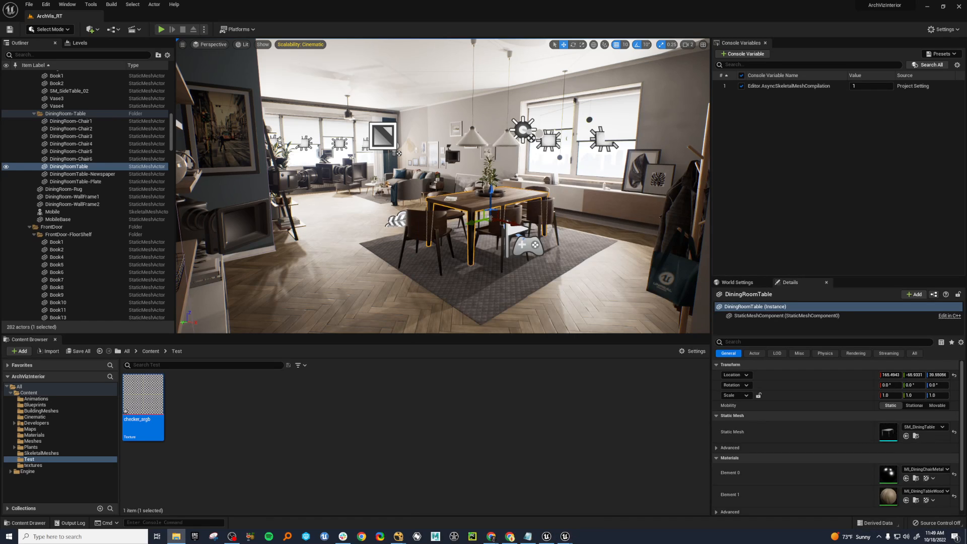
left_click_drag(295, 419, 326, 423)
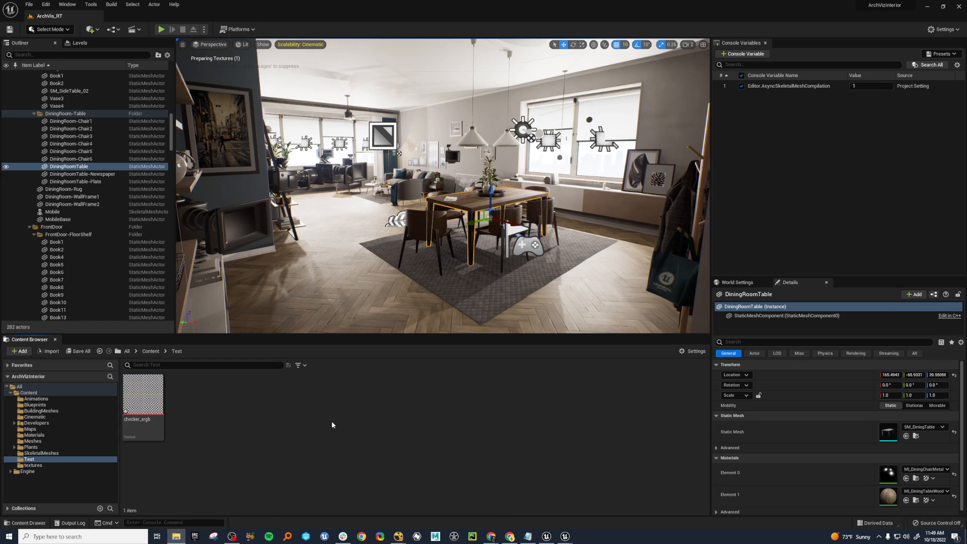
left_click(197, 403)
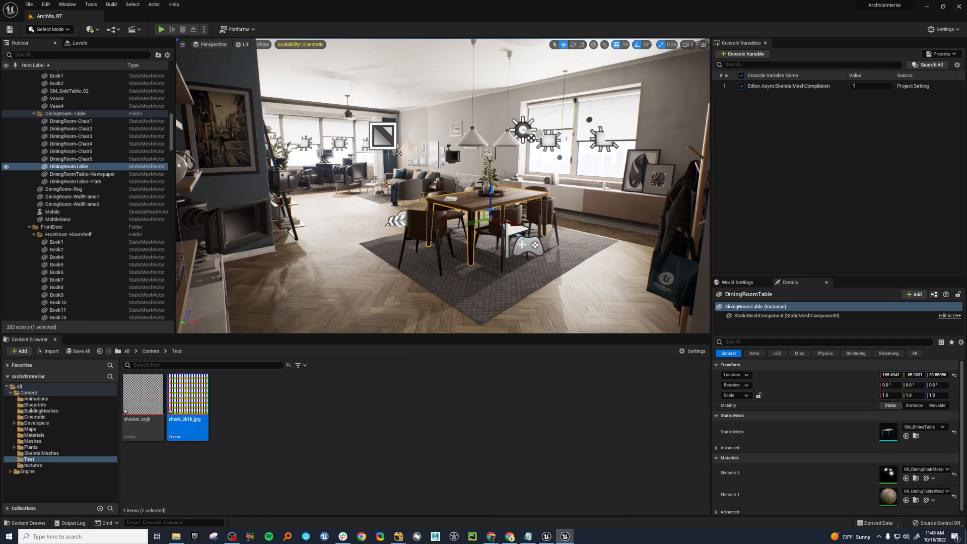
double_click(171, 411)
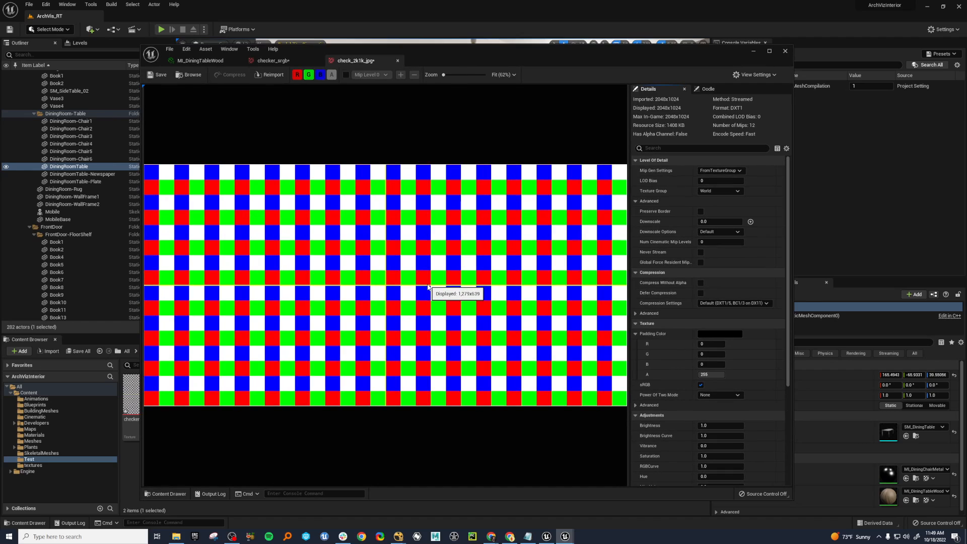
View the red channel of check_2k1k_jpg alone, and restore the green and blue channels.
left_click(309, 74)
left_click(320, 75)
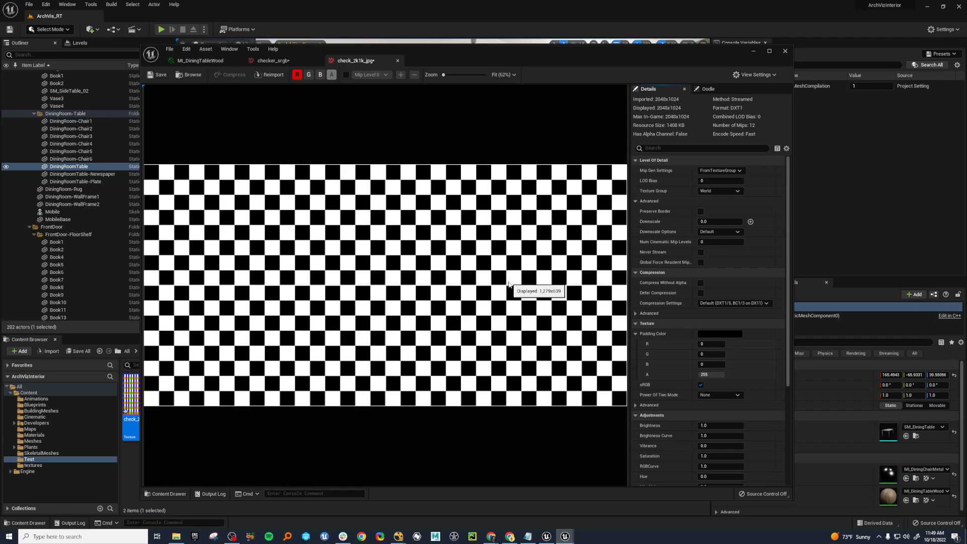
left_click(309, 75)
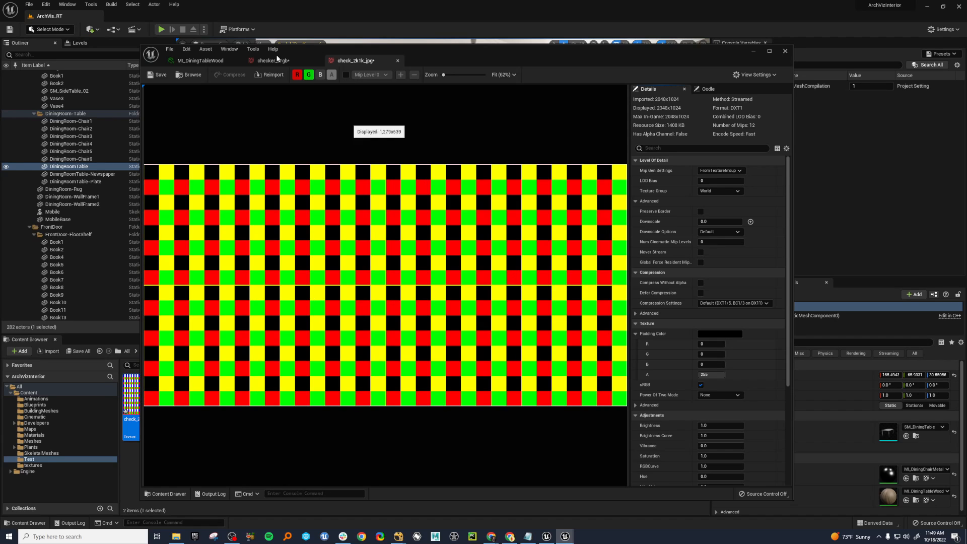
left_click(321, 75)
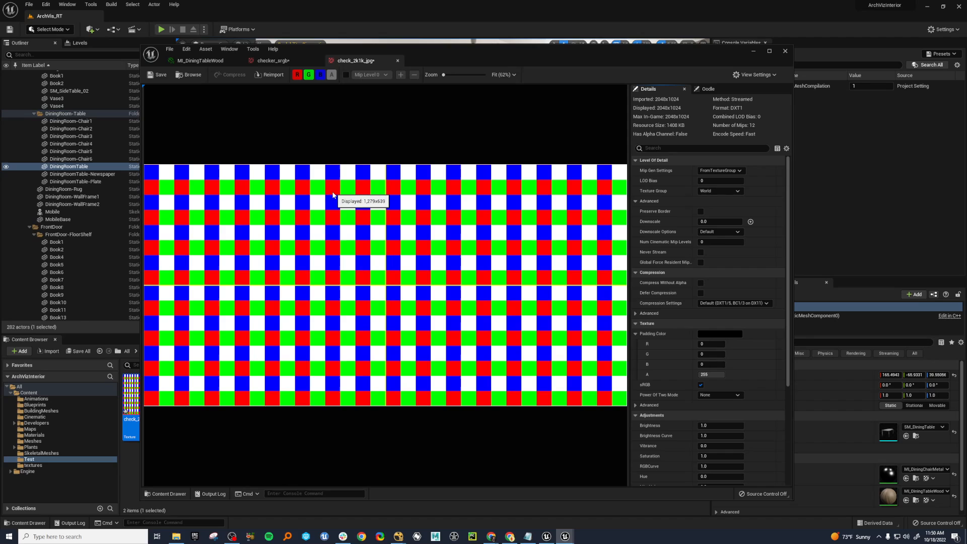
Isolate the red channel of check_2k1k_jpg again, disable the texture's sRGB option, and close the texture editor window.
left_click(309, 75)
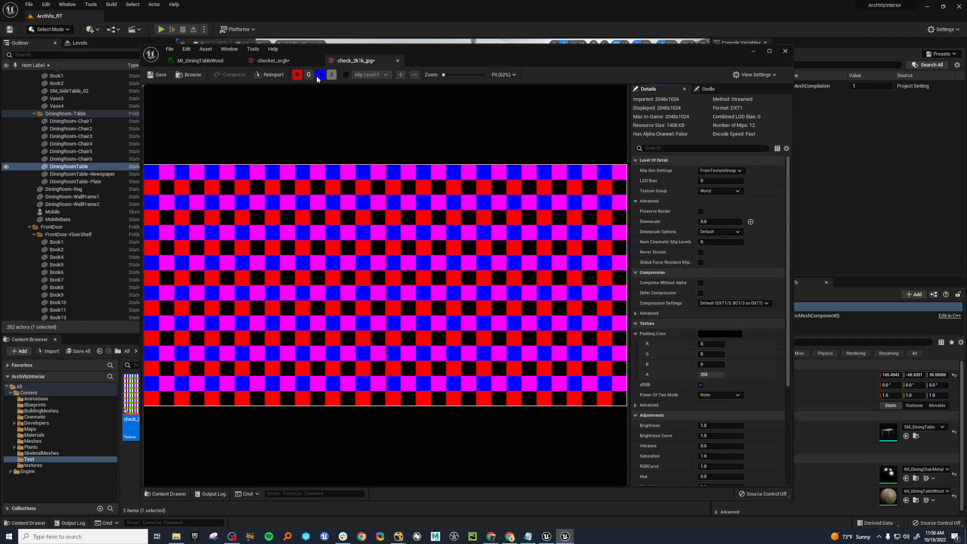
left_click(320, 75)
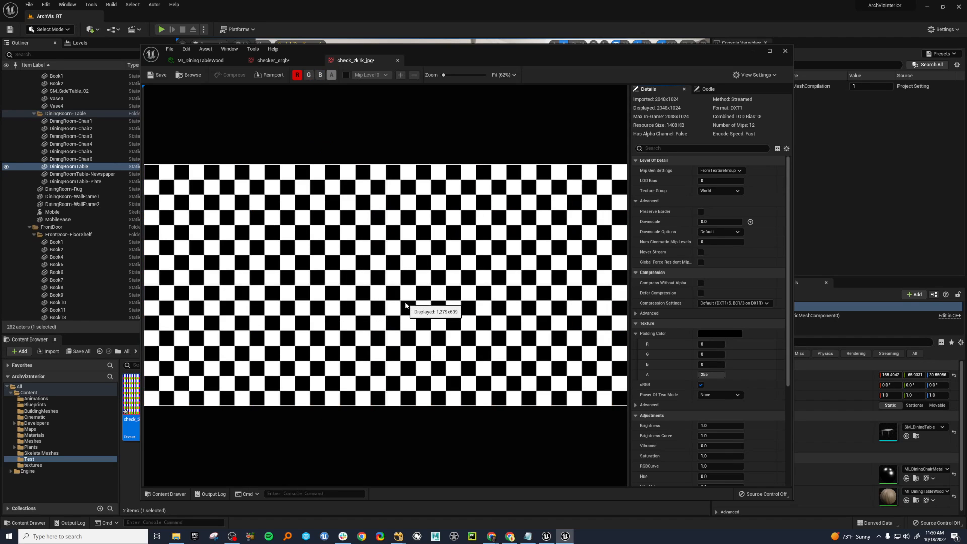
left_click(701, 385)
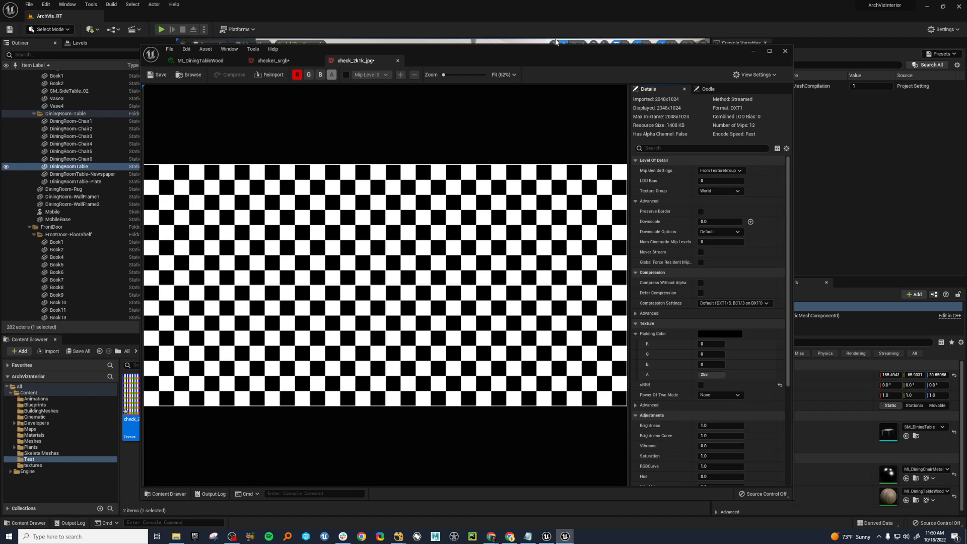
left_click(785, 51)
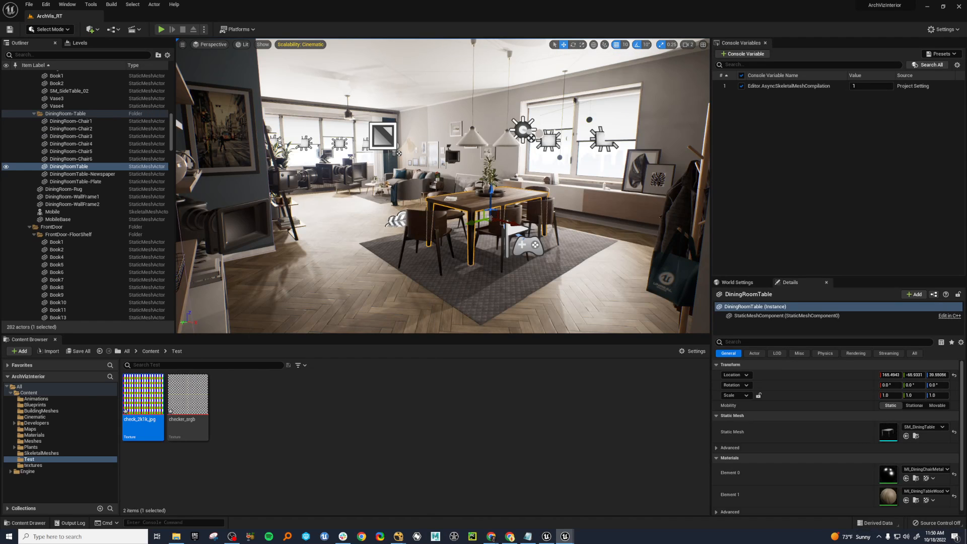
Examine the dining table's wood surface and edges up close from several angles in the viewport.
key("w")
right_click_drag(506, 277, 512, 277)
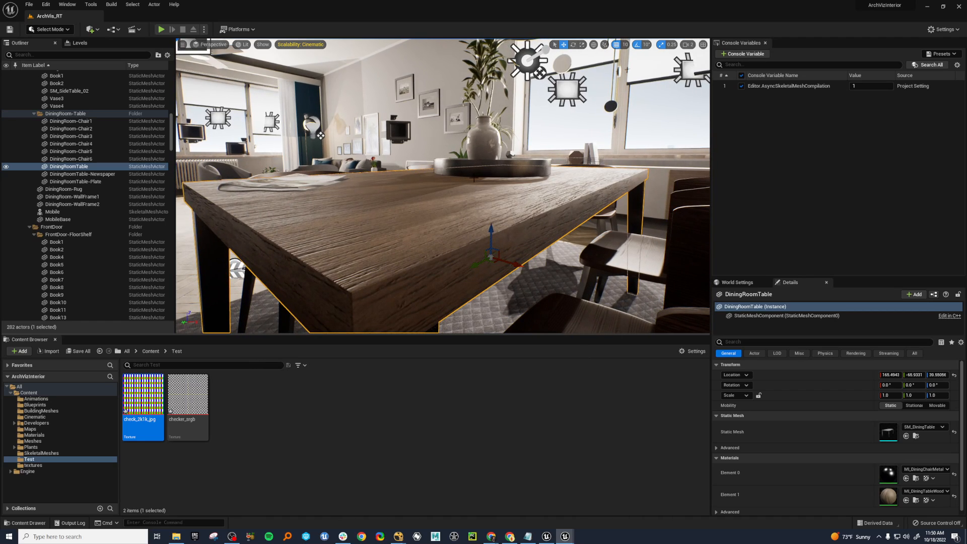
right_click_drag(473, 179, 418, 180)
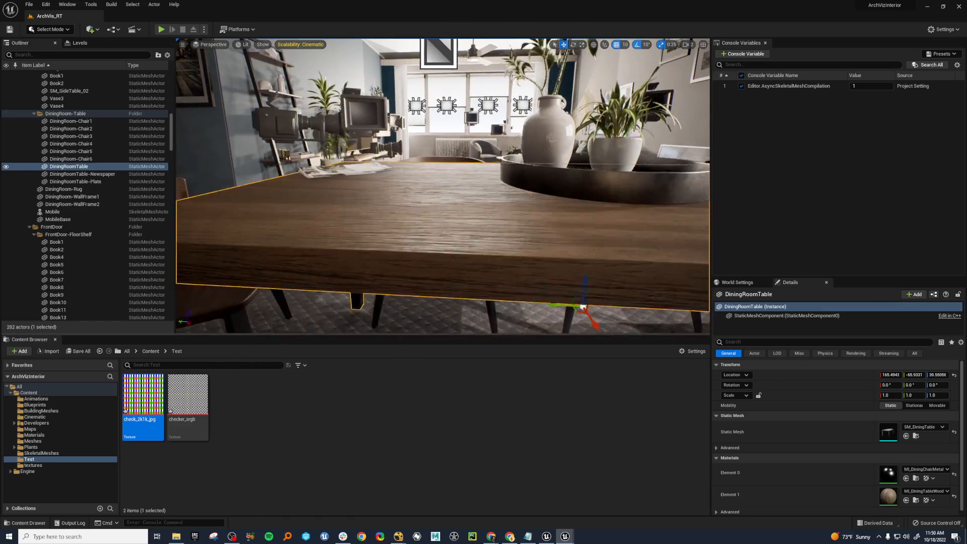
right_click_drag(515, 110, 535, 112)
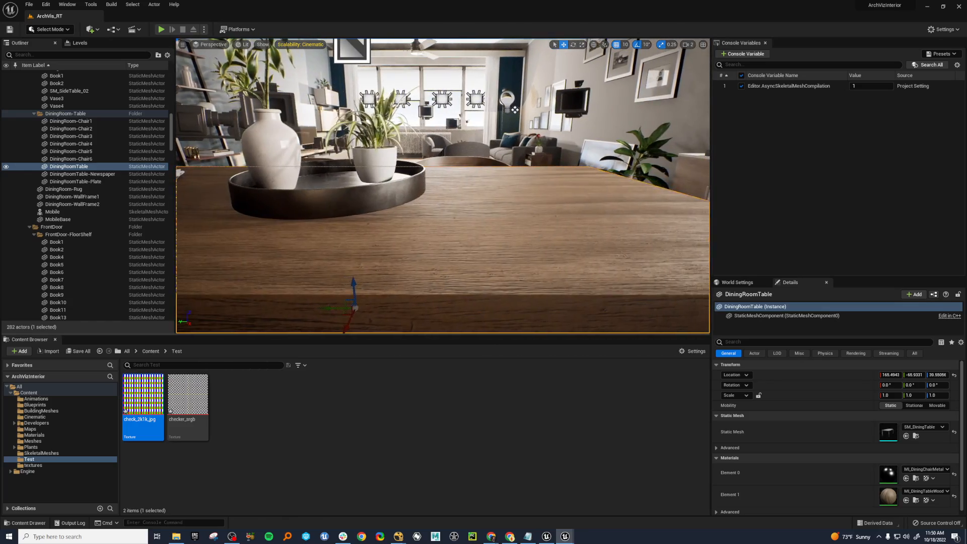
key("a")
mouse_move(474, 180)
right_mouse_down()
mouse_move(524, 198)
mouse_move(539, 186)
mouse_move(509, 174)
mouse_move(488, 180)
right_mouse_up()
key("s")
key("d")
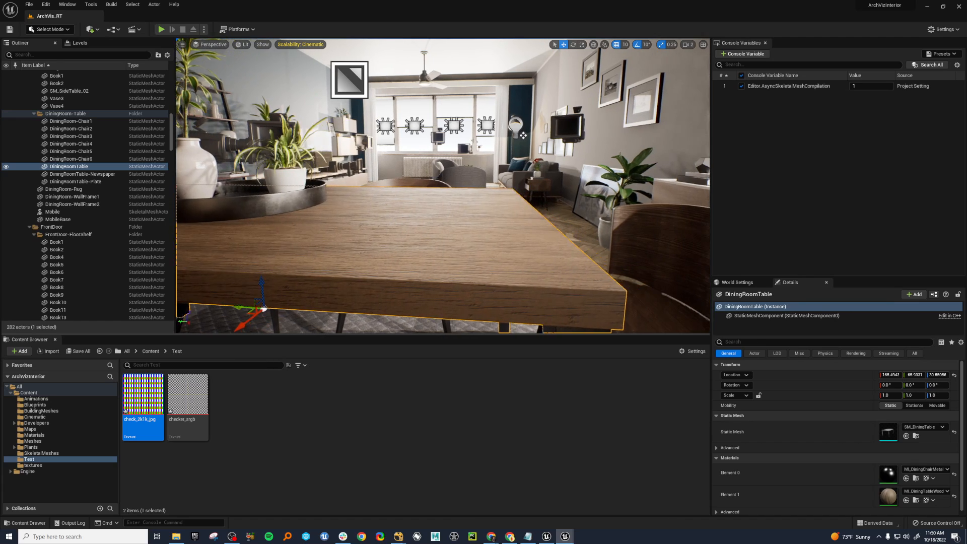
right_click_drag(414, 220, 415, 221)
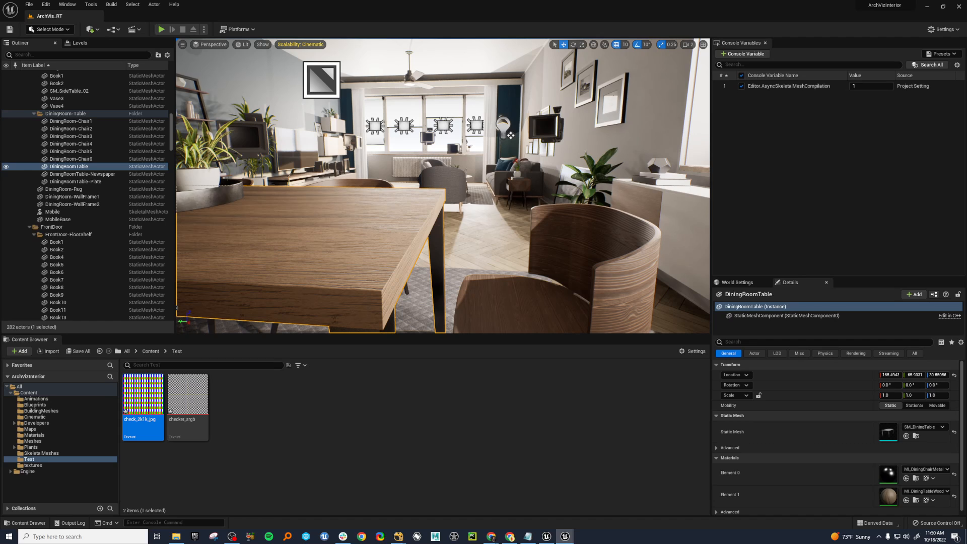
Open the dining table's MI_DiningTableWood material instance and inspect the settings of its RMA and Normal Map textures.
double_click(888, 497)
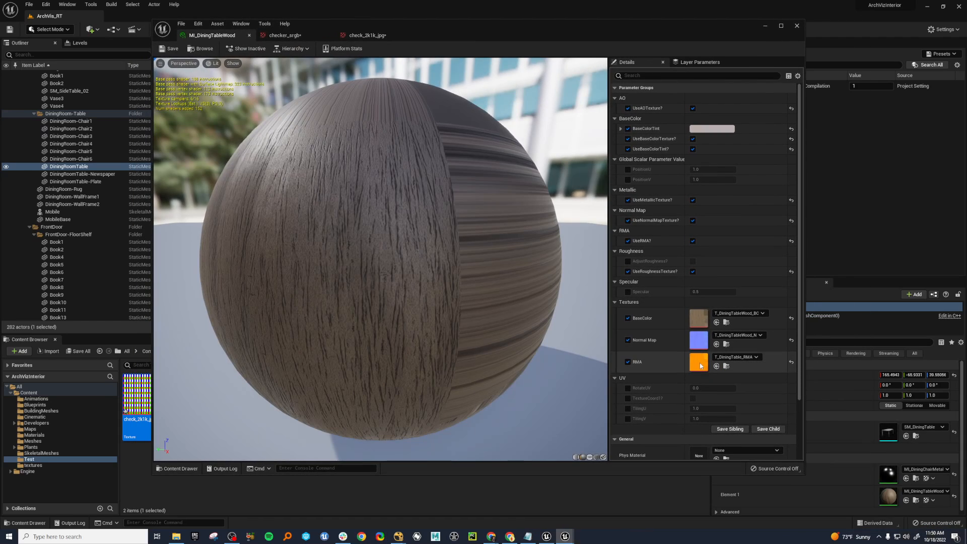
double_click(700, 364)
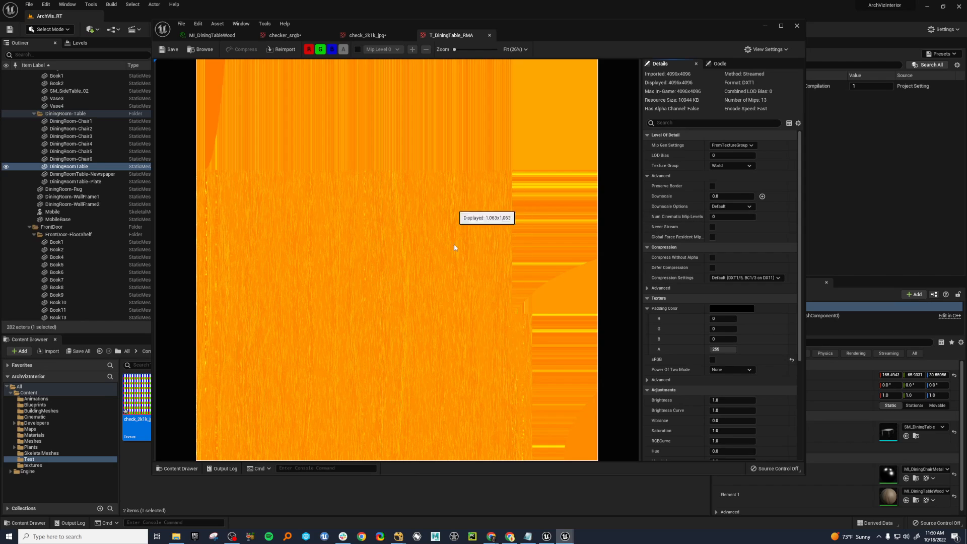
scroll(715, 335, "down", 1)
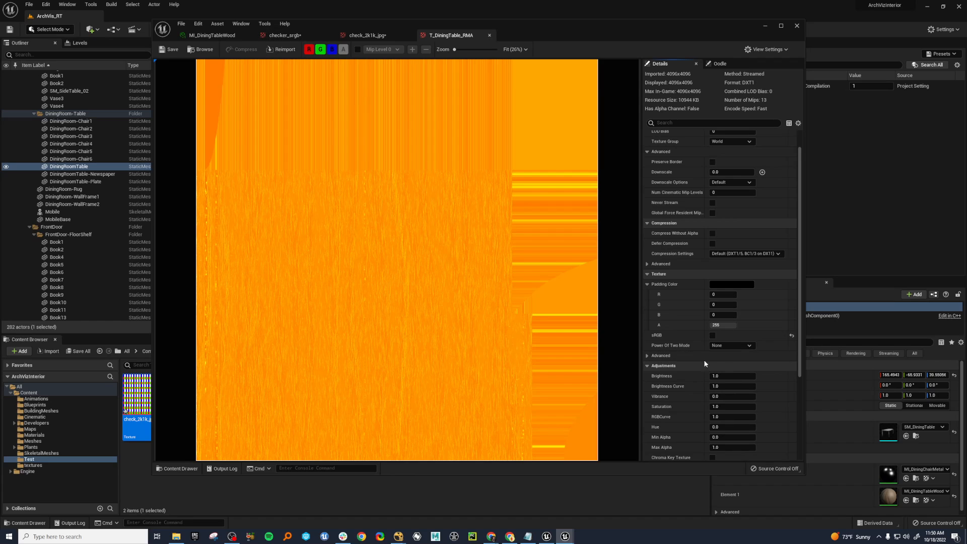
left_click(222, 35)
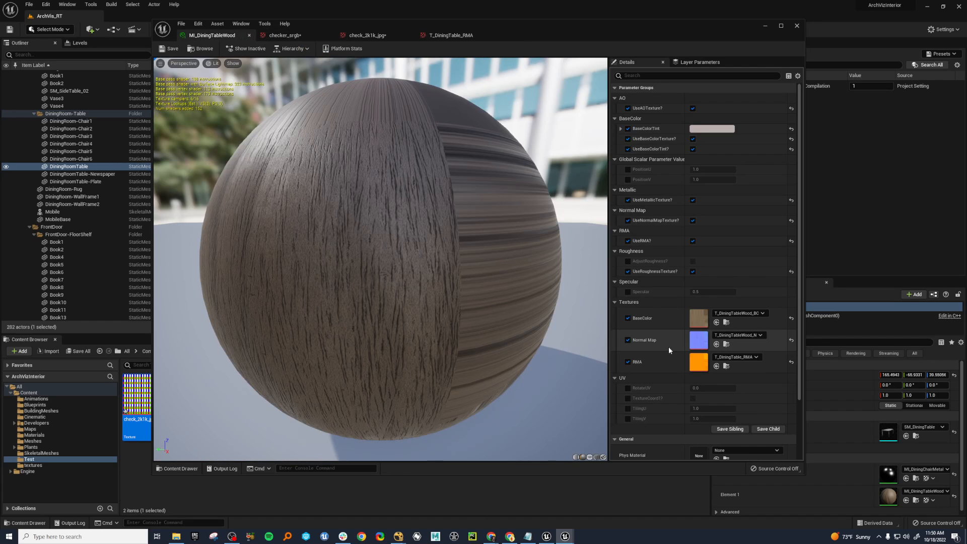
double_click(699, 340)
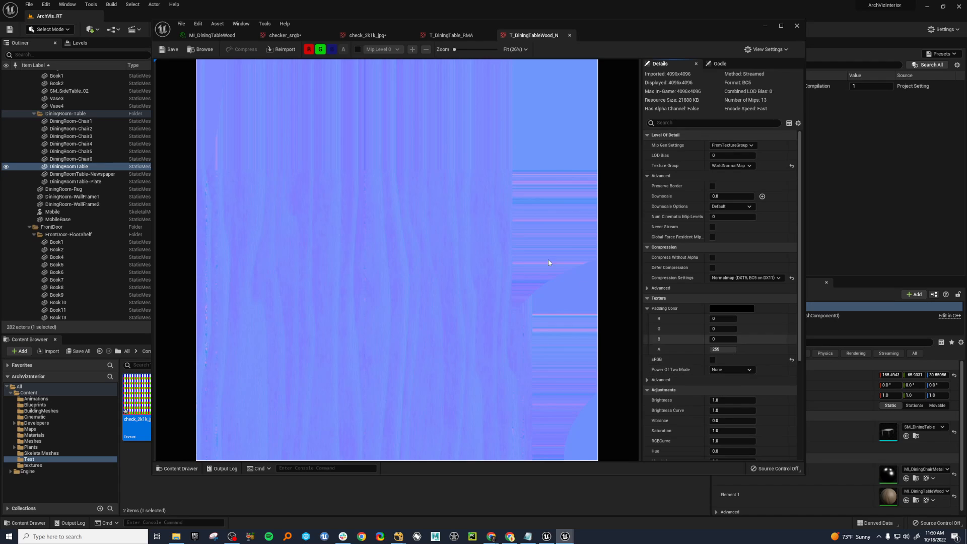
left_click(211, 35)
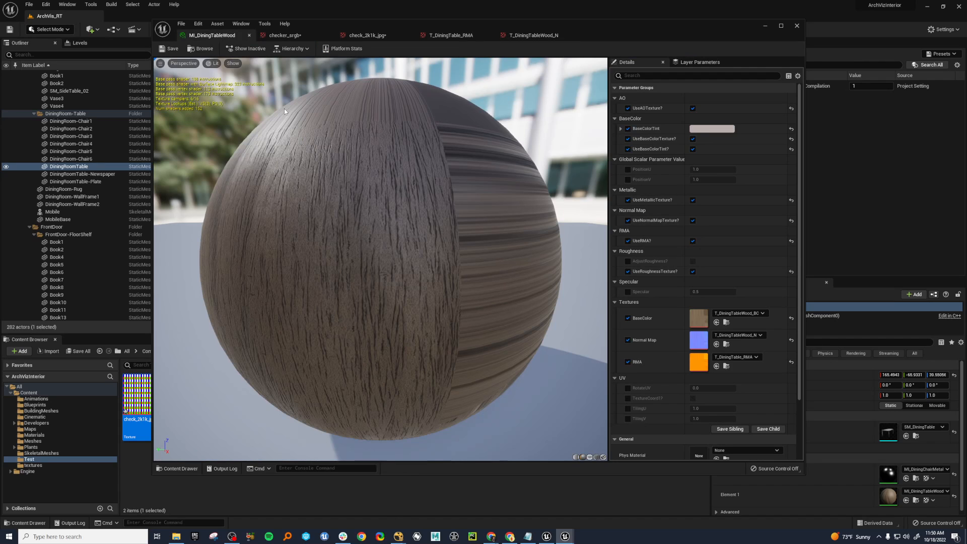
Open the material's BaseColor texture T_DiningTableWood_BC, return to MI_DiningTableWood, and move the editor window away from the level.
double_click(699, 319)
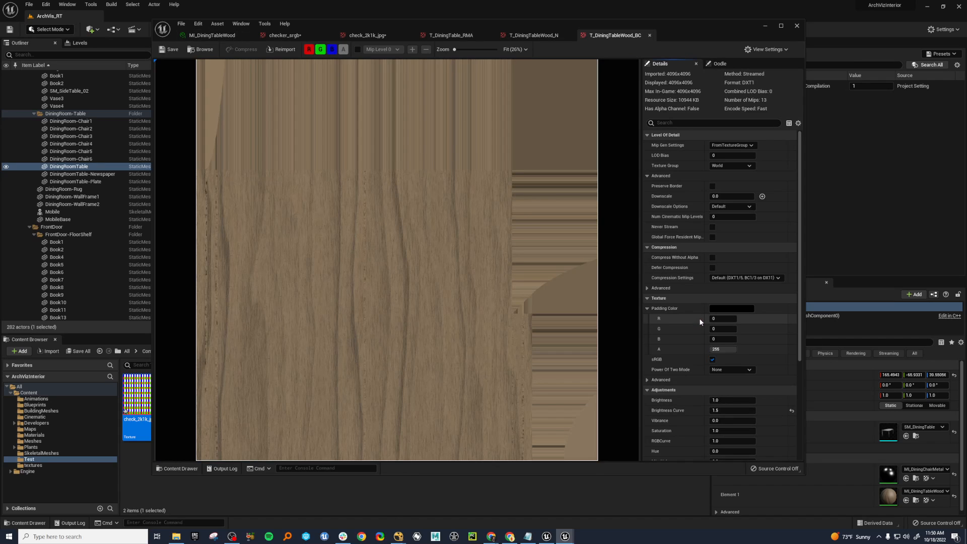
left_click(202, 35)
left_click_drag(722, 29, 966, 85)
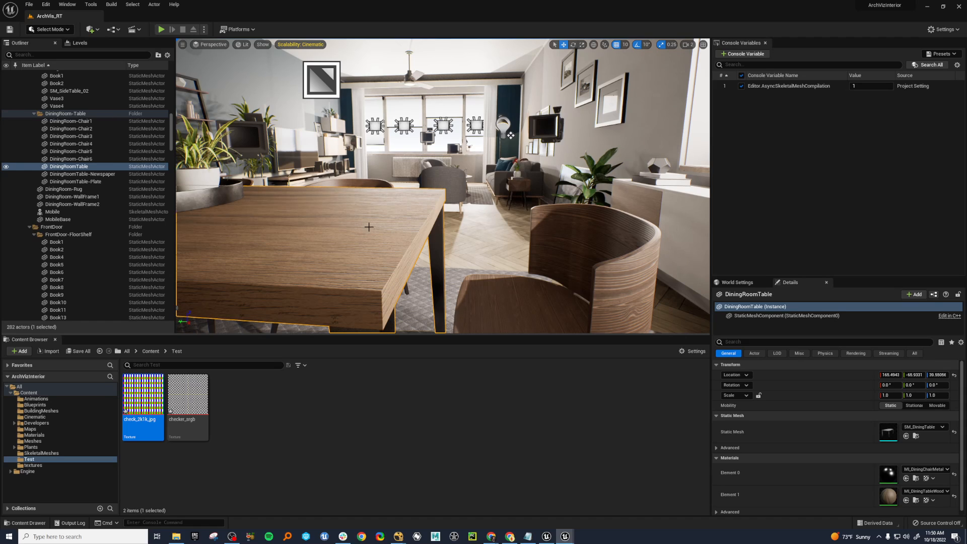
Select checker_srgb in the Test folder, bring back the asset editor window, and view the whole checker texture.
left_click(189, 403)
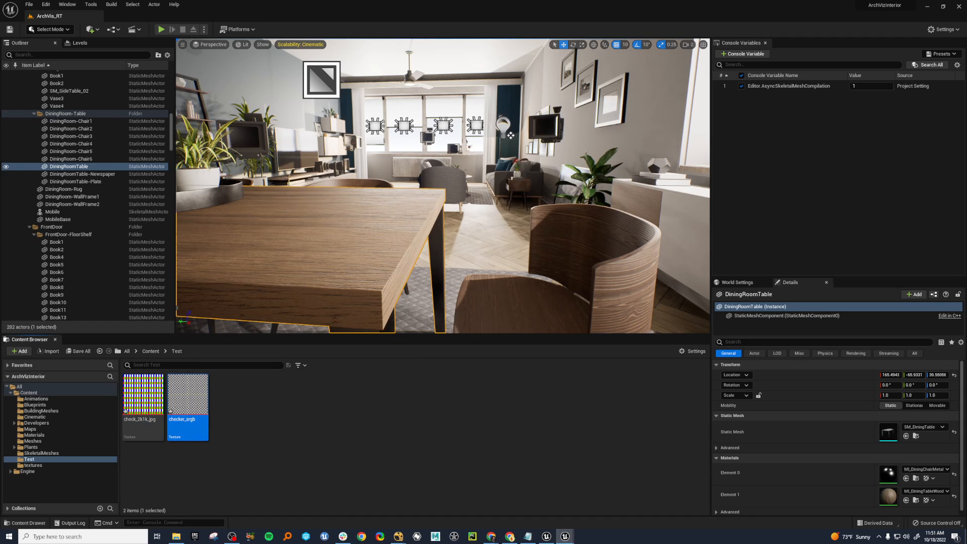
left_click_drag(966, 96, 654, 56)
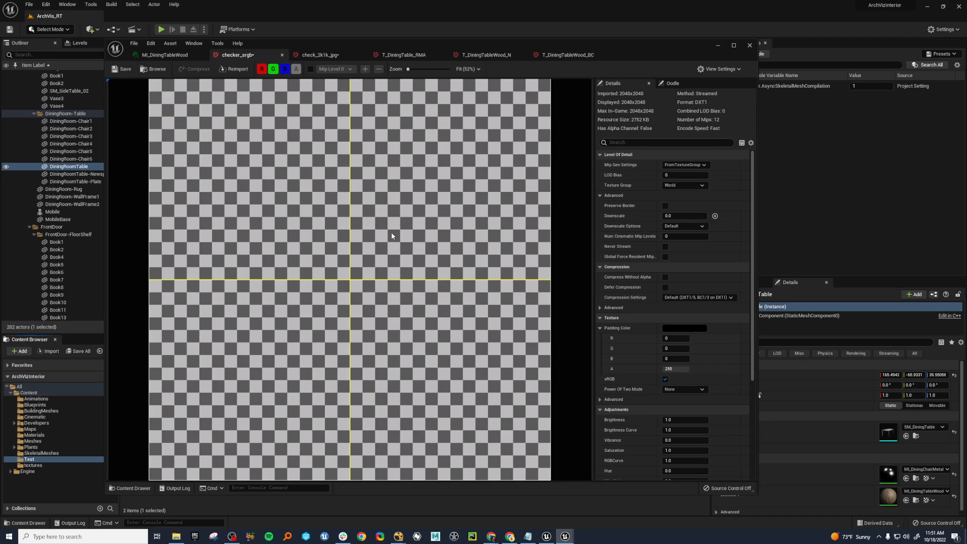
scroll(418, 245, "down", 2)
scroll(415, 244, "up", 2)
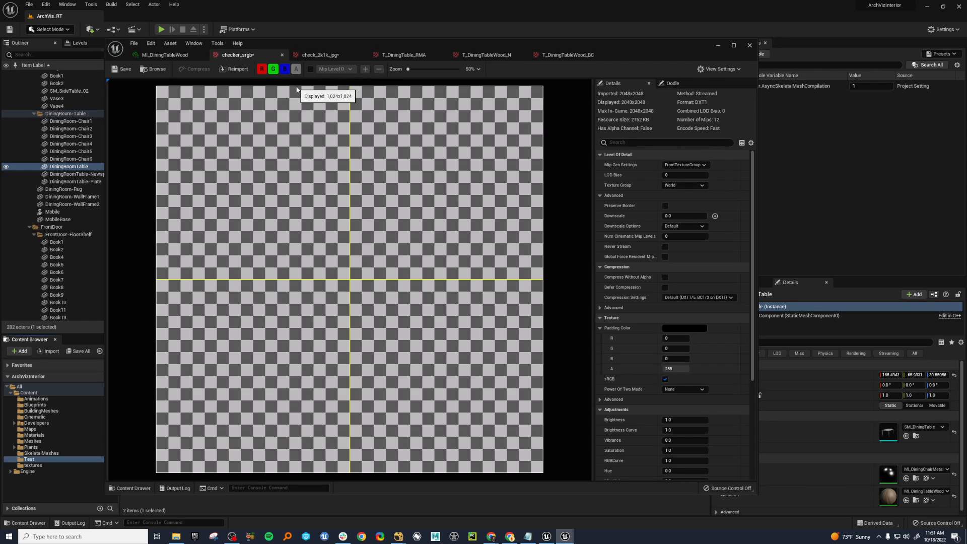
Preview checker_srgb at mip levels 1, 2, 3 and 11, and switch the mip level preview off again.
left_click(310, 69)
left_click(335, 69)
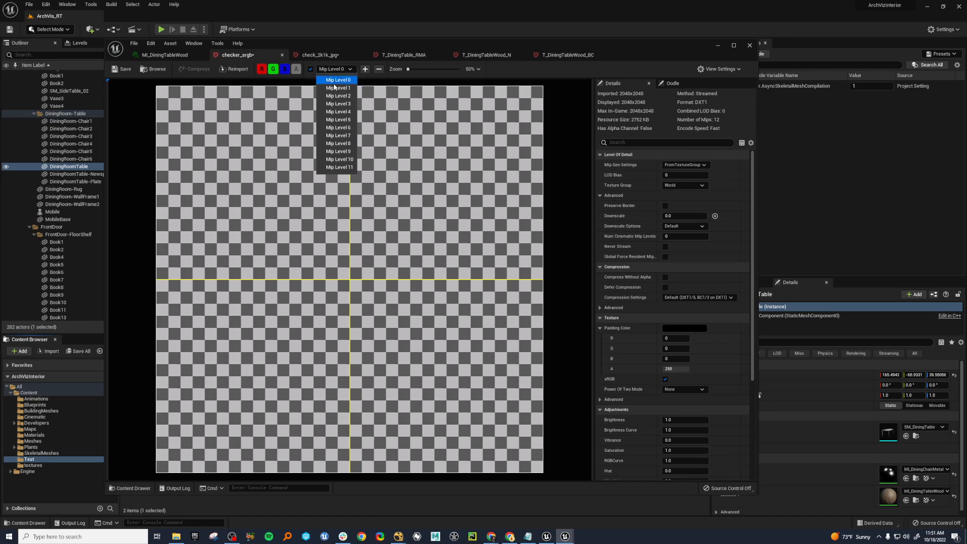
left_click(335, 88)
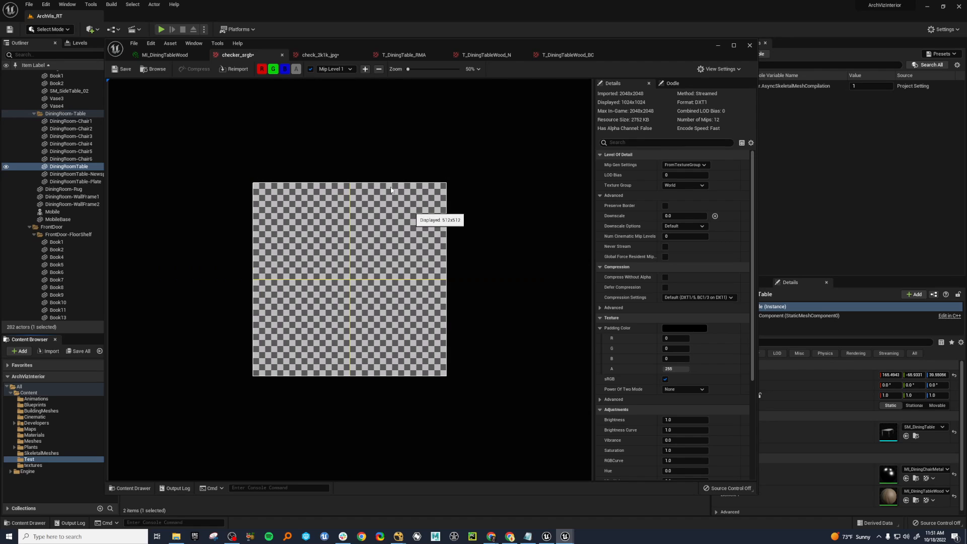
left_click(332, 69)
left_click(335, 96)
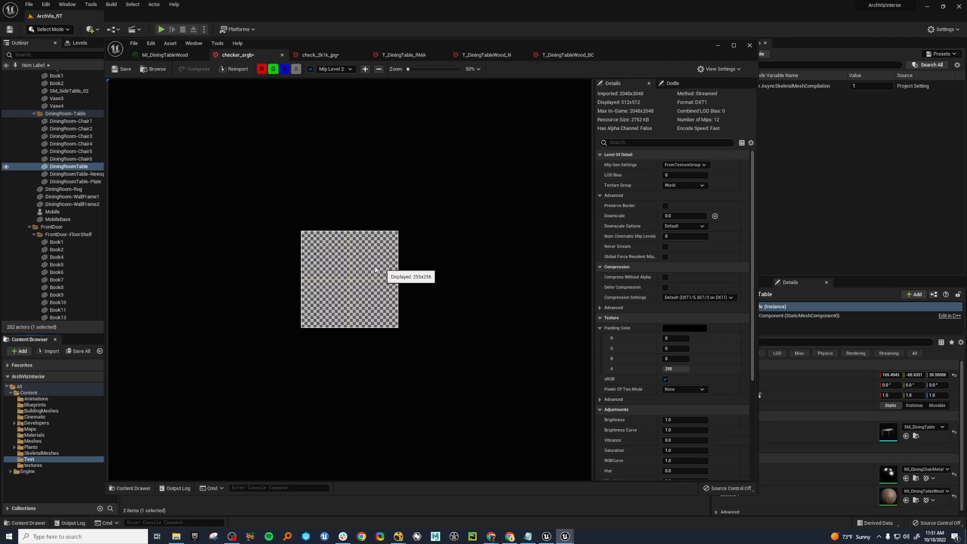
left_click(335, 69)
left_click(346, 104)
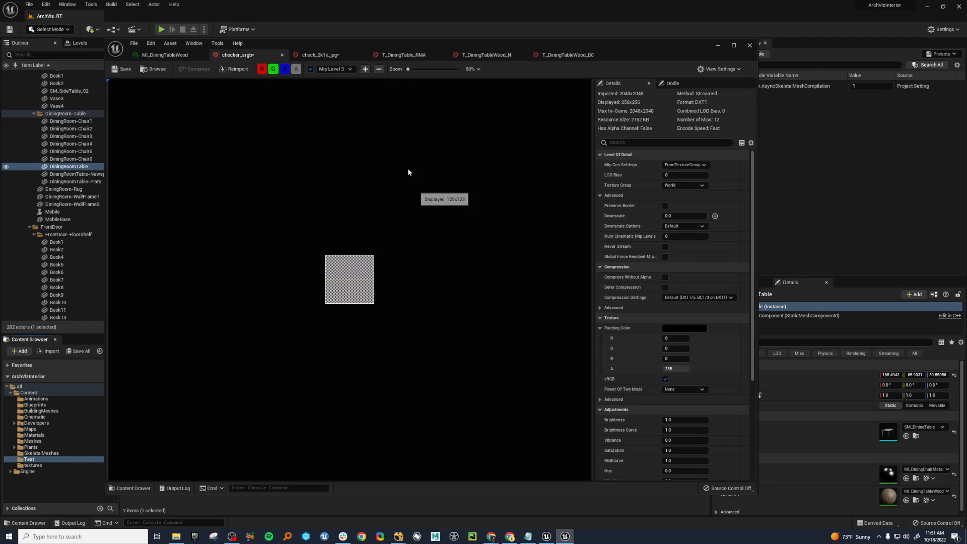
left_click(322, 69)
left_click(339, 162)
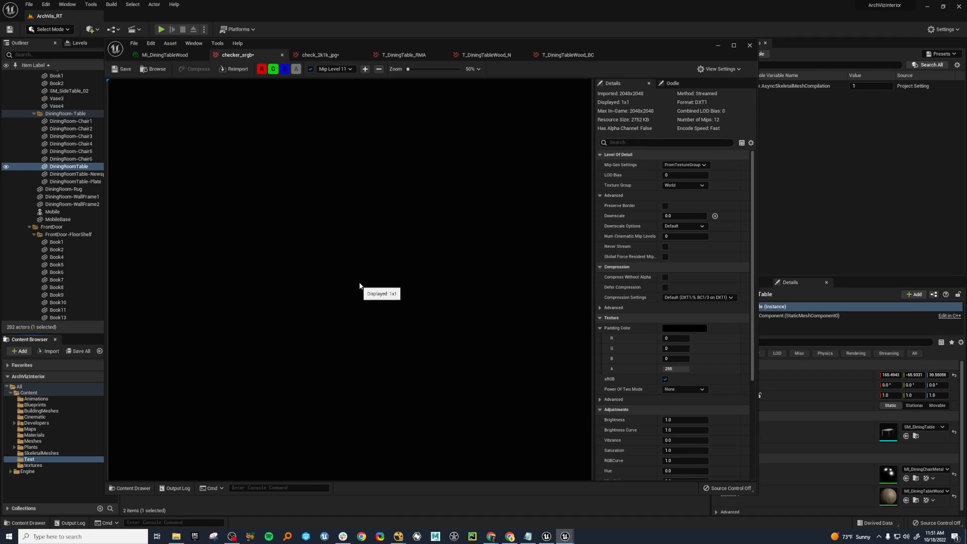
left_click(310, 69)
mouse_move(412, 238)
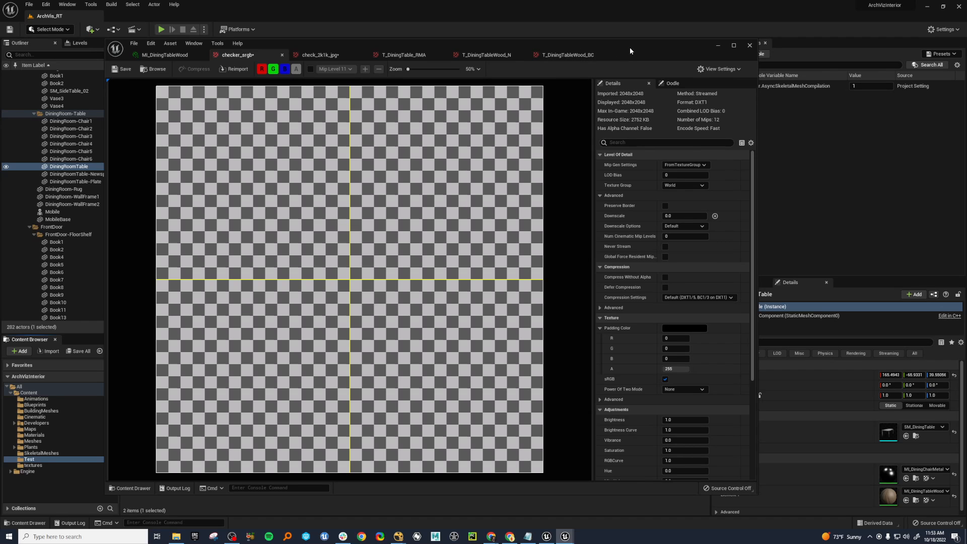
Move the texture editor off the level, view the living room windows, and select the third window blind.
left_click_drag(630, 47, 602, 58)
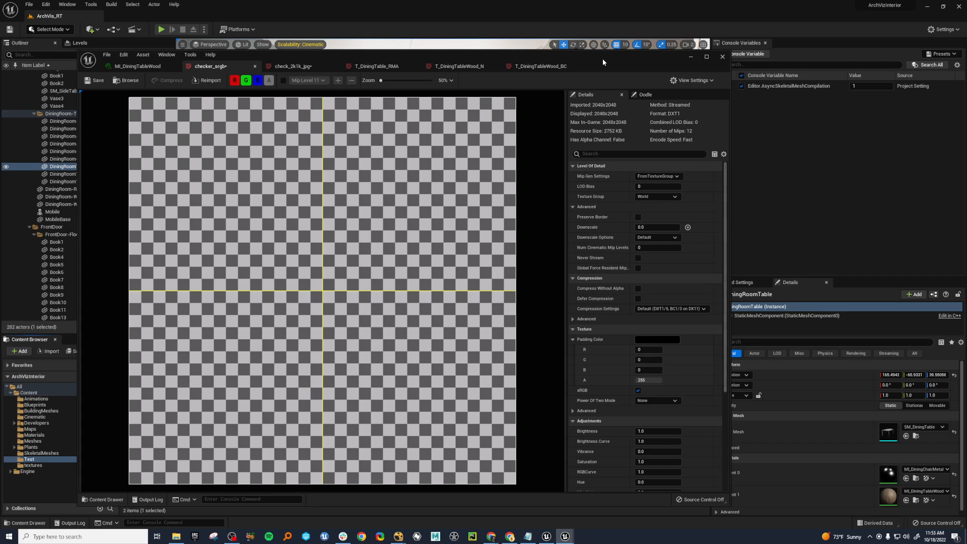
left_click_drag(603, 59, 0, 151)
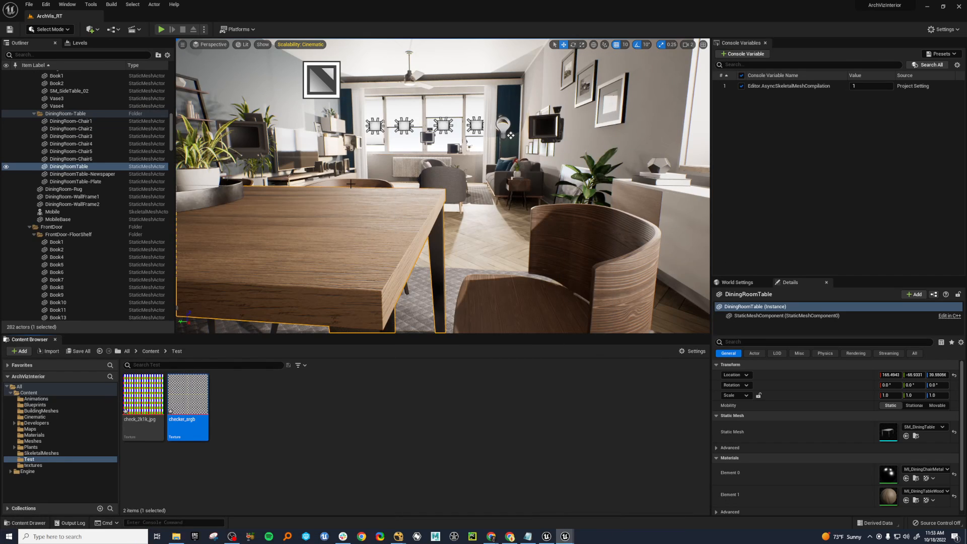
right_click_drag(358, 174, 402, 147)
key("w")
key("a")
key("s")
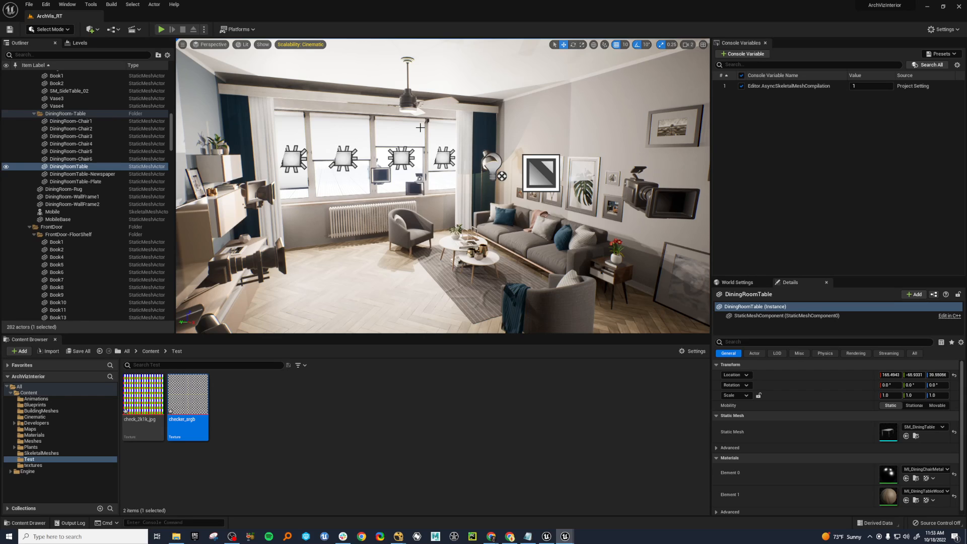
left_click(408, 131)
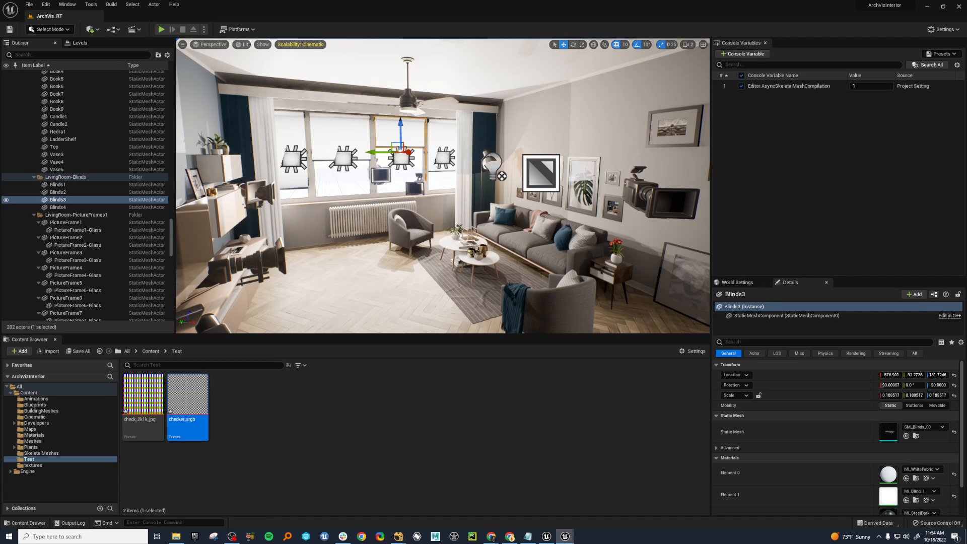
Keep the texture editor clear of the level and frame the dining table with the window wall behind it.
left_click_drag(0, 72, 610, 75)
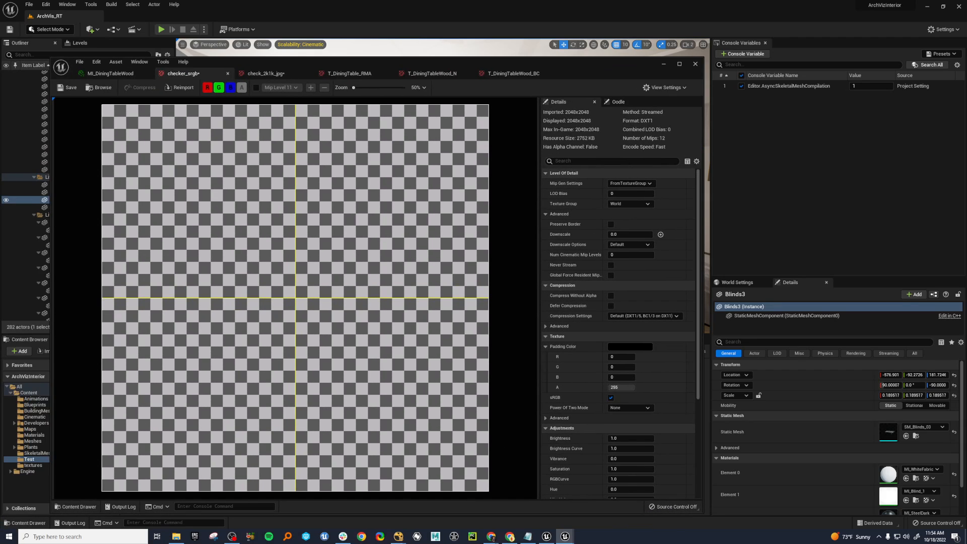
left_click_drag(578, 64, 0, 43)
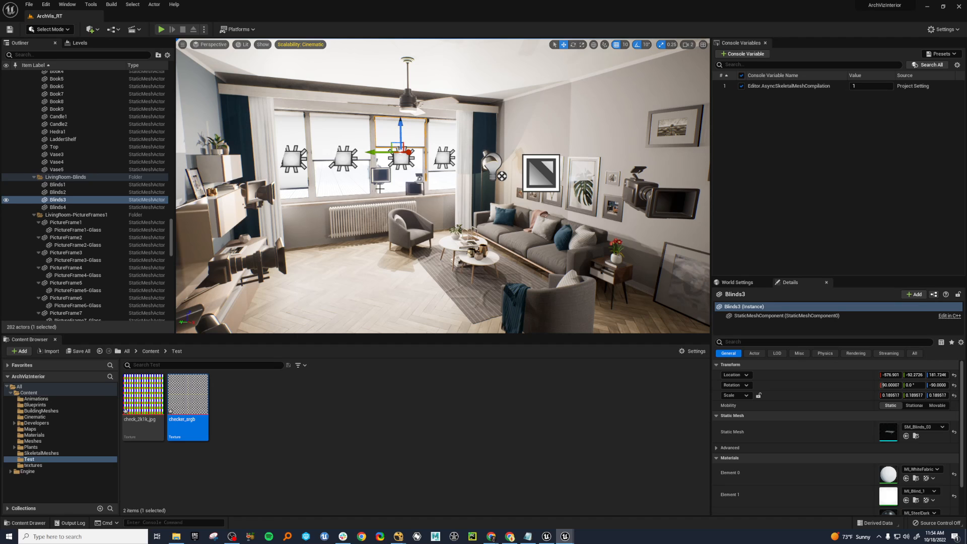
right_click_drag(388, 208, 474, 198)
key("s")
key("w")
key("q")
key("w")
key("e")
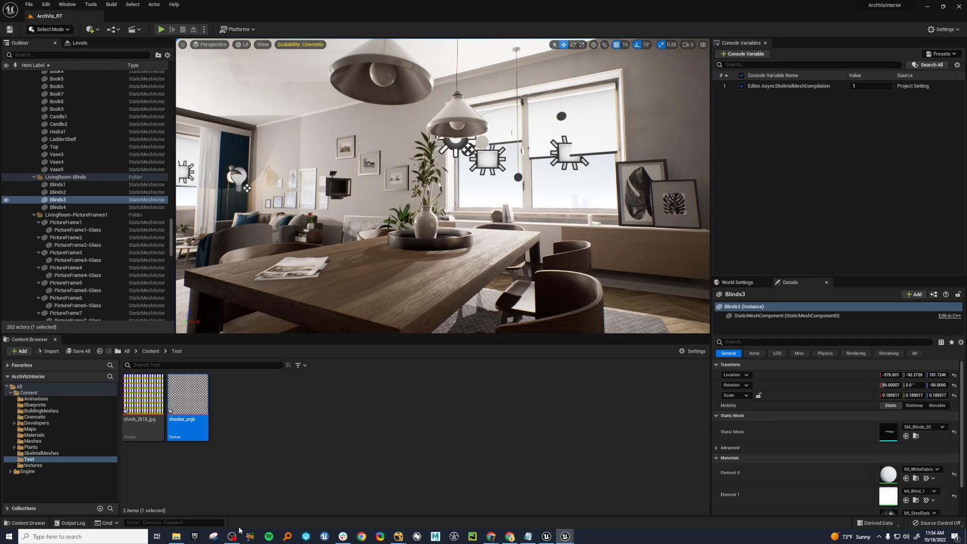
Switch to the Snipping Tool and capture the level viewport showing the dining table.
left_click(213, 537)
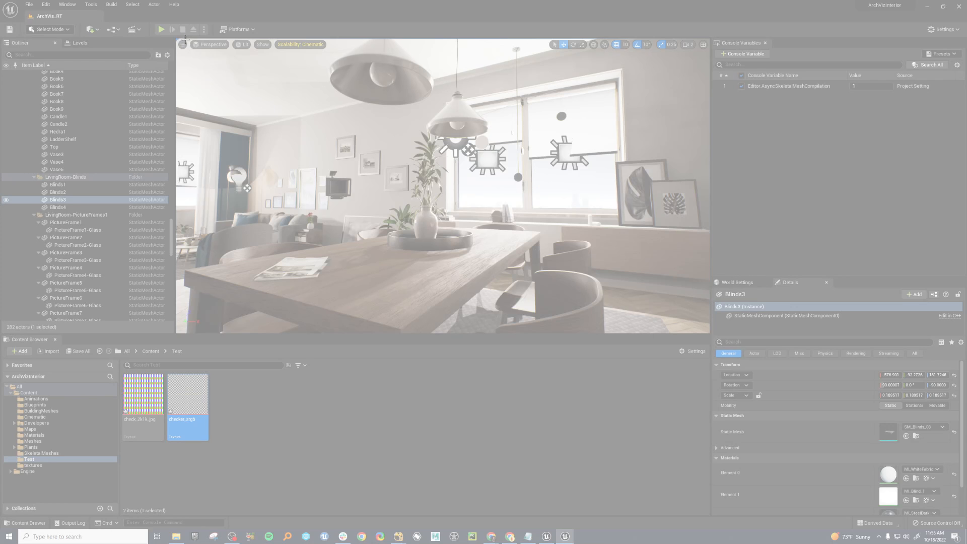
left_click_drag(172, 35, 720, 353)
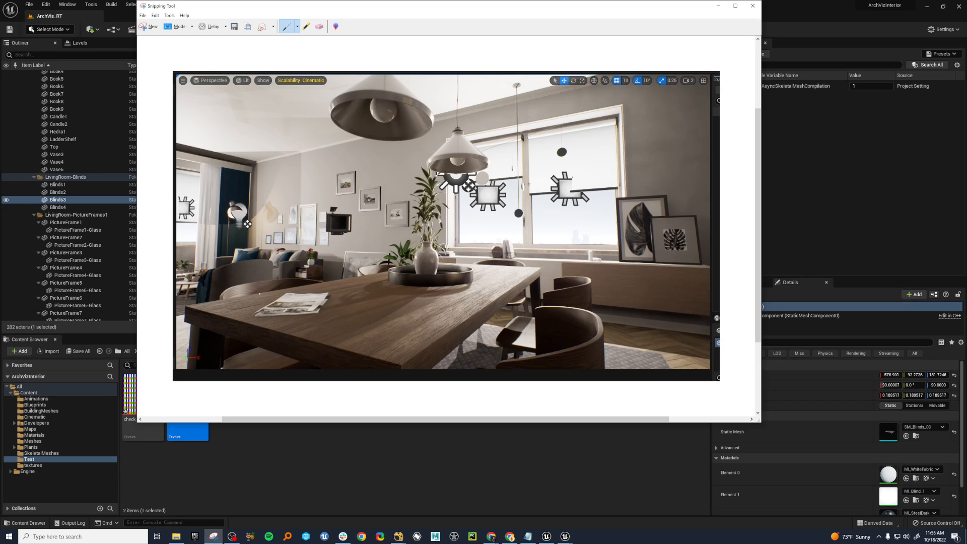
Draw a red grid of crossing lines over the tabletop in the captured image.
left_click_drag(260, 294, 305, 315)
left_click_drag(406, 341, 428, 349)
left_click_drag(350, 280, 456, 324)
left_click_drag(458, 276, 506, 290)
left_click_drag(456, 265, 537, 283)
left_click_drag(379, 351, 506, 272)
left_click_drag(345, 340, 445, 279)
left_click_drag(251, 318, 426, 263)
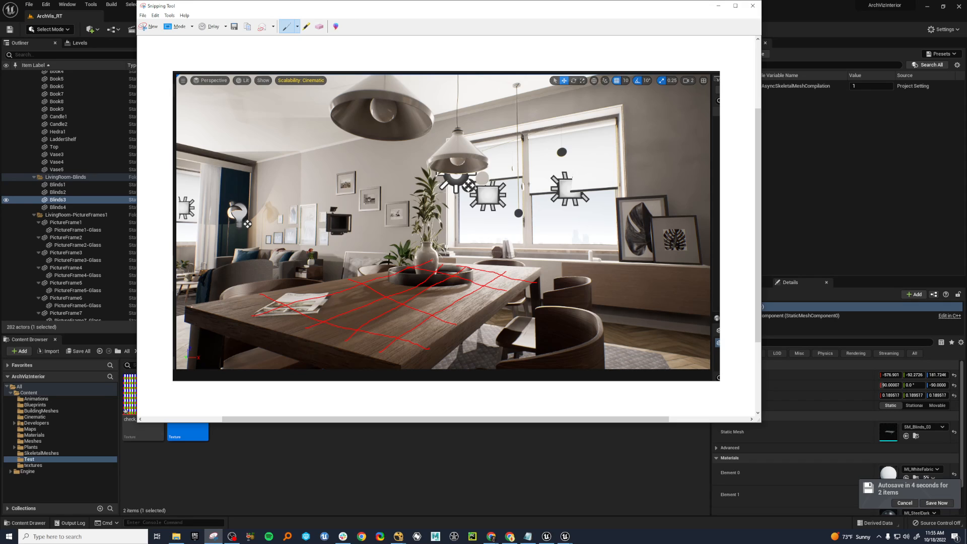
Outline the tabletop's edges in red and mark individual cells of the drawn grid.
left_click_drag(191, 307, 367, 356)
mouse_move(506, 301)
left_mouse_down()
mouse_move(533, 280)
mouse_move(527, 268)
mouse_move(414, 259)
mouse_move(192, 311)
left_mouse_up()
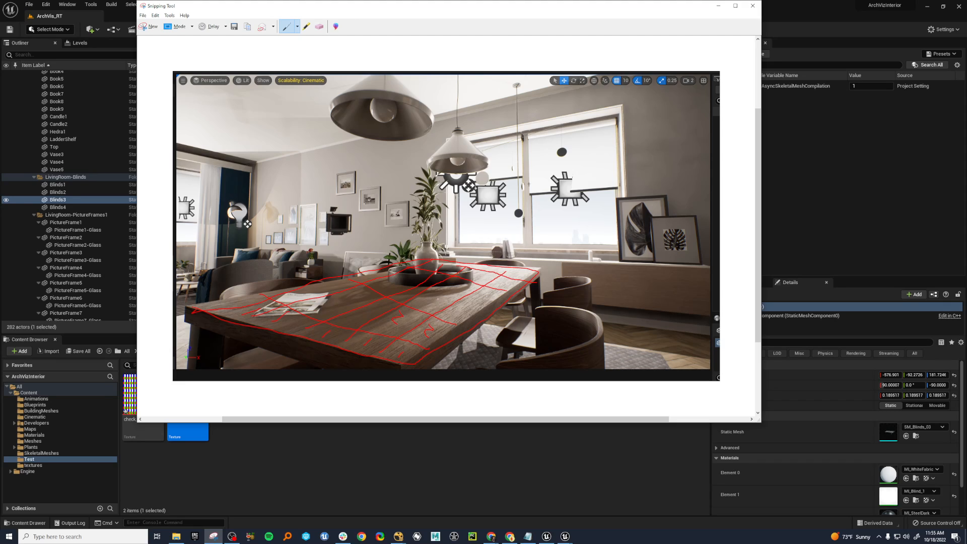
left_click_drag(436, 303, 436, 296)
Erase the red grid, outline and cell marks from the tabletop in the captured image.
left_click(319, 27)
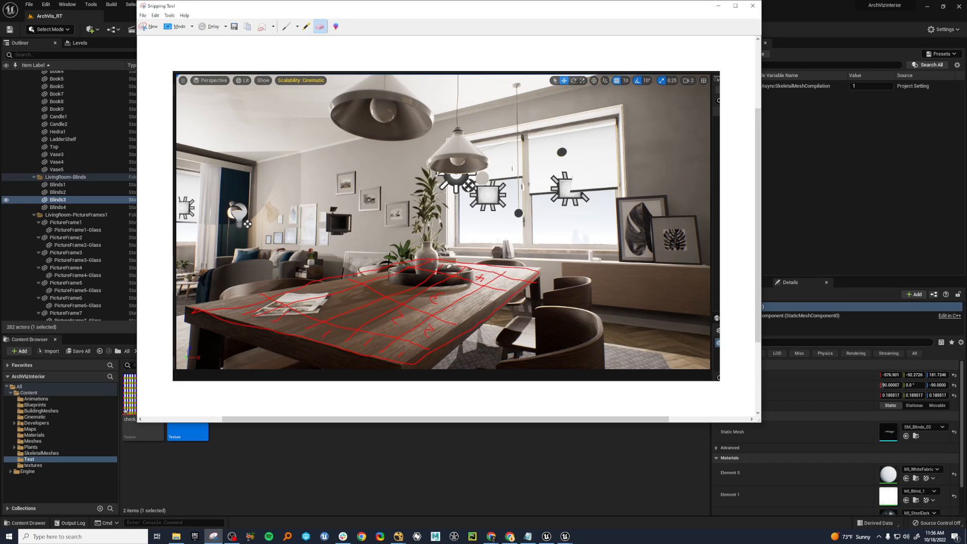
mouse_move(483, 315)
left_mouse_down()
mouse_move(451, 322)
mouse_move(361, 275)
left_mouse_up()
left_click(362, 274)
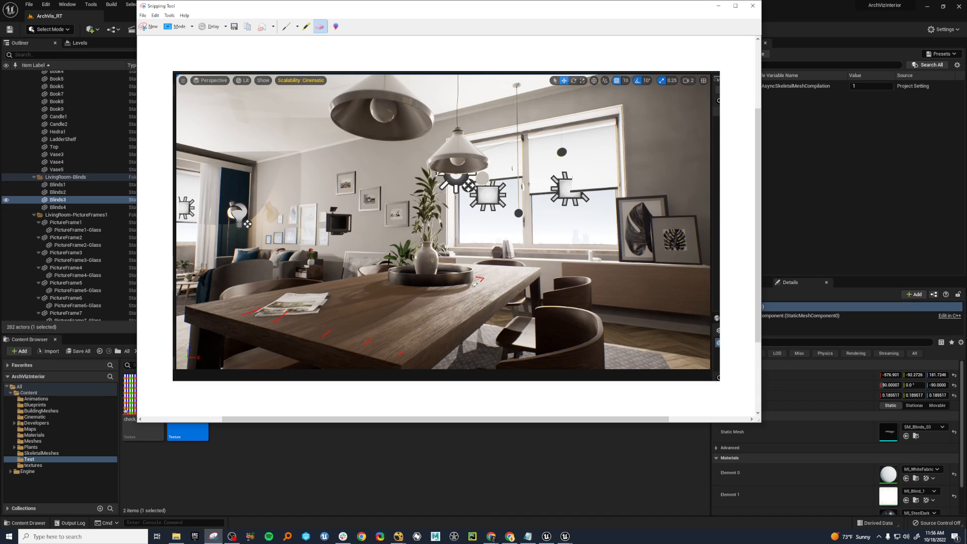
left_click_drag(481, 269, 482, 284)
left_click_drag(307, 328, 247, 307)
Circle the plant tray on the table in red, and outline and scribble over the chair behind the table.
left_click(286, 27)
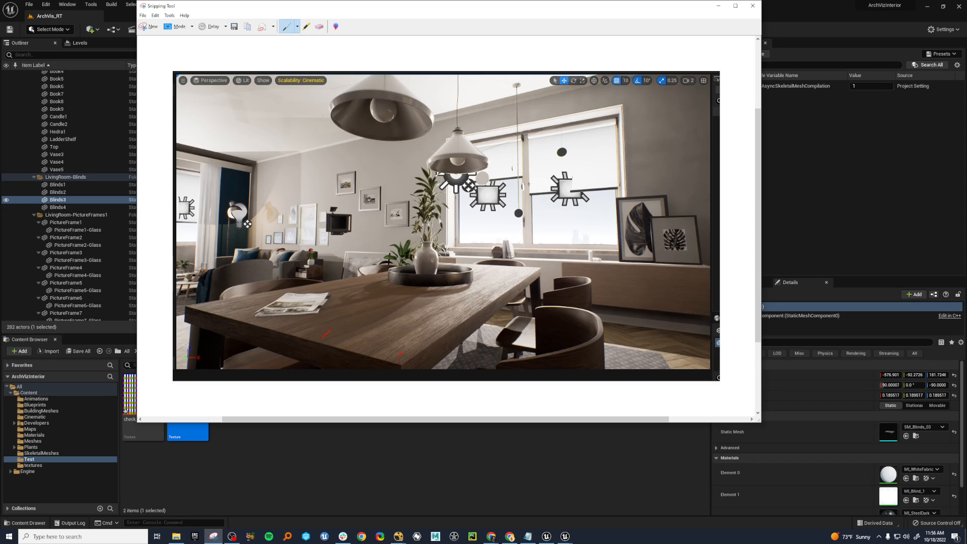
mouse_move(426, 261)
left_mouse_down()
mouse_move(449, 258)
mouse_move(482, 273)
left_mouse_up()
left_click_drag(385, 276, 414, 283)
mouse_move(212, 273)
left_mouse_down()
mouse_move(209, 287)
mouse_move(241, 264)
mouse_move(275, 281)
left_mouse_up()
mouse_move(222, 301)
left_mouse_down()
mouse_move(275, 281)
mouse_move(246, 291)
left_mouse_up()
Move the annotated snip aside and look around the dining table toward the living room in the viewport.
left_click_drag(297, 12, 966, 2)
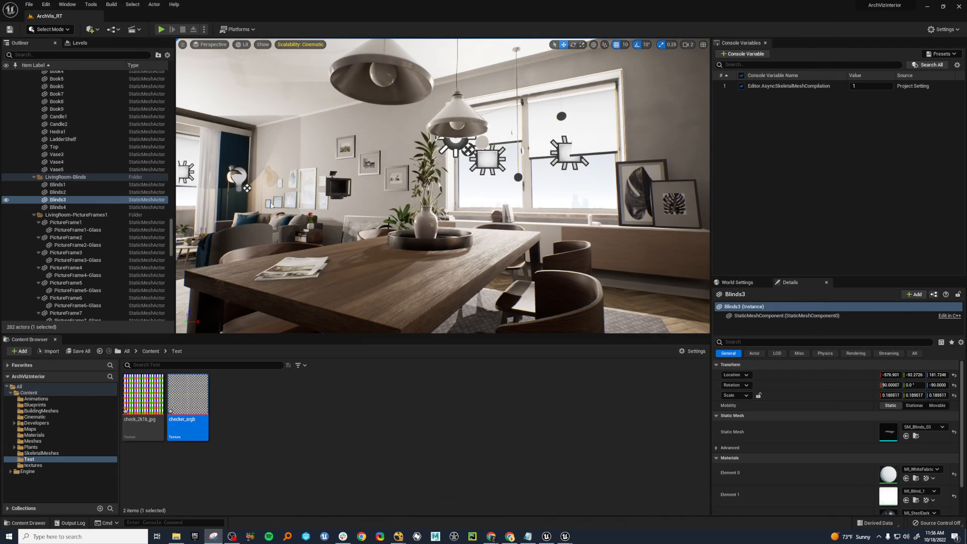
right_click_drag(228, 231, 346, 285)
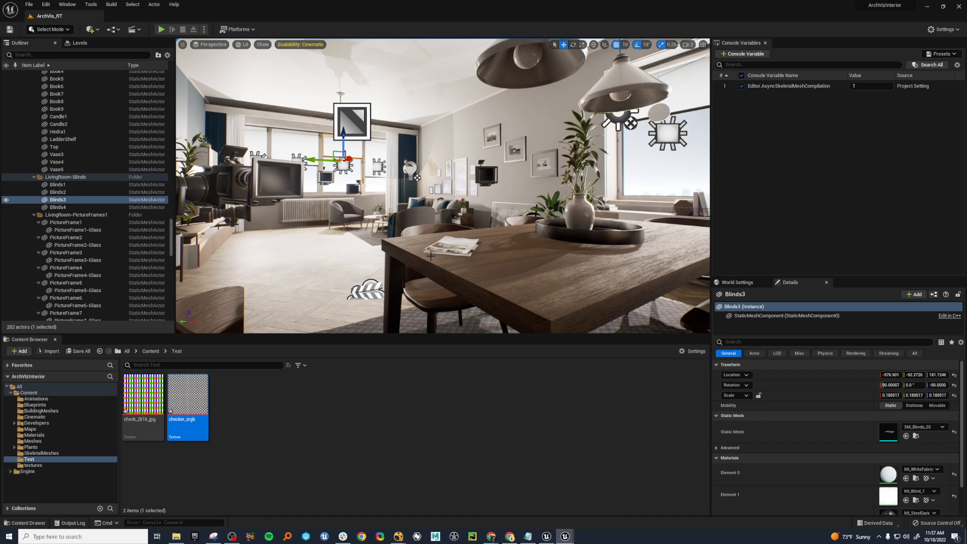
right_click_drag(434, 260, 461, 260)
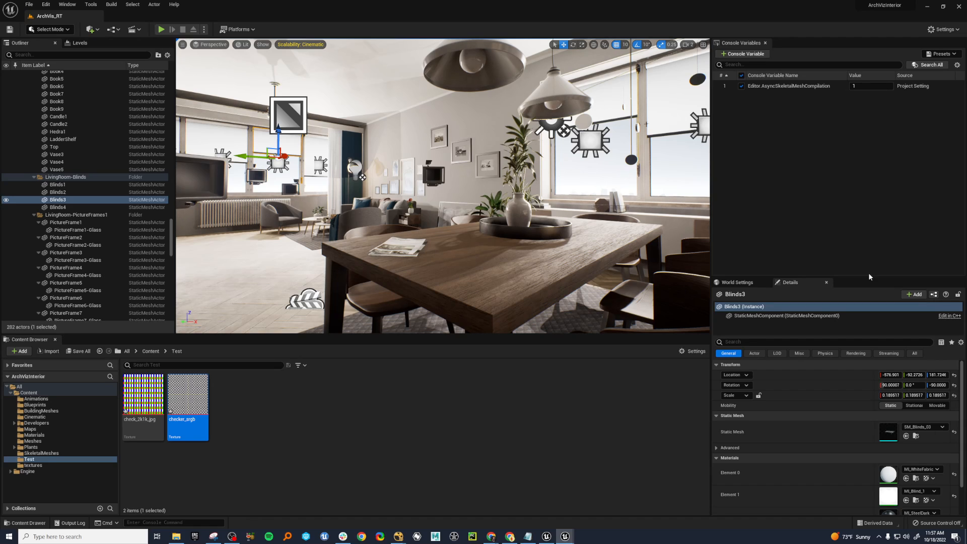
Bring the snip back, add another red stroke over the chair area behind the table, and minimize the Snipping Tool.
mouse_move(966, 100)
left_mouse_down()
mouse_move(678, 95)
mouse_move(467, 72)
left_mouse_up()
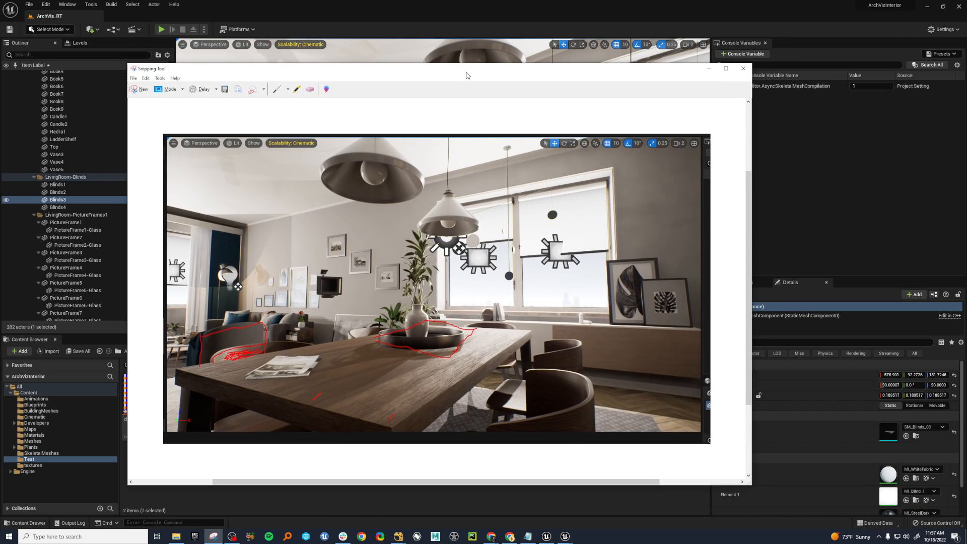
left_click(277, 90)
mouse_move(191, 373)
left_mouse_down()
mouse_move(204, 367)
mouse_move(241, 380)
left_mouse_up()
left_click(710, 69)
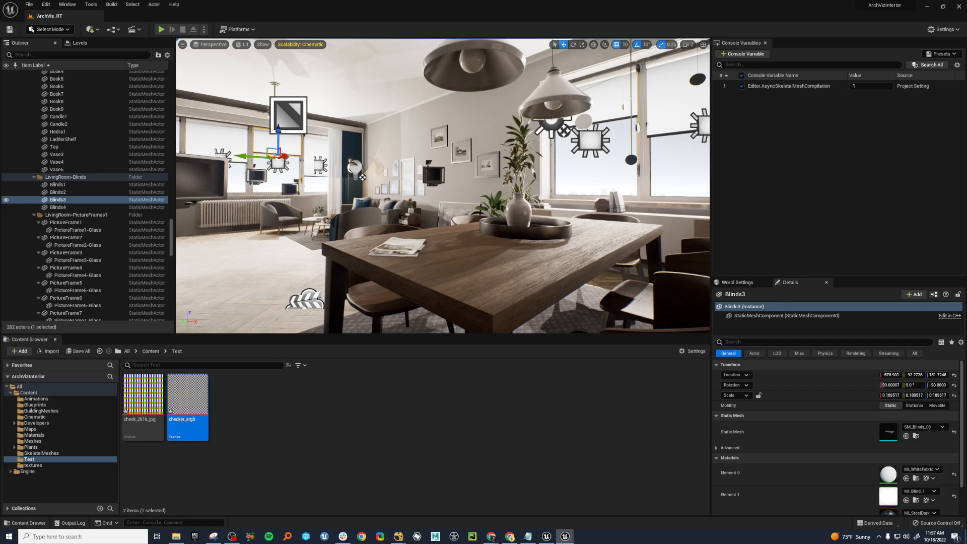
Switch to the Saloon project in Unreal Editor and search its plugins for "prestre".
mouse_move(547, 538)
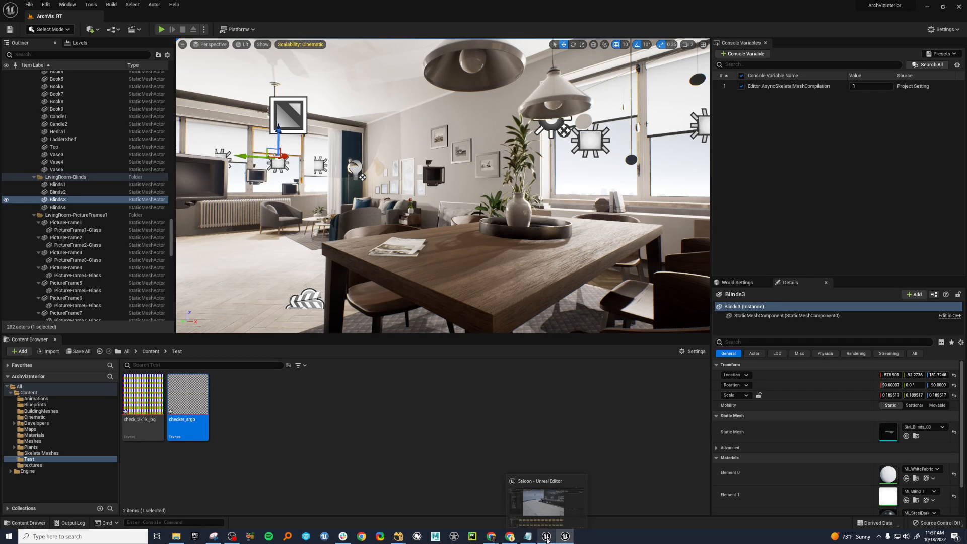
left_click(546, 538)
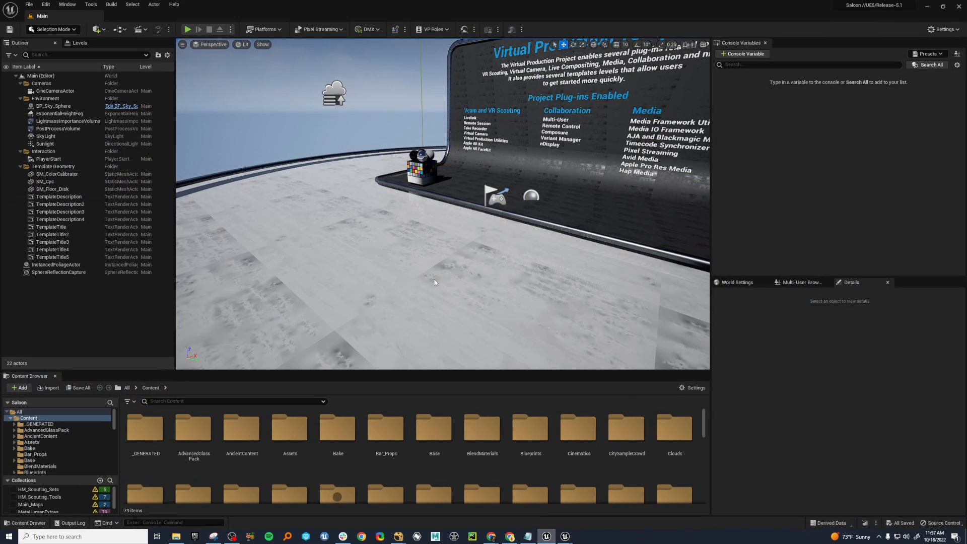
left_click(65, 4)
left_click(45, 5)
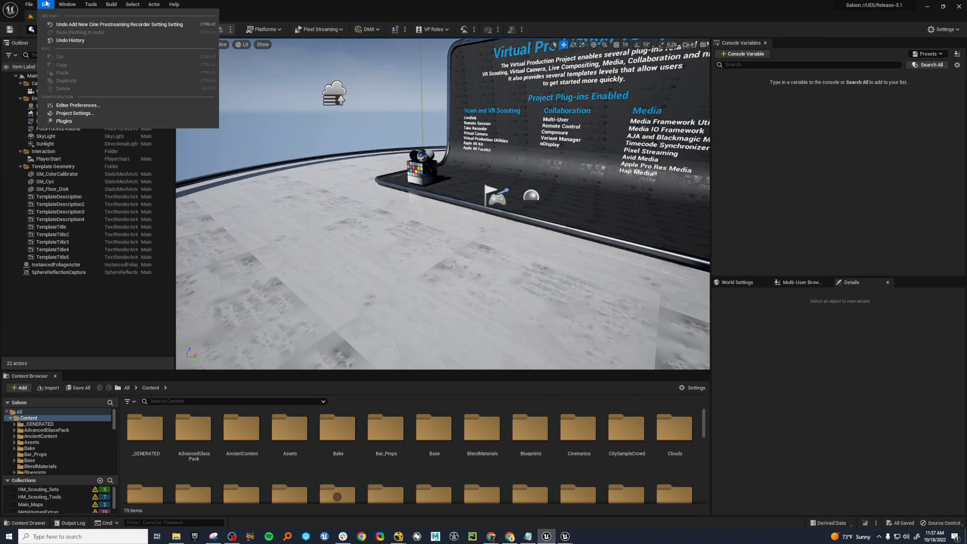
left_click(60, 124)
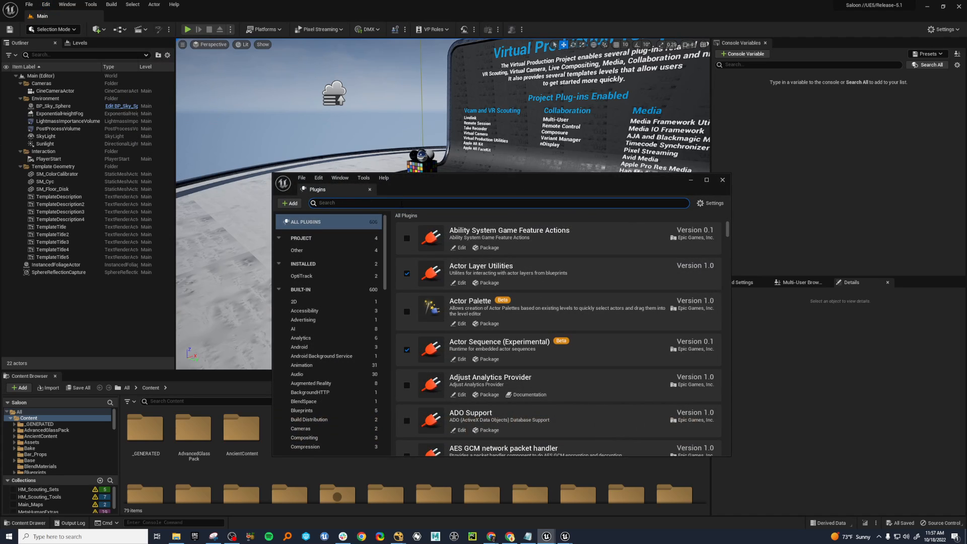
type("pre")
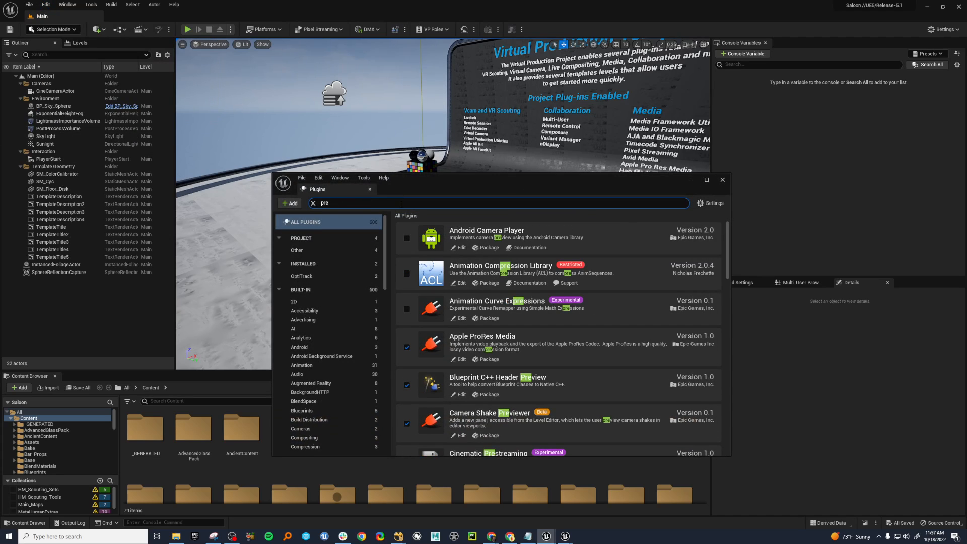
type("stre")
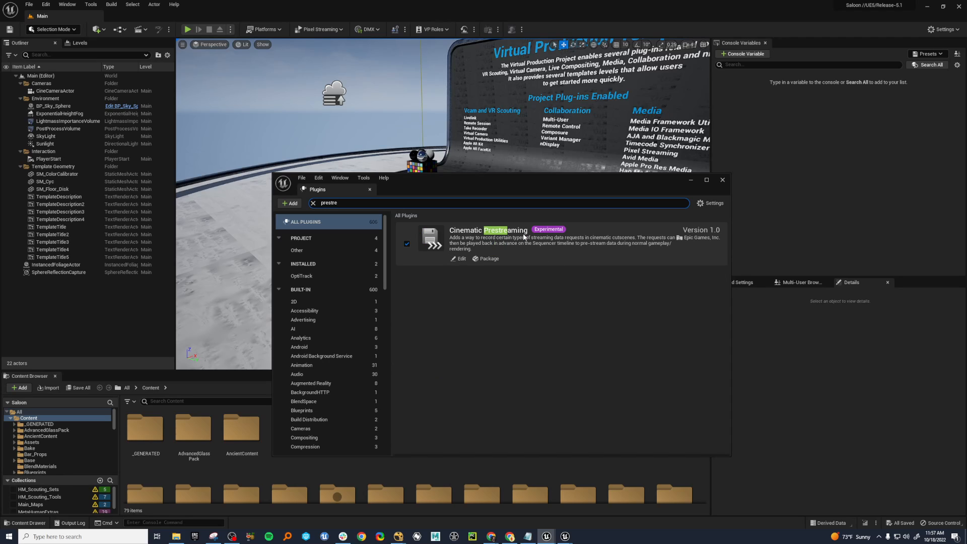
Minimize the Plugins window and open the render settings of the 001_00A_05_Control01 job in the Movie Render Queue.
left_click(692, 180)
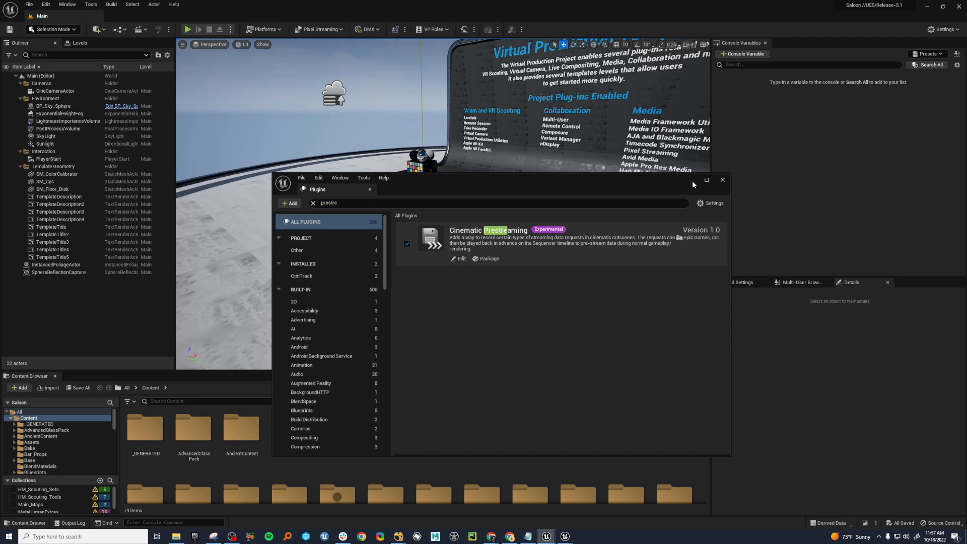
left_click(67, 4)
mouse_move(79, 35)
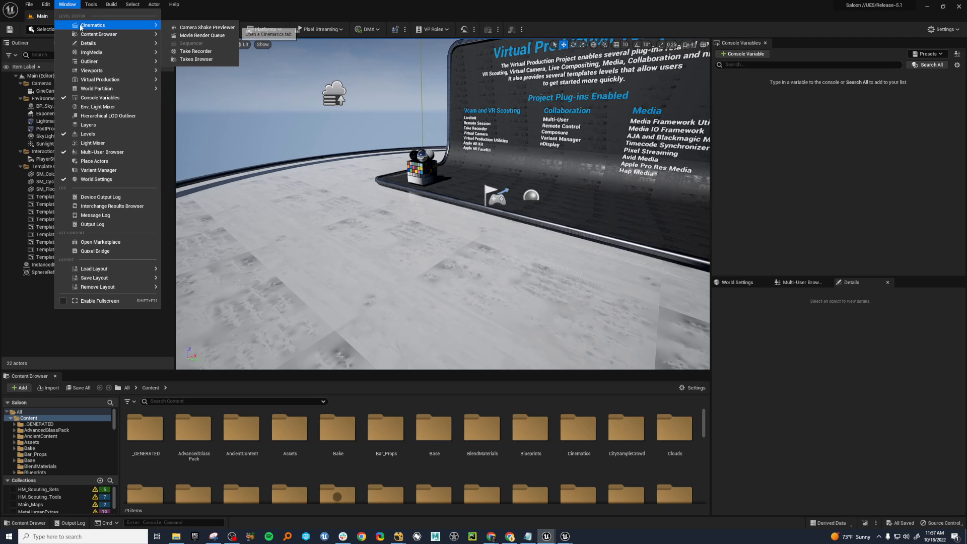
left_click(202, 35)
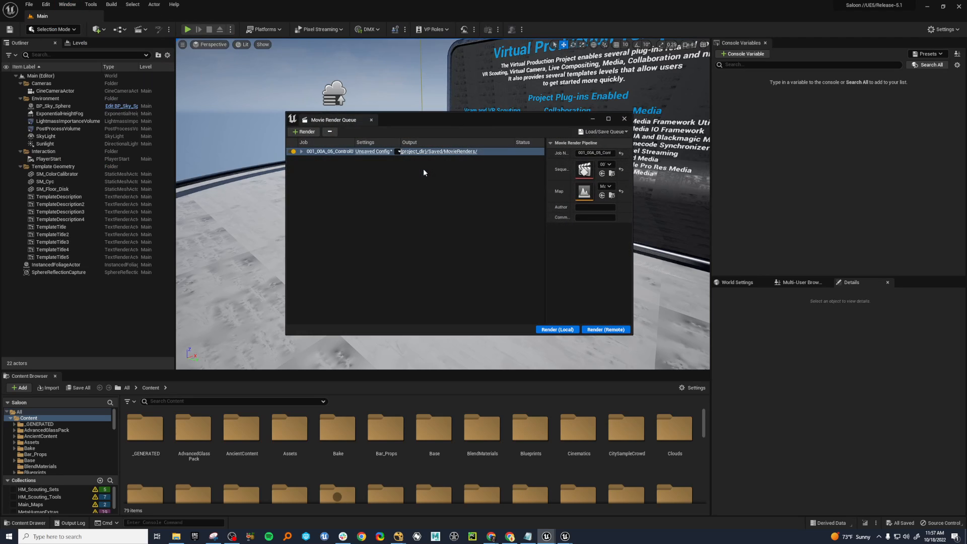
left_click(382, 151)
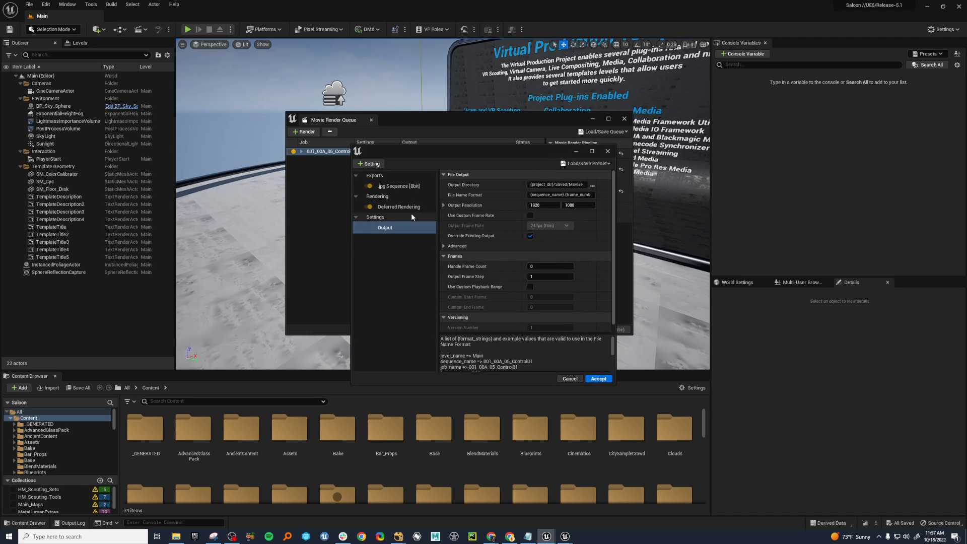
Add a Prestreaming Recorder to the job's settings, and close the settings and the Movie Render Queue without accepting.
left_click(370, 164)
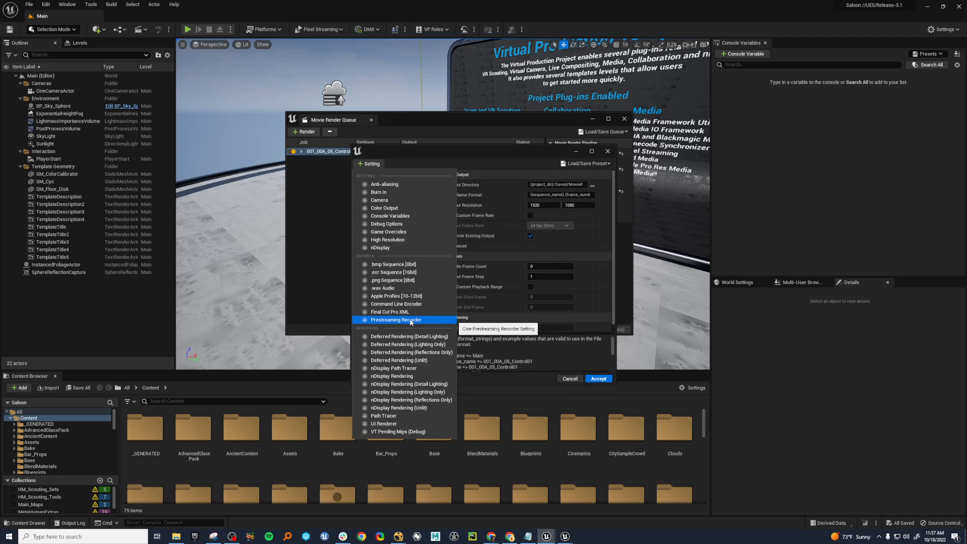
left_click(396, 320)
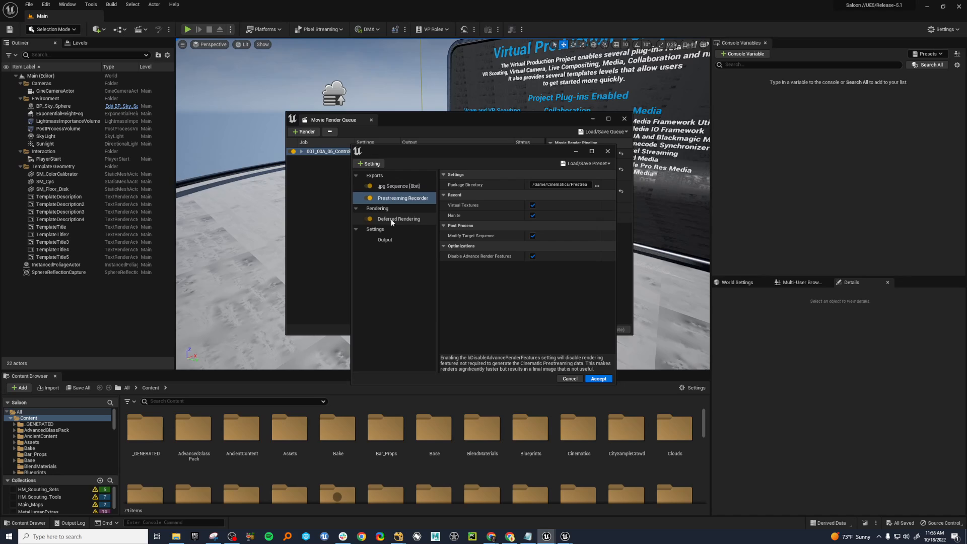
left_click(607, 151)
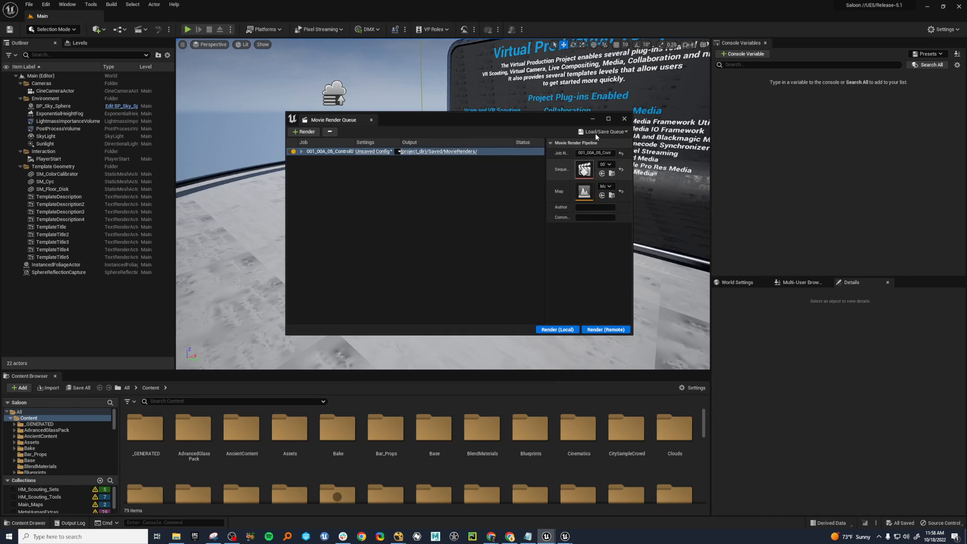
left_click(624, 119)
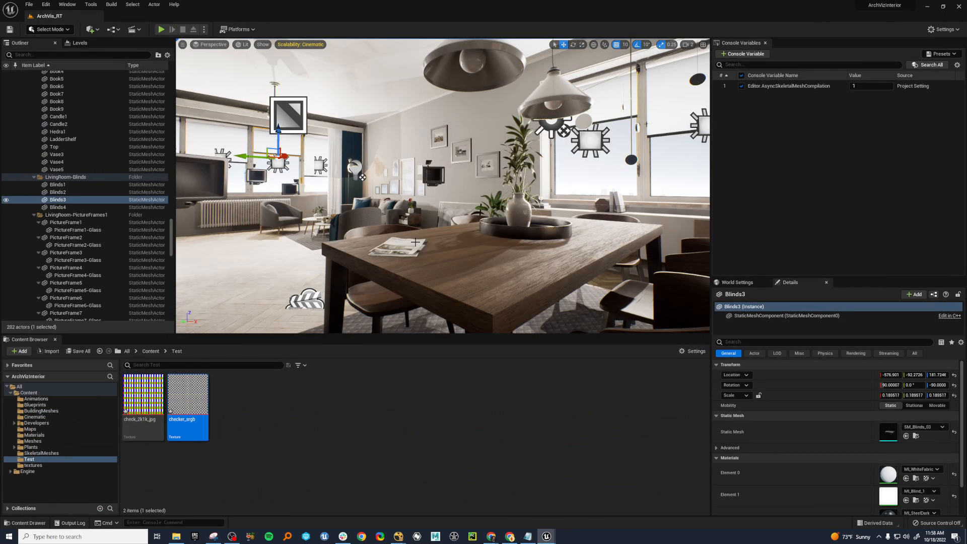
Switch back to the ArchVizInterior project and set the checker_srgb texture's compression to BC7 (DX11, optional A).
mouse_move(547, 537)
left_click_drag(0, 99, 417, 57)
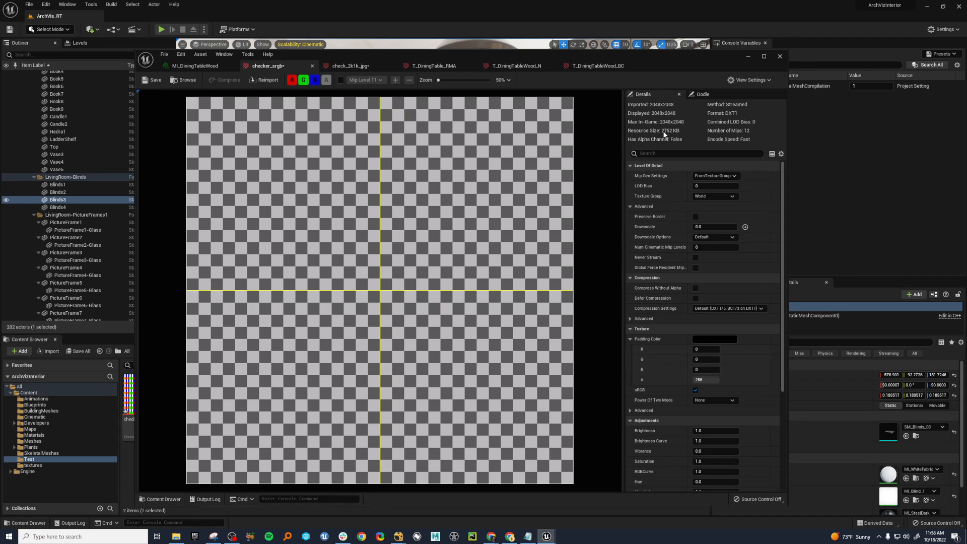
left_click(733, 308)
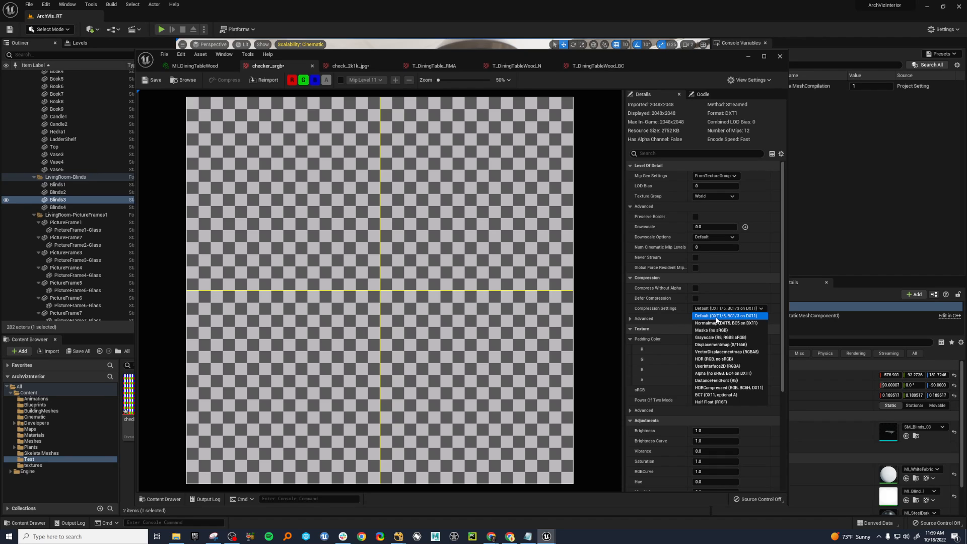
left_click(727, 396)
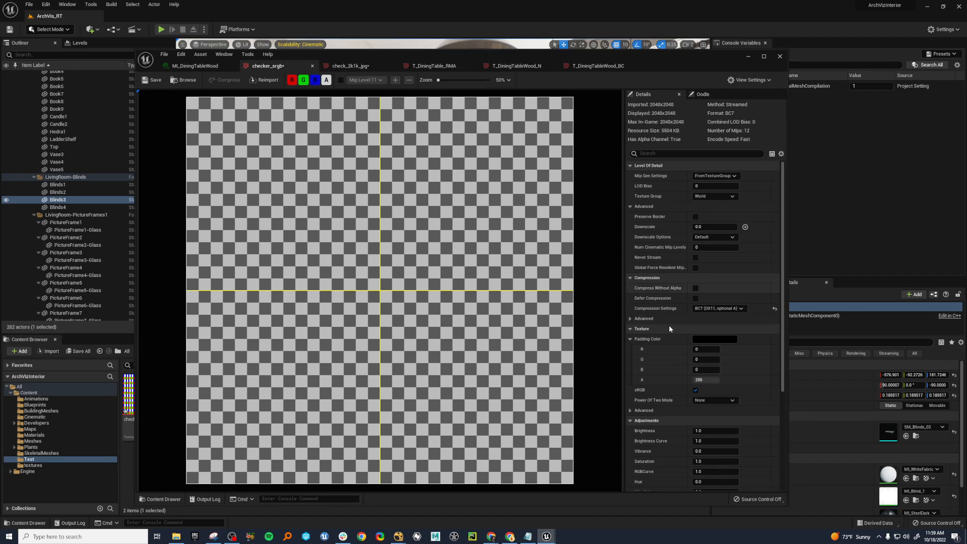
Set checker_srgb's compression to Grayscale (R8, RGB8 sRGB) and review the other compression options.
left_click(718, 309)
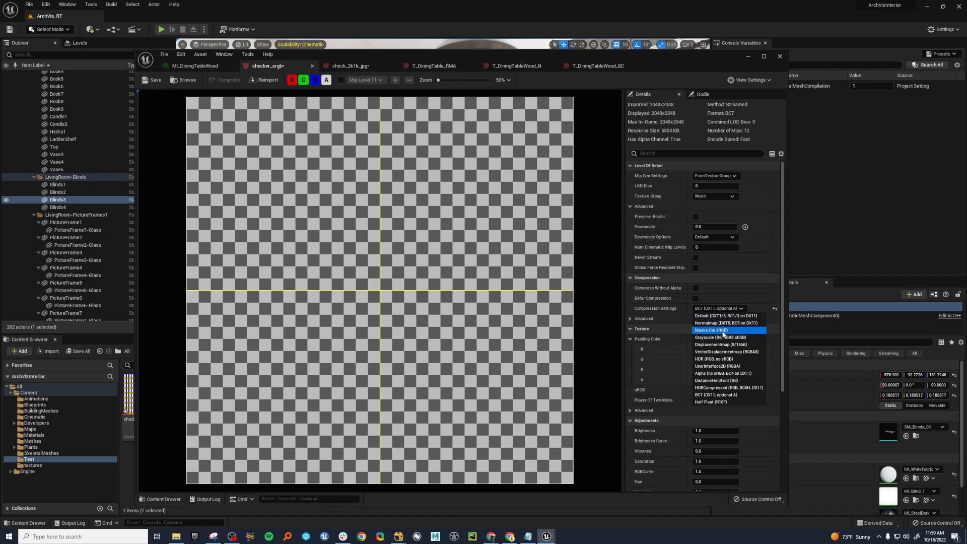
left_click(724, 338)
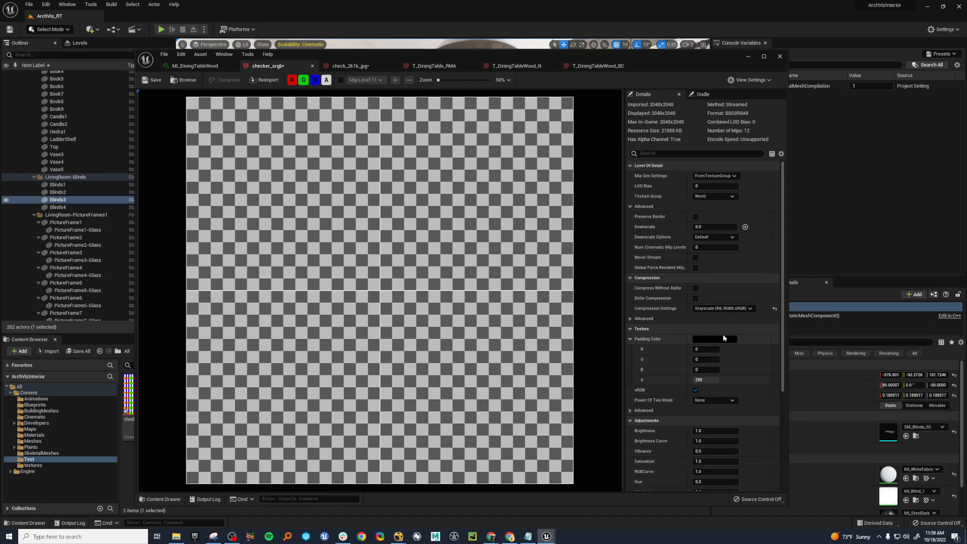
left_click(721, 308)
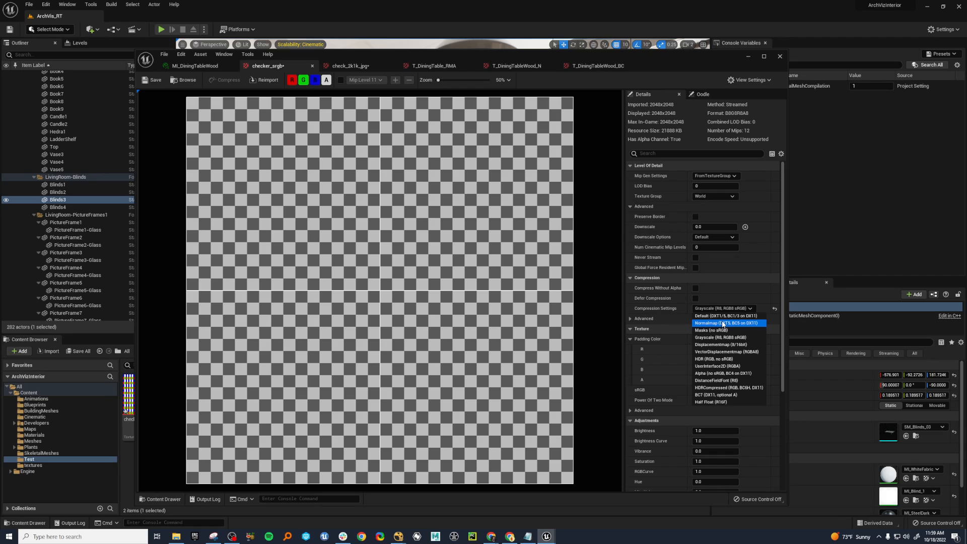
left_click(686, 62)
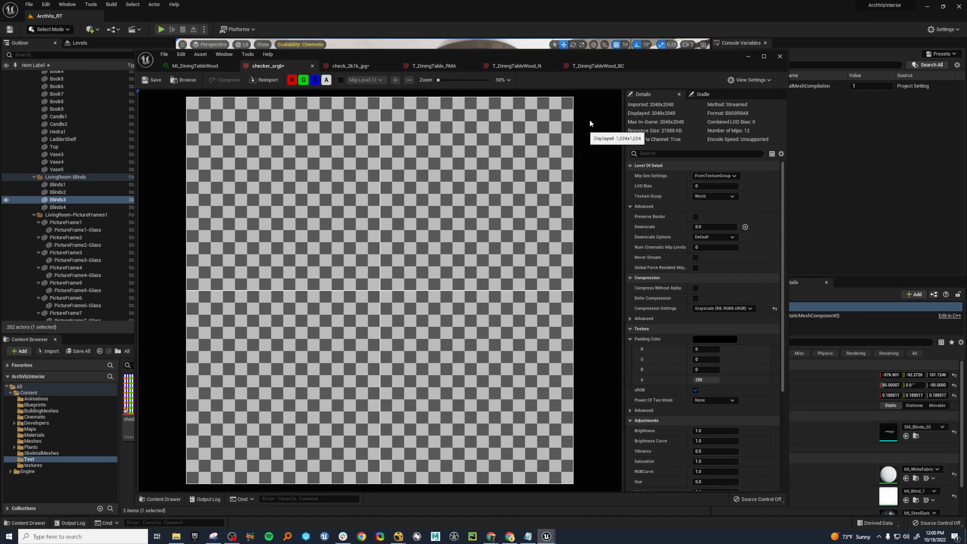
Move the texture editor window out of the way and view the dining table's wood surface up close.
left_click_drag(658, 58, 668, 59)
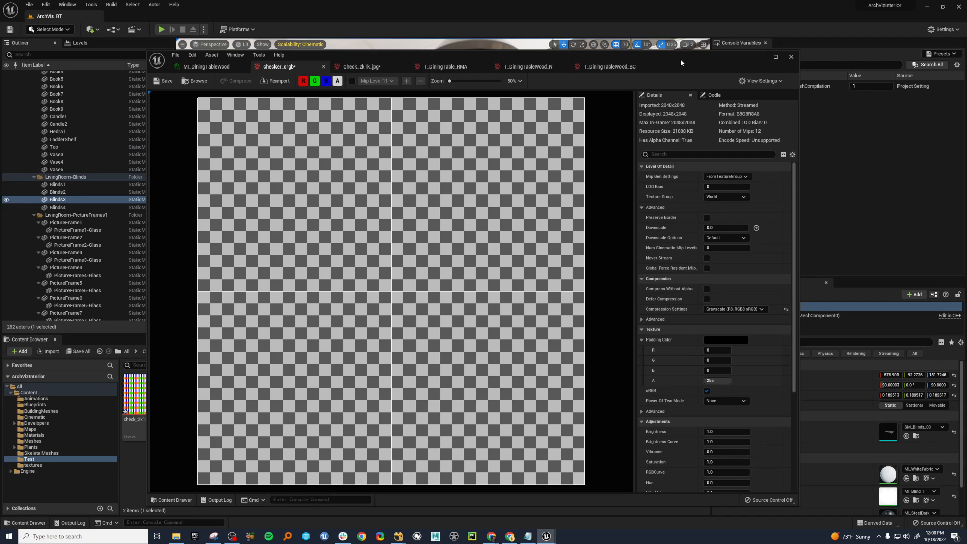
left_click_drag(681, 59, 635, 66)
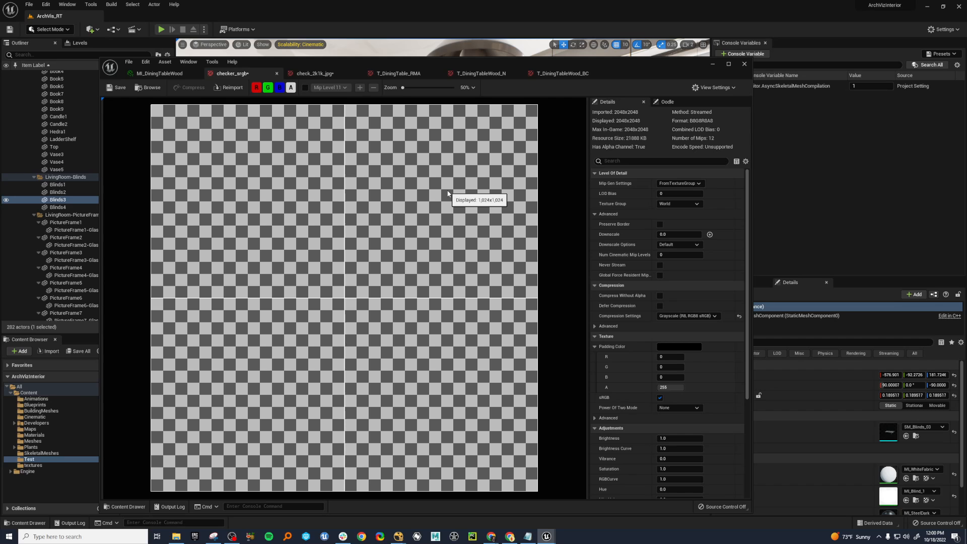
left_click_drag(641, 66, 0, 101)
right_click_drag(541, 279, 466, 195)
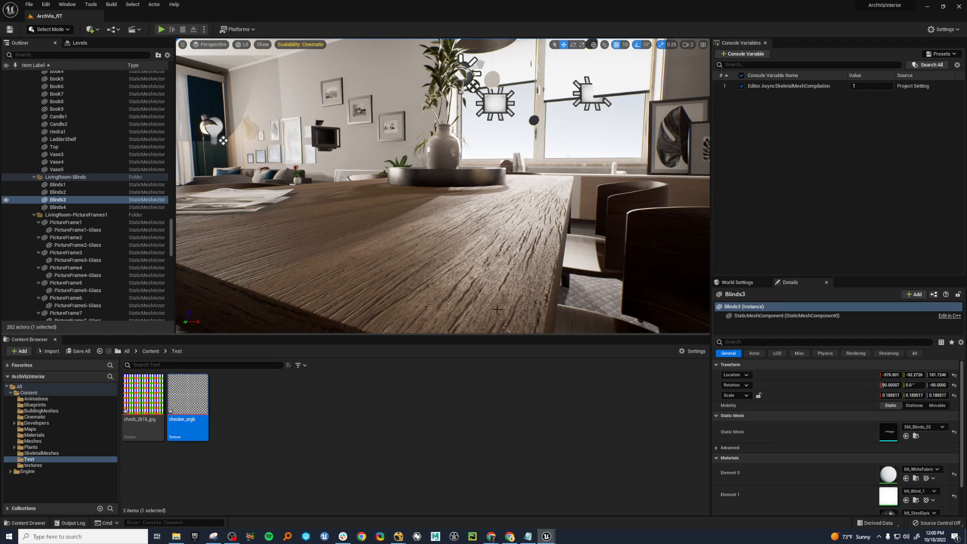
Bring the texture editor back, set checker_srgb's compression to Default (DXT1/5, BC1/3 on DX11), and move the window aside.
left_click_drag(0, 96, 476, 54)
left_click(683, 301)
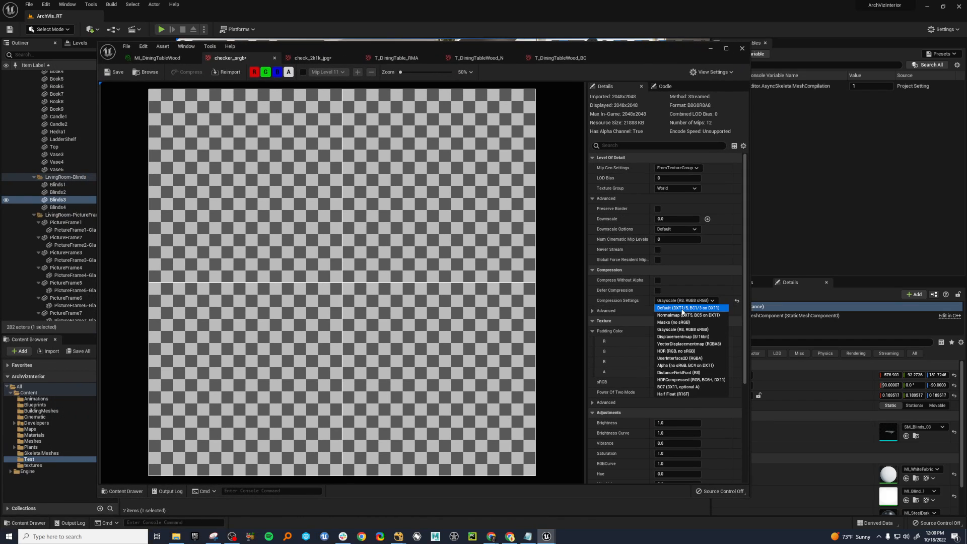
left_click(683, 312)
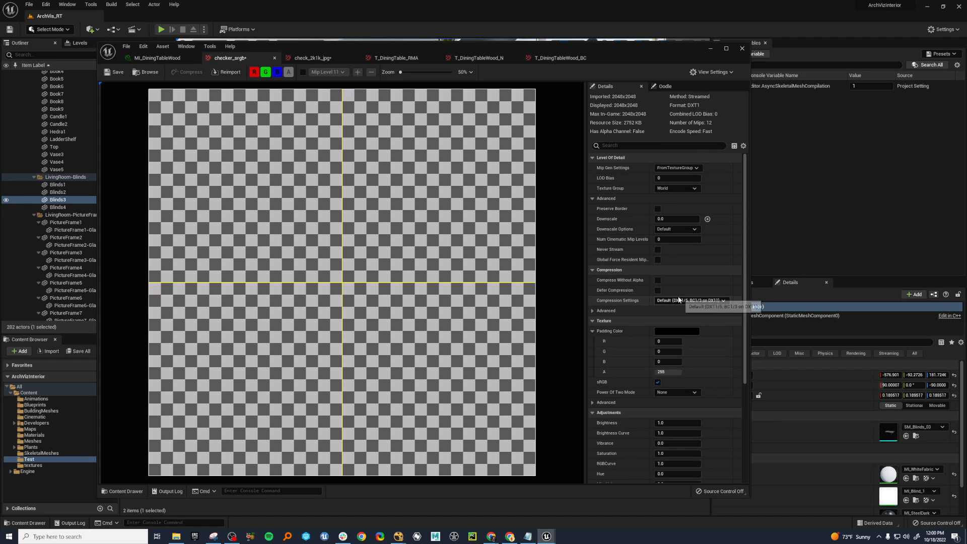
left_click(678, 300)
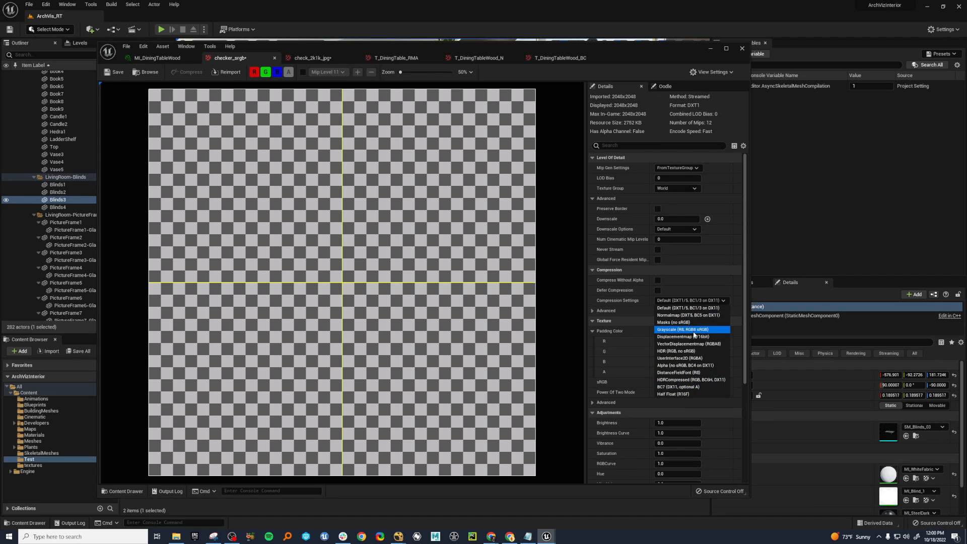
left_click(634, 53)
left_click_drag(654, 53, 0, 86)
Open the T_Fabric2_BC texture from the project's textures folder.
left_click(150, 351)
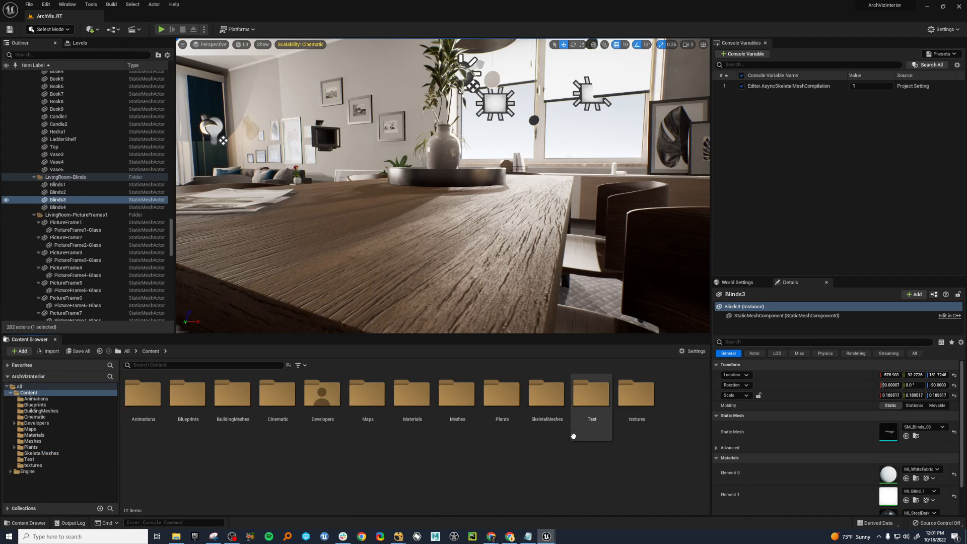
double_click(589, 398)
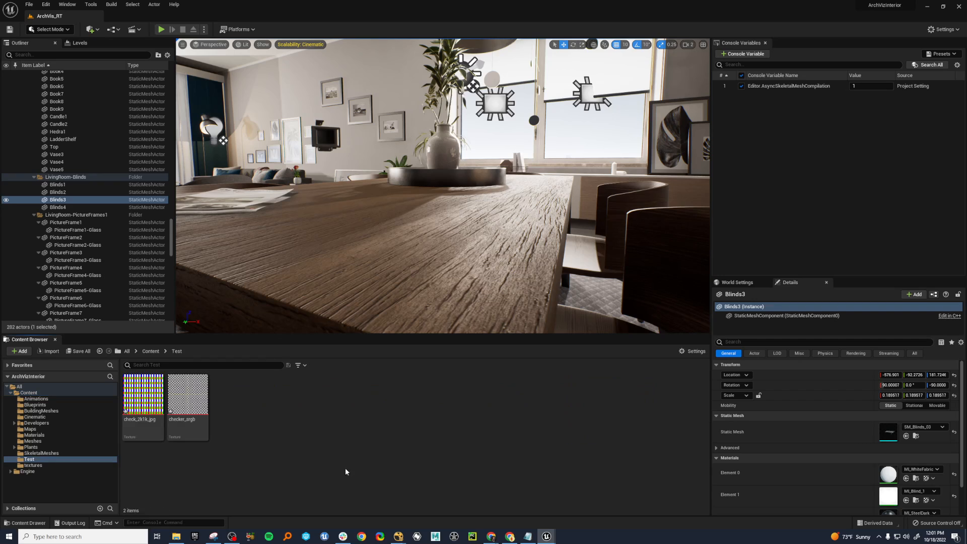
left_click(151, 352)
double_click(636, 398)
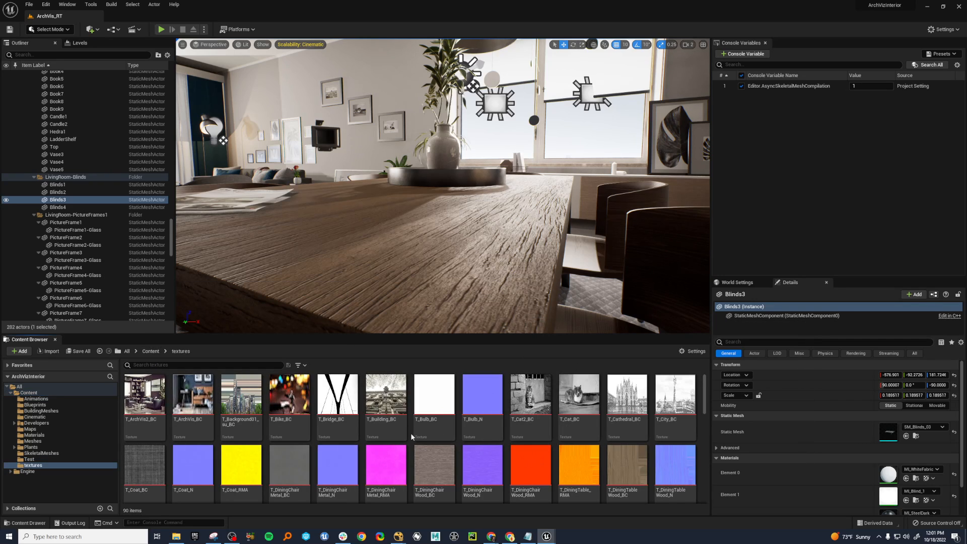
scroll(410, 433, "down", 1)
scroll(411, 433, "down", 1)
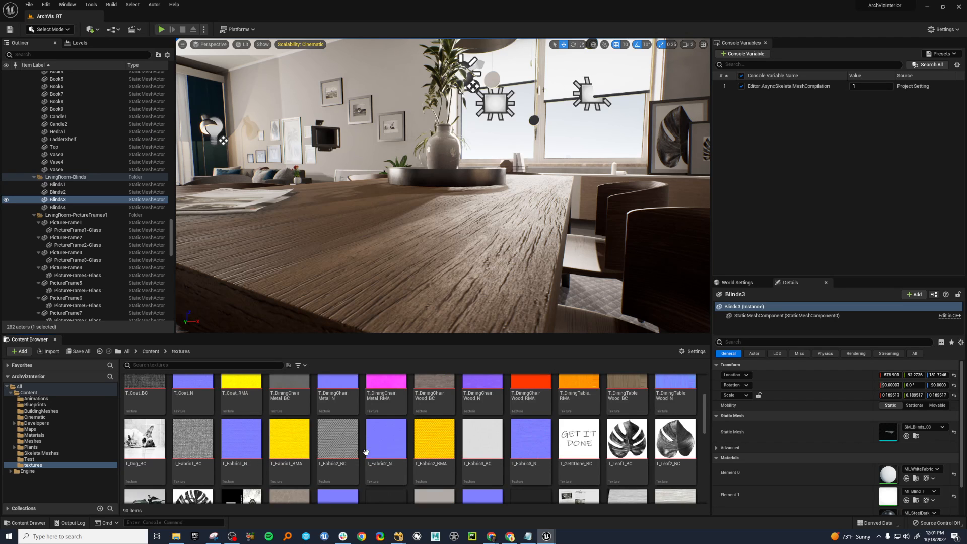
left_click(338, 443)
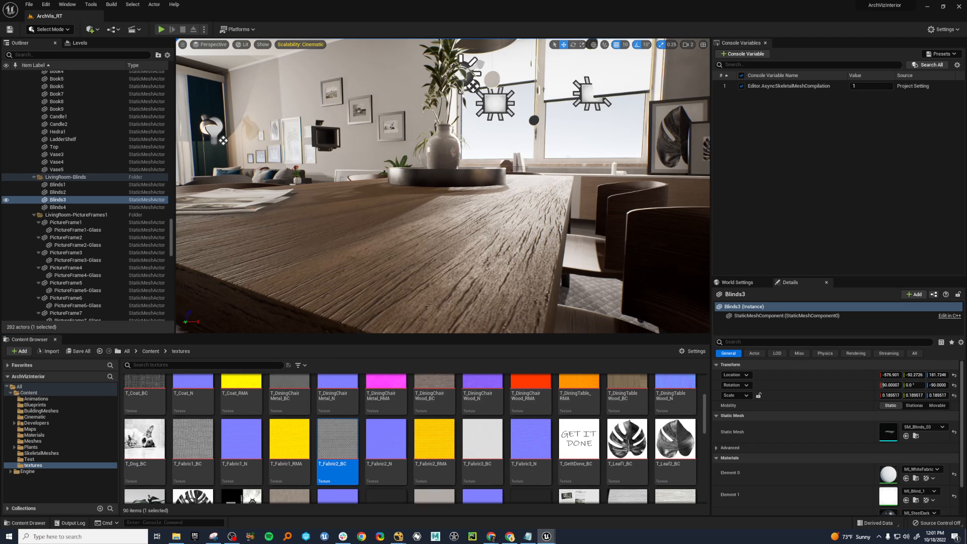
double_click(337, 443)
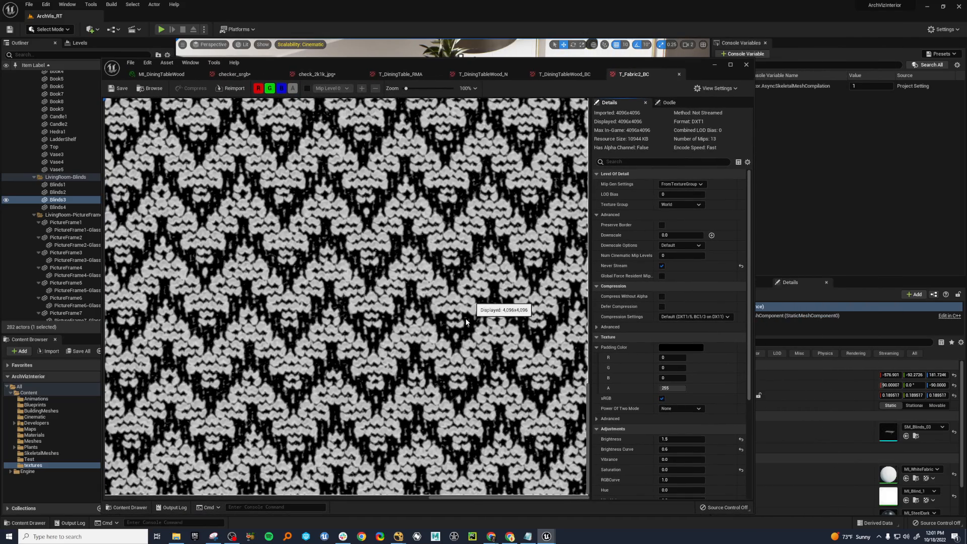
Set T_Fabric2_BC's compression to BC7 (DX11, optional A) and examine the knit pattern up close before and after.
scroll(466, 319, "up", 5)
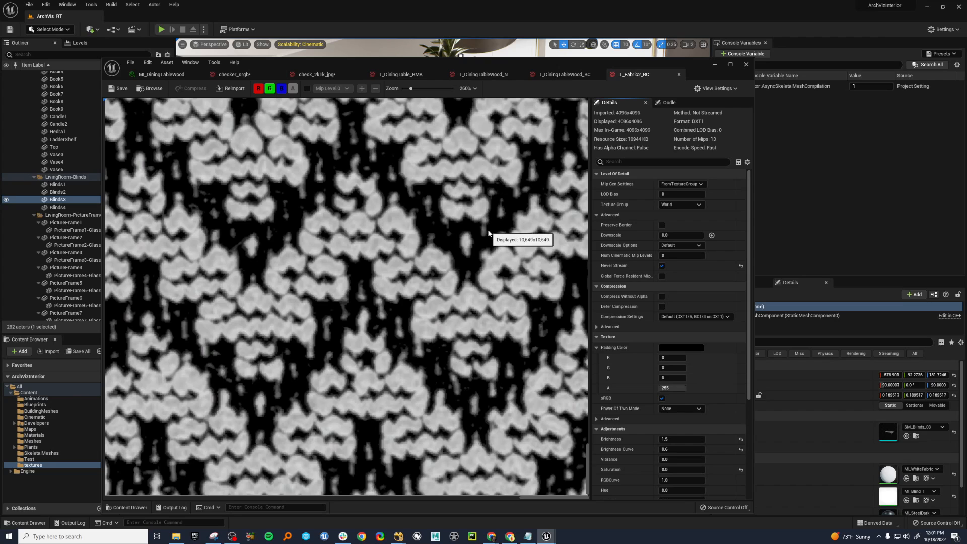
scroll(439, 242, "up", 3)
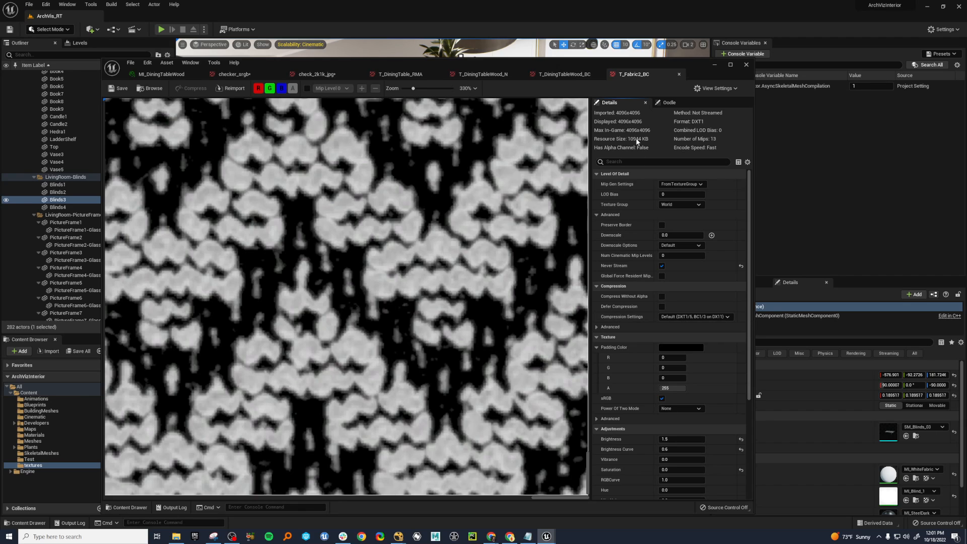
scroll(403, 300, "up", 3)
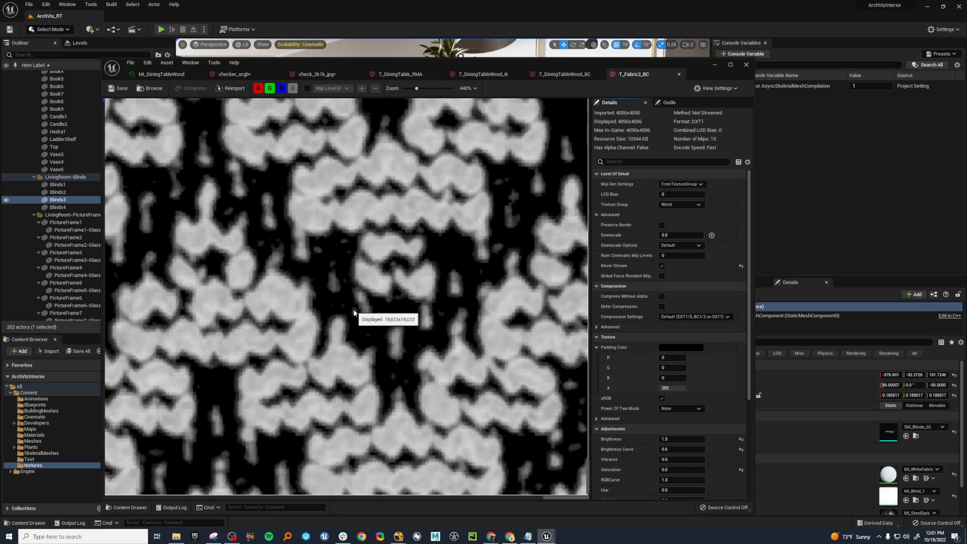
left_click(688, 317)
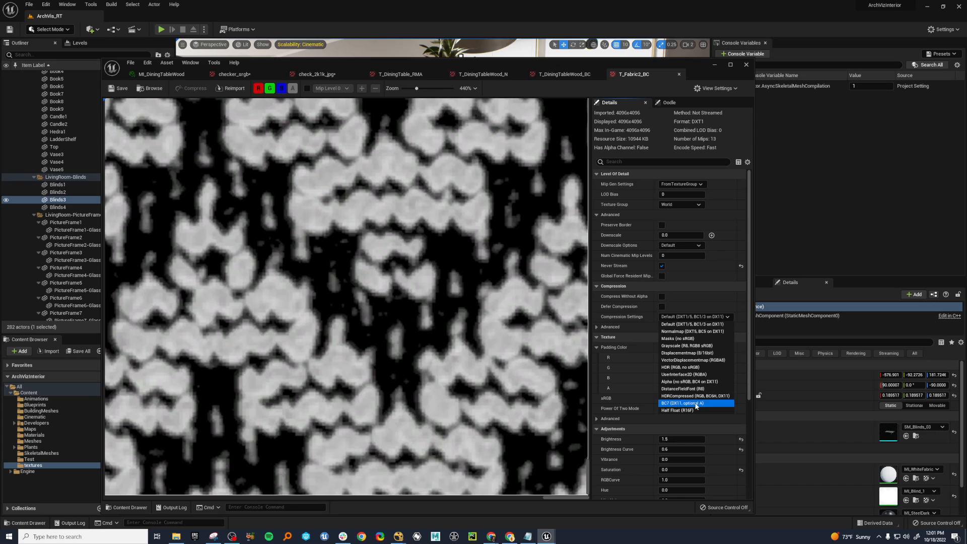
left_click(697, 404)
scroll(471, 323, "down", 1)
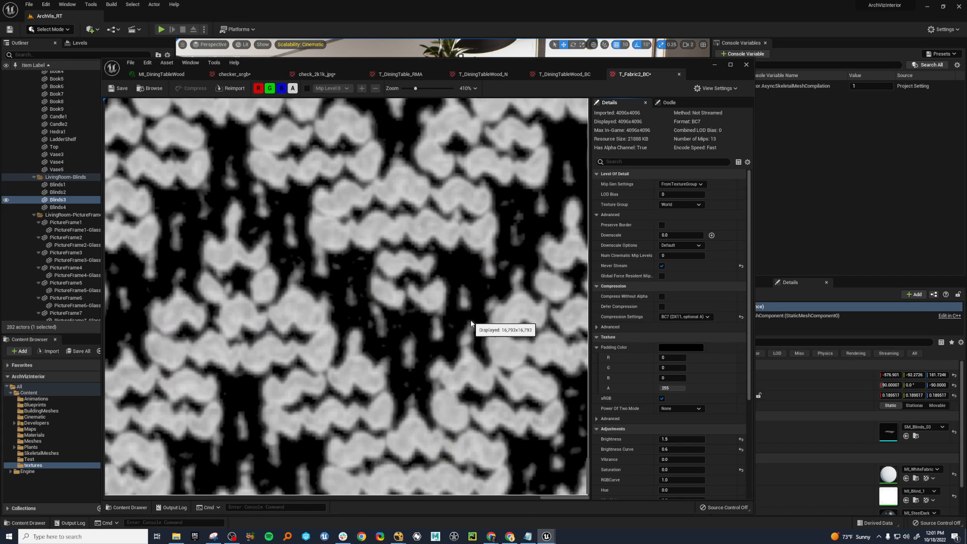
scroll(486, 327, "up", 1)
Compare T_Fabric2_BC's compression by switching it to Default (DXT1/5, BC1/3 on DX11) and back to BC7 (DX11, optional A).
left_click(700, 317)
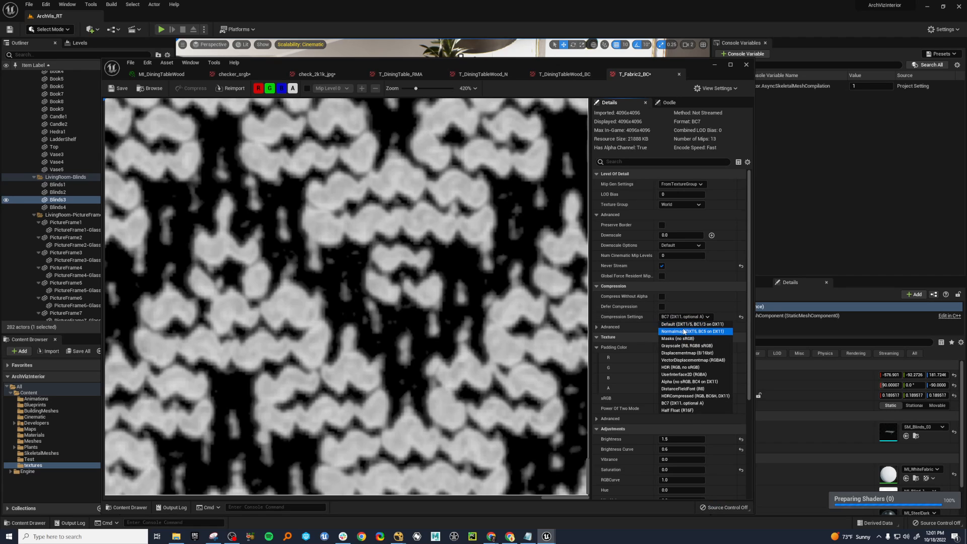
left_click(683, 324)
left_click(688, 317)
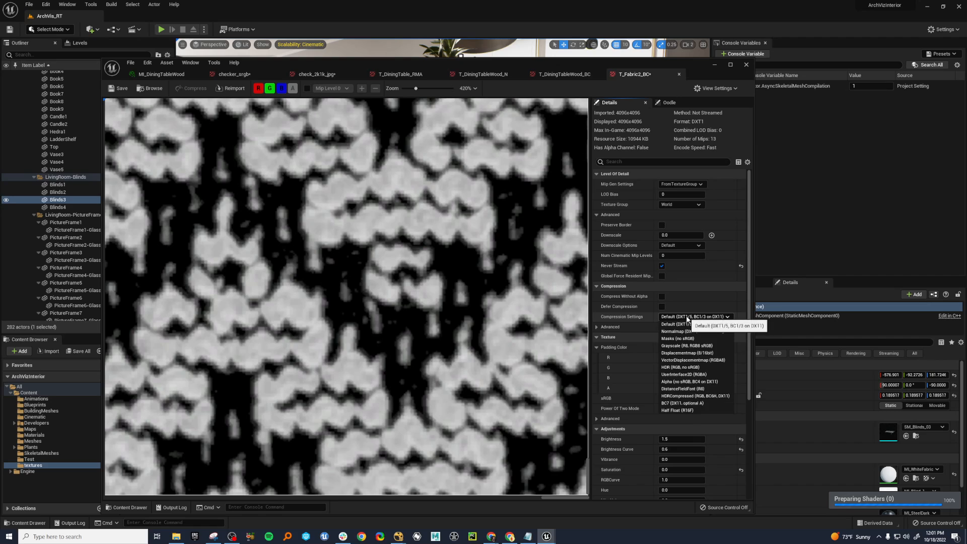
left_click(685, 403)
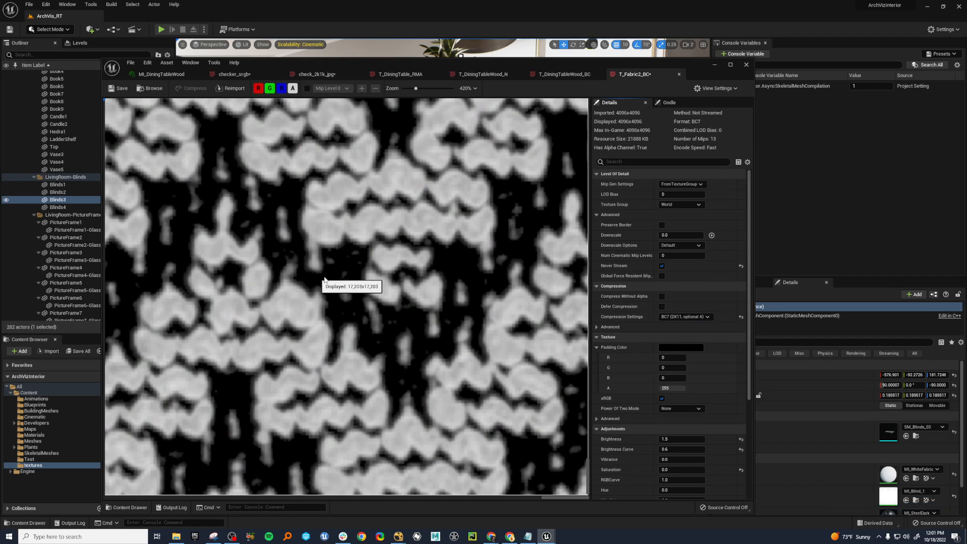
Compare T_Fabric2_BC's compression by alternating twice between Grayscale (R8, RGB8 sRGB) and BC7 (DX11, optional A), ending on BC7.
left_click(693, 317)
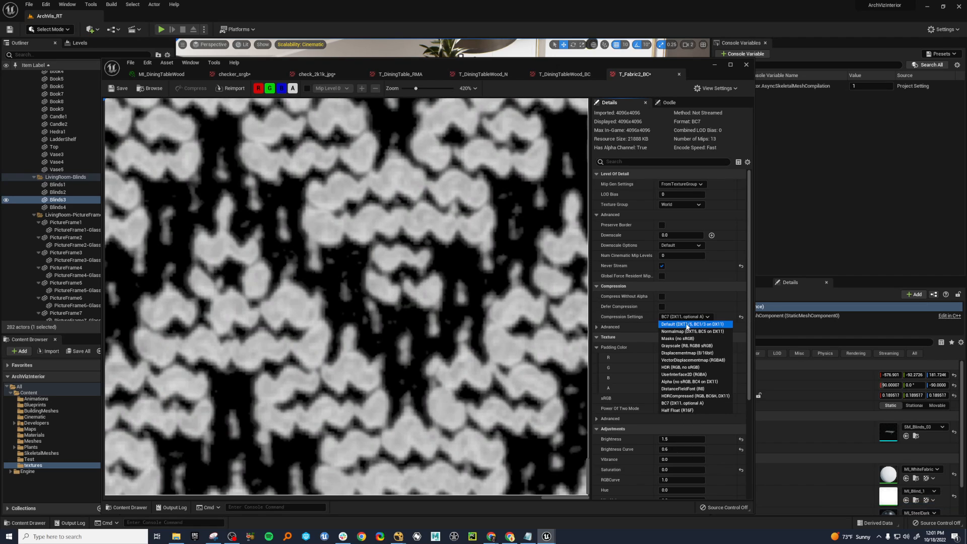
left_click(690, 347)
scroll(447, 328, "up", 1)
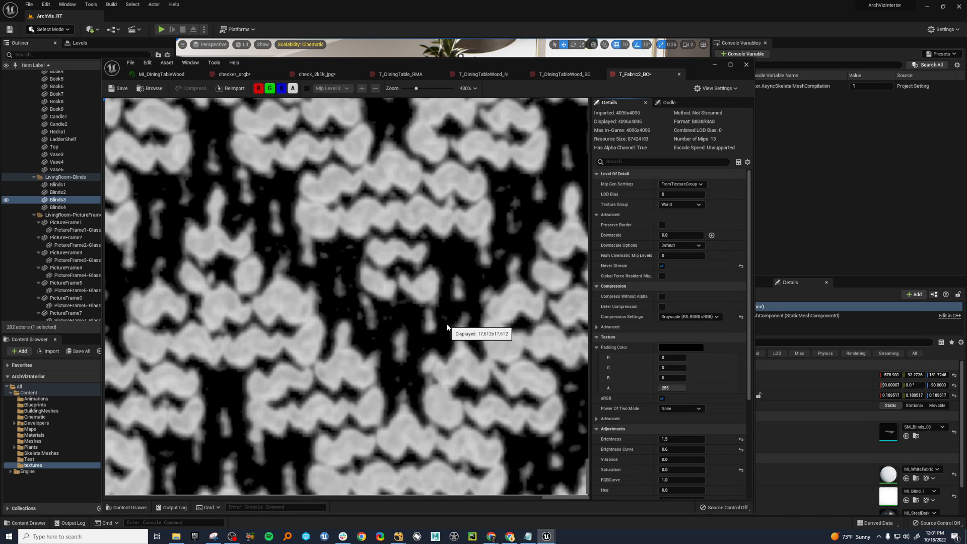
scroll(398, 293, "down", 4)
left_click(681, 317)
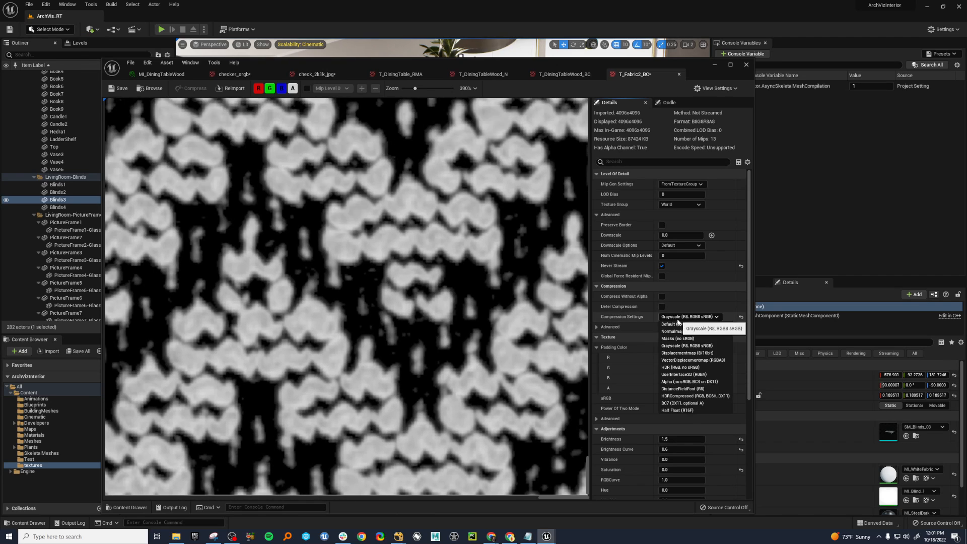
left_click(678, 403)
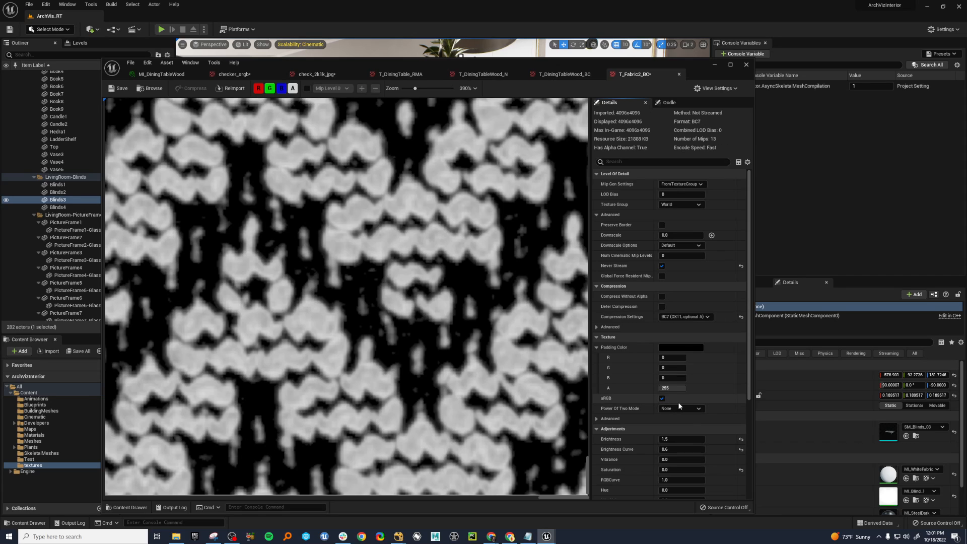
left_click(683, 318)
left_click(686, 345)
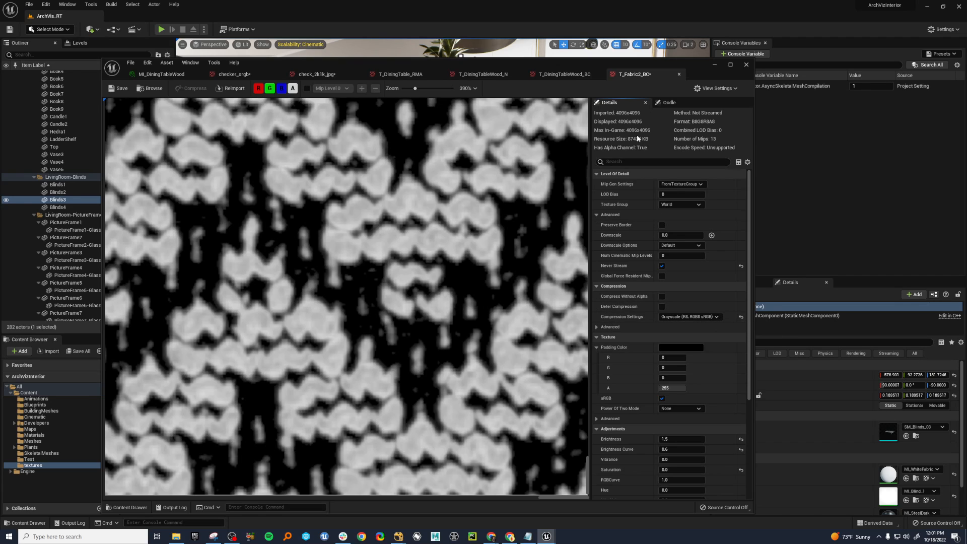
left_click(688, 317)
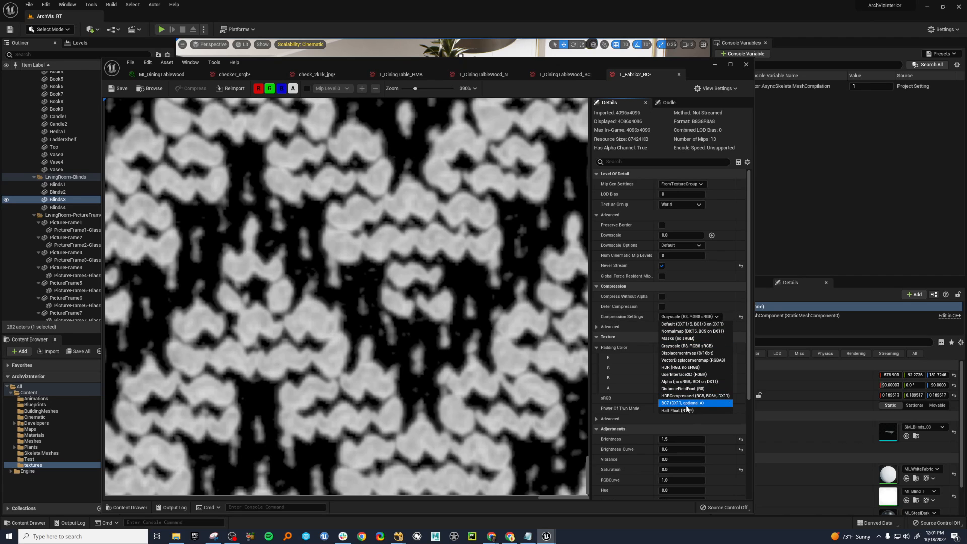
left_click(687, 404)
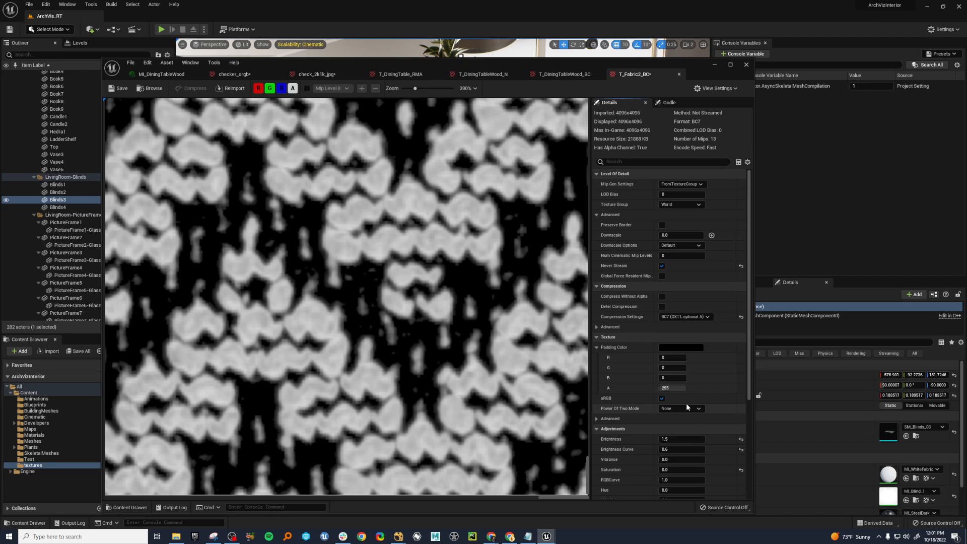
Set T_Fabric2_BC's compression to Default (DXT1/5, BC1/3 on DX11) and examine the knit pattern up close and as a whole.
left_click(685, 317)
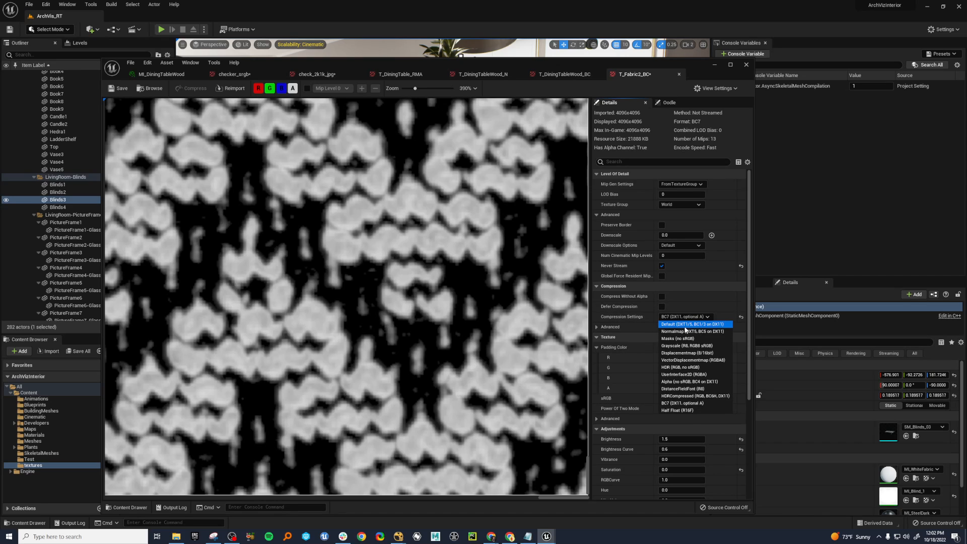
left_click(685, 325)
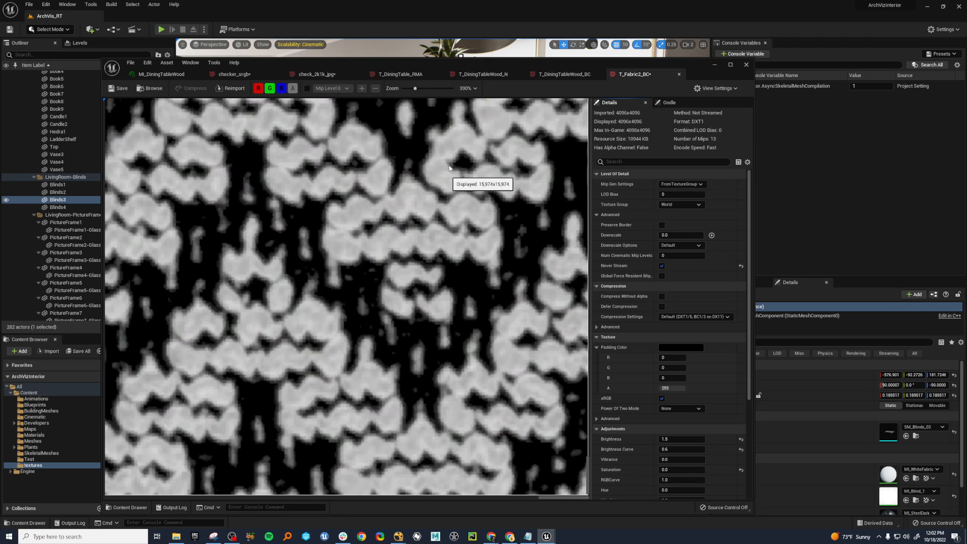
scroll(410, 311, "down", 10)
scroll(410, 311, "down", 10)
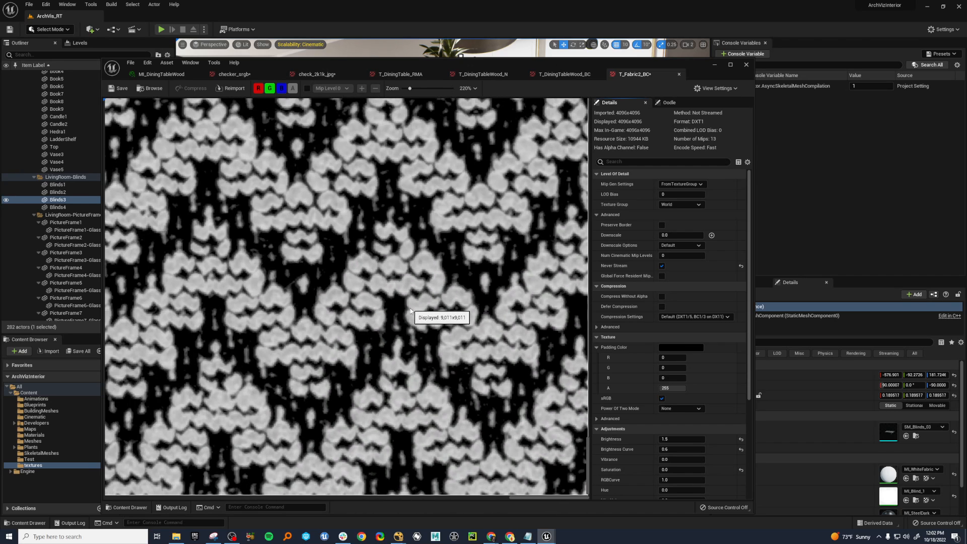
scroll(376, 276, "down", 6)
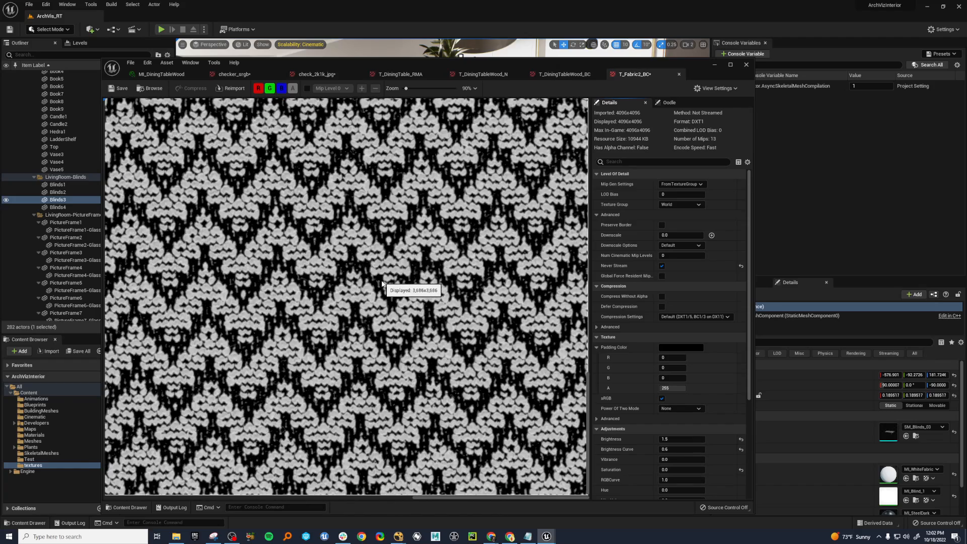
left_click_drag(573, 59, 608, 34)
scroll(445, 258, "up", 8)
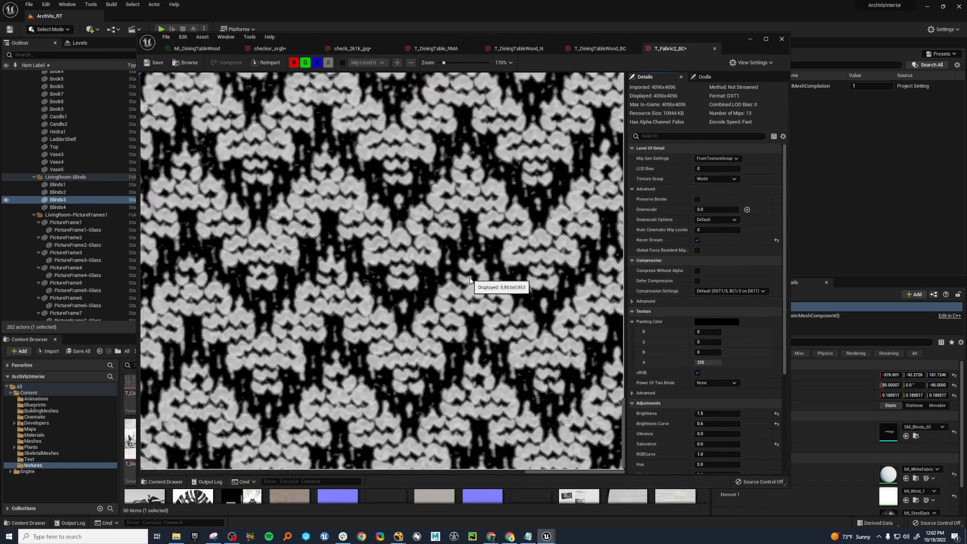
scroll(468, 321, "down", 12)
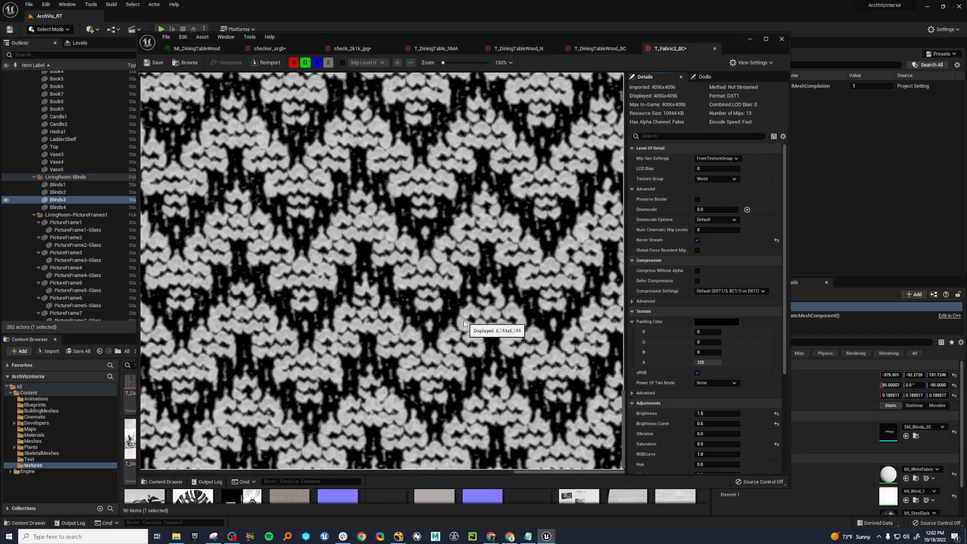
scroll(464, 323, "down", 1)
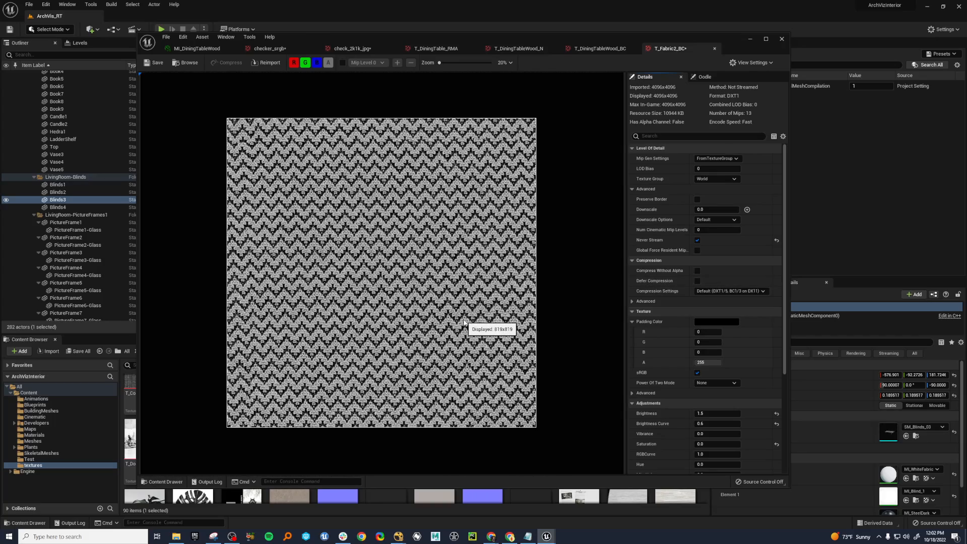
Set T_Fabric2_BC to BC7 (DX11, optional A), switch it to Grayscale (R8, RGB8 sRGB), and uncover the scene to examine the sofa pillows.
left_click(718, 293)
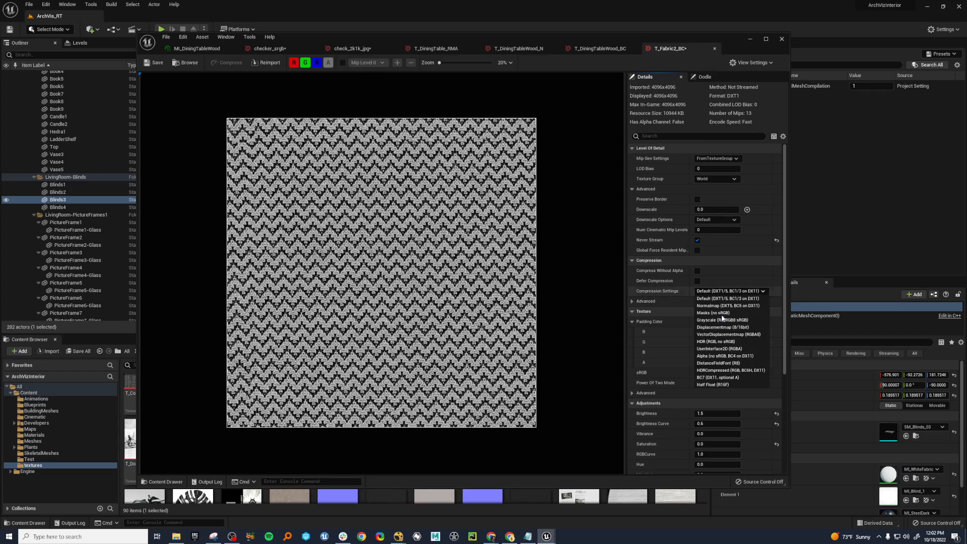
left_click(724, 378)
left_click(726, 291)
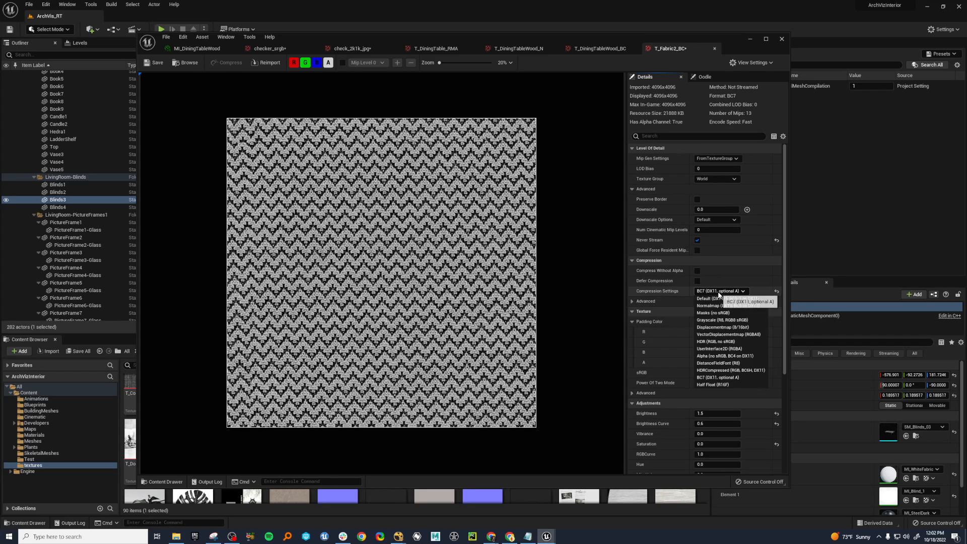
left_click(723, 320)
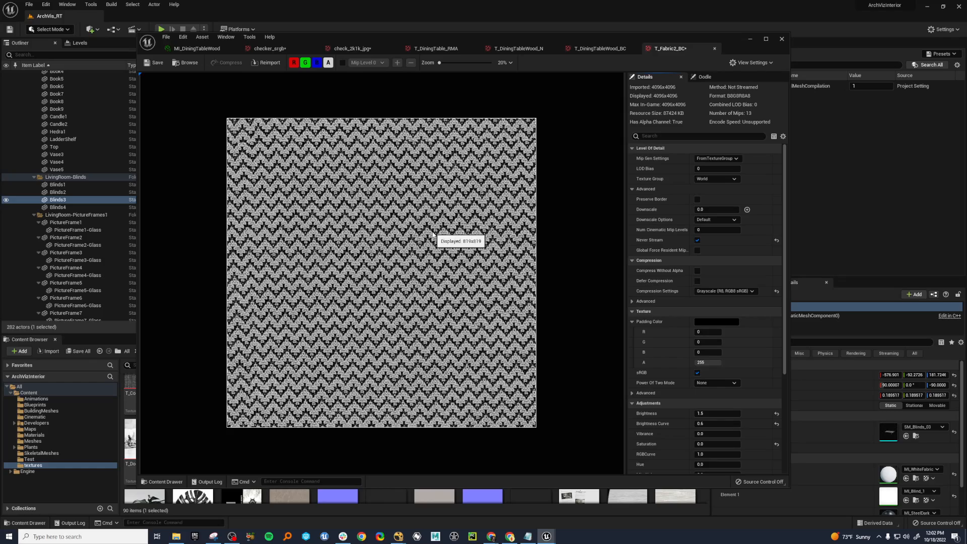
left_click_drag(696, 41, 0, 133)
right_click_drag(544, 274, 584, 286)
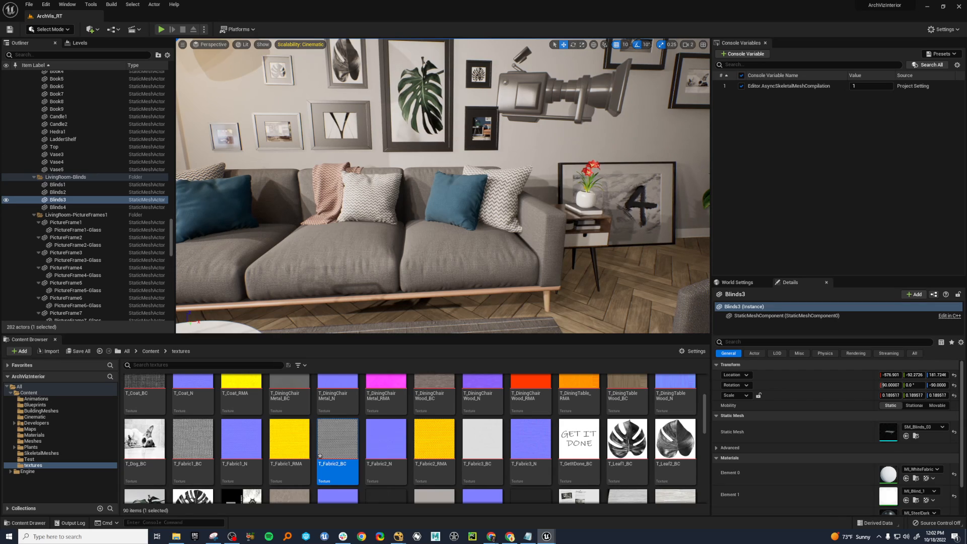
Compare Default and Grayscale compression on T_Fabric2_BC beside the scene's pillows, finishing with Default (DXT1/5, BC1/3 on DX11).
left_click_drag(0, 146, 658, 238)
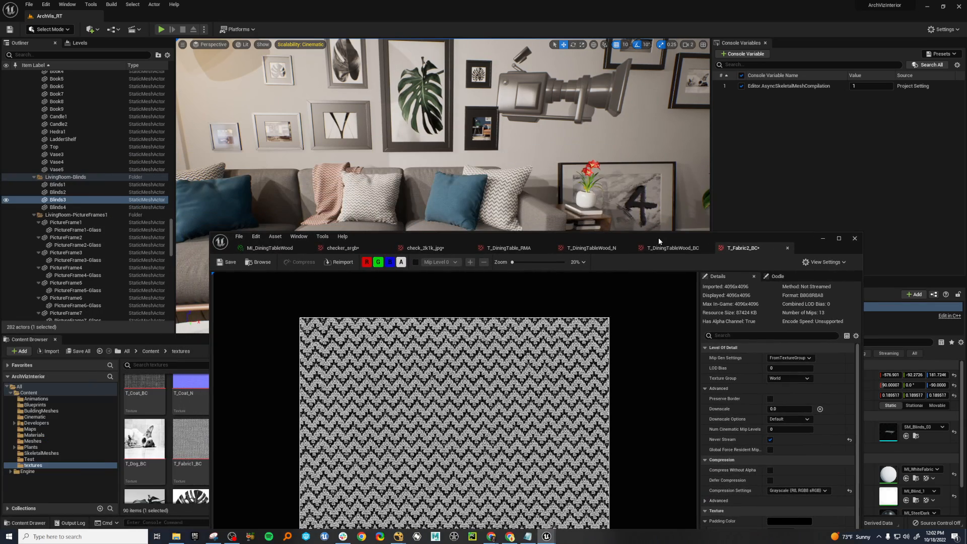
left_click(804, 491)
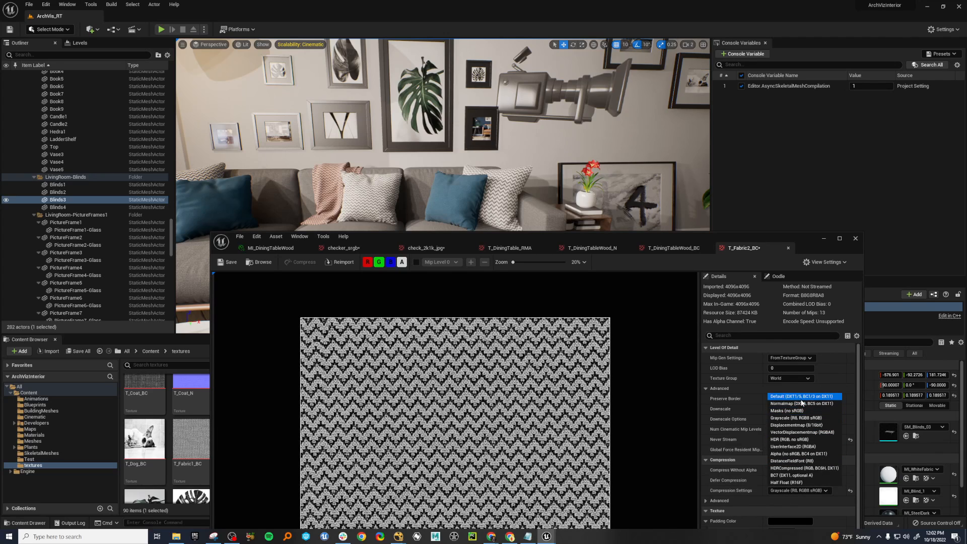
left_click(801, 399)
left_click(803, 490)
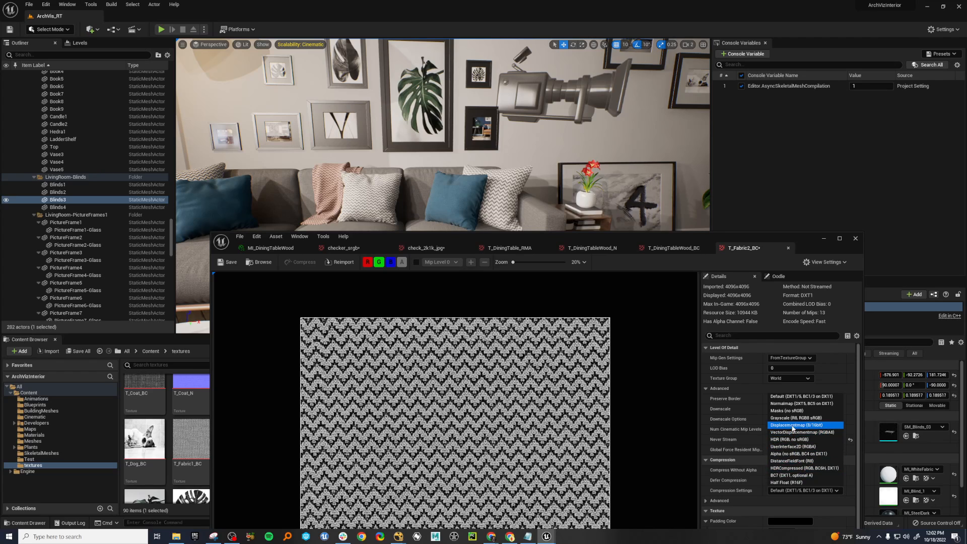
left_click(792, 418)
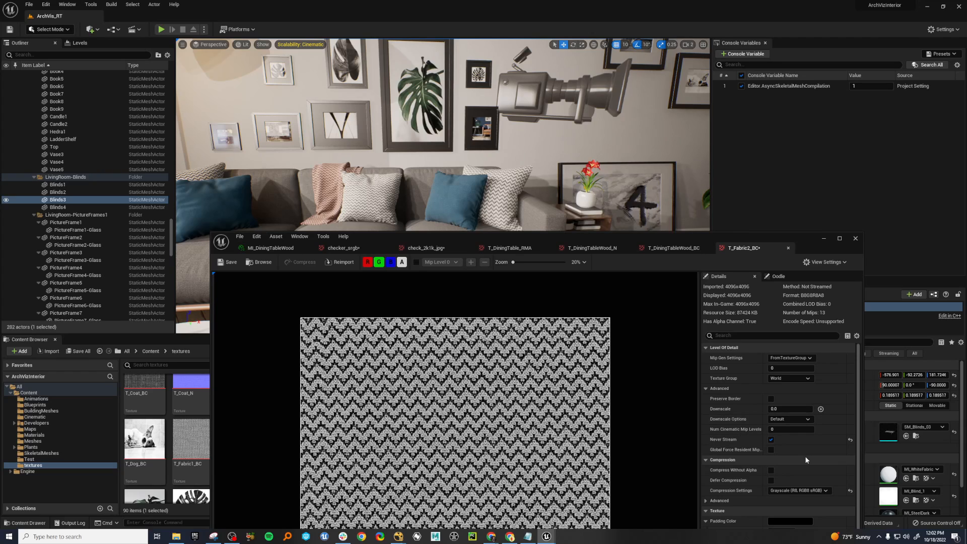
left_click(799, 490)
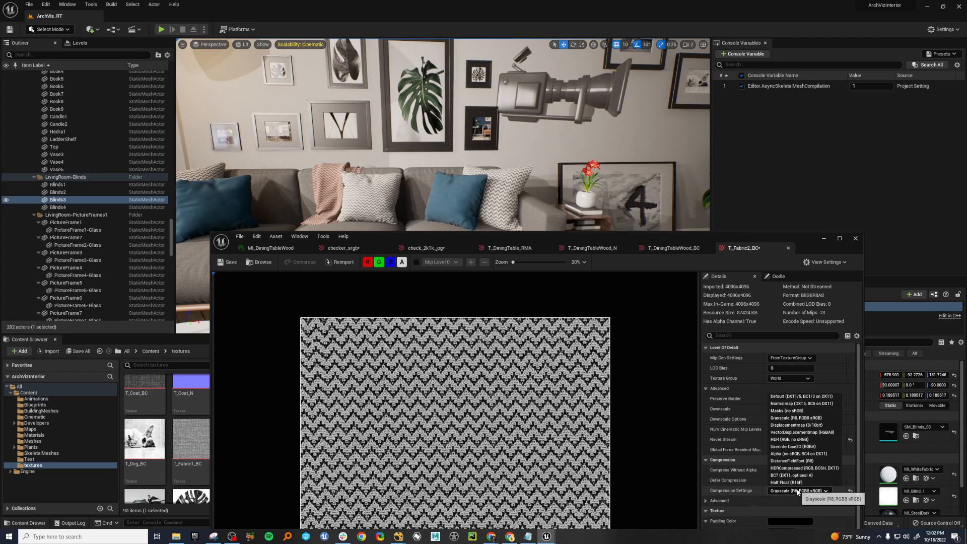
left_click(778, 401)
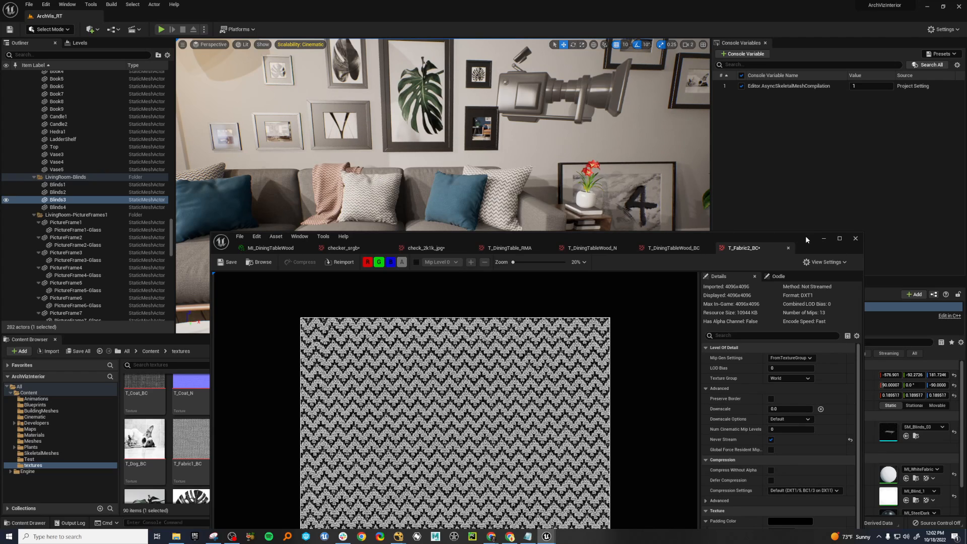
Move the texture editor off the scene and back the camera away to view the whole living room.
left_click_drag(806, 237, 0, 76)
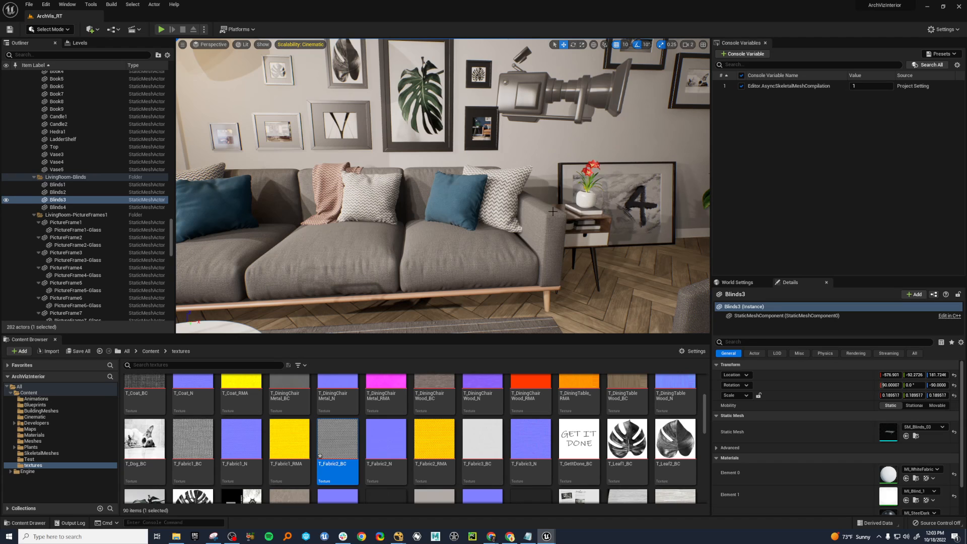
key("s")
right_click_drag(554, 212, 557, 212)
key("s")
key("s")
key("w")
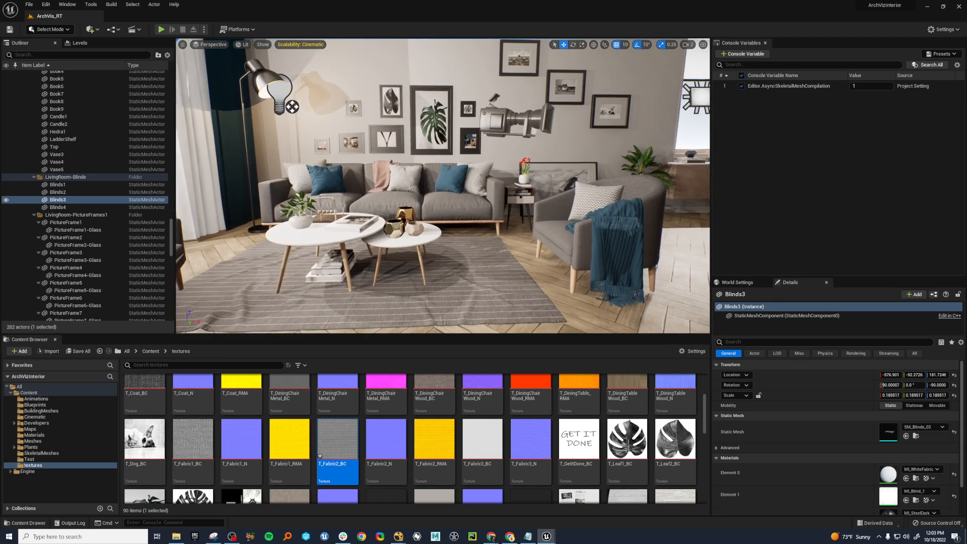
right_click_drag(550, 262, 552, 260)
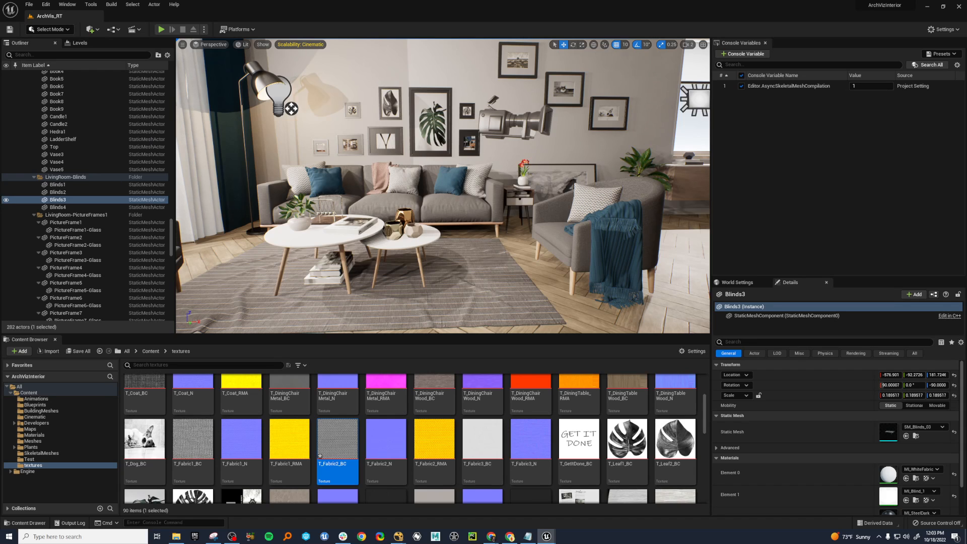
Minimize the texture editor and open the project's Test folder under Content.
left_click_drag(0, 66, 621, 56)
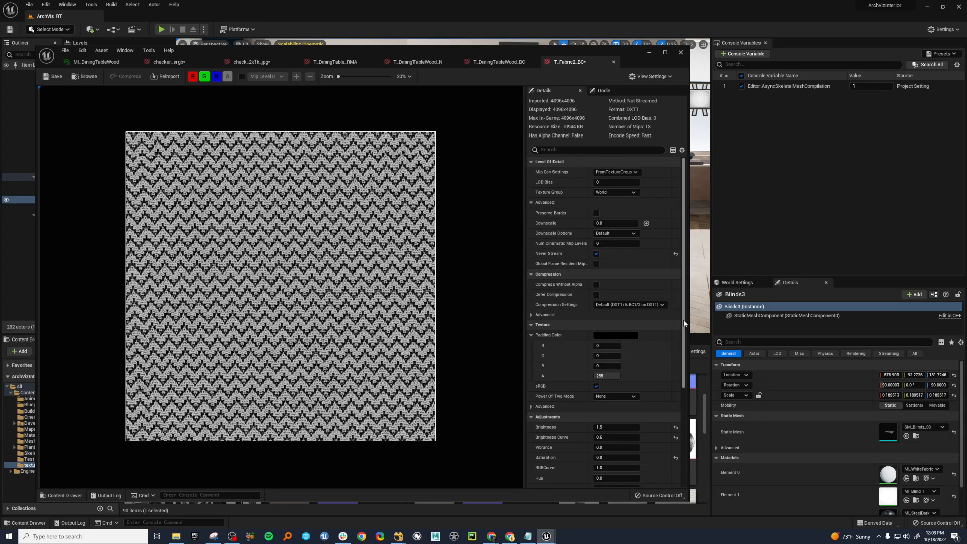
left_click(650, 53)
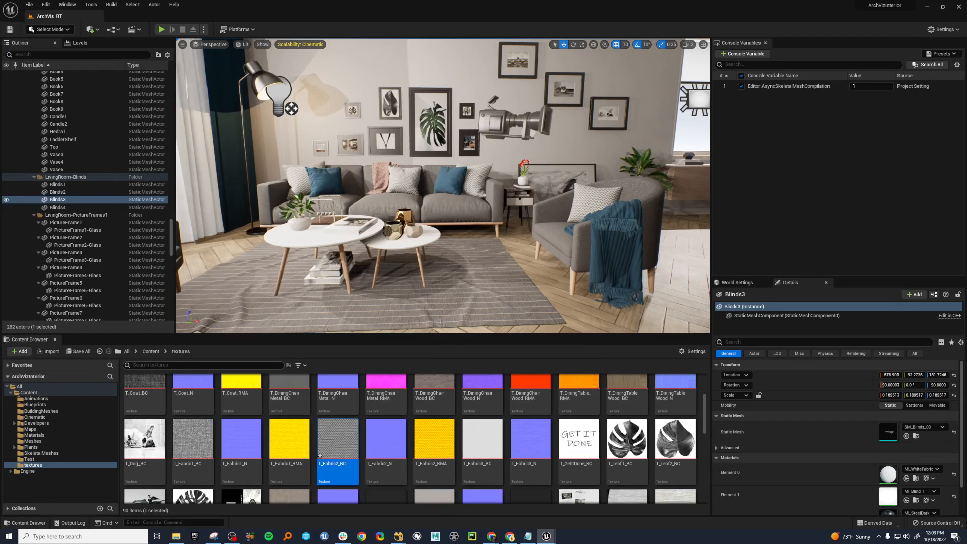
left_click(151, 351)
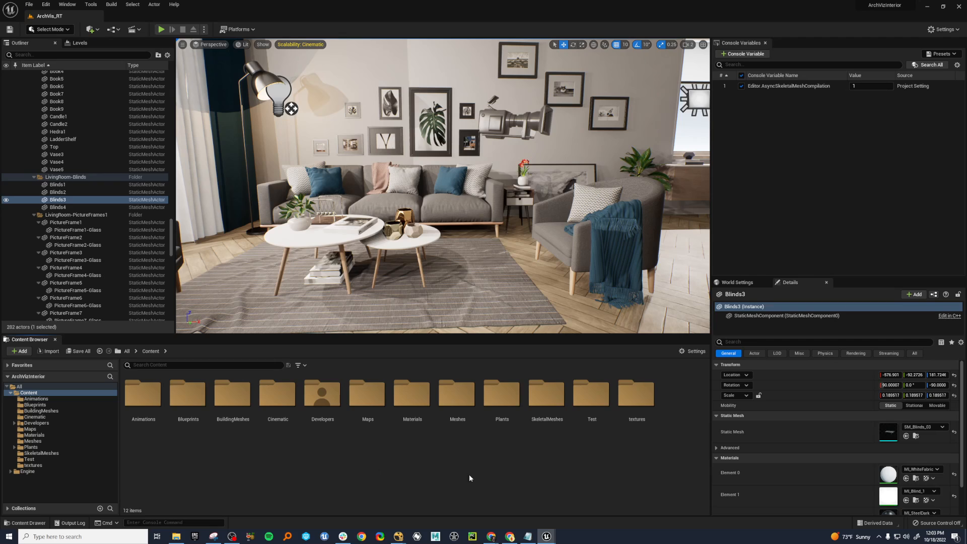
double_click(637, 411)
left_click(151, 351)
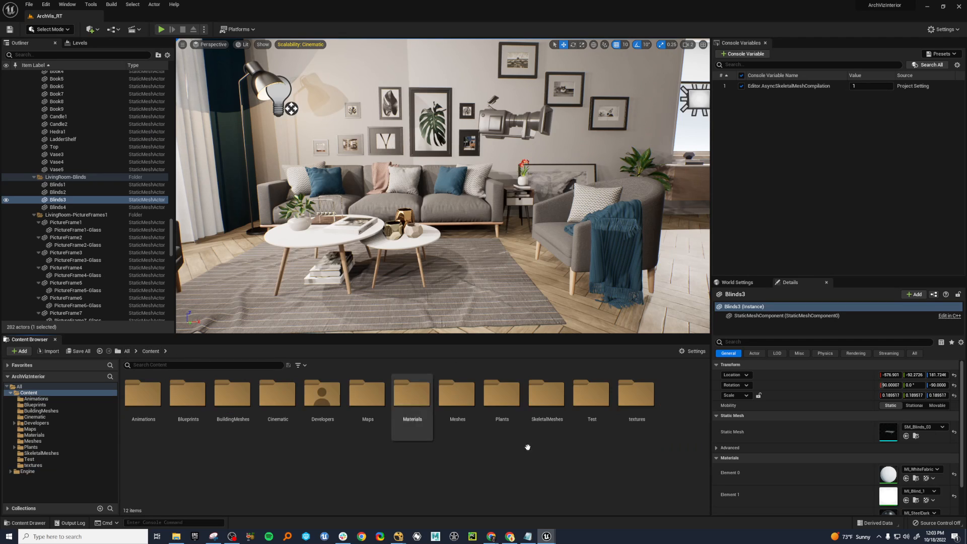
double_click(589, 408)
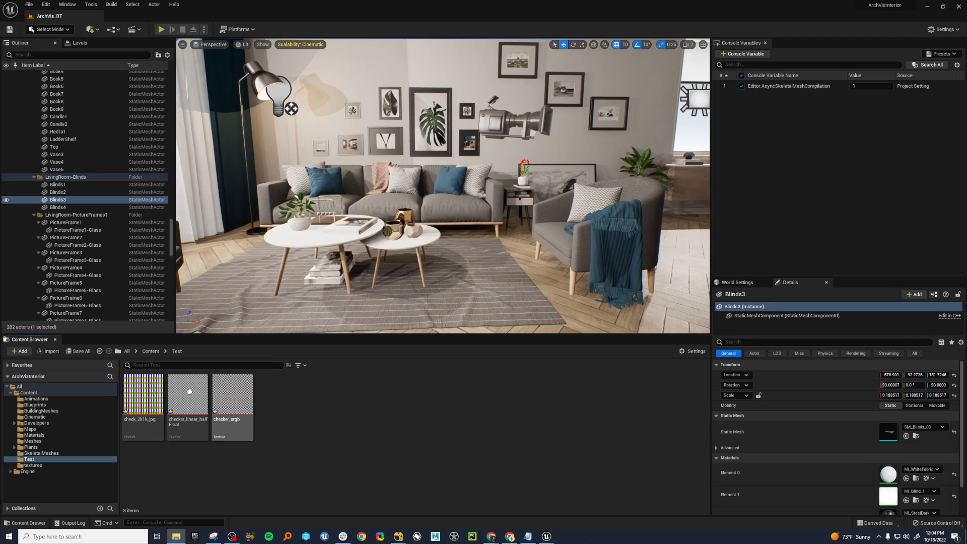
Open the checker_linear_halfFloat texture and compare its format and resource size with the checker_srgb texture.
mouse_move(189, 396)
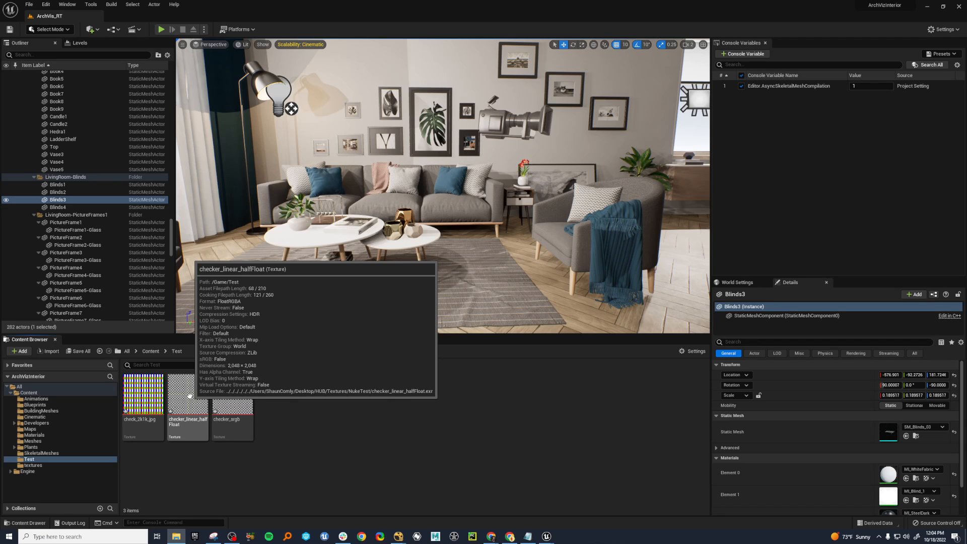
left_click(183, 403)
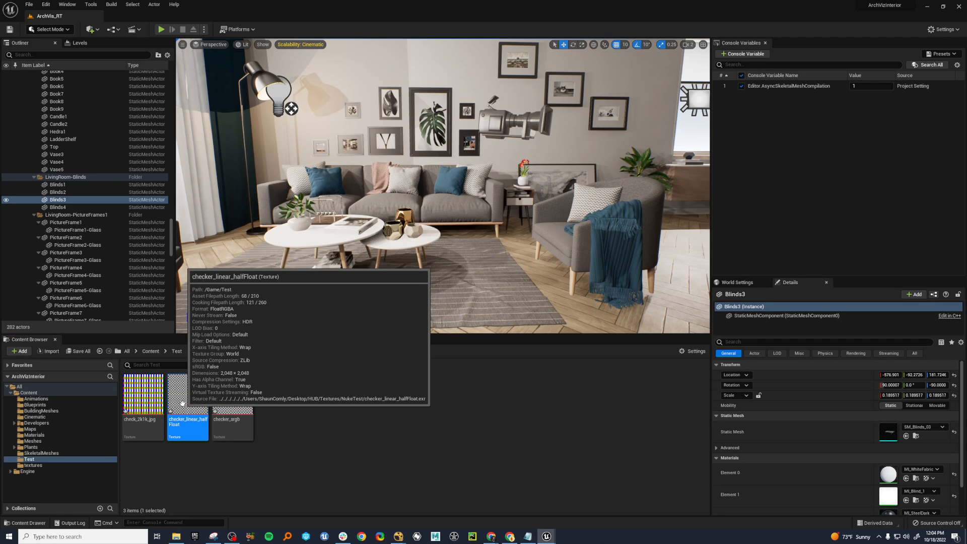
left_click_drag(0, 101, 660, 59)
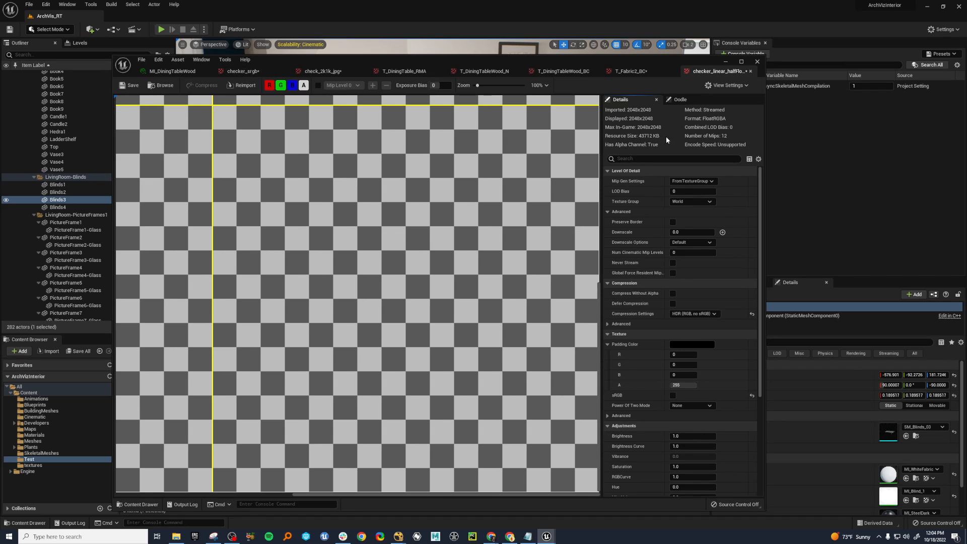
left_click(242, 71)
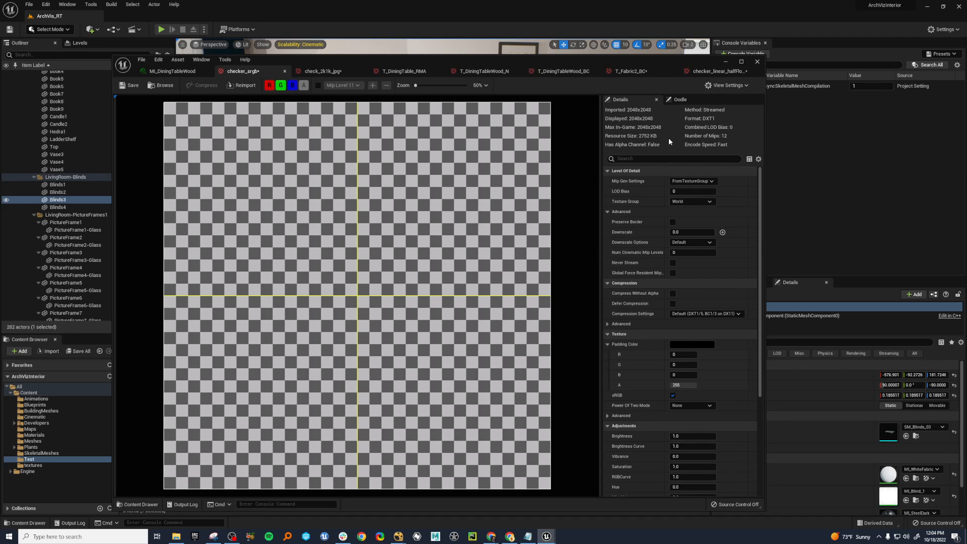
Bring up the whole checker_linear_halfFloat texture and reposition the texture editor after a look at the living room scene.
left_click(715, 71)
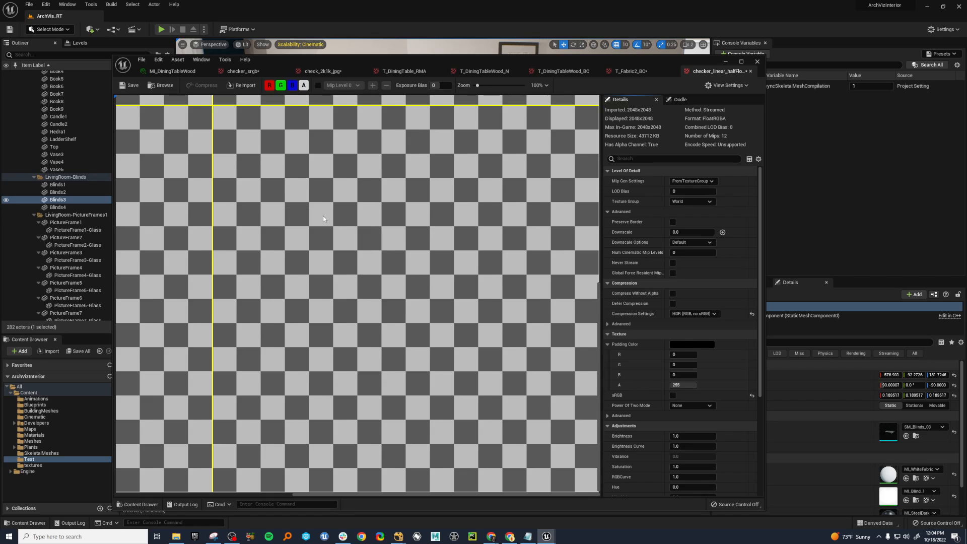
scroll(322, 216, "down", 1)
scroll(344, 251, "down", 2)
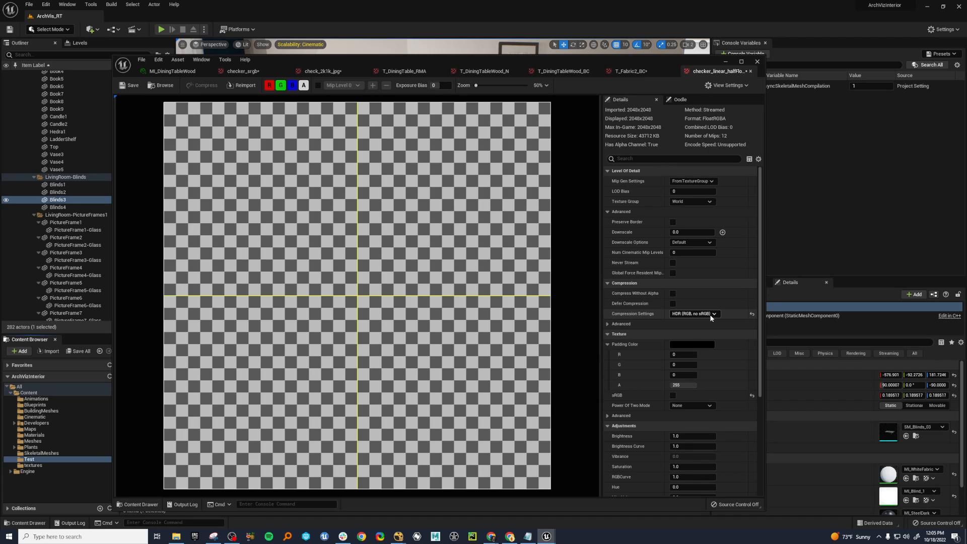
left_click_drag(643, 68, 716, 365)
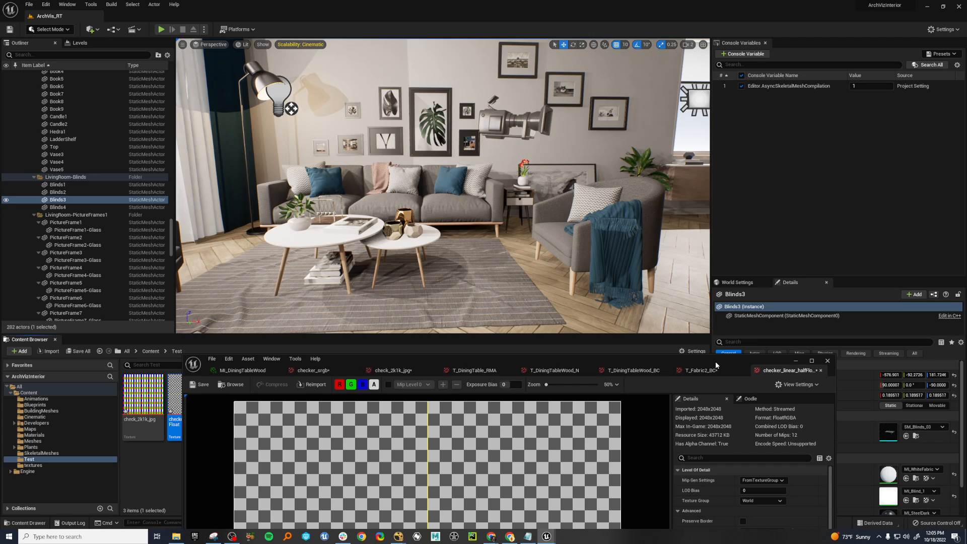
left_click_drag(716, 364, 700, 54)
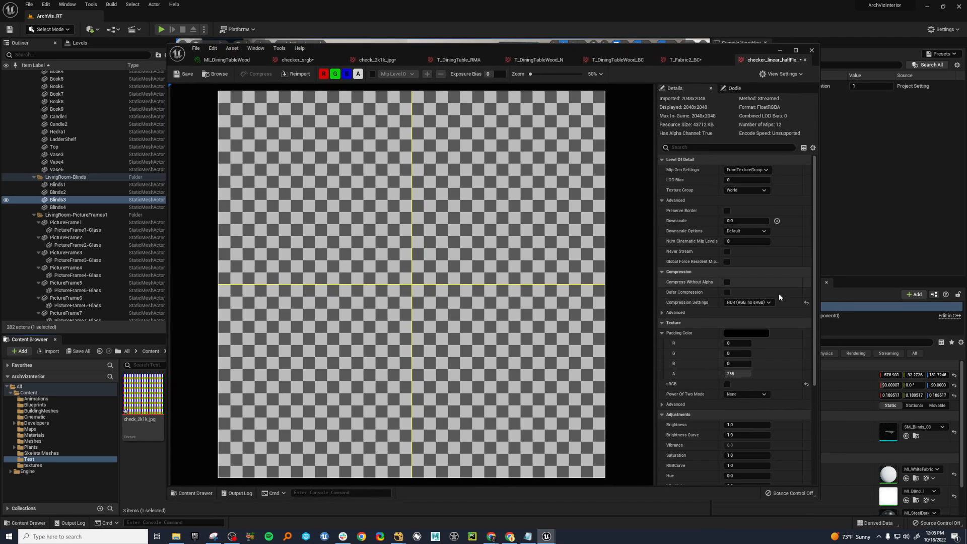
Try HDRCompressed (RGB, BC6H, DX11) compression on checker_linear_halfFloat to compare its resource size, and restore HDR (RGB, no sRGB).
left_click(753, 303)
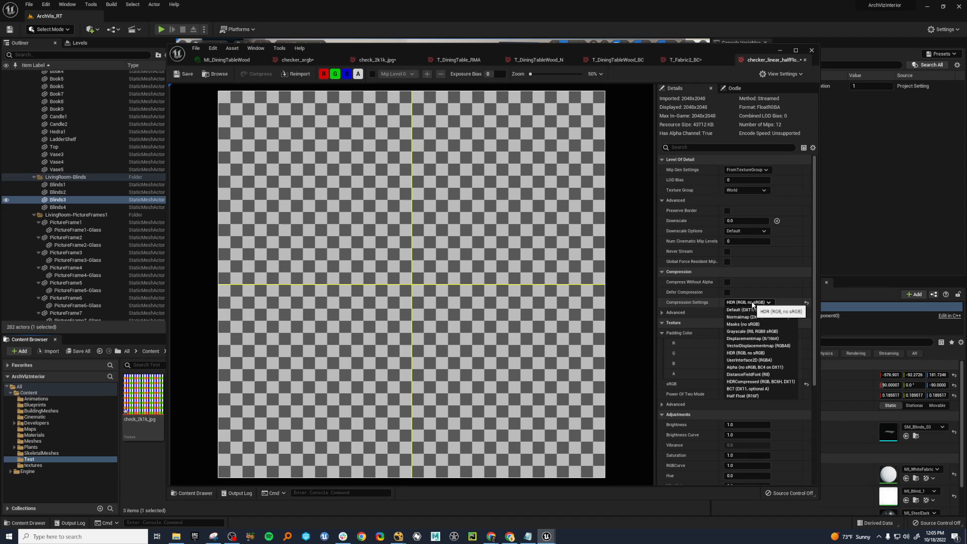
left_click(765, 383)
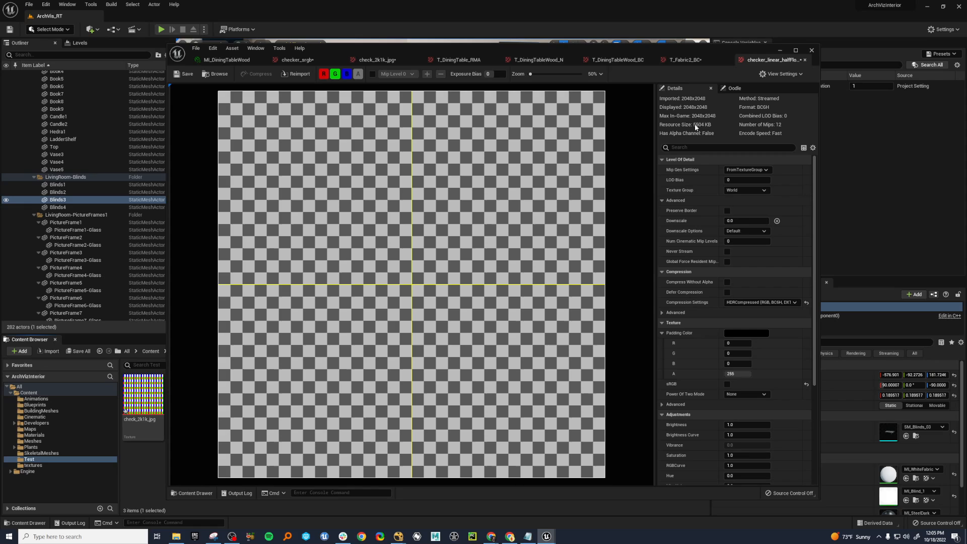
left_click(756, 302)
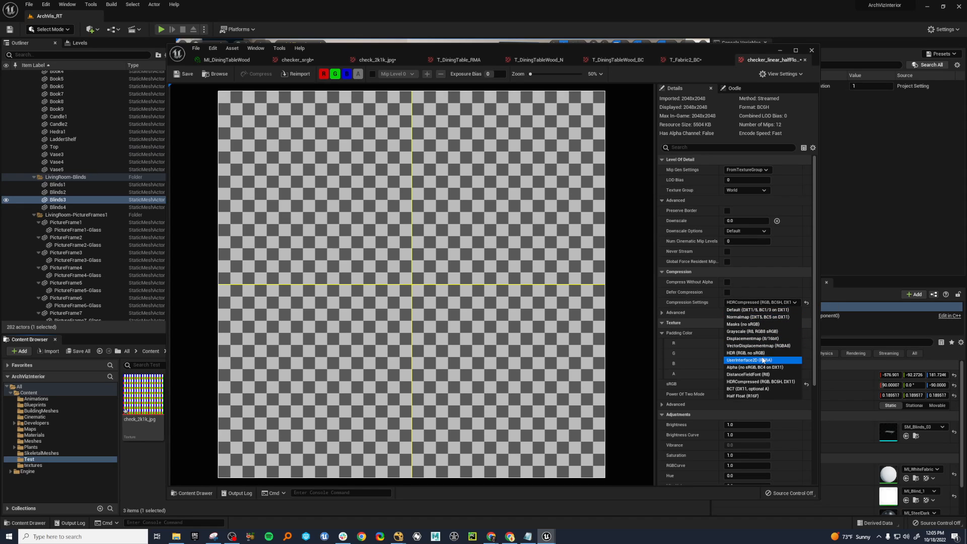
left_click(746, 352)
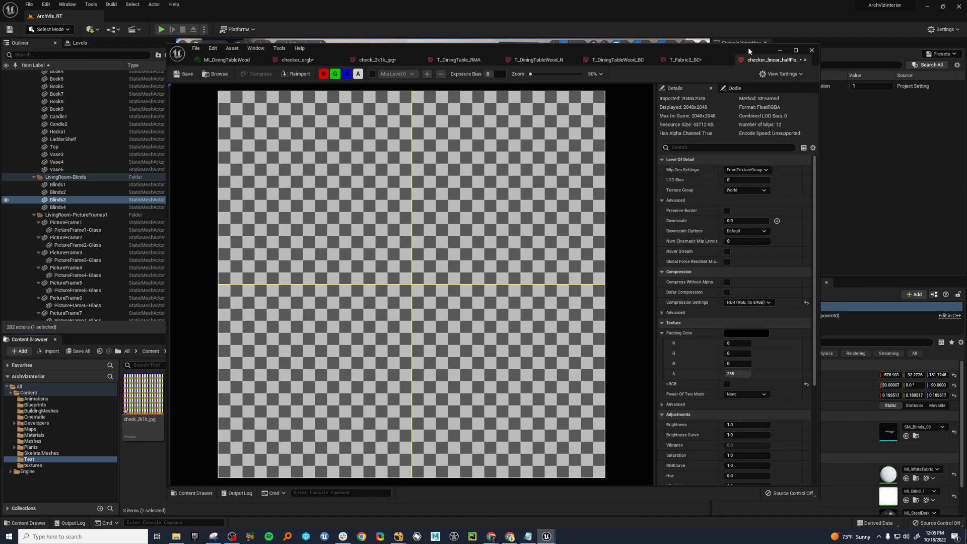
Move the texture editor away and look through the project's textures folder under Content.
left_click_drag(747, 50, 0, 106)
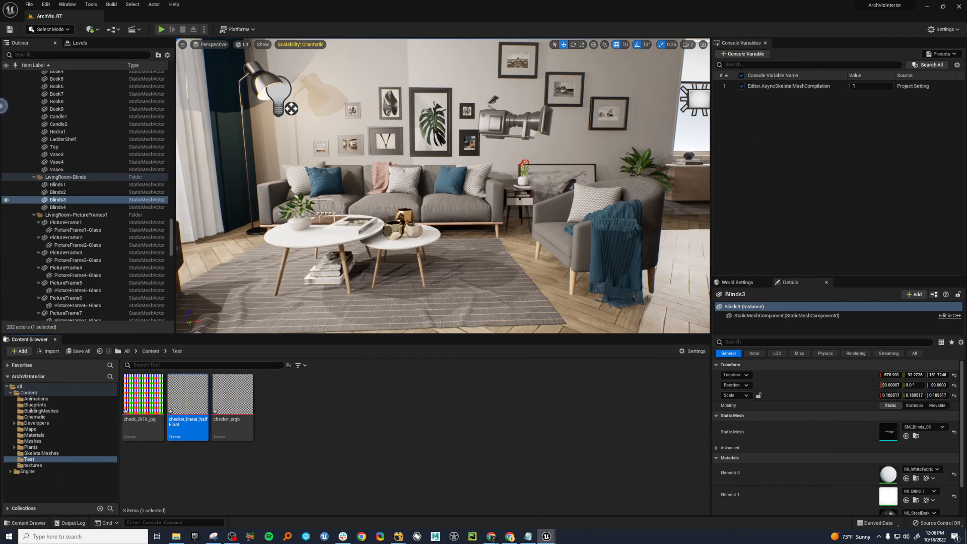
left_click(152, 351)
left_click(634, 398)
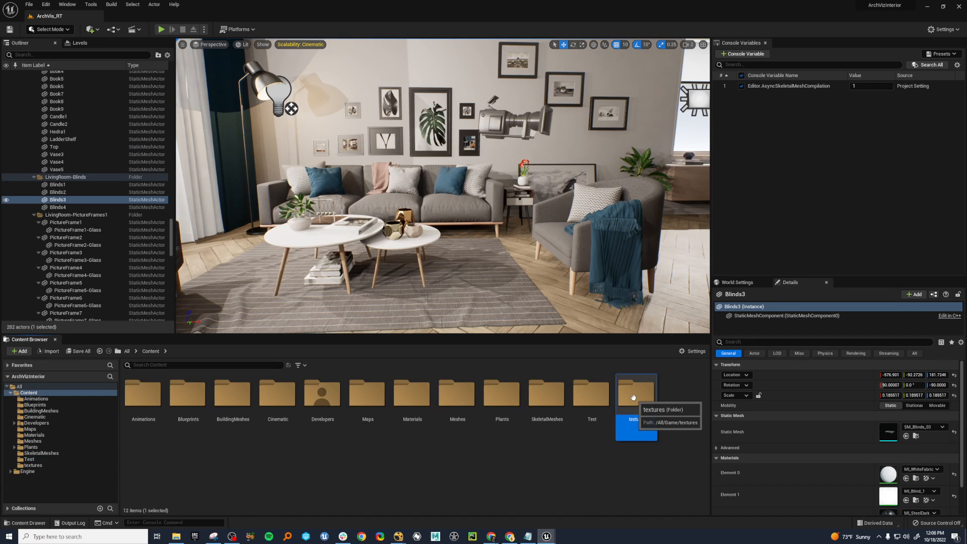
double_click(634, 398)
scroll(424, 440, "down", 5)
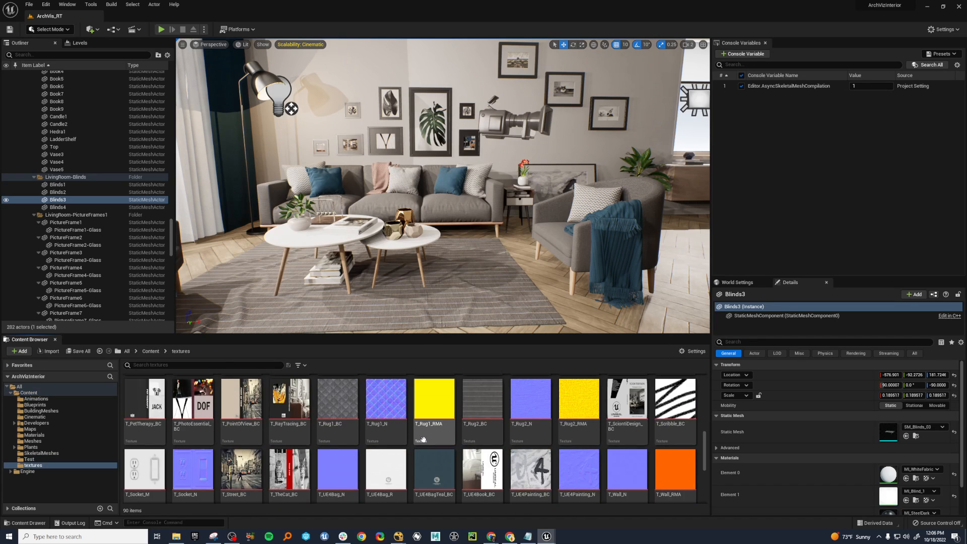
scroll(423, 440, "down", 5)
scroll(424, 439, "up", 5)
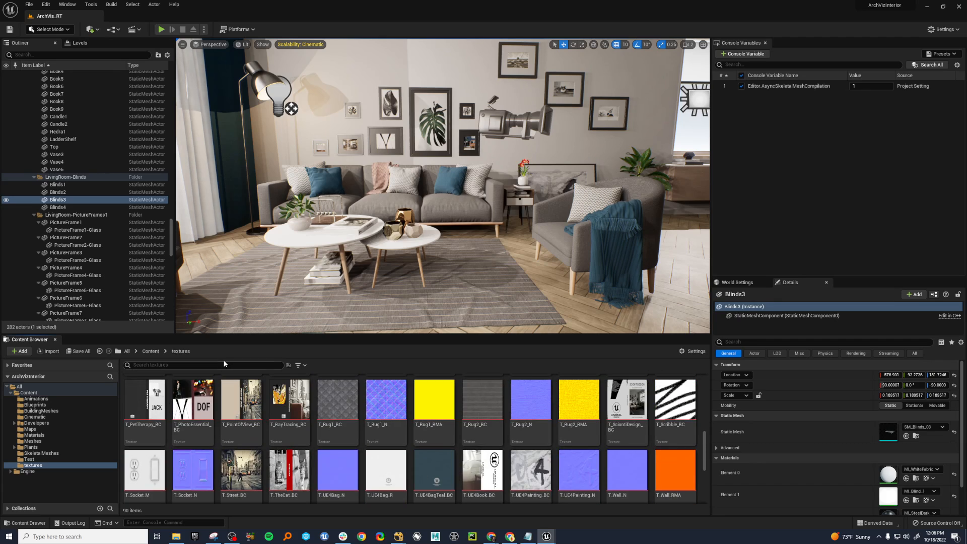
Return to the Content folder and filter its assets to show only Texture assets.
left_click(151, 351)
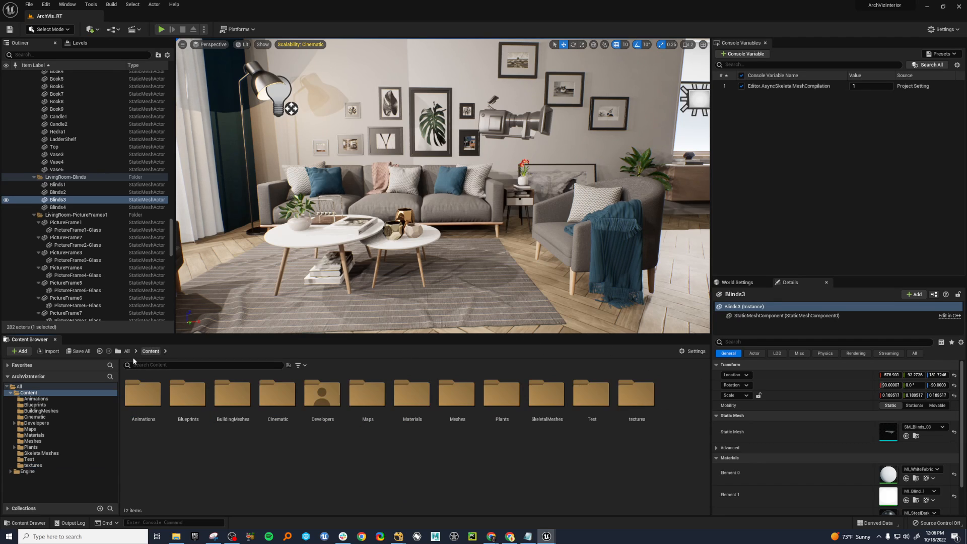
left_click(299, 365)
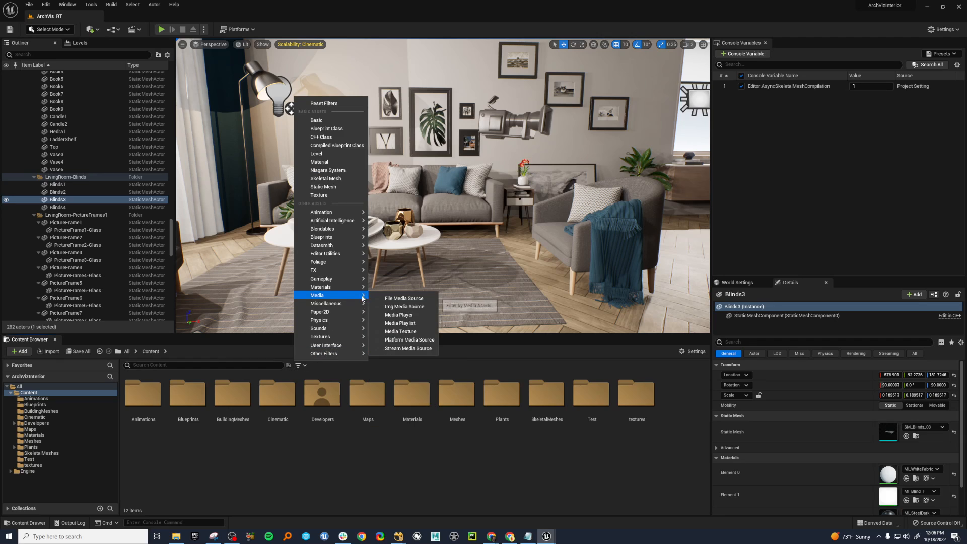
left_click(340, 198)
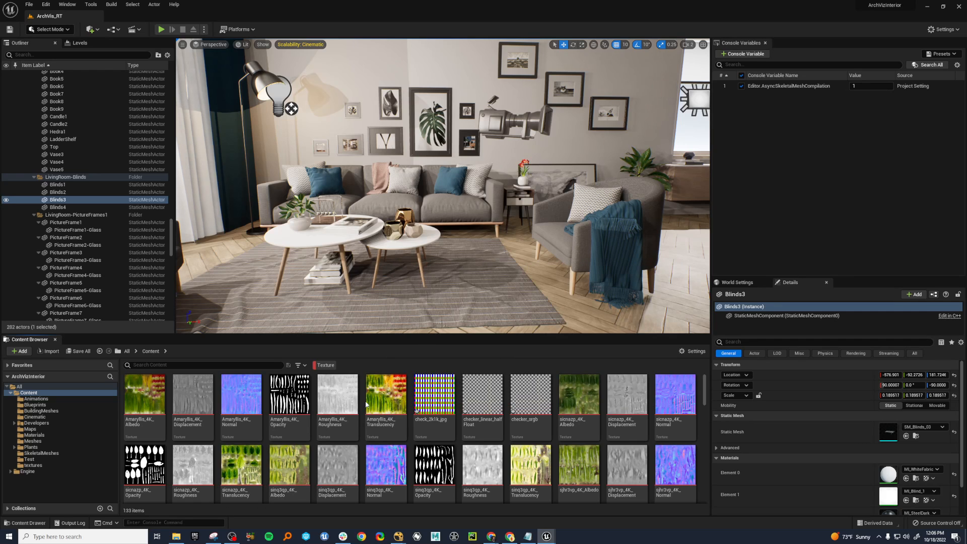
Open the Amaryllis_4K_Translucency texture beside the asset list and set its compression to HDR (RGB, no sRGB).
left_click(397, 394)
left_click_drag(0, 59, 603, 43)
scroll(504, 223, "down", 5)
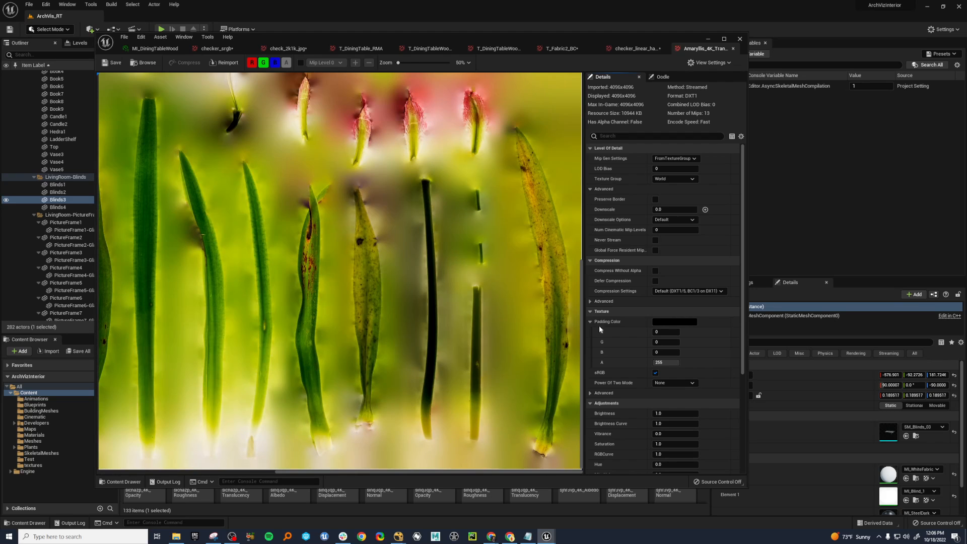
left_click(688, 291)
left_click(688, 343)
Examine the leaf detail of the Amaryllis_4K_Translucency texture up close, along with its resource size under HDR compression.
scroll(552, 209, "up", 4)
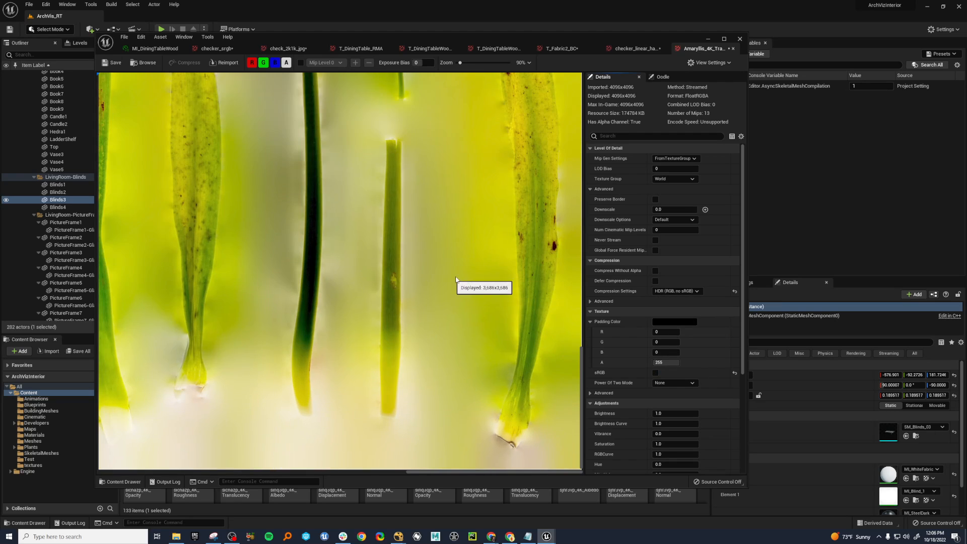
scroll(492, 212, "up", 2)
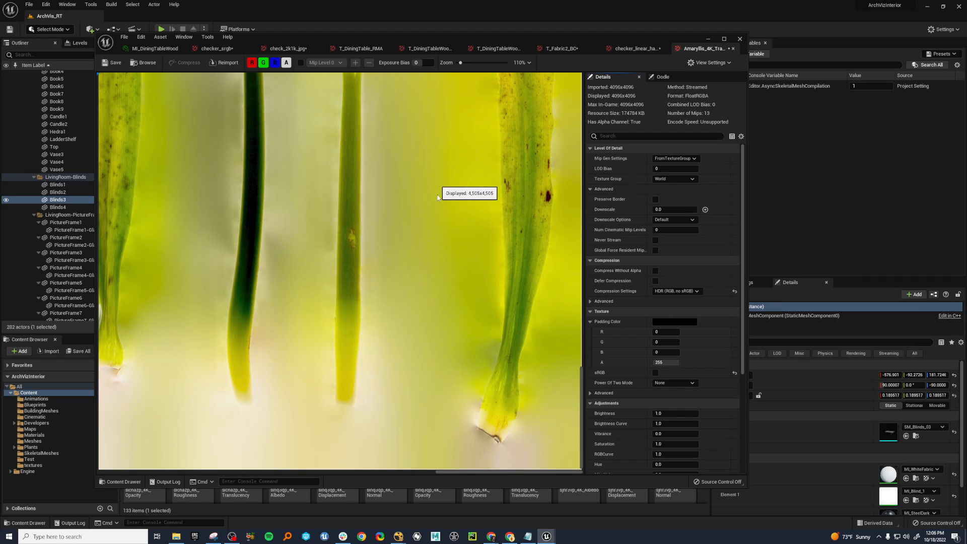
right_click_drag(437, 180, 437, 266)
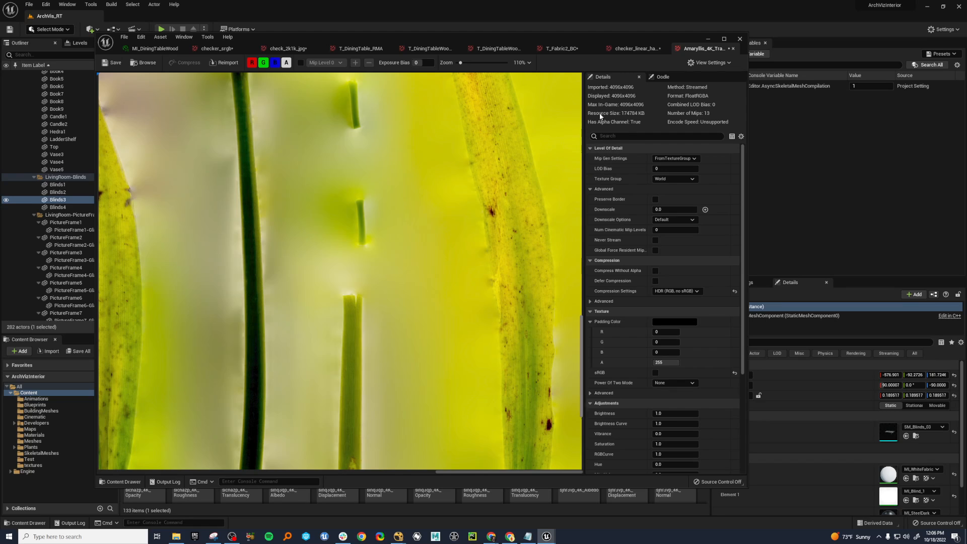
scroll(473, 313, "down", 5)
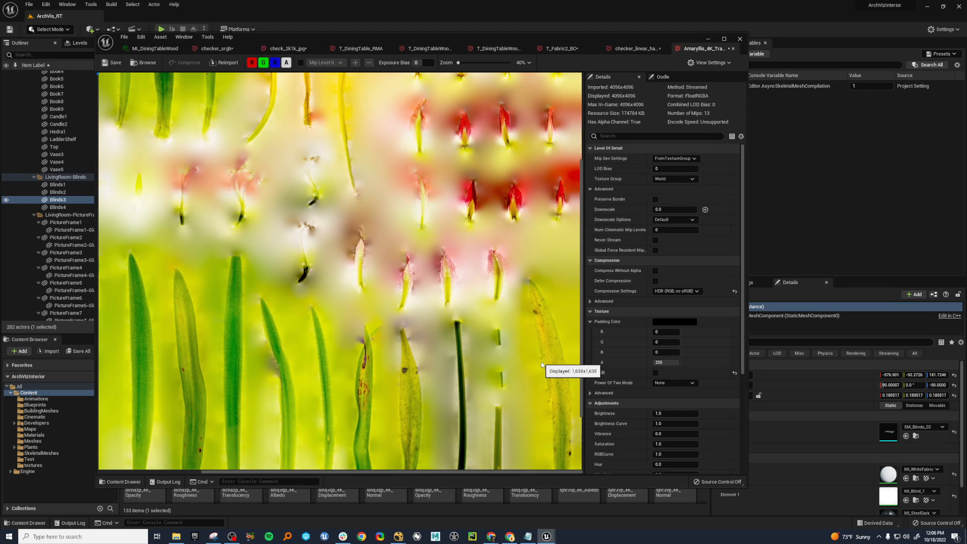
scroll(453, 353, "up", 5)
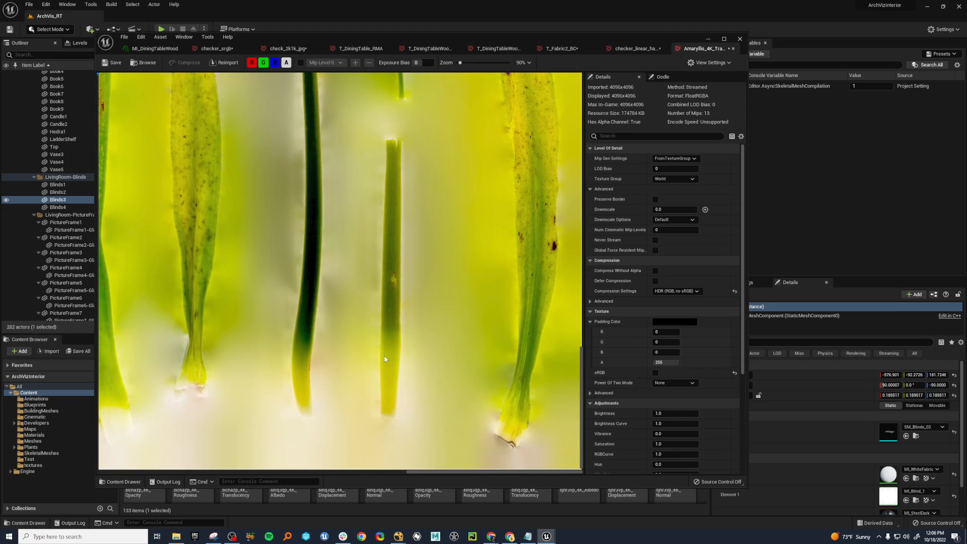
scroll(385, 359, "up", 5)
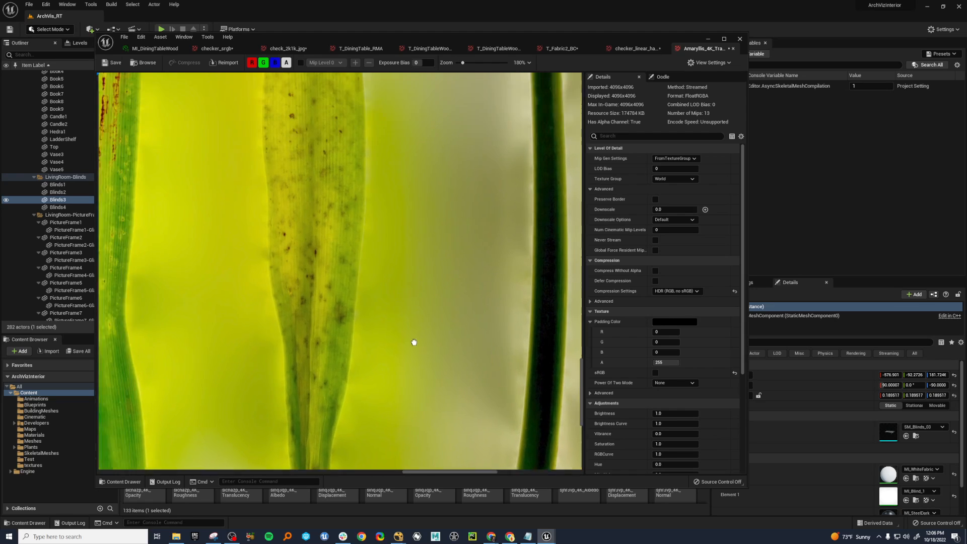
right_click_drag(414, 342, 487, 356)
scroll(404, 315, "up", 4)
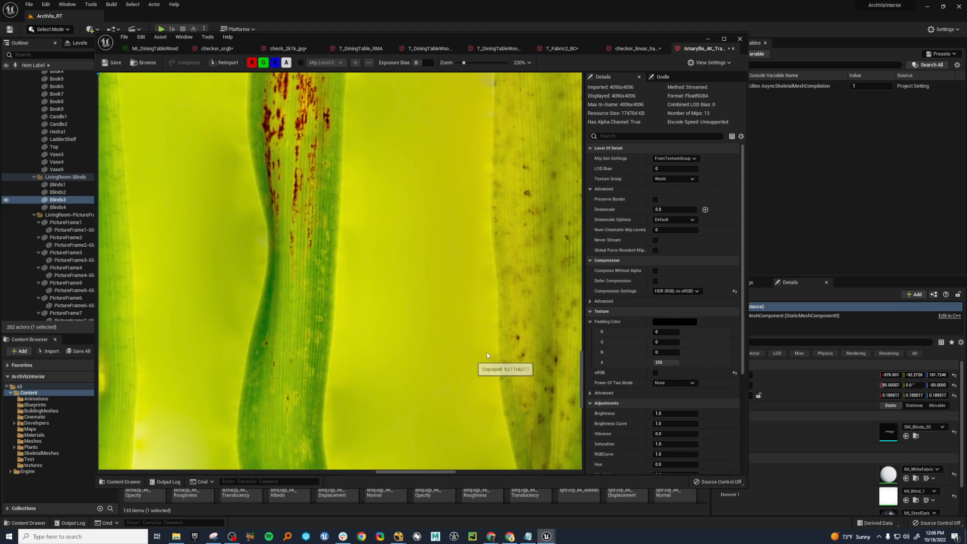
scroll(519, 340, "up", 4)
right_click_drag(554, 336, 457, 355)
scroll(391, 347, "up", 4)
Try HDRCompressed (RGB, BC6H, DX11) on the Amaryllis texture, restore HDR (RGB, no sRGB), and inspect the spotted leaf.
left_click(675, 291)
left_click(689, 373)
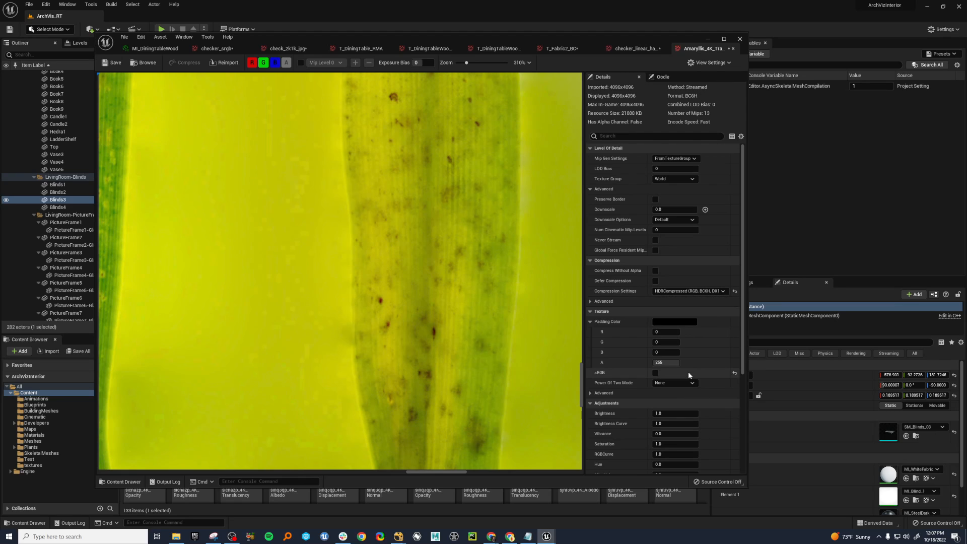
left_click(689, 291)
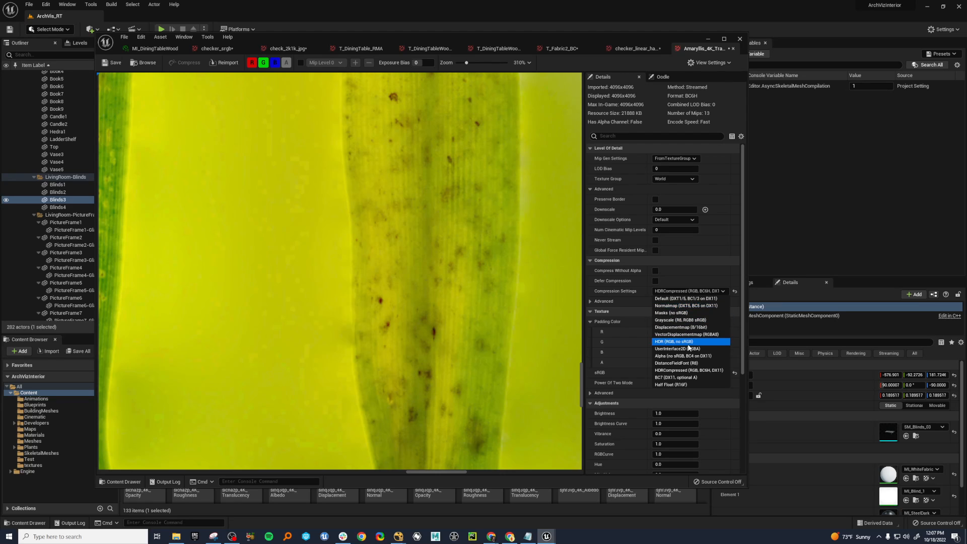
left_click(688, 343)
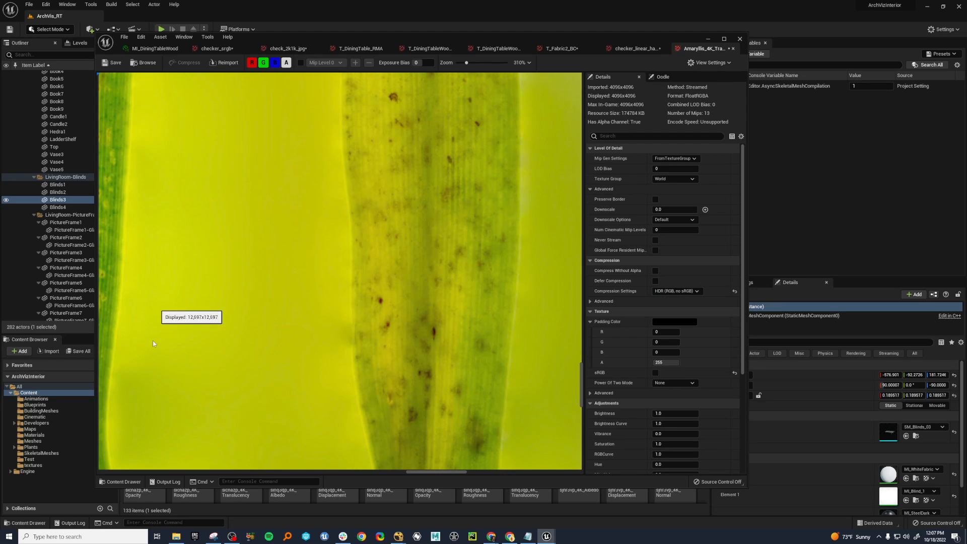
scroll(259, 348, "down", 4)
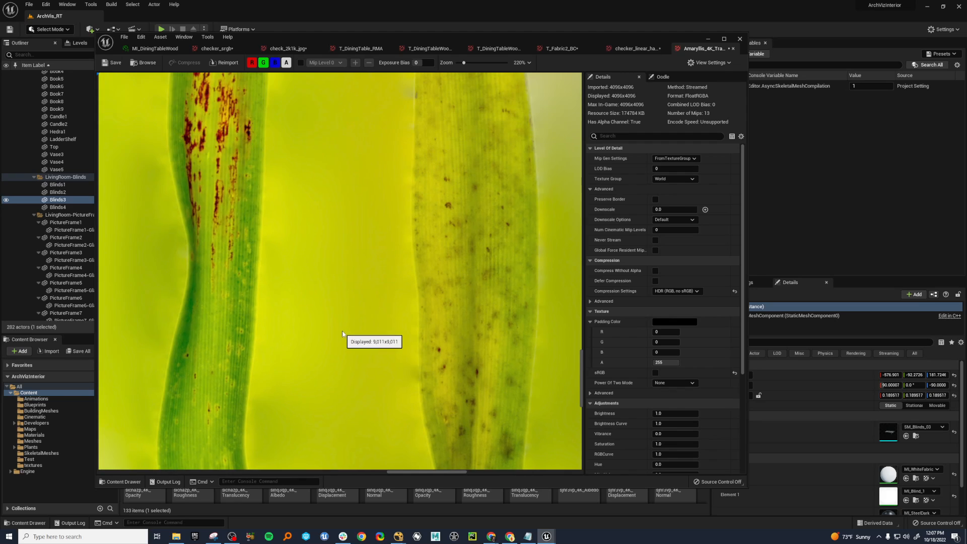
scroll(352, 360, "up", 5)
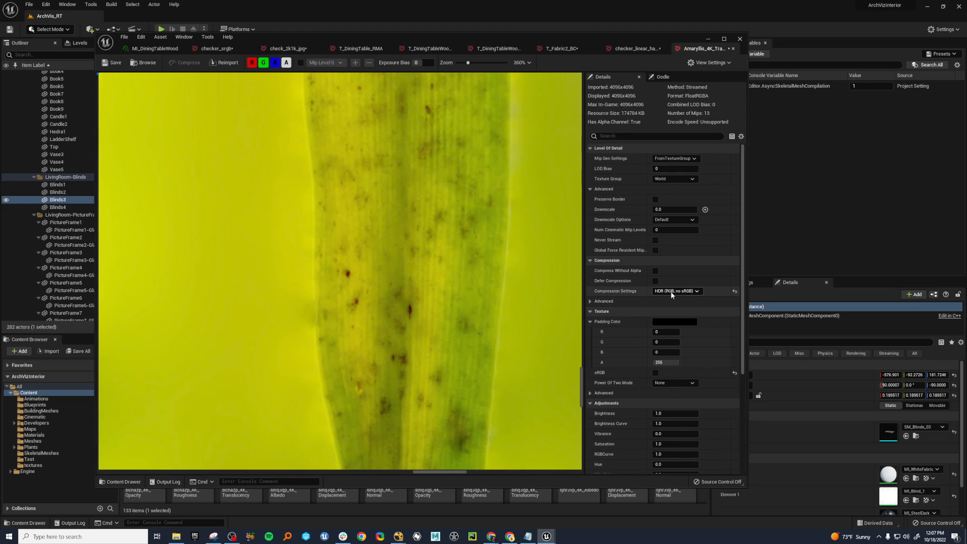
Compare HDRCompressed and HDR on the Amaryllis texture's leaf up close, finishing with HDRCompressed (RGB, BC6H, DX11), and minimize the texture editor.
left_click(672, 295)
left_click(686, 368)
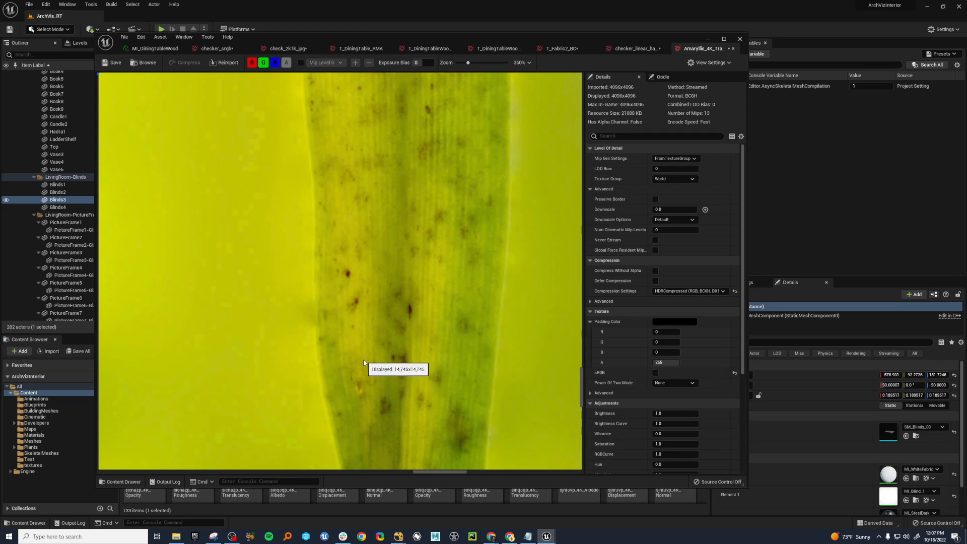
scroll(364, 363, "up", 3)
left_click(706, 291)
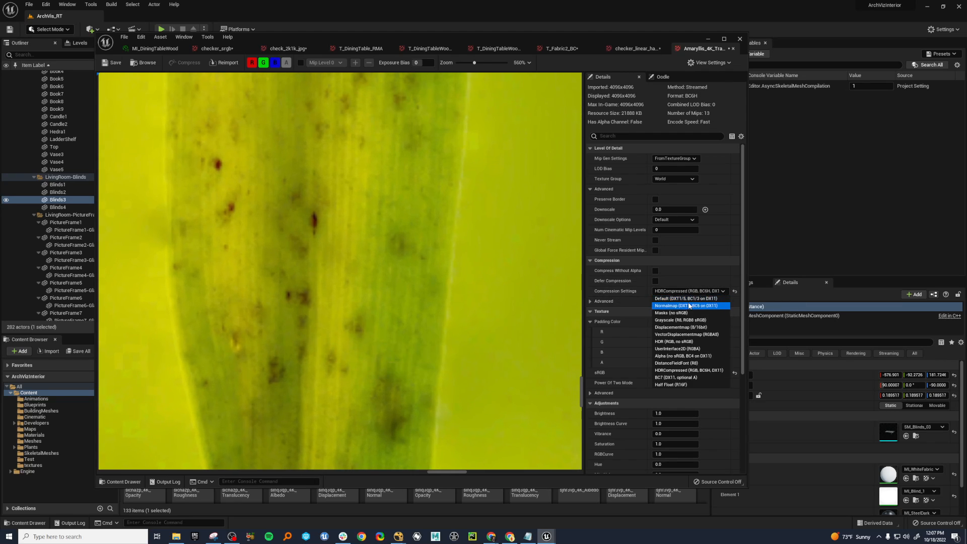
key("Escape")
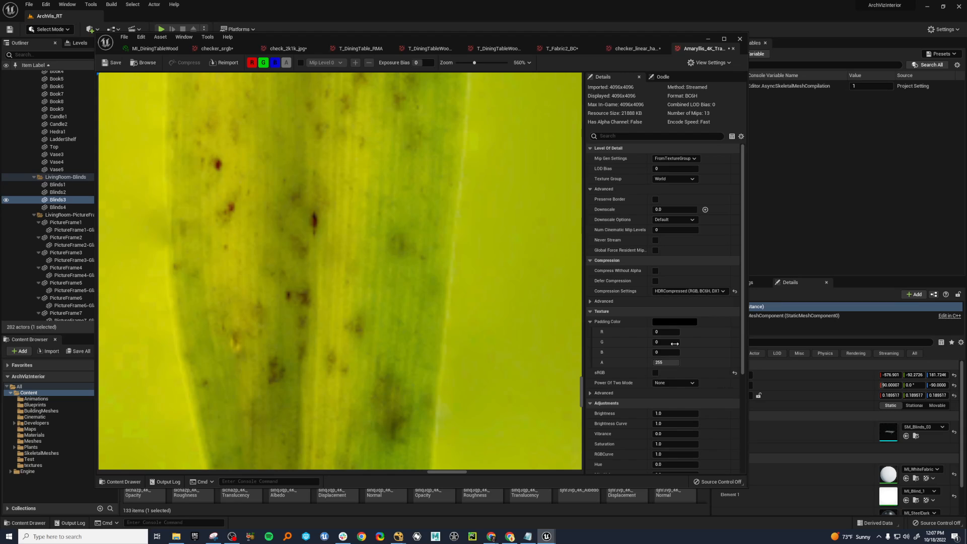
left_click(691, 291)
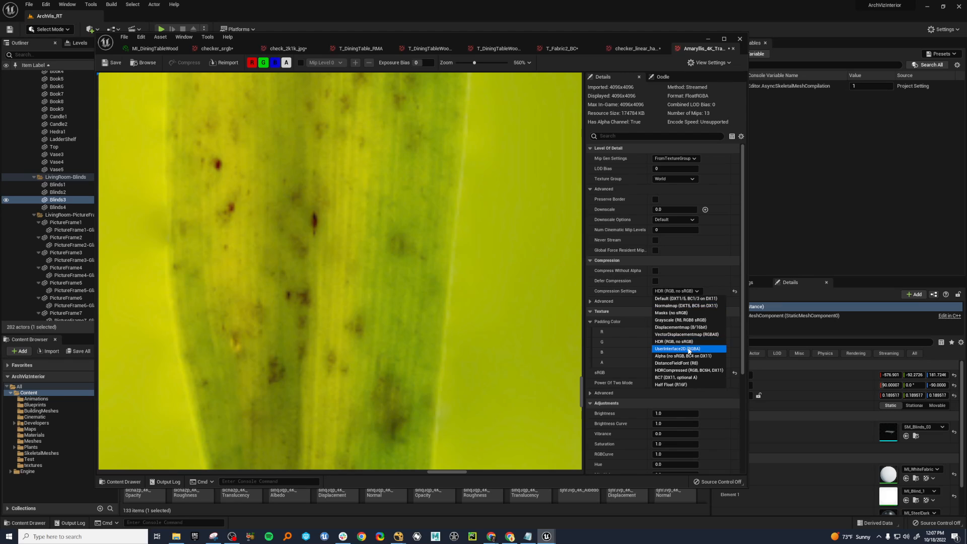
left_click(690, 370)
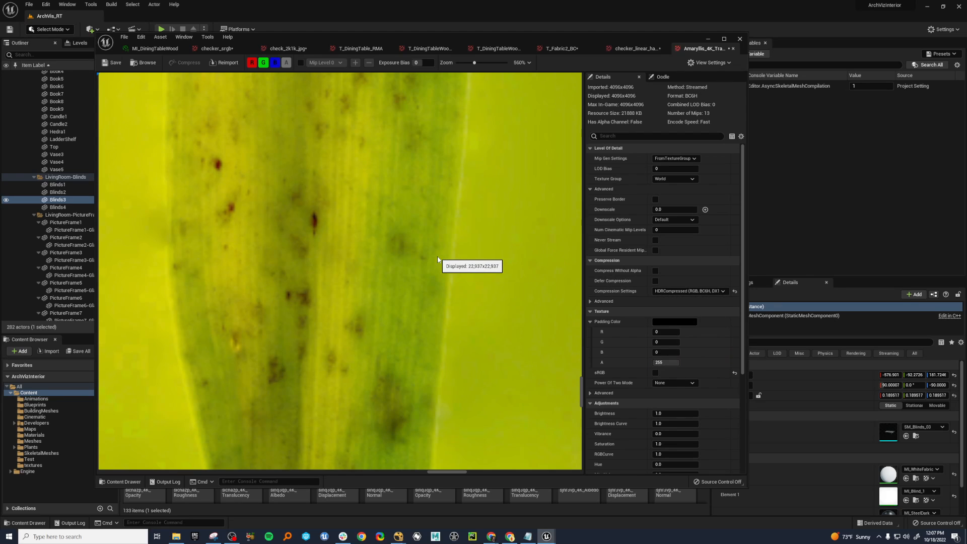
scroll(438, 260, "down", 2)
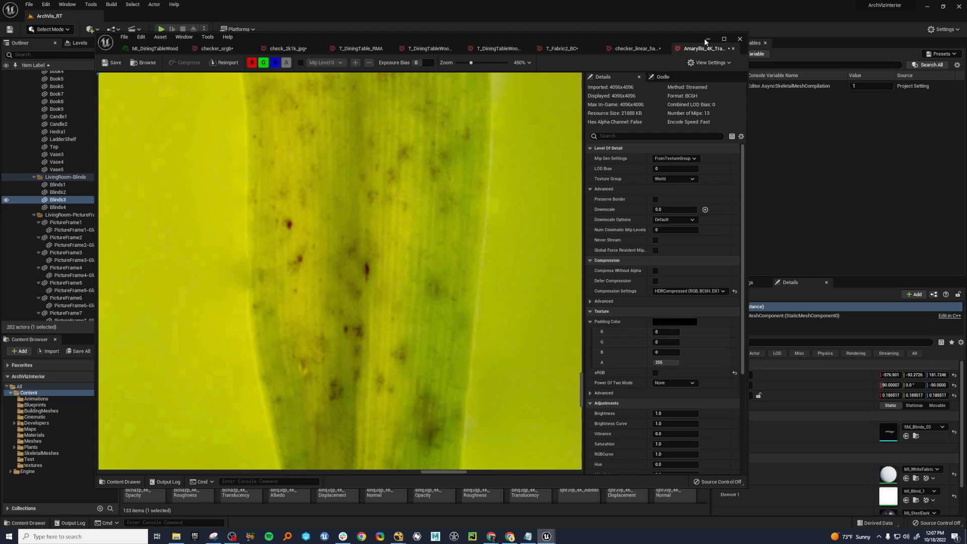
left_click(708, 39)
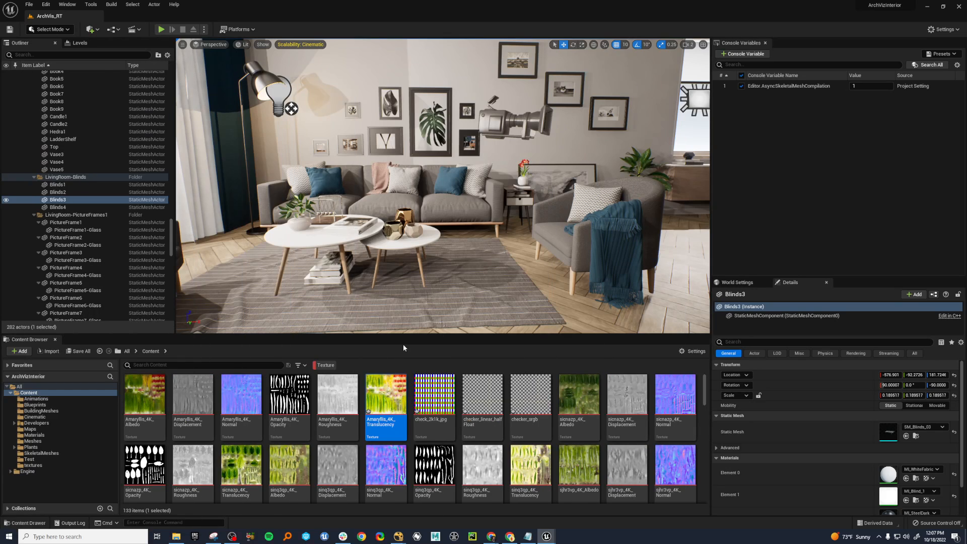
Enlarge the content browser area and look through the project's texture assets, including the rug, fabric, dining furniture and picture textures.
left_click_drag(415, 336, 454, 222)
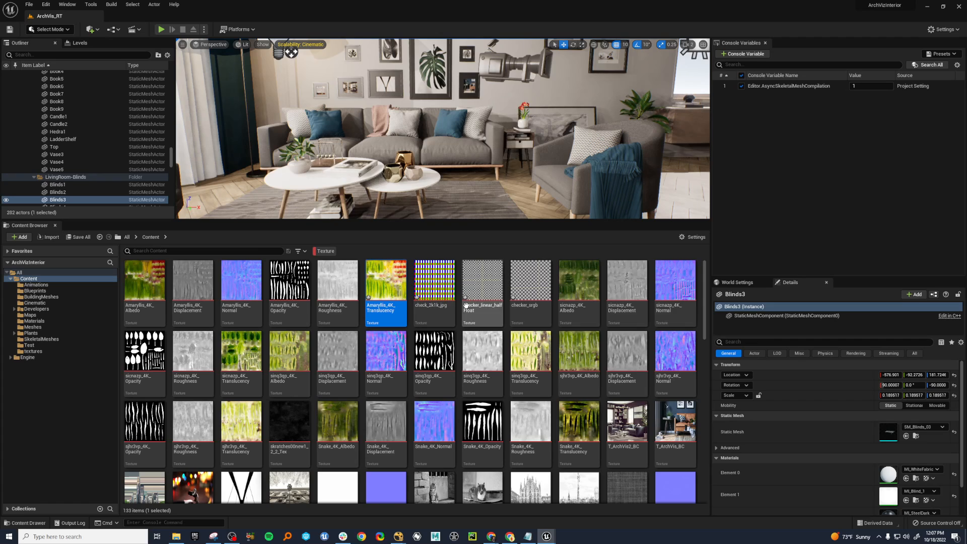
scroll(478, 343, "down", 5)
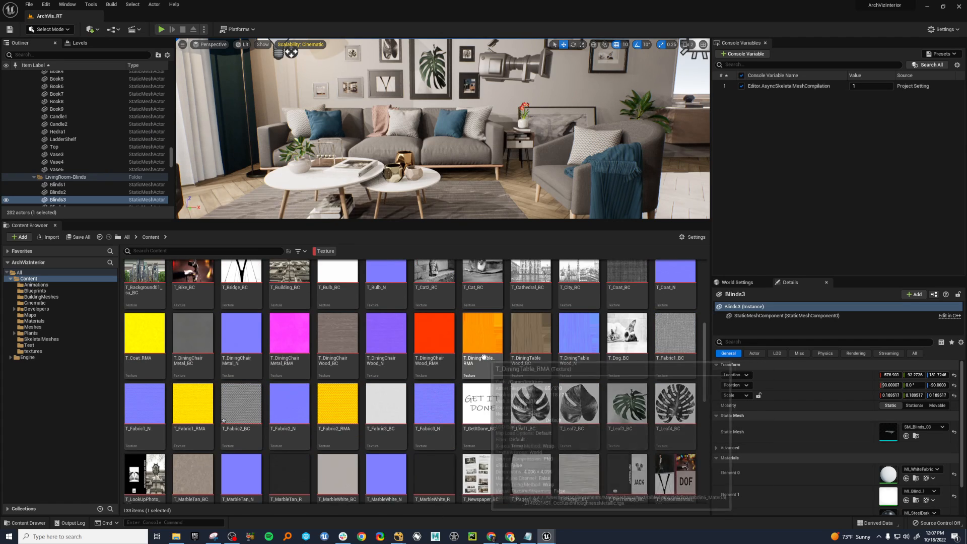
scroll(483, 357, "down", 3)
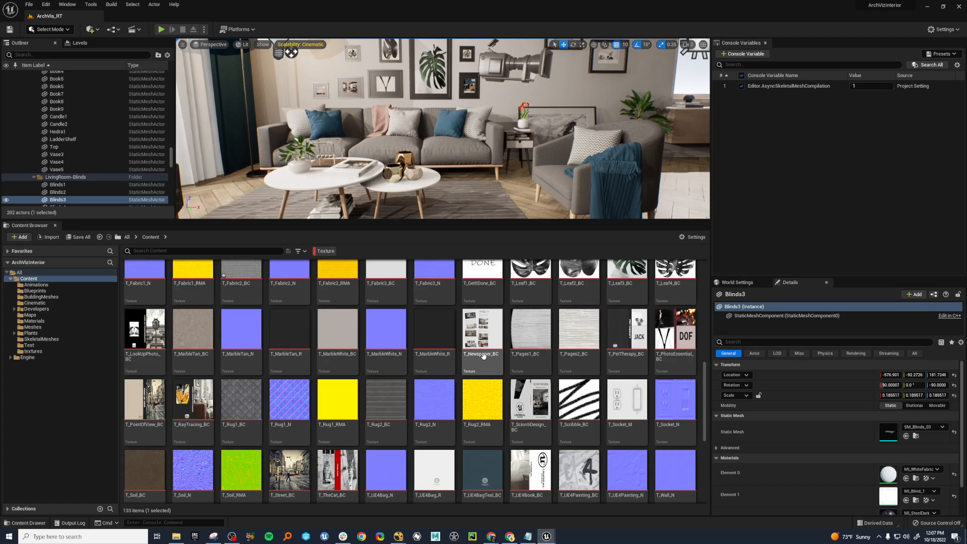
scroll(484, 356, "up", 6)
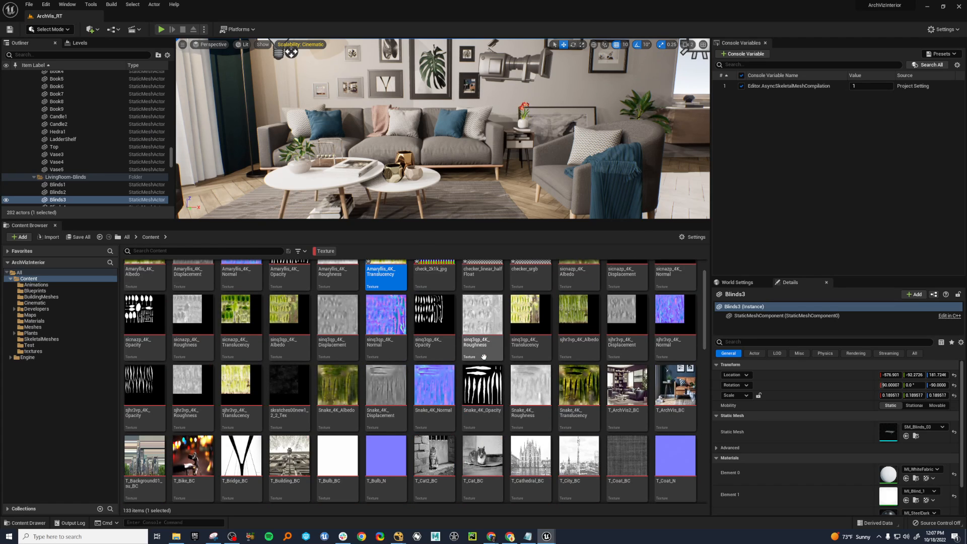
scroll(484, 357, "down", 5)
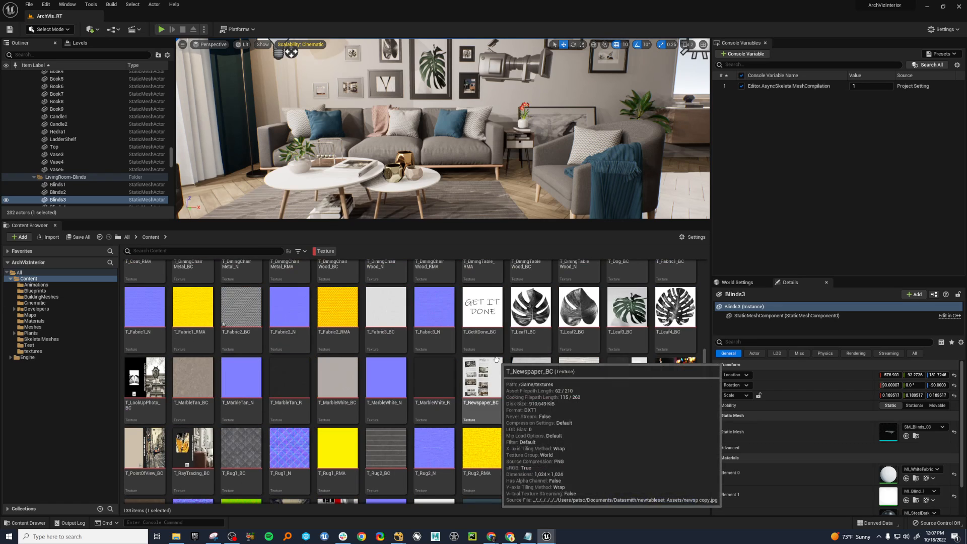
scroll(481, 363, "down", 5)
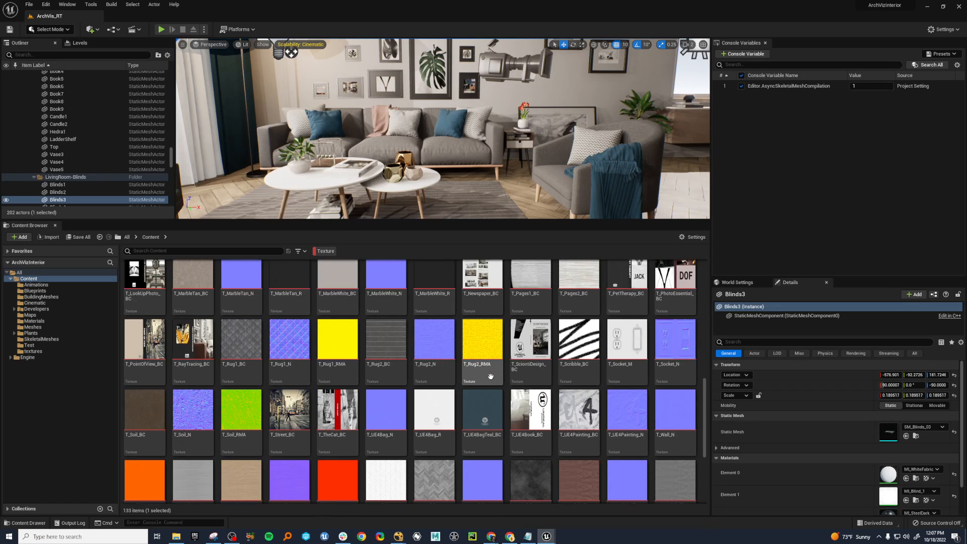
scroll(490, 376, "up", 4)
scroll(491, 377, "up", 5)
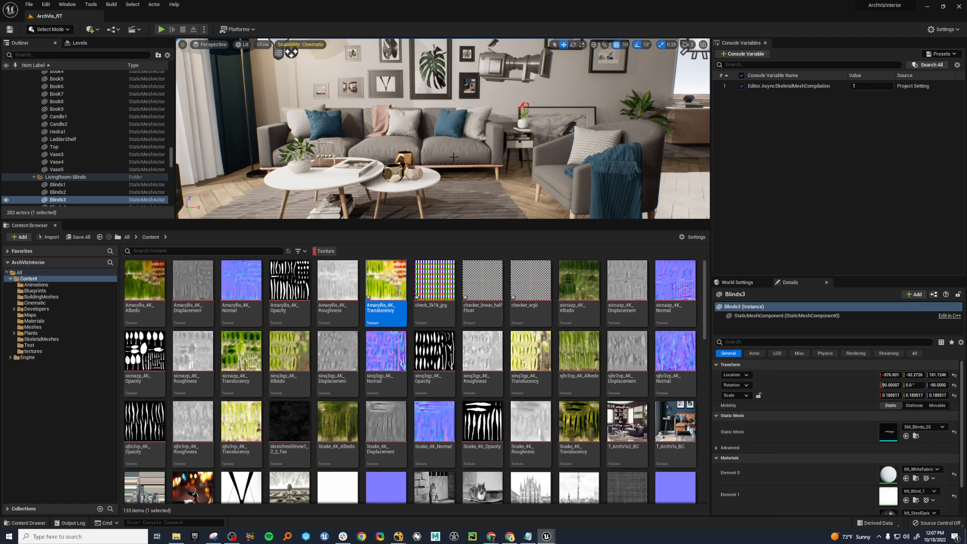
mouse_move(452, 156)
right_mouse_down()
mouse_move(476, 162)
mouse_move(491, 151)
mouse_move(283, 151)
mouse_move(456, 155)
right_mouse_up()
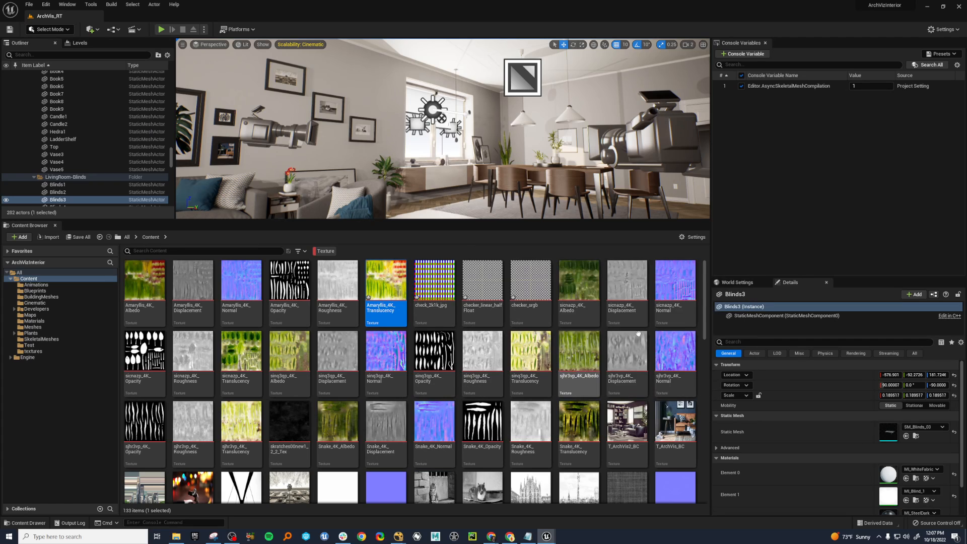
mouse_move(706, 307)
left_mouse_down()
mouse_move(705, 465)
mouse_move(698, 298)
left_mouse_up()
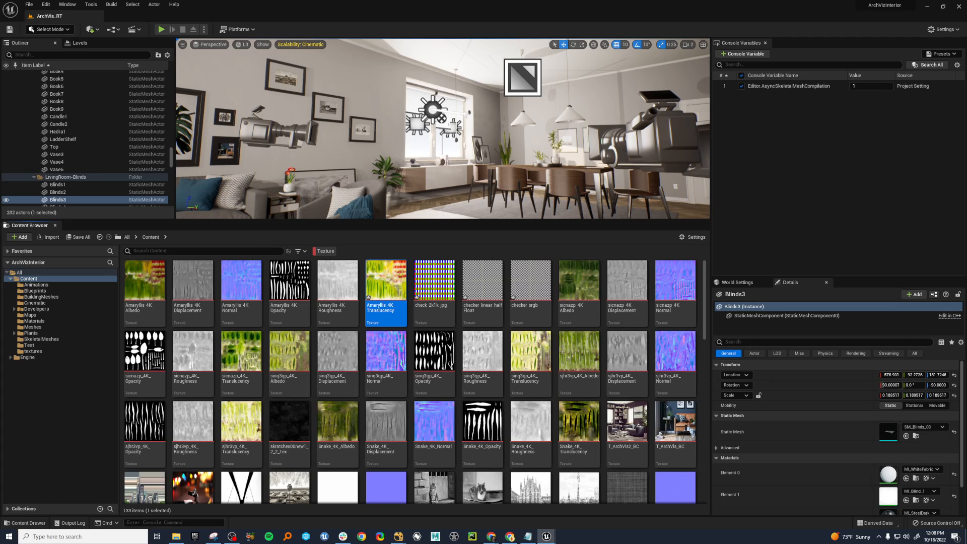
left_click_drag(0, 30, 579, 52)
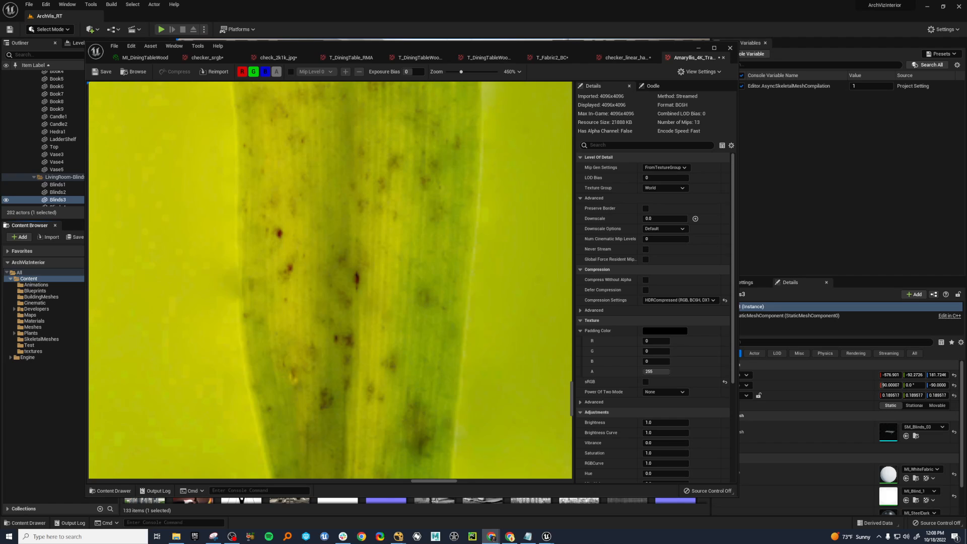
left_click_drag(604, 43, 677, 53)
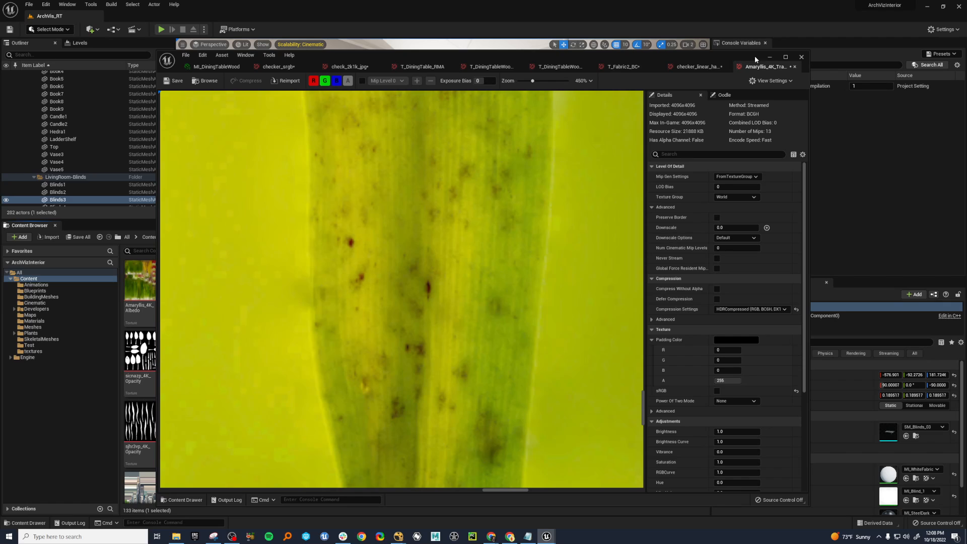
mouse_move(755, 59)
left_mouse_down()
mouse_move(739, 60)
mouse_move(763, 48)
left_mouse_up()
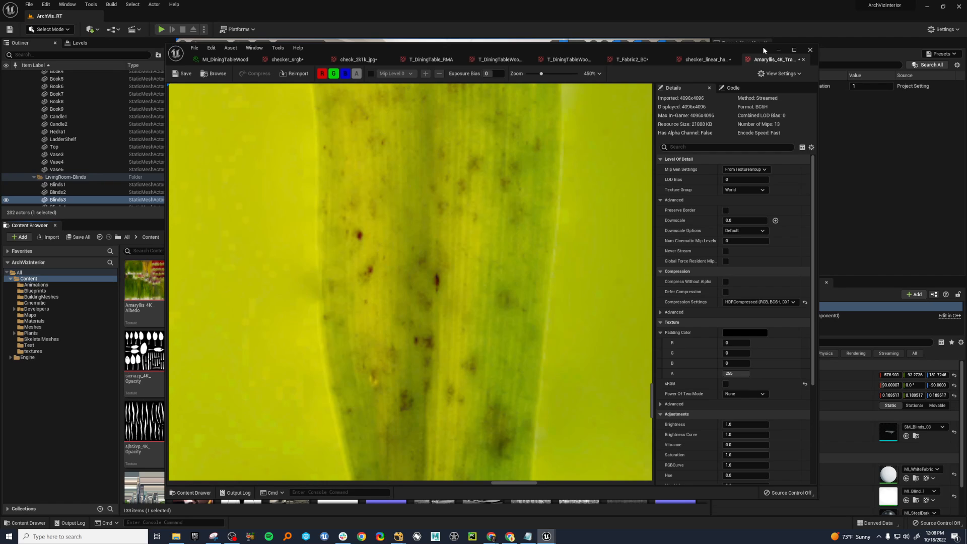
left_click(779, 50)
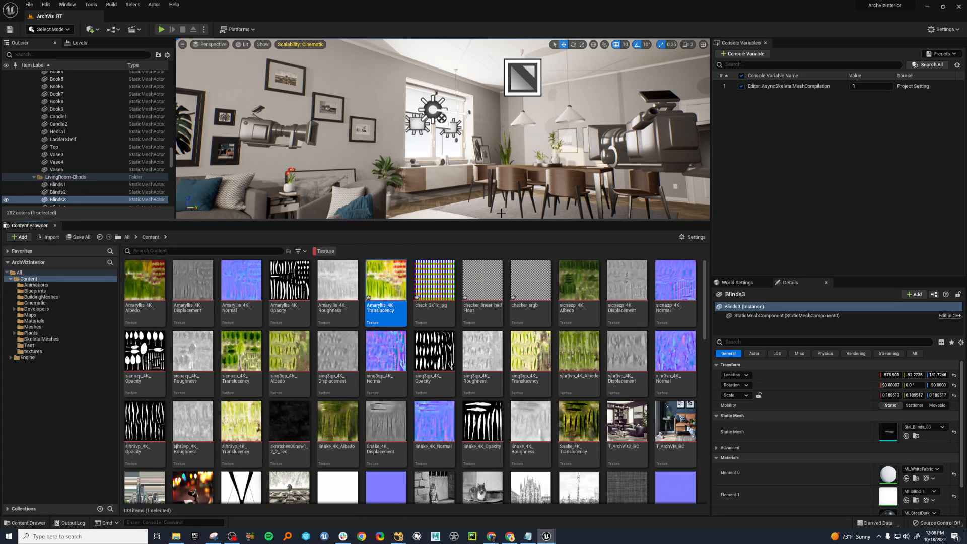
Enlarge the viewport by shrinking the content browser, and turn the view toward the living room windows.
left_click_drag(478, 221, 488, 375)
right_click_drag(555, 261, 498, 260)
key("w")
key("w")
key("s")
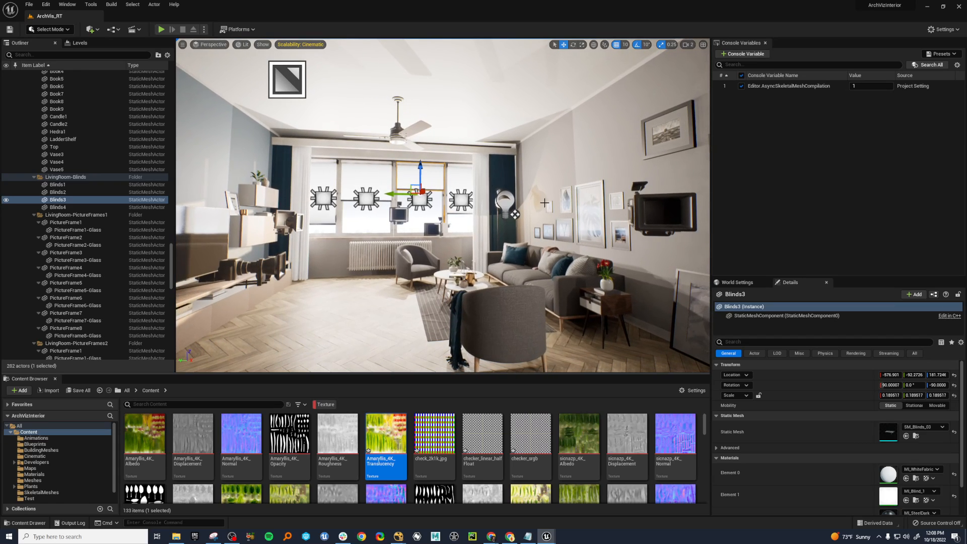
Add a Movie Render Queue job for the archviz_cine_MASTER sequence and open its render configuration.
left_click(67, 4)
mouse_move(110, 34)
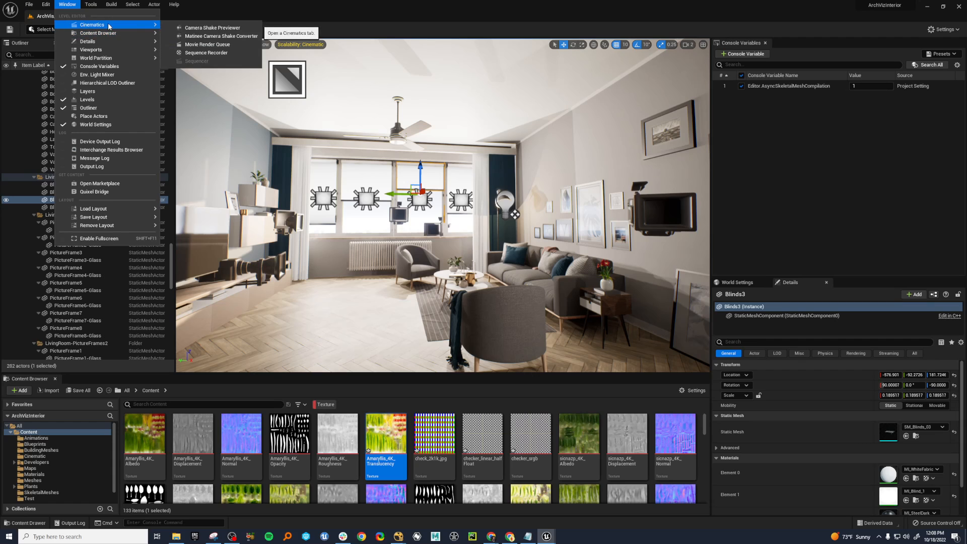
left_click(207, 45)
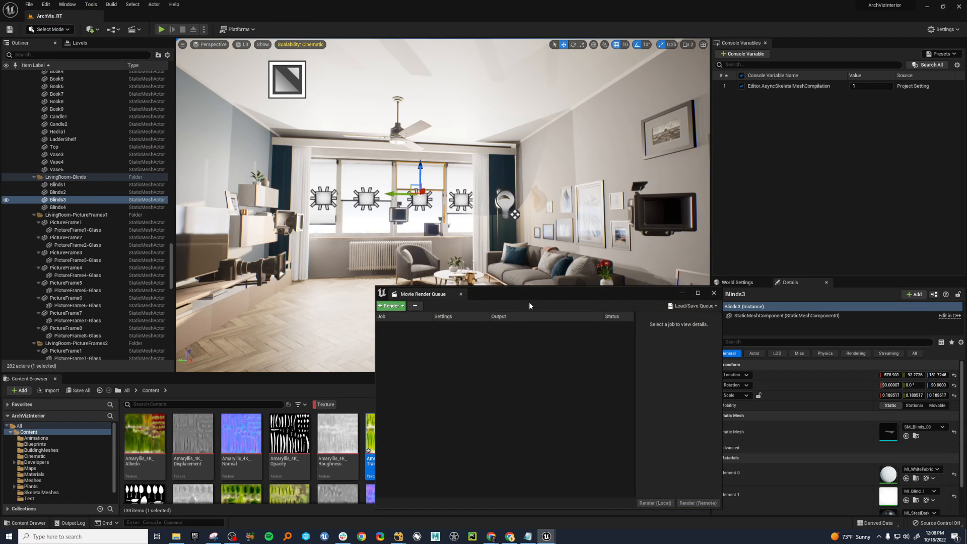
left_click(334, 173)
left_click(399, 231)
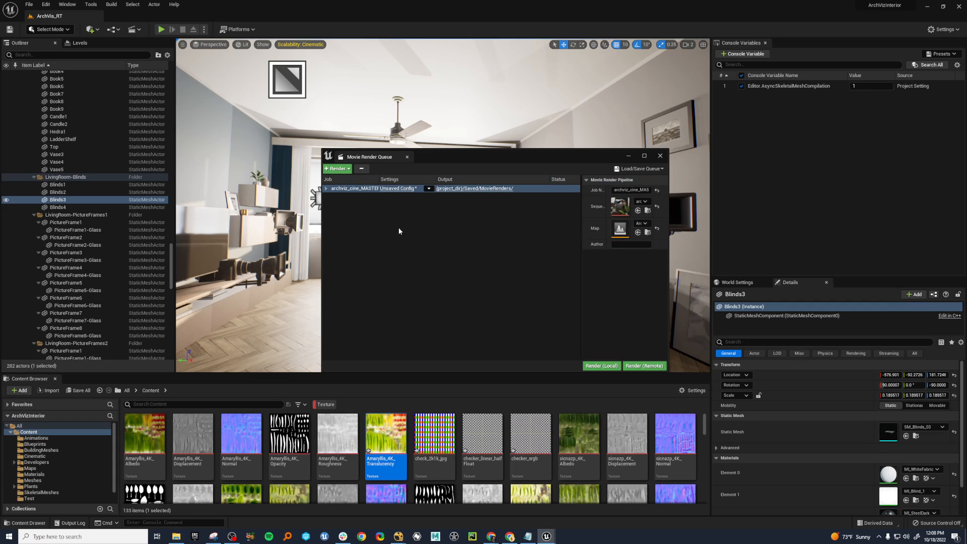
left_click(396, 189)
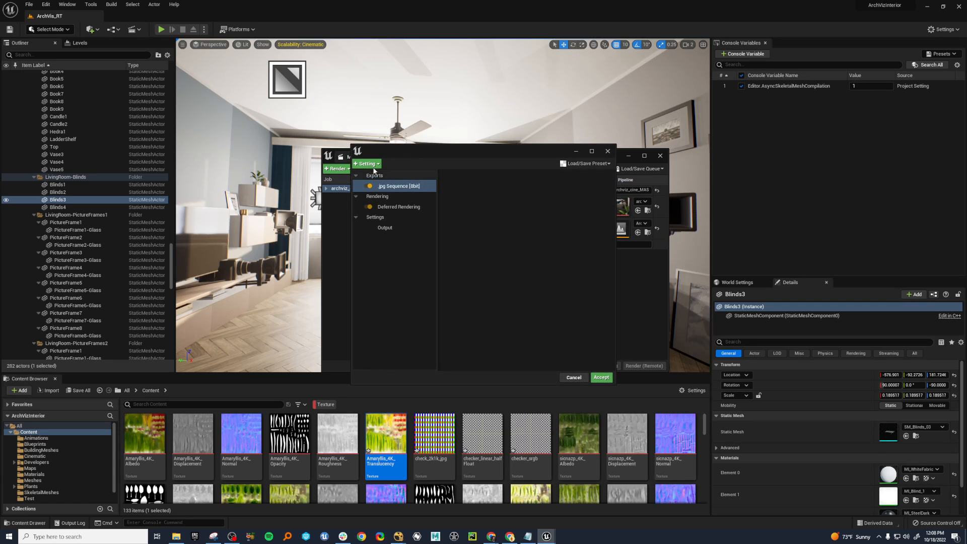
left_click(373, 165)
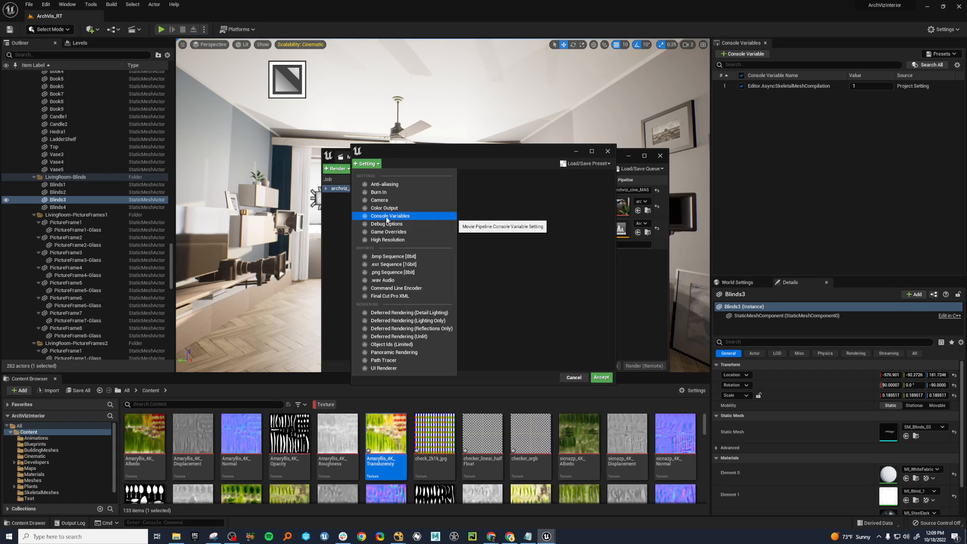
left_click(395, 232)
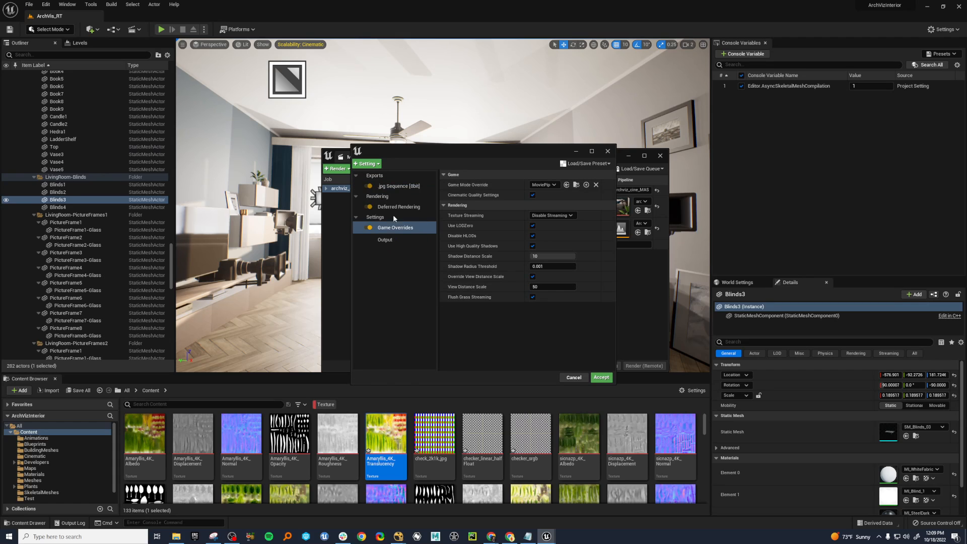
key("Delete")
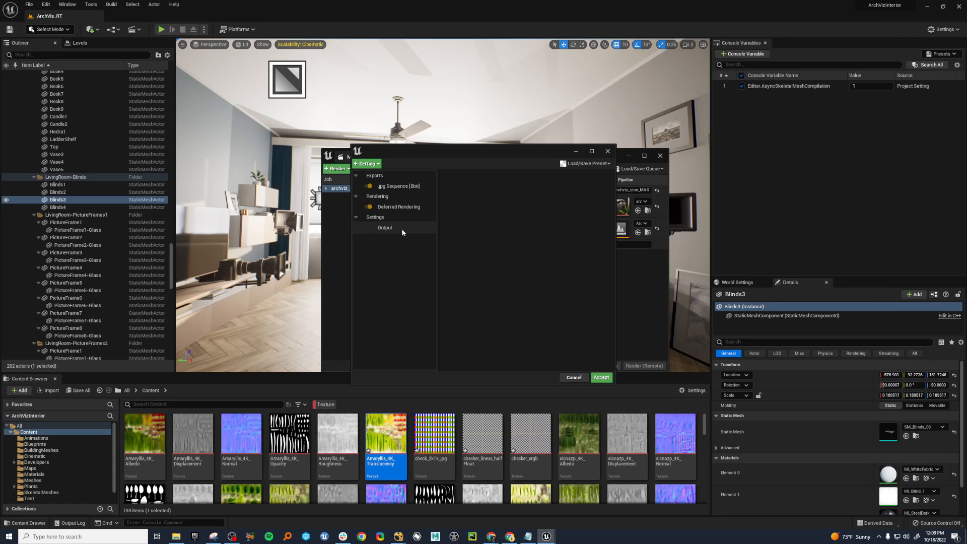
Add Game Overrides to the render configuration to examine its Texture Streaming option, and close the render windows.
left_click(371, 165)
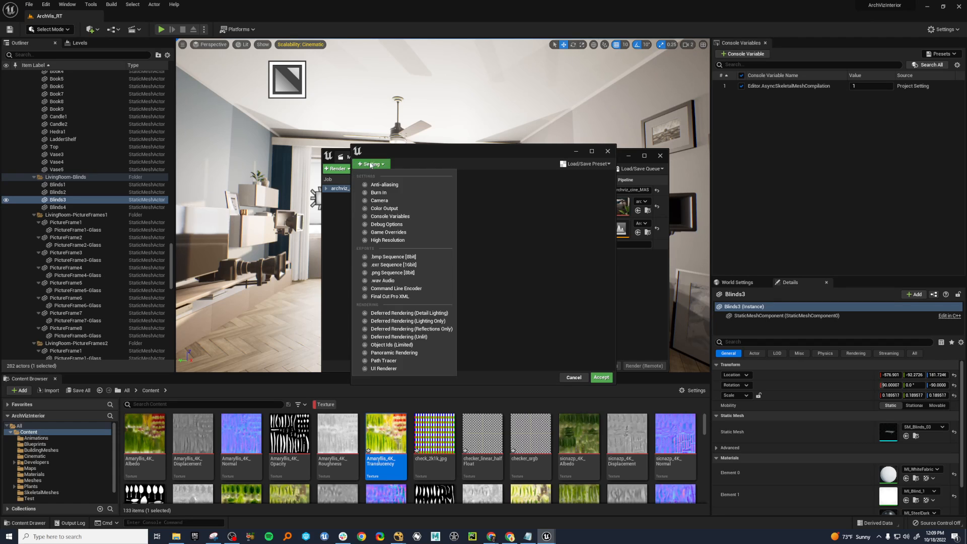
left_click(388, 233)
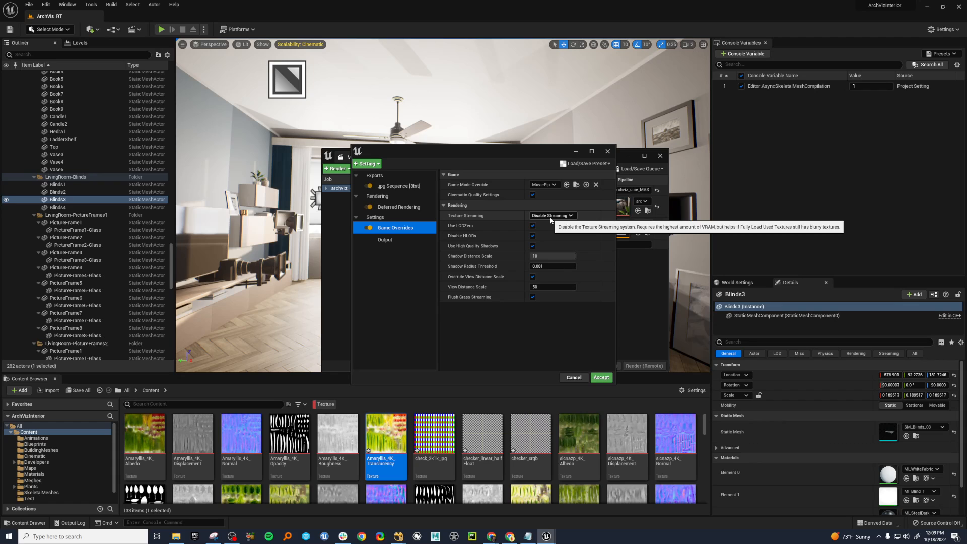
left_click_drag(551, 152, 507, 157)
left_click(563, 157)
left_click_drag(602, 154, 588, 160)
left_click(645, 162)
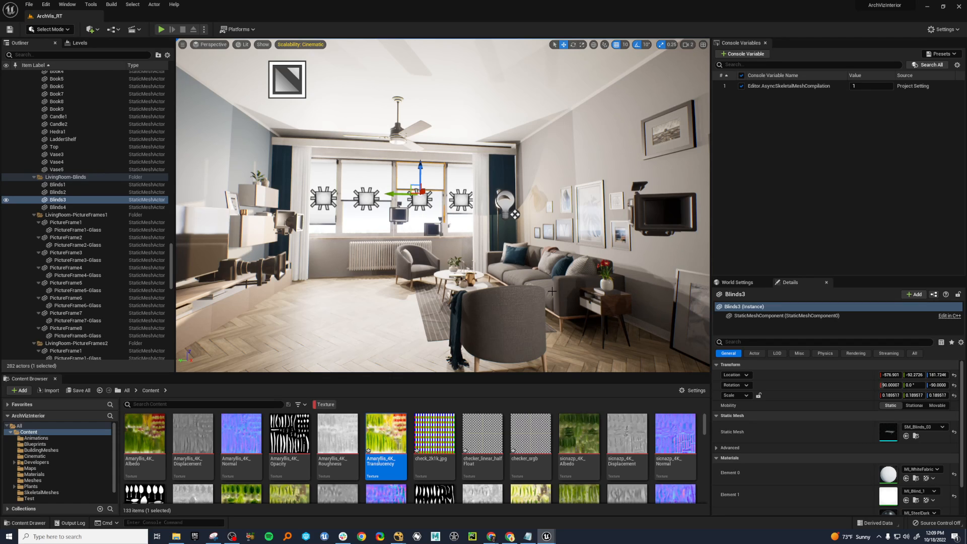
Point out near and far scene objects by selecting the living room chairs, blue curtain, coffee table, radiator and curtain moulding in turn.
key("e")
right_click_drag(521, 302, 526, 305)
key("q")
key("a")
left_click(507, 235)
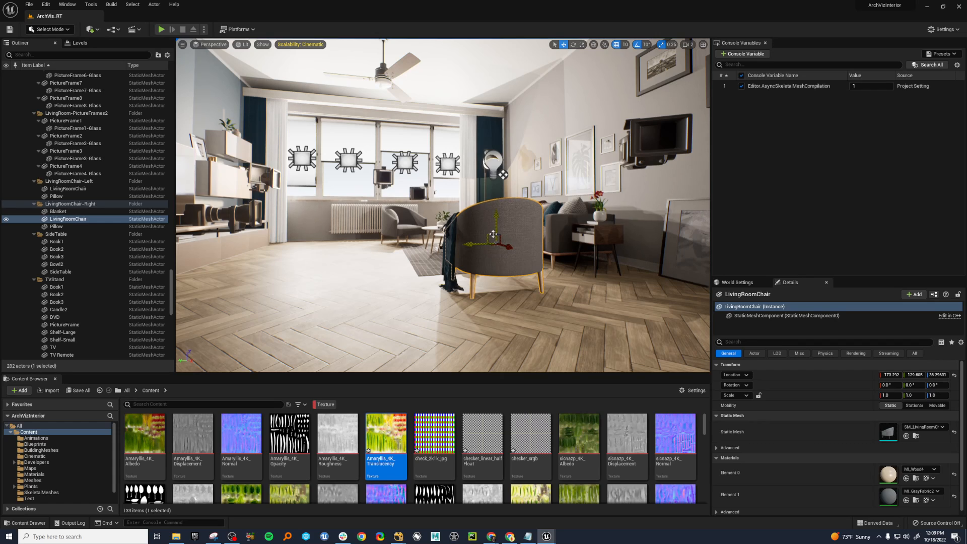
left_click(411, 226)
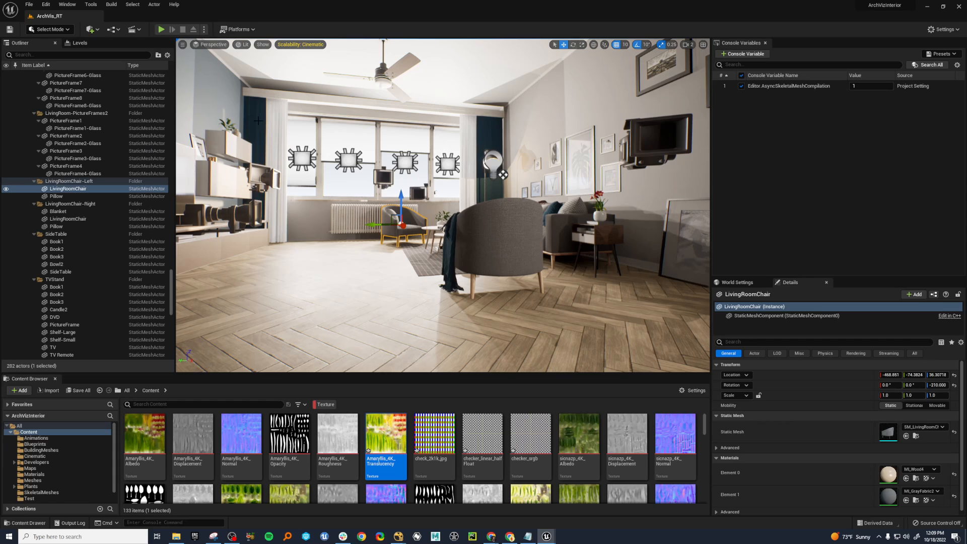
left_click(267, 150)
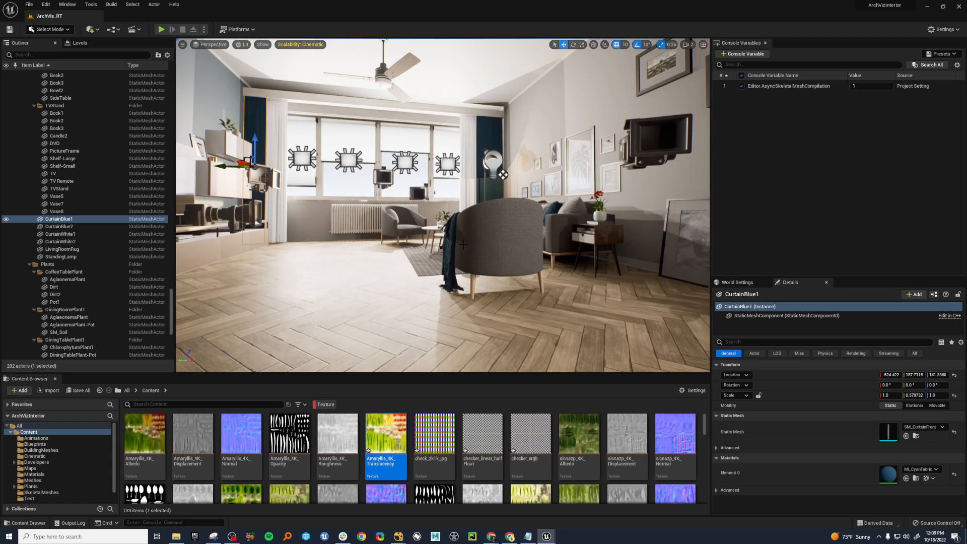
left_click(504, 227)
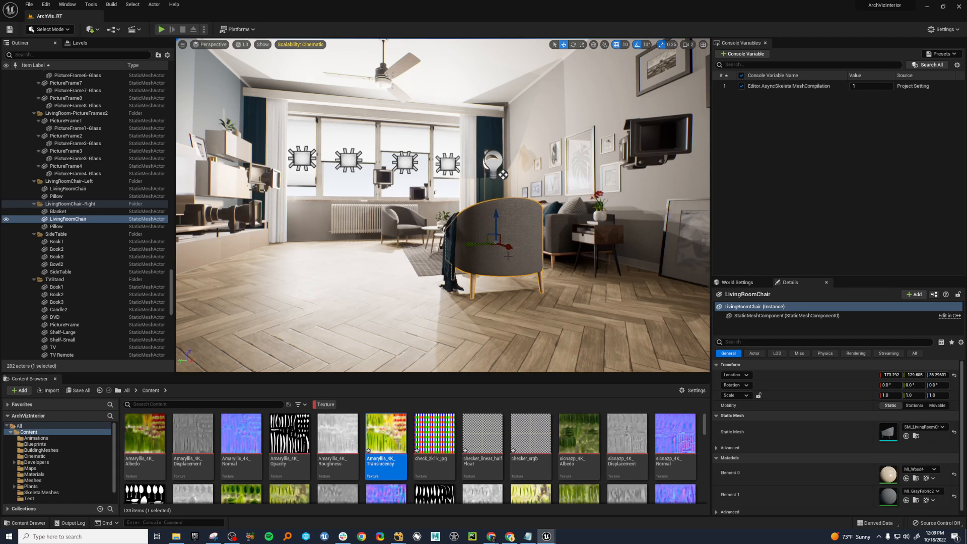
left_click(430, 227)
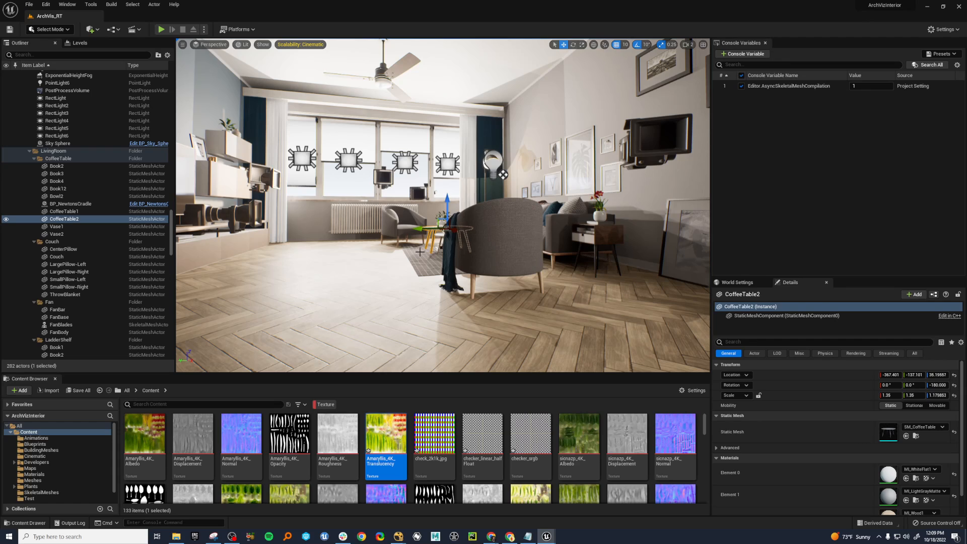
left_click(364, 222)
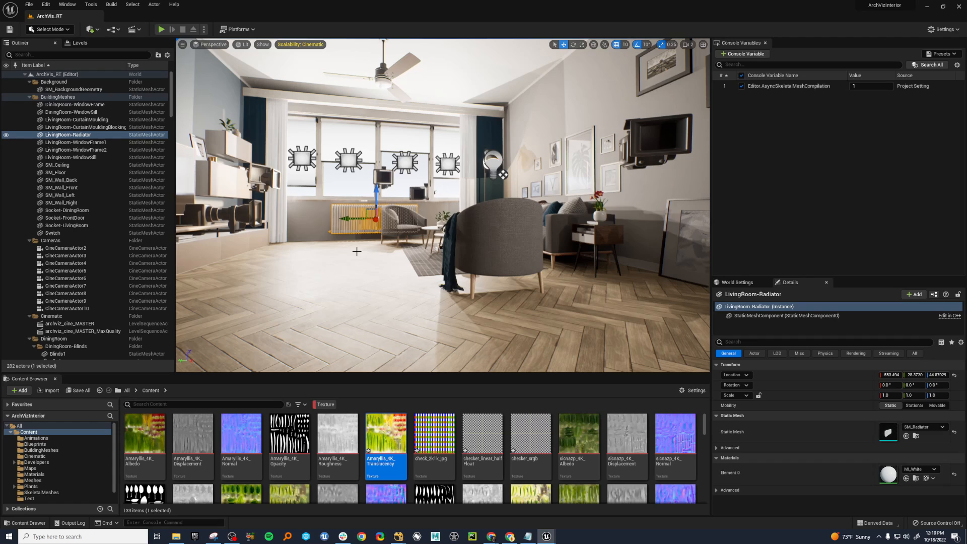
left_click(275, 95)
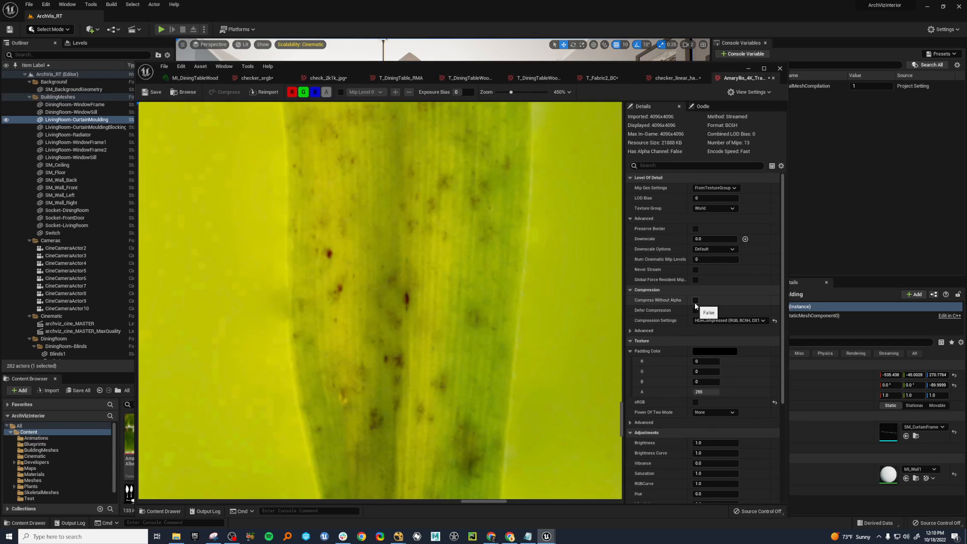
In the Amaryllis_4K_Translucency texture editor, set the compression to HDR (RGB, no sRGB) and preview Mip Level 3.
left_click(721, 321)
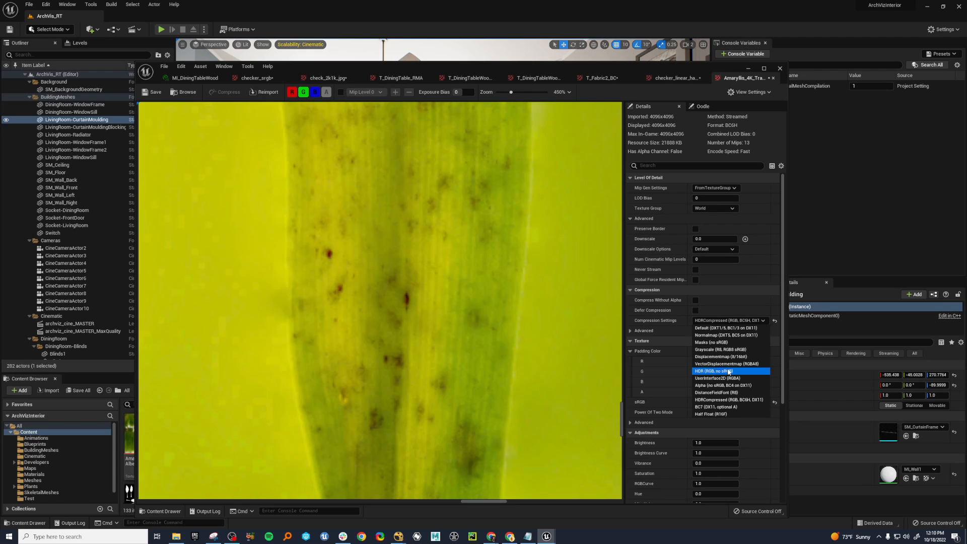
left_click(533, 225)
left_click(341, 92)
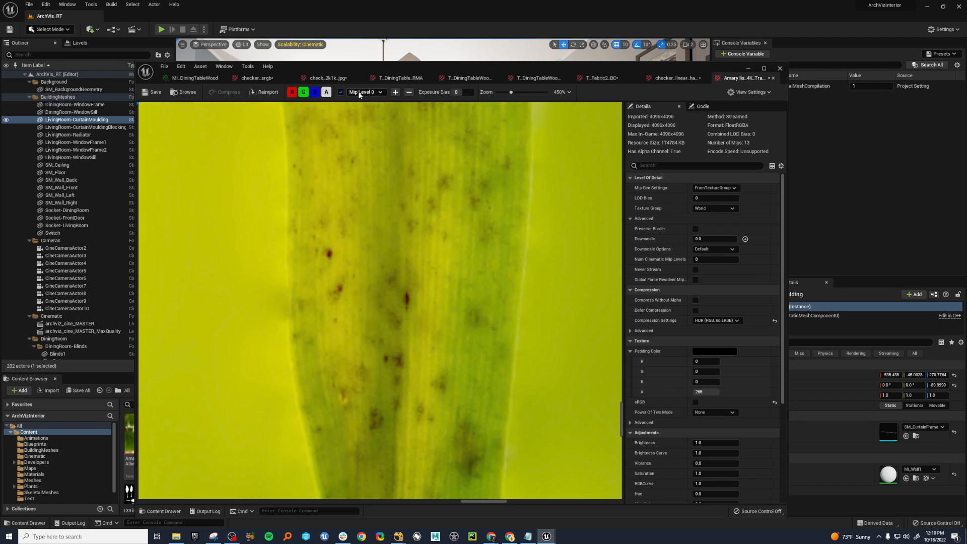
left_click(363, 92)
left_click(378, 127)
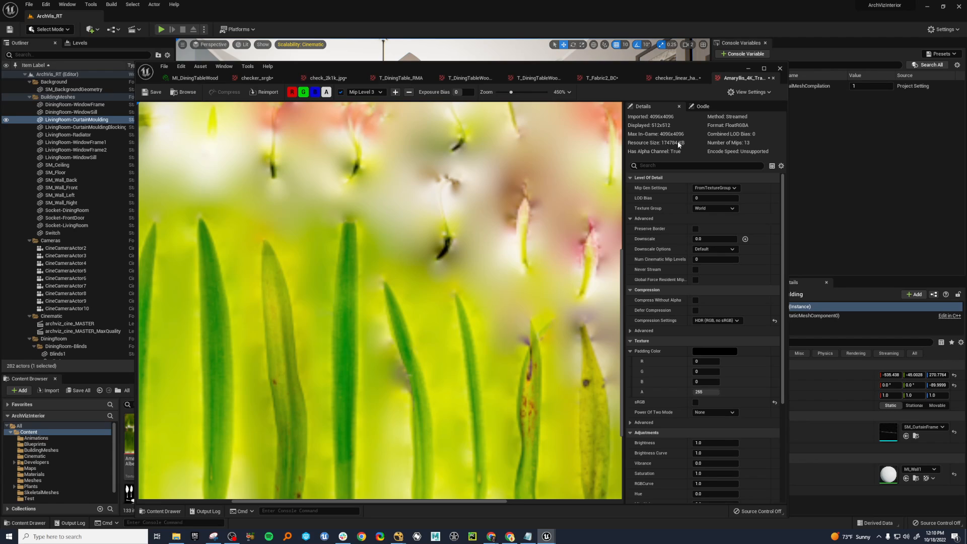
Set the texture's compression to HDRCompressed (RGB, BC6H, DX11) and move the texture editor out of the way of the level.
left_click(717, 321)
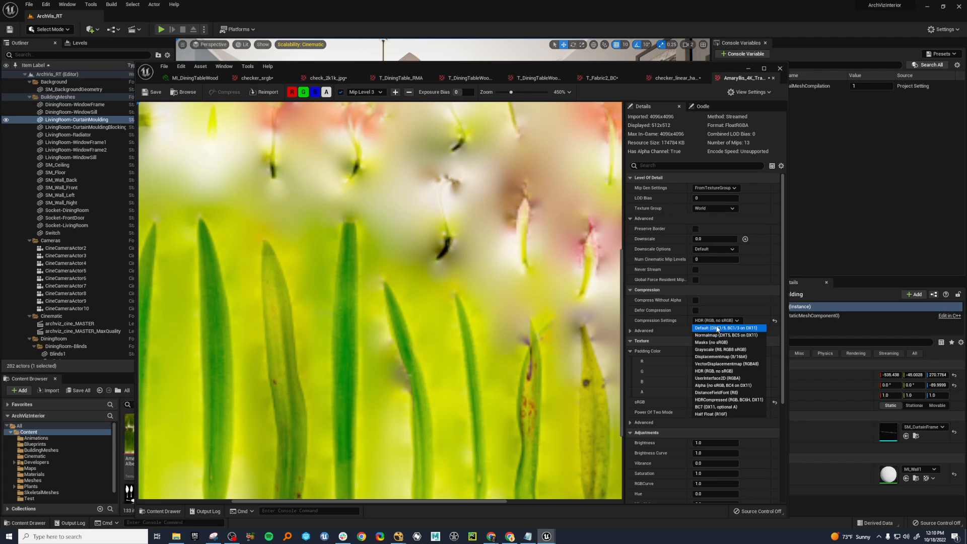
left_click(725, 400)
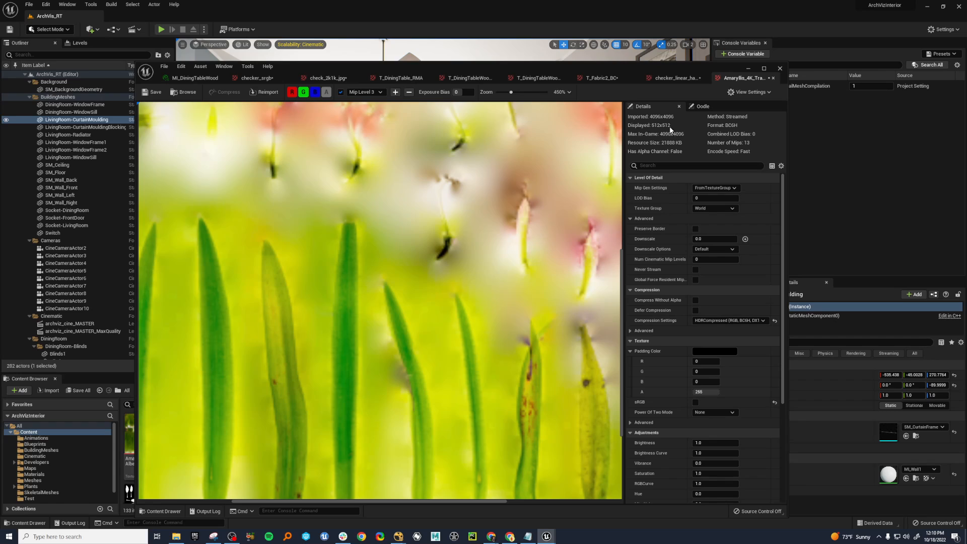
left_click_drag(676, 72, 0, 98)
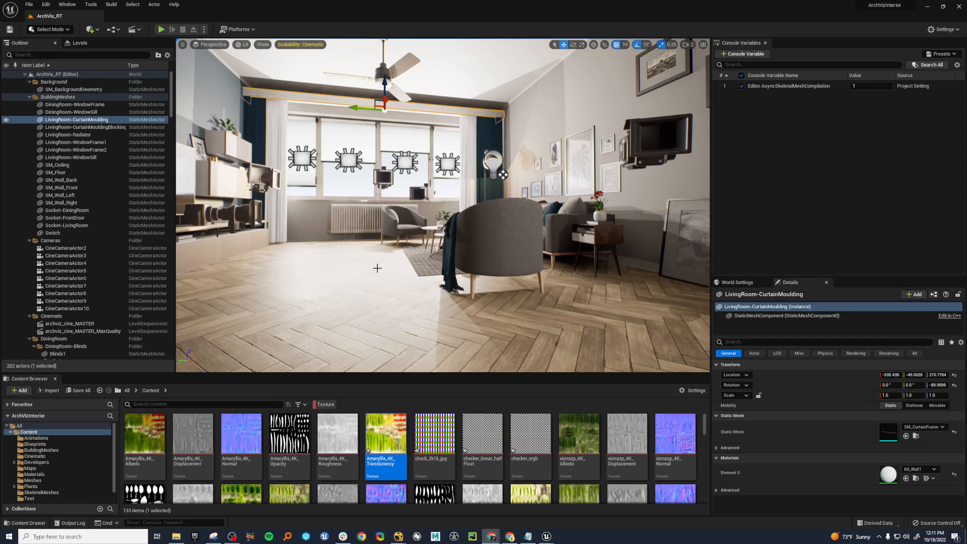
Examine the living room and the dining area up close, and select the DiningRoom-Chair6 wooden chair.
middle_click_drag(385, 256, 384, 250)
key("e")
right_click_drag(385, 250, 419, 247)
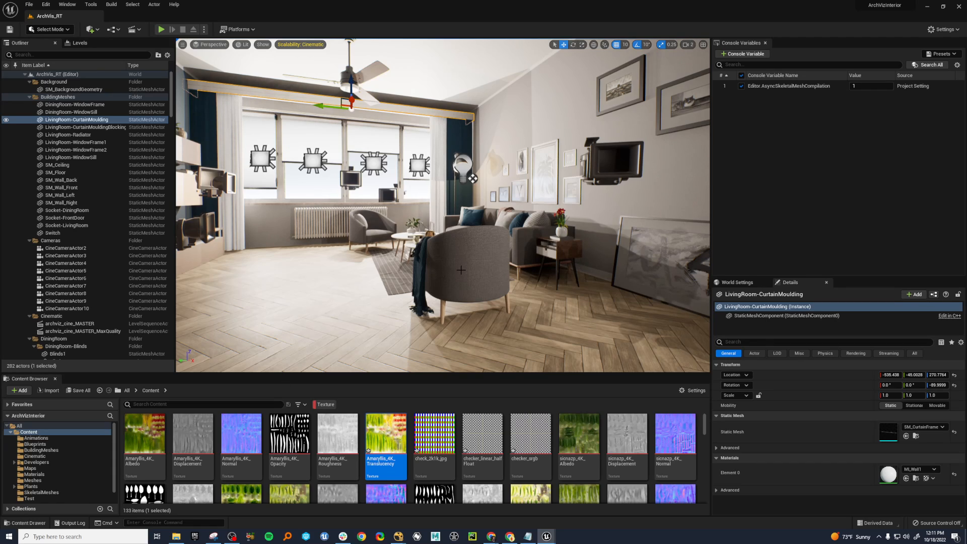
right_click_drag(338, 281, 528, 259)
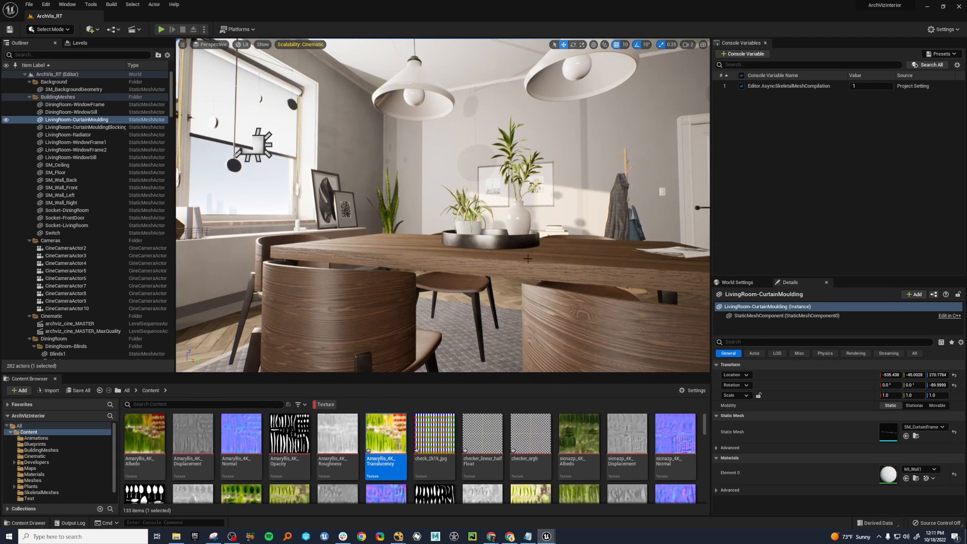
right_click_drag(449, 254, 509, 196)
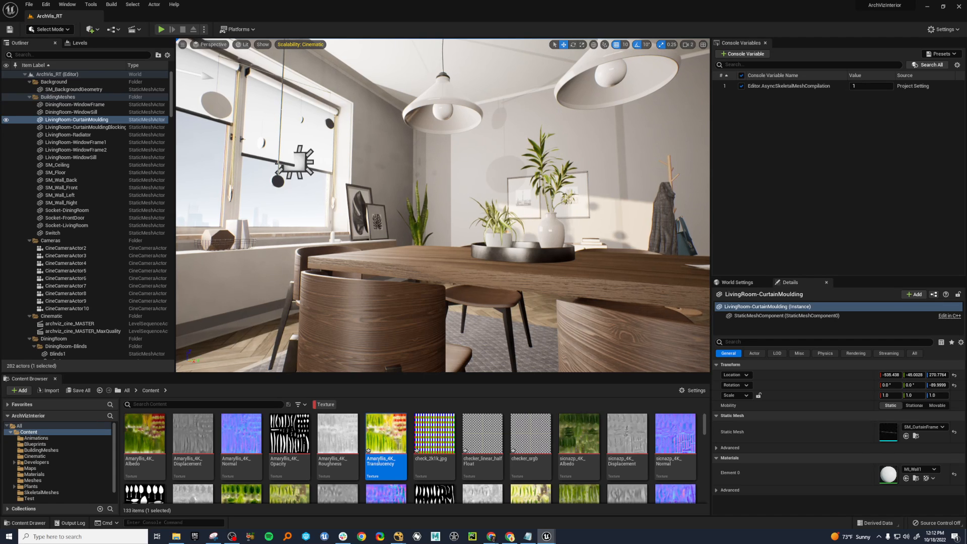
right_click_drag(443, 205, 427, 253)
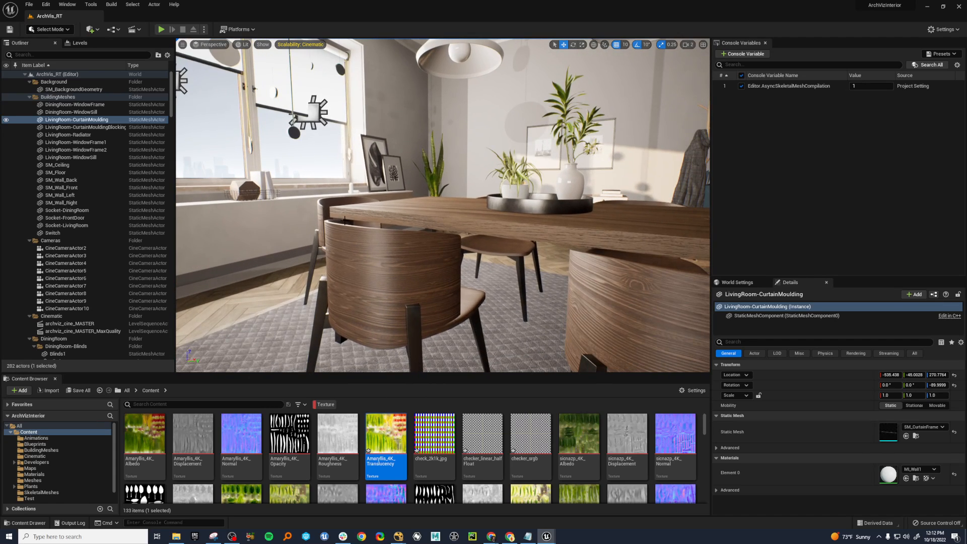
left_click(359, 260)
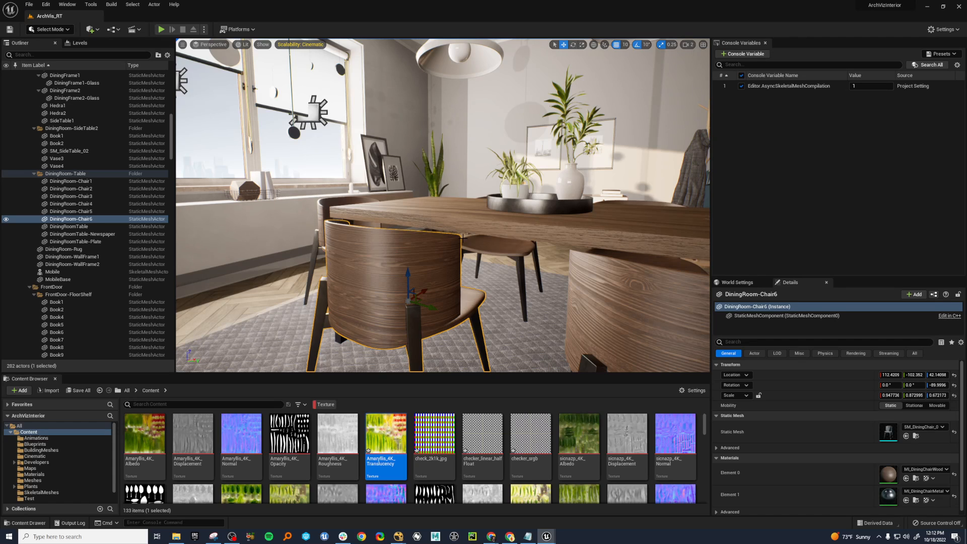
Check the GPU's dedicated memory usage in Task Manager and close it.
right_click_drag(463, 238, 485, 253)
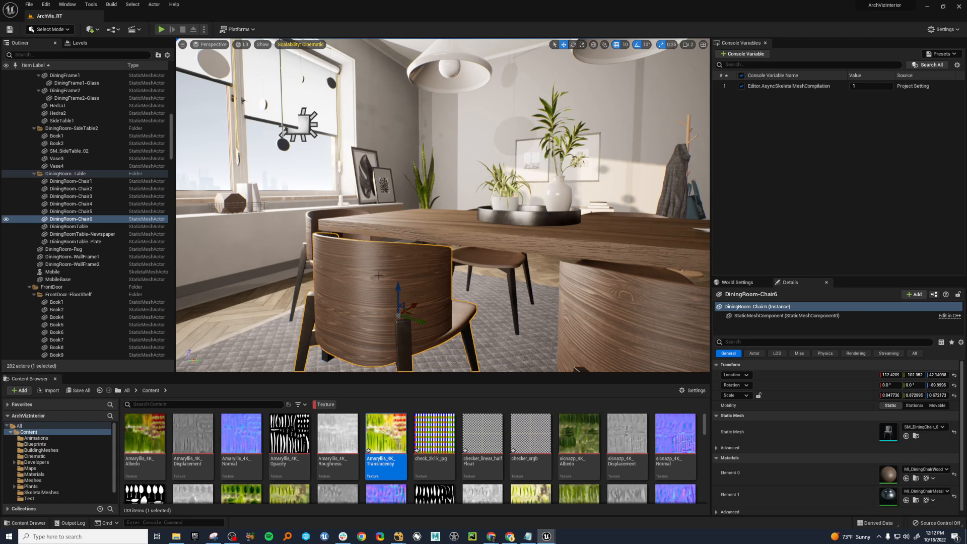
mouse_move(372, 278)
right_mouse_down()
mouse_move(471, 267)
mouse_move(428, 255)
mouse_move(372, 278)
right_mouse_up()
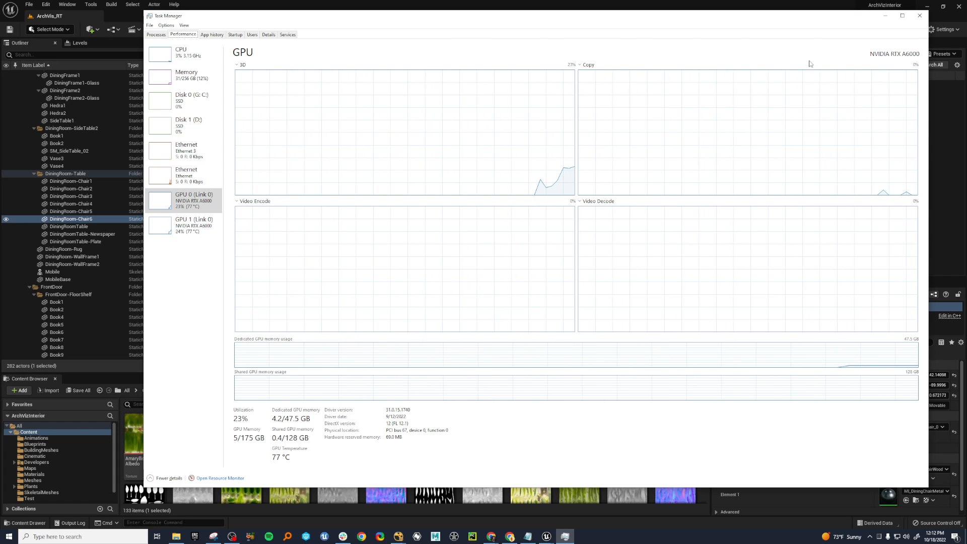
left_click(919, 19)
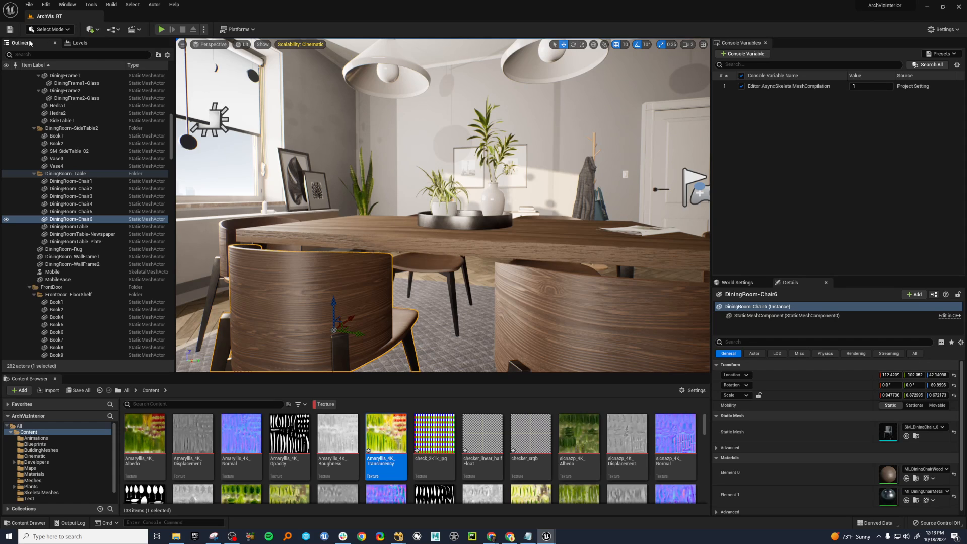
Search the project settings for "streaming" to examine the Texture Streaming option, and close the settings.
left_click(45, 5)
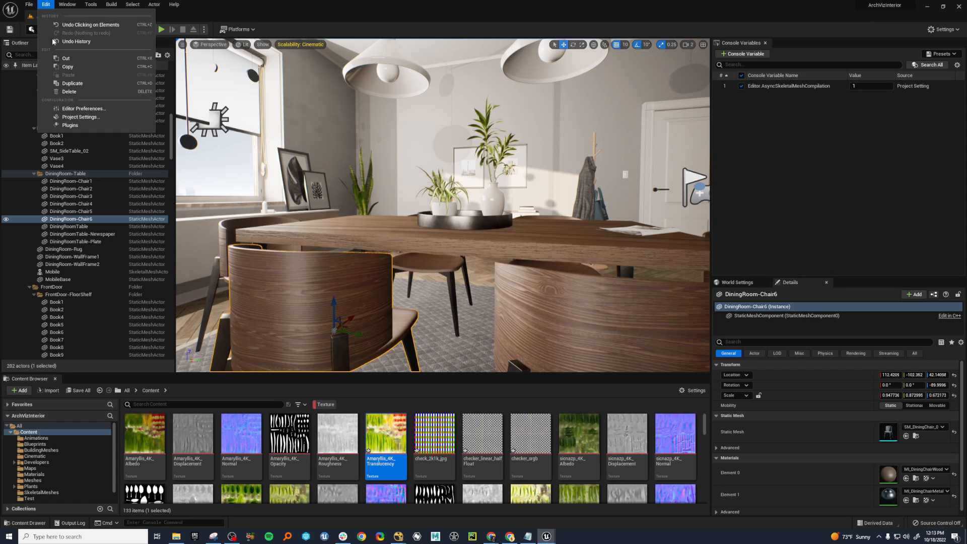
left_click(80, 118)
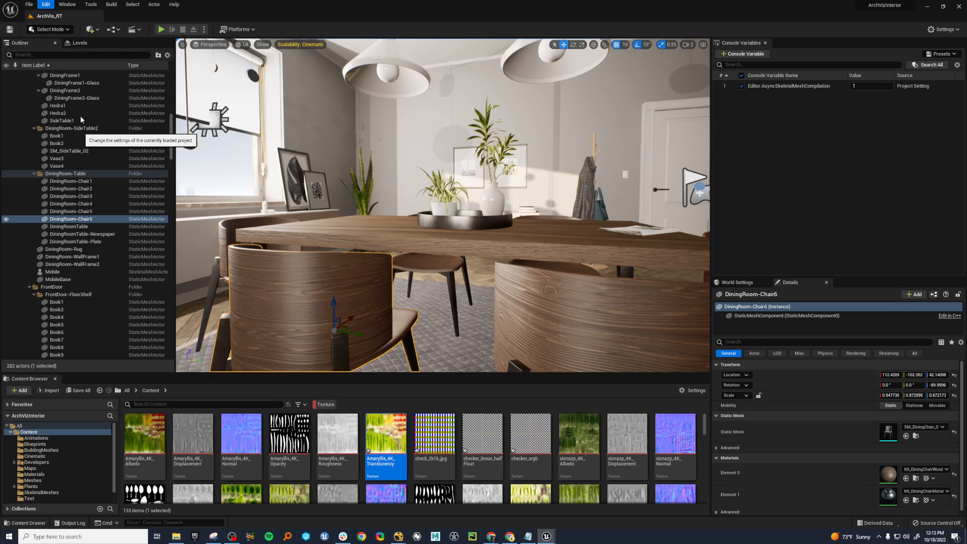
left_click(470, 200)
type("s")
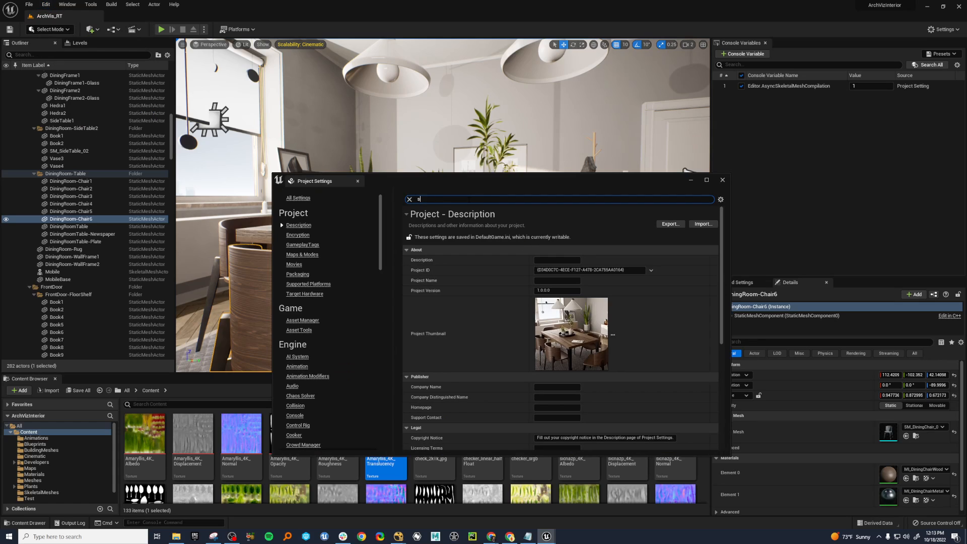
type("treaming")
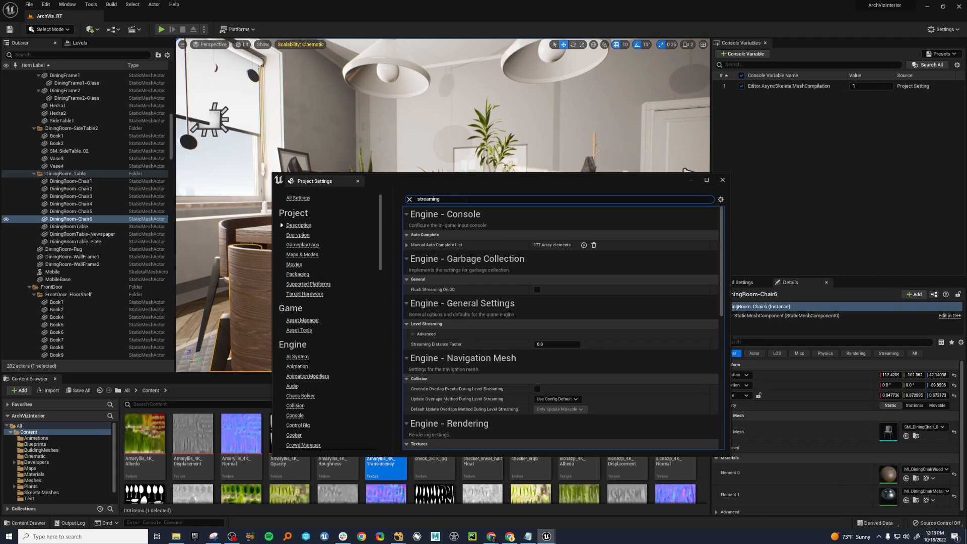
scroll(596, 380, "down", 5)
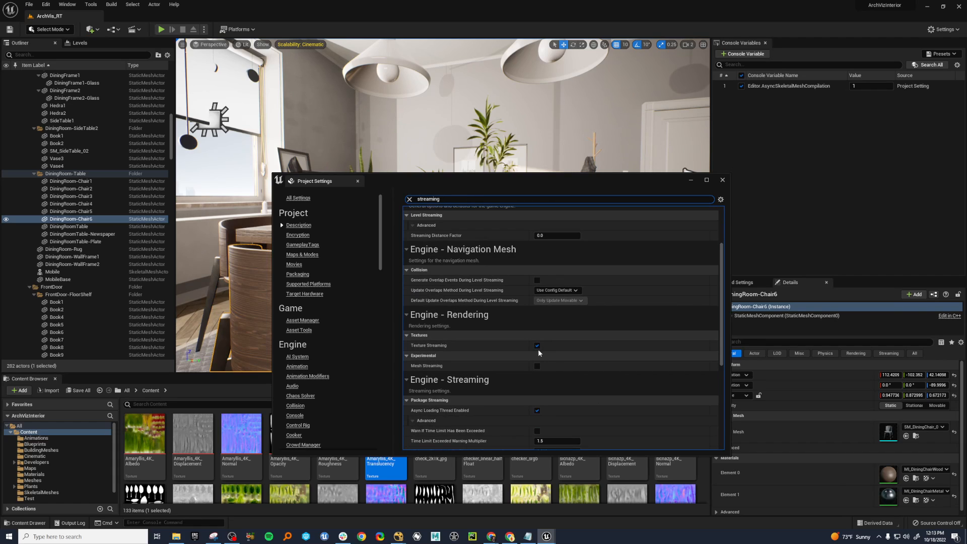
left_click(723, 180)
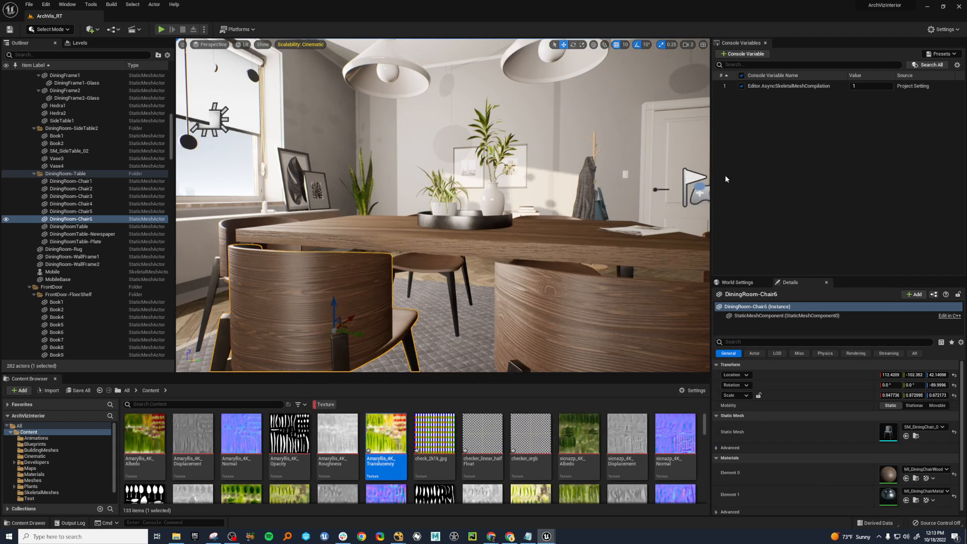
Point out objects in the dining room by selecting the table, several of its chairs and the picture frame by the window.
key("s")
mouse_move(525, 240)
right_mouse_down()
mouse_move(467, 242)
mouse_move(525, 240)
right_mouse_up()
key("s")
key("w")
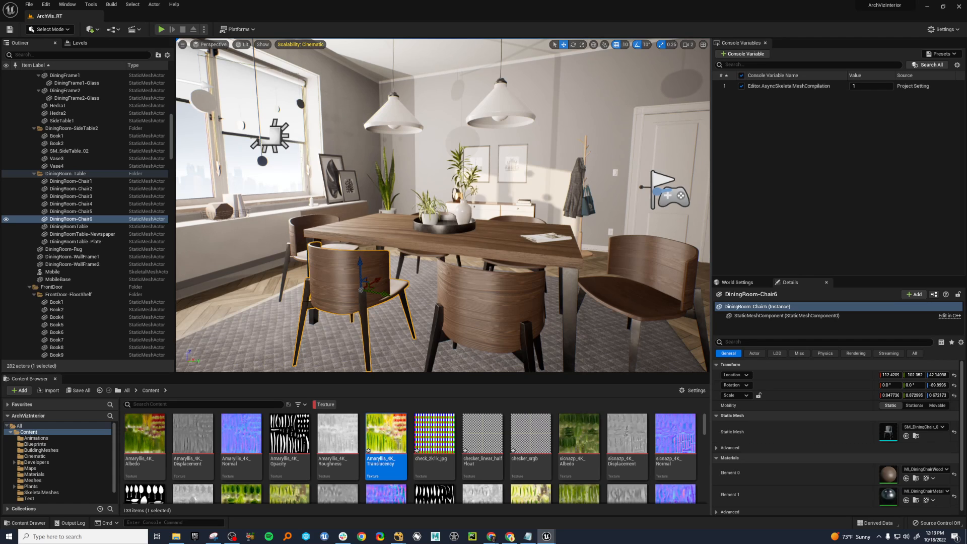
left_click(530, 263)
left_click(530, 258)
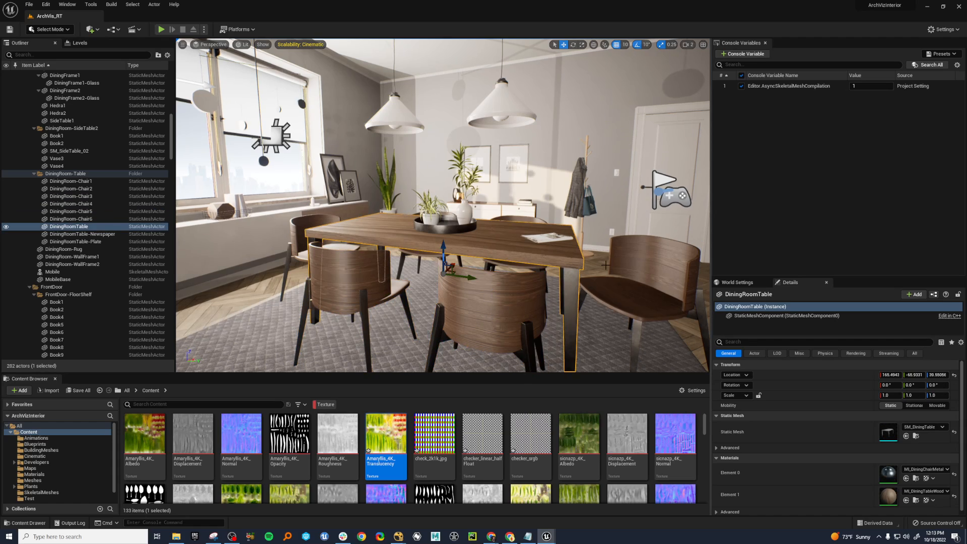
left_click(629, 289)
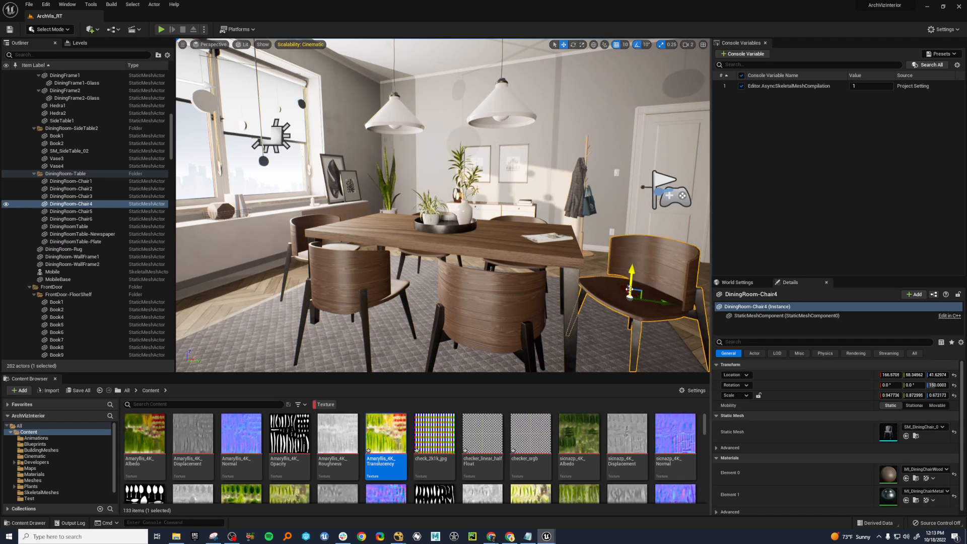
left_click(348, 274)
left_click(453, 308)
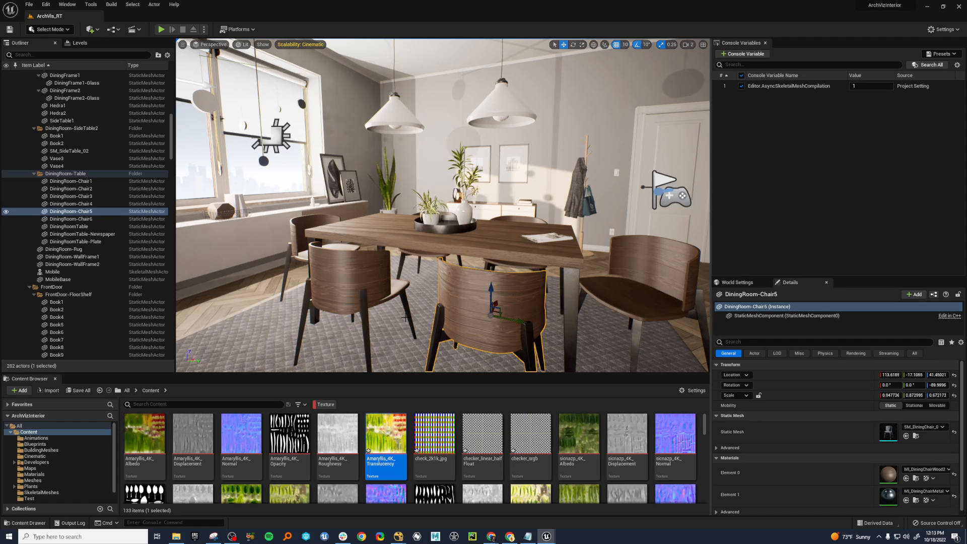
left_click(351, 281)
left_click(374, 234)
left_click(331, 168)
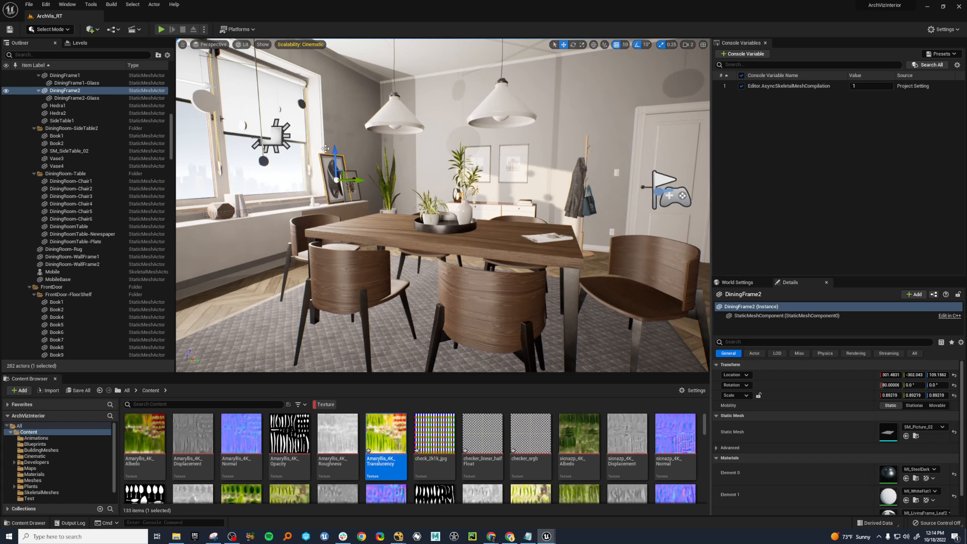
Select the dining table and compare having it in and out of view while looking around the dining and living rooms.
left_click(491, 257)
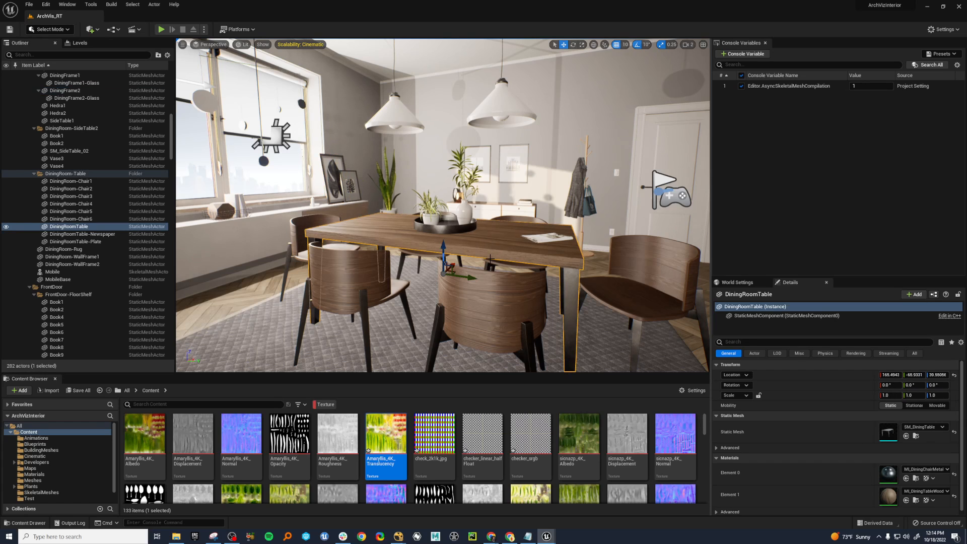
right_click_drag(490, 258, 282, 244)
key("f")
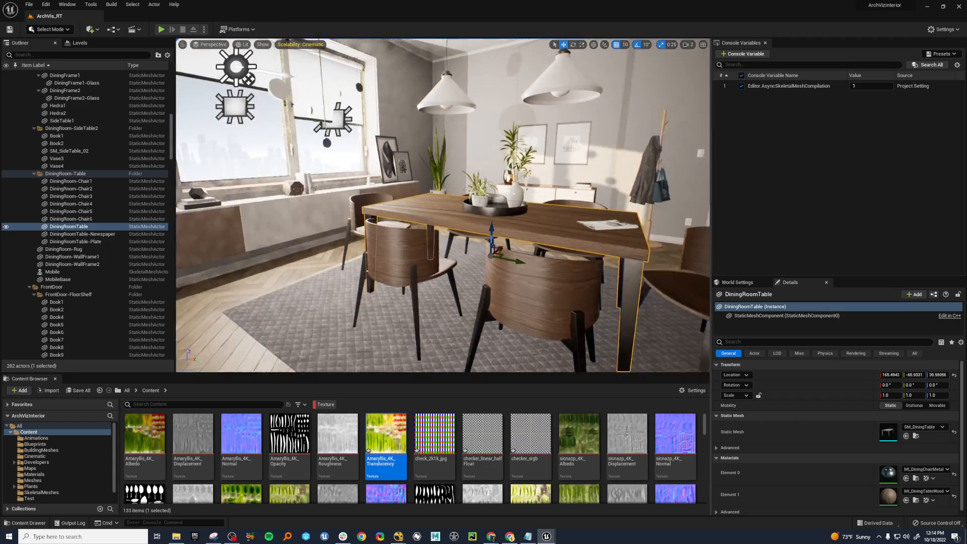
right_click_drag(490, 259, 389, 247)
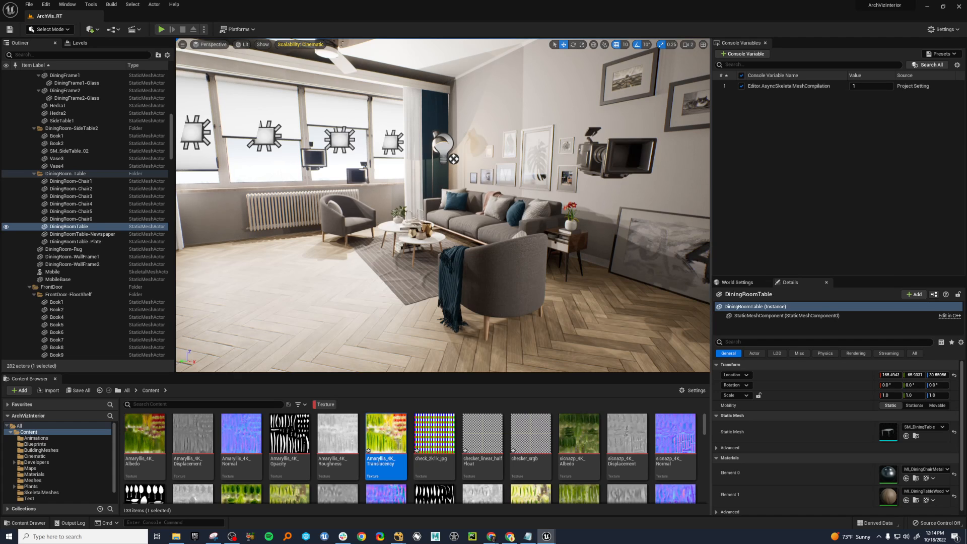
key("f")
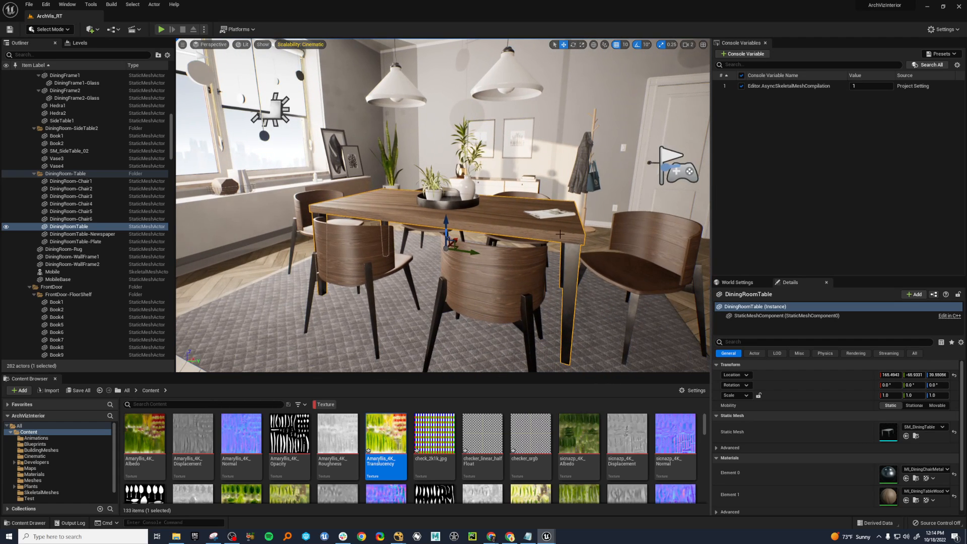
right_click_drag(560, 234, 620, 232)
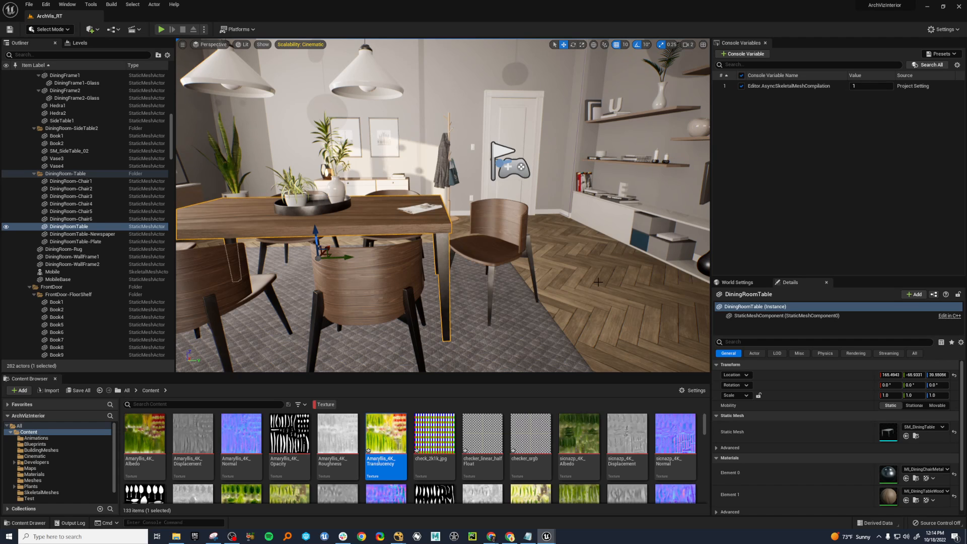
right_click_drag(599, 279, 547, 267)
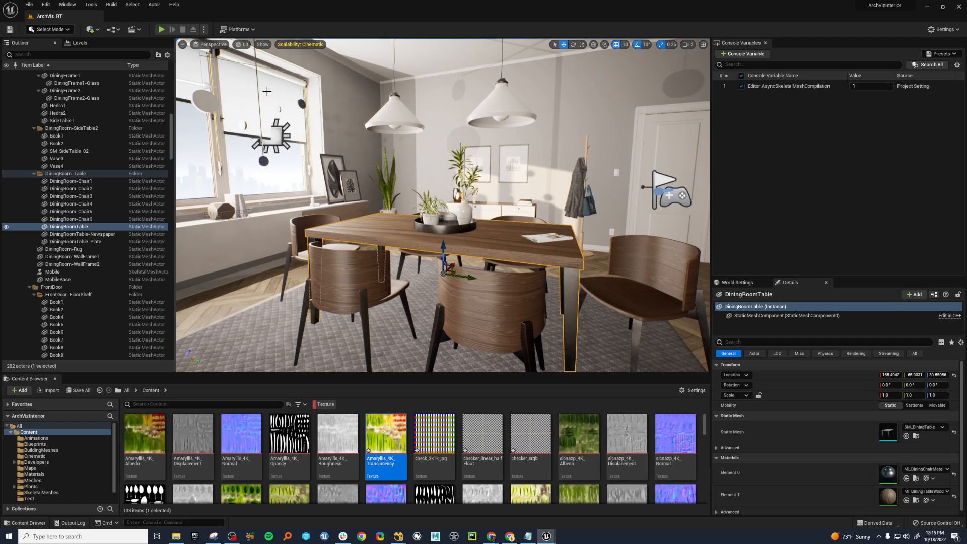
Add the r.Streaming.PoolSize variable to the console variables list.
left_click(744, 53)
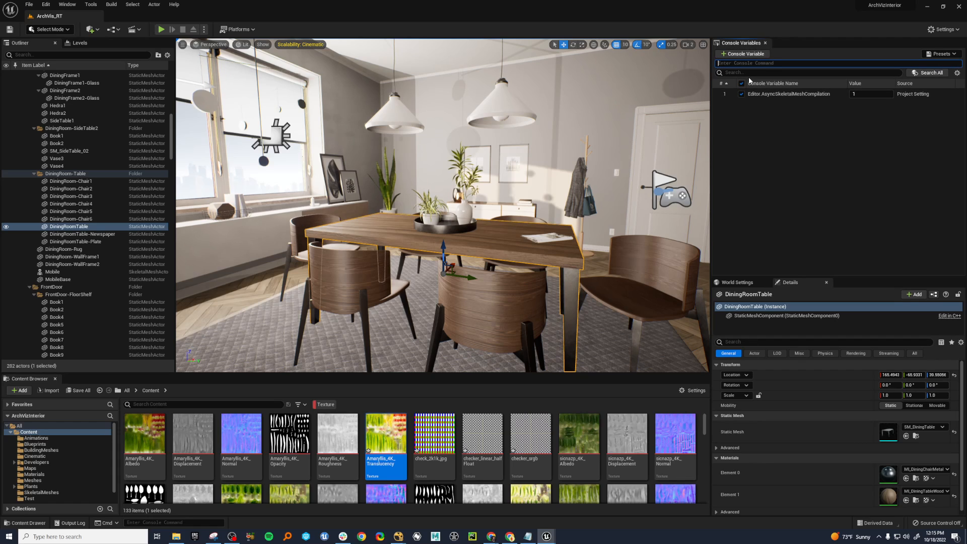
type("streaming")
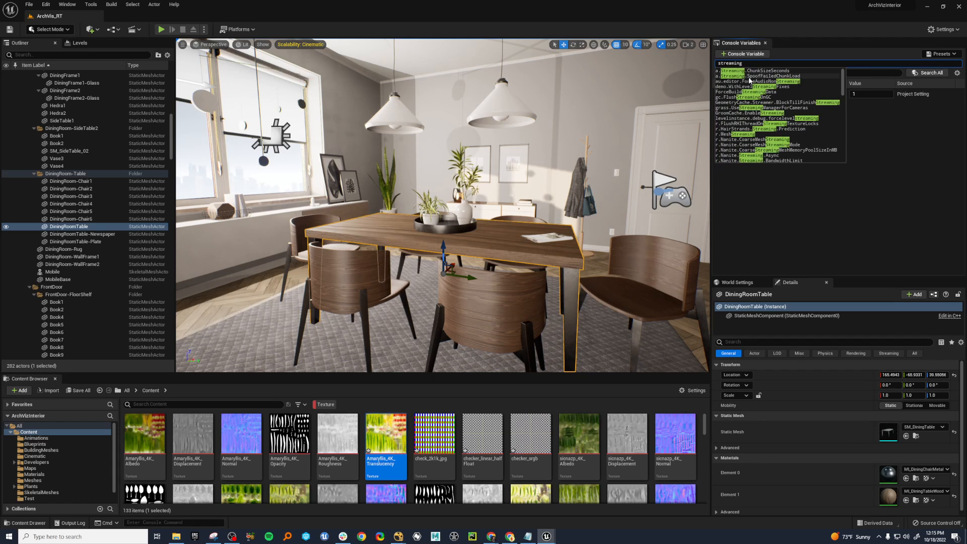
type(".pool")
key("Down")
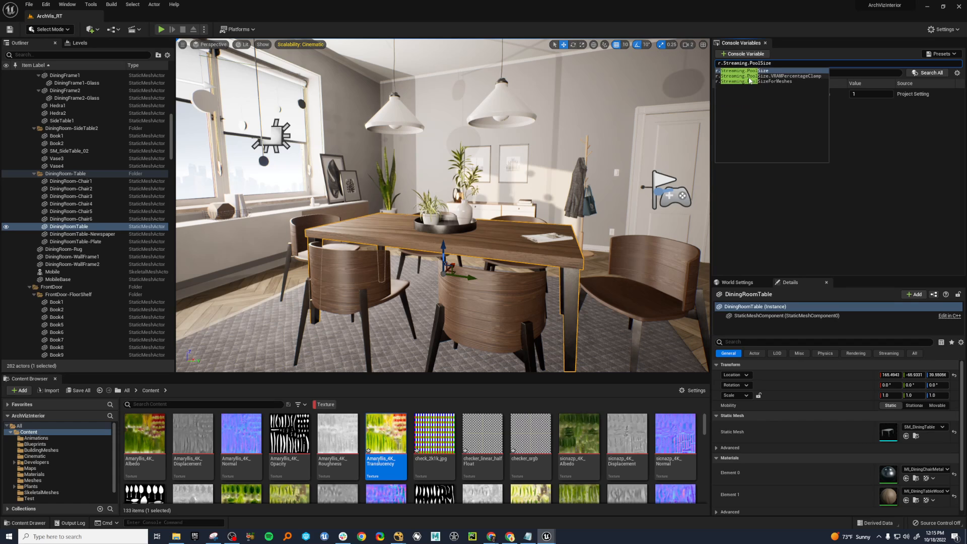
key("Return")
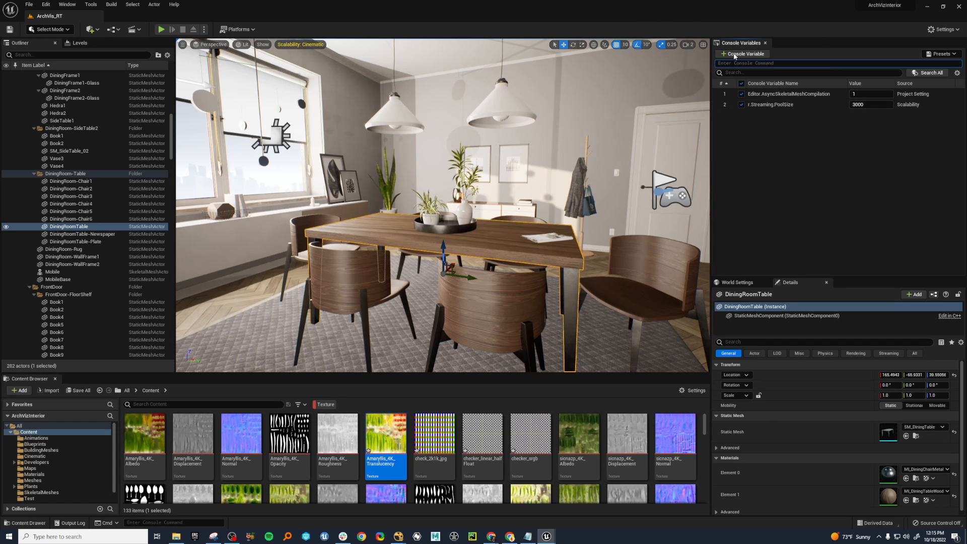
Set r.Streaming.PoolSize to 10.
left_click(869, 102)
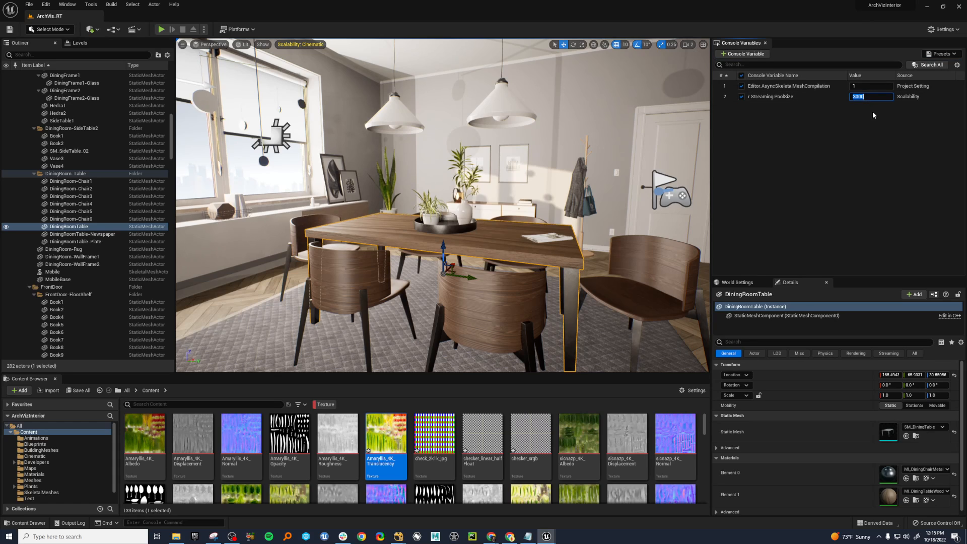
type("10")
key("Return")
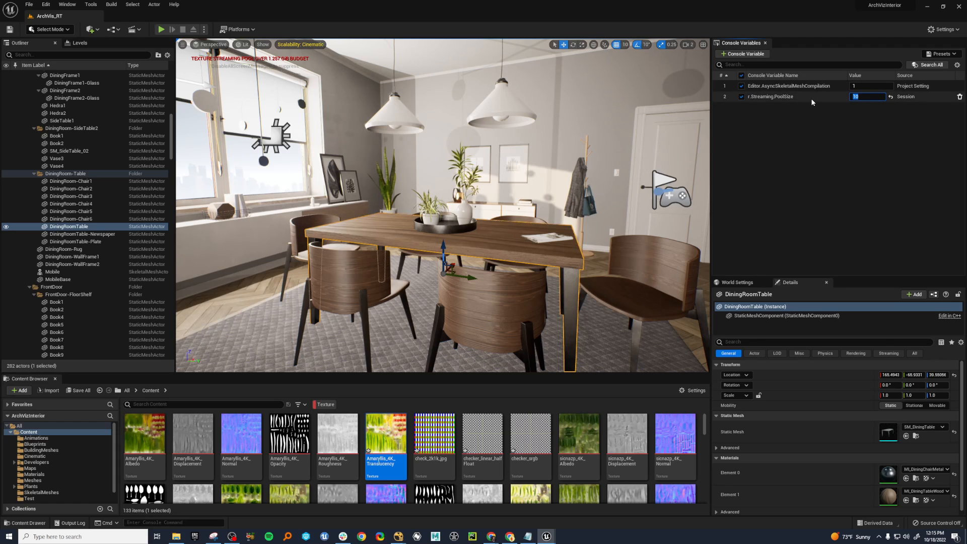
mouse_move(863, 101)
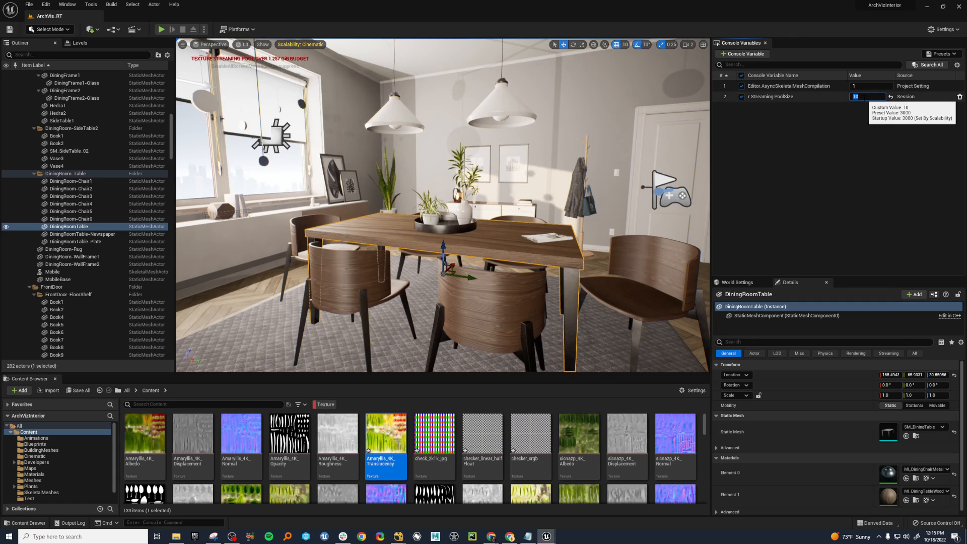
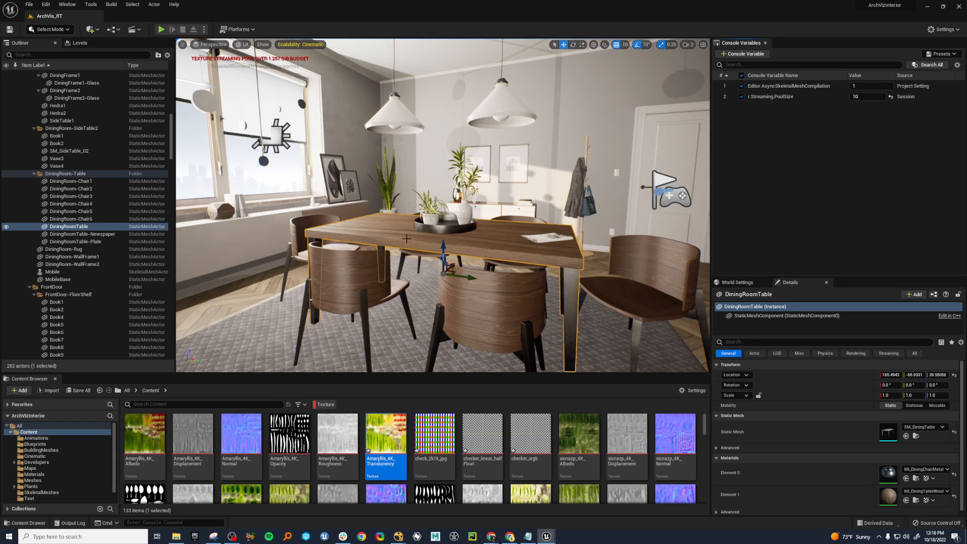
Set r.Streaming.PoolSize to 3000 with the dining table in view.
key("s")
right_click_drag(518, 239, 538, 257)
key("w")
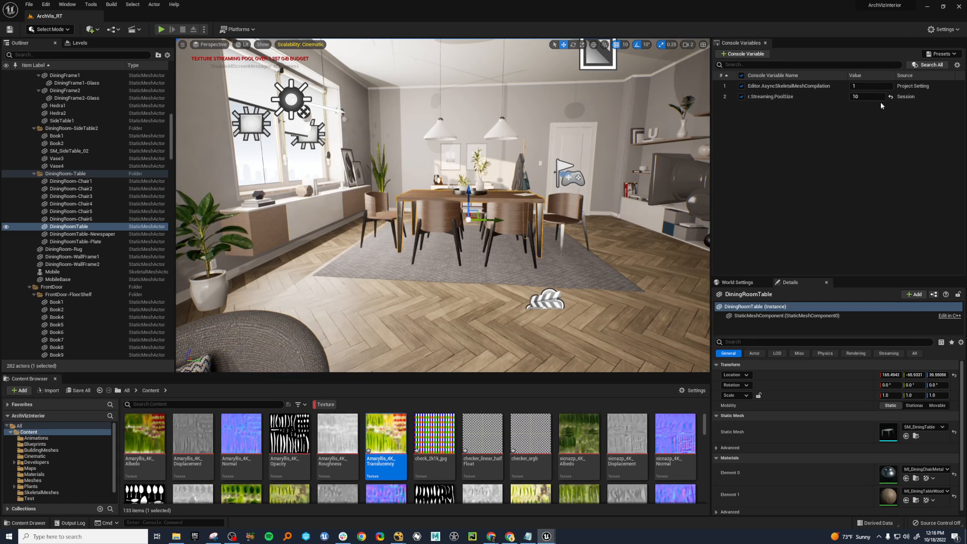
left_click(867, 96)
type("3000")
key("Return")
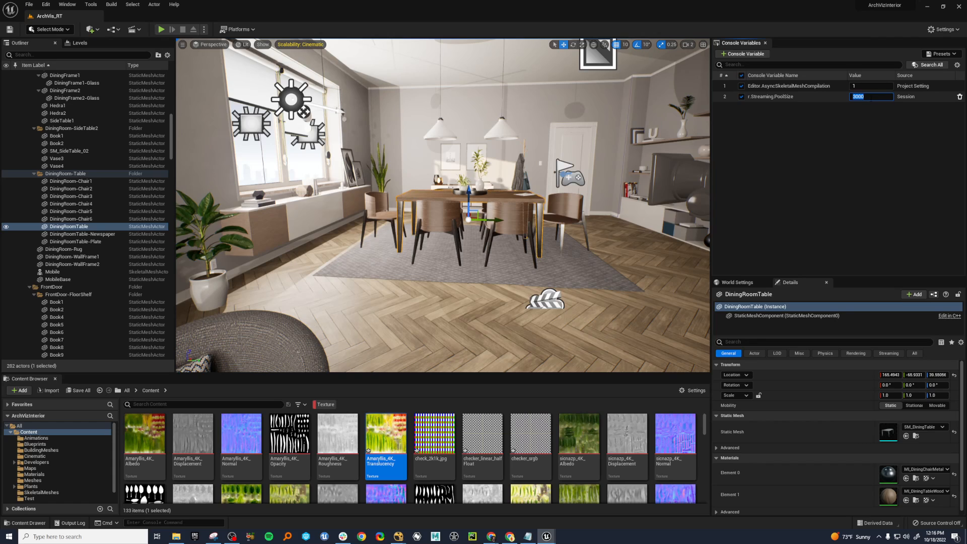
Set r.Streaming.PoolSize to 10 and inspect how the textures look from the dining area toward the living room.
type("10")
key("Return")
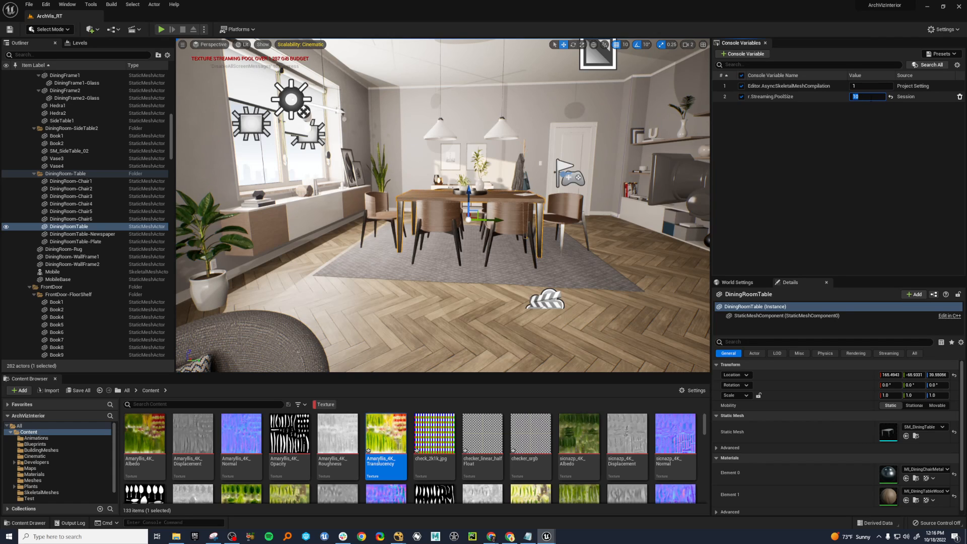
right_click_drag(482, 253, 343, 282)
key("s")
key("d")
key("q")
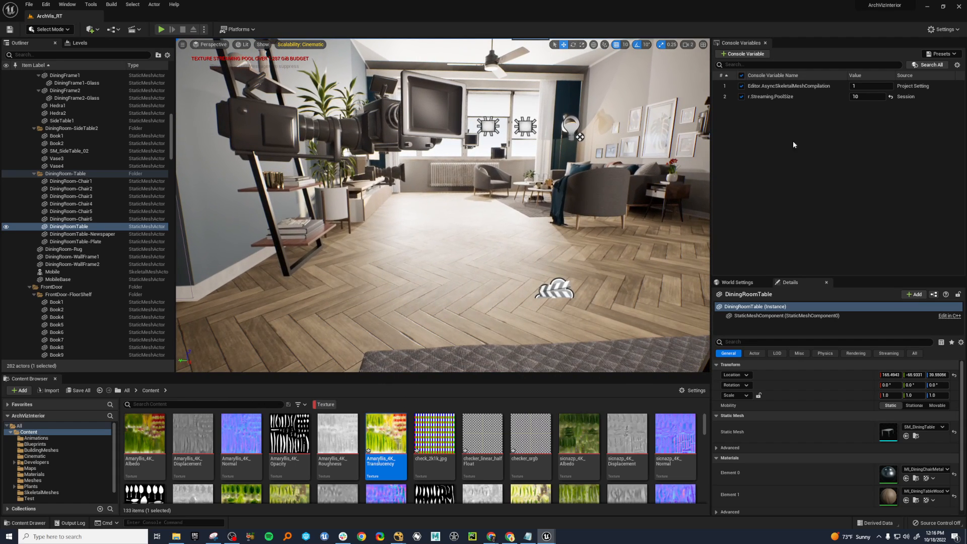
Set r.Streaming.PoolSize to 3000 and inspect the textures around the living room seating.
left_click(855, 97)
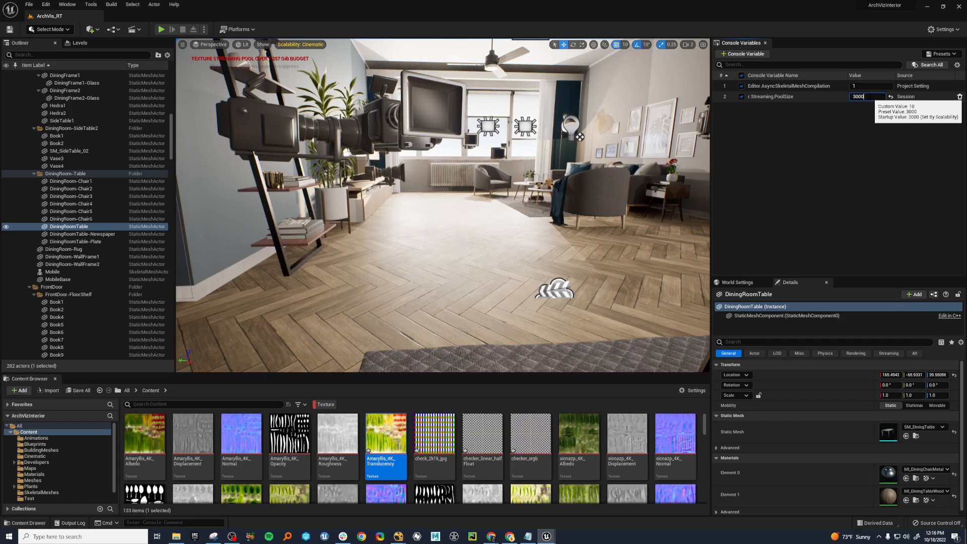
key("w")
right_click_drag(587, 256, 630, 262)
key("w")
right_click_drag(574, 152, 592, 153)
key("e")
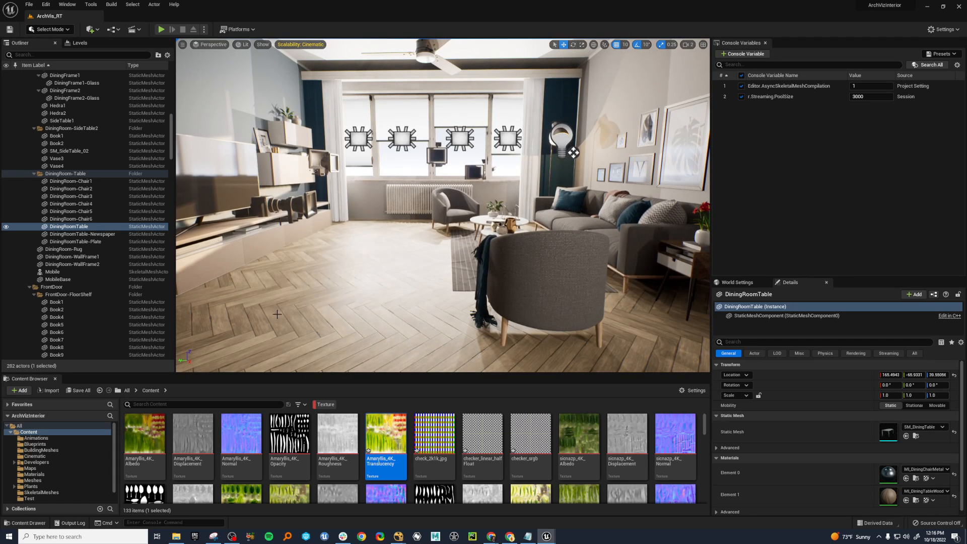
Set r.Streaming.PoolSize to 1 and check the living room from farther away.
left_click(867, 97)
type("1")
key("Return")
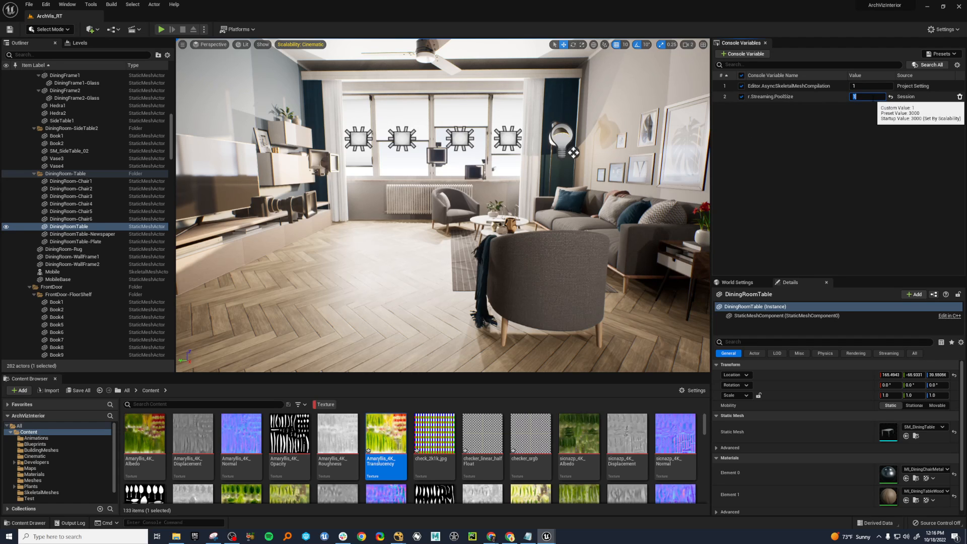
key("s")
right_click_drag(460, 254, 441, 255)
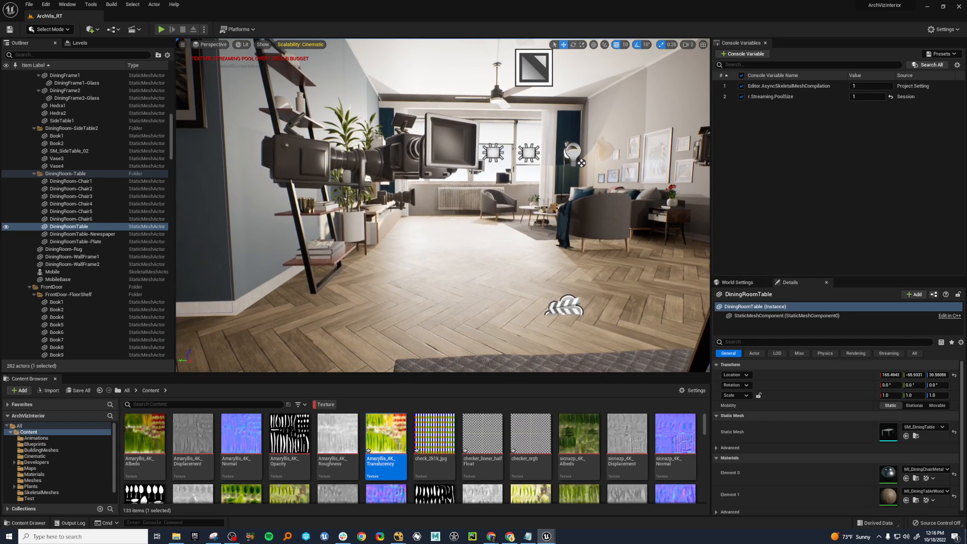
Set r.Streaming.PoolSize to 1000.
left_click(866, 97)
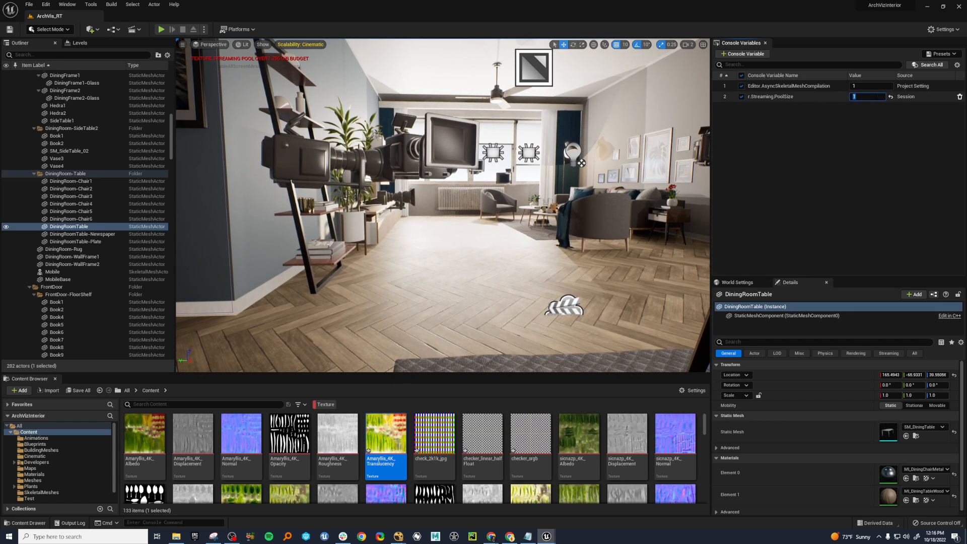
type("1000")
key("Return")
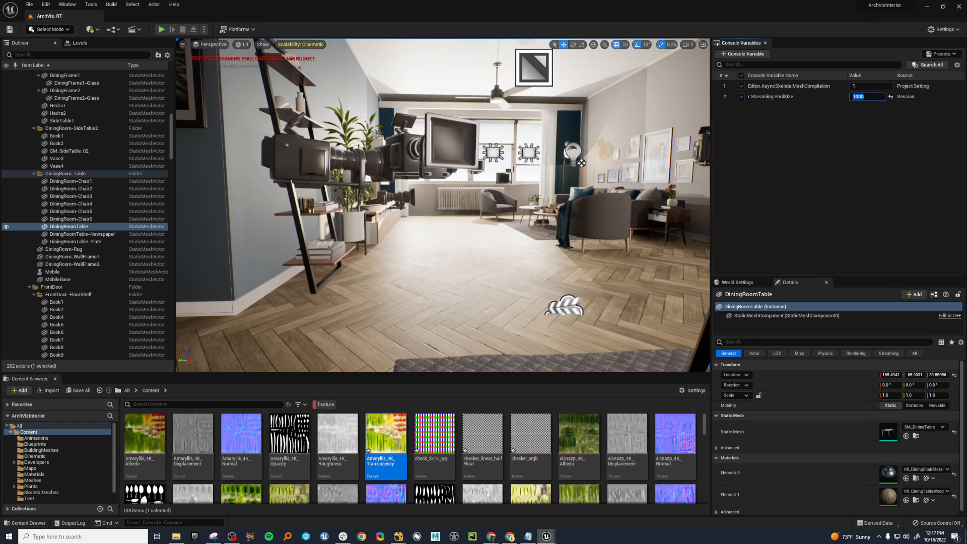
Point out scene objects by selecting the near living room armchair, followed by the radiator under the window.
left_click(612, 227)
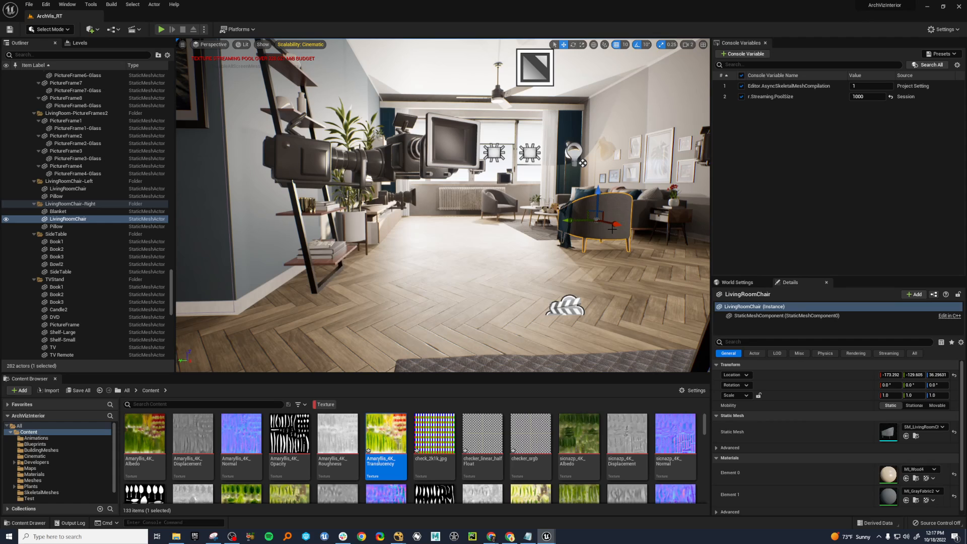
left_click(467, 198)
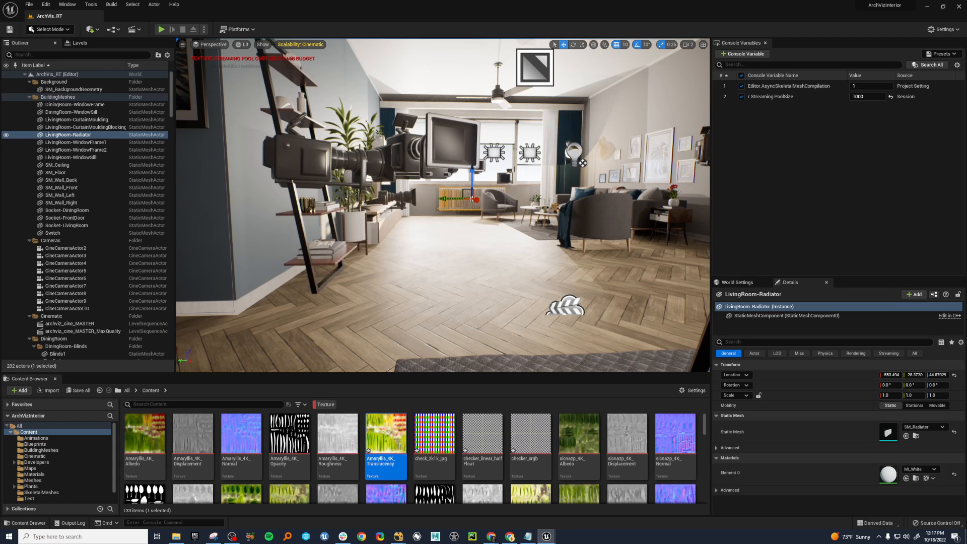
Bring up the Amaryllis_4K translucency texture in the texture editor and set its LOD Bias to 2.
left_click_drag(0, 71, 522, 56)
scroll(424, 217, "down", 4)
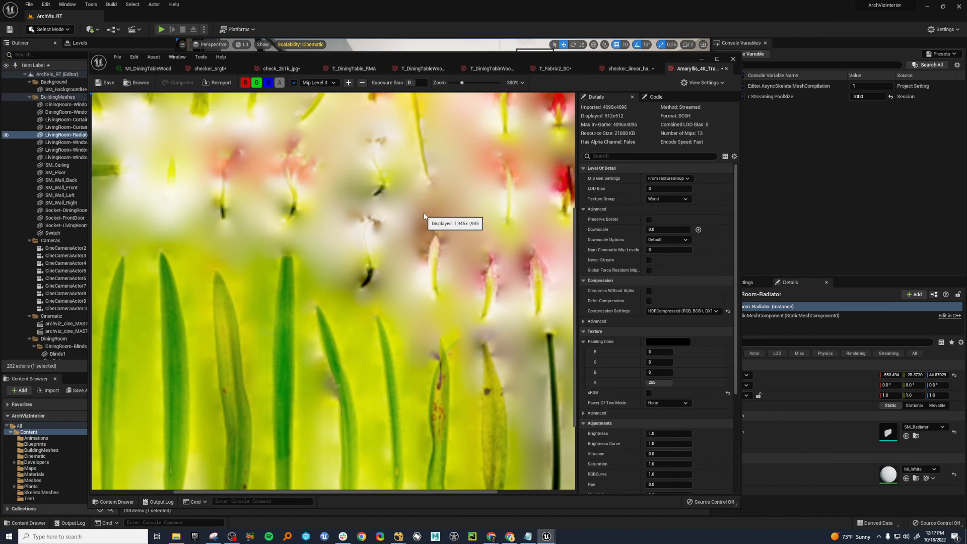
scroll(425, 217, "down", 3)
left_click(669, 189)
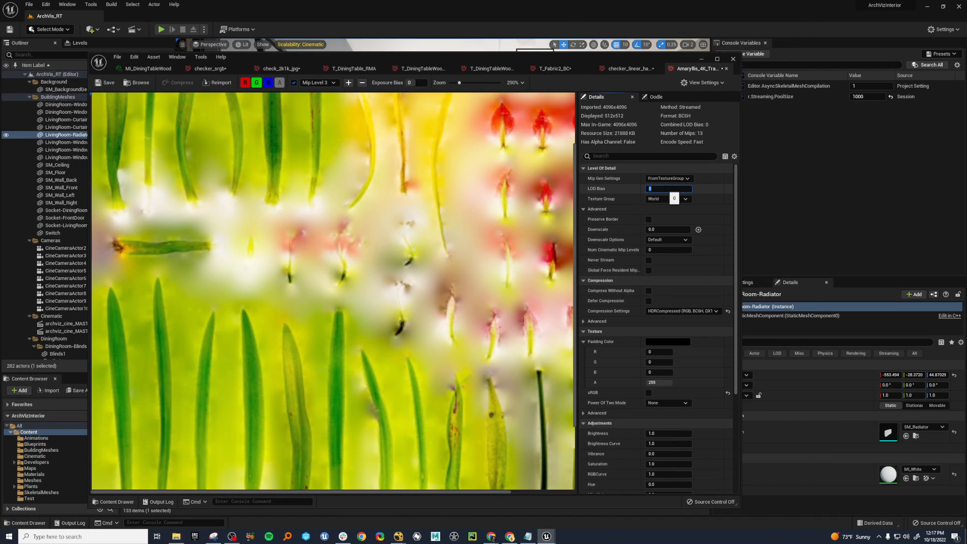
type("2")
key("Return")
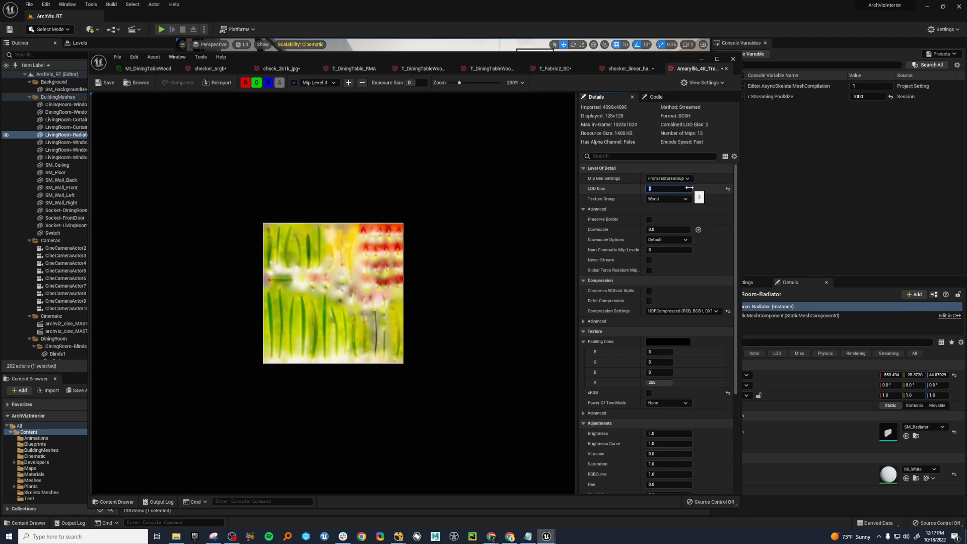
Set the texture's LOD Bias to 0 and move the texture editor window out of the way.
type("0")
key("Return")
left_click_drag(688, 58, 0, 132)
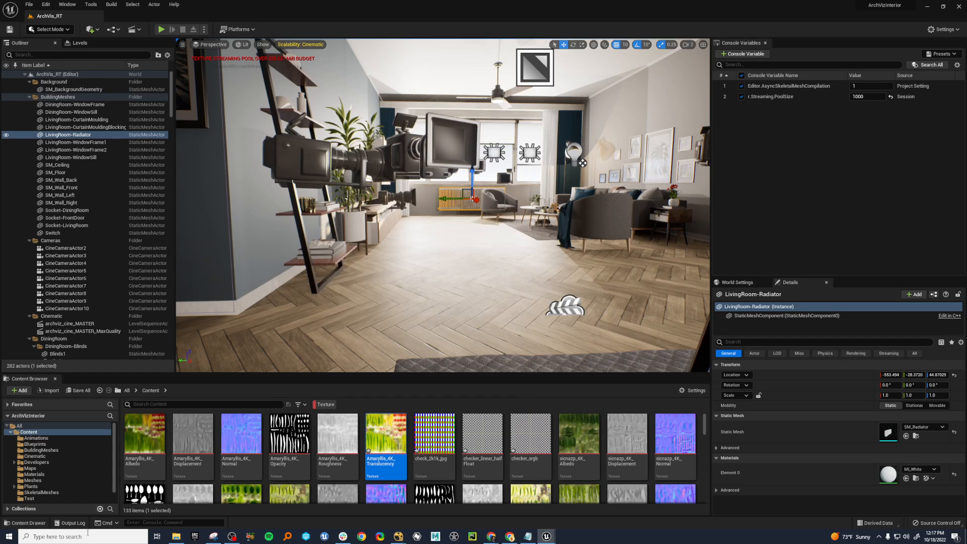
Toggle the texture streaming statistics with the console command "stat streaming".
type("st")
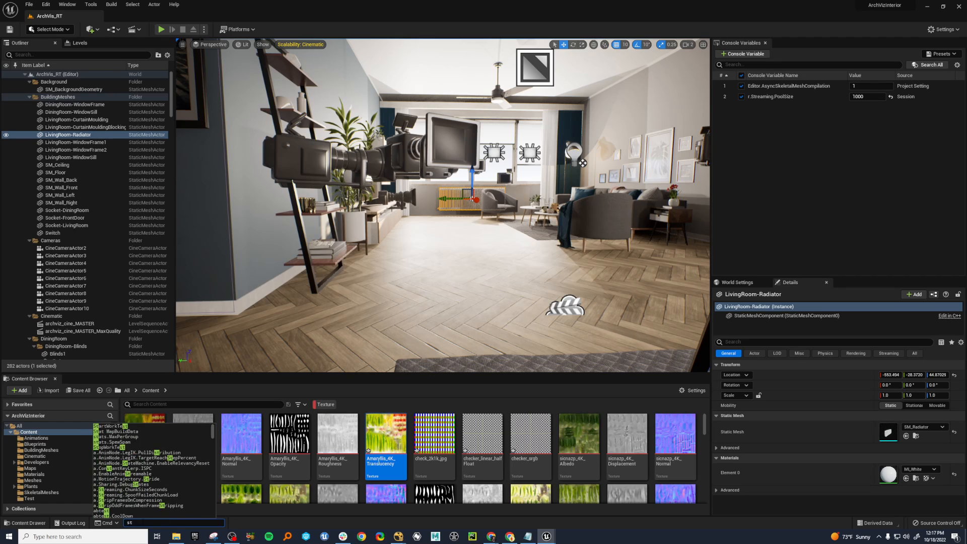
type("at streaming")
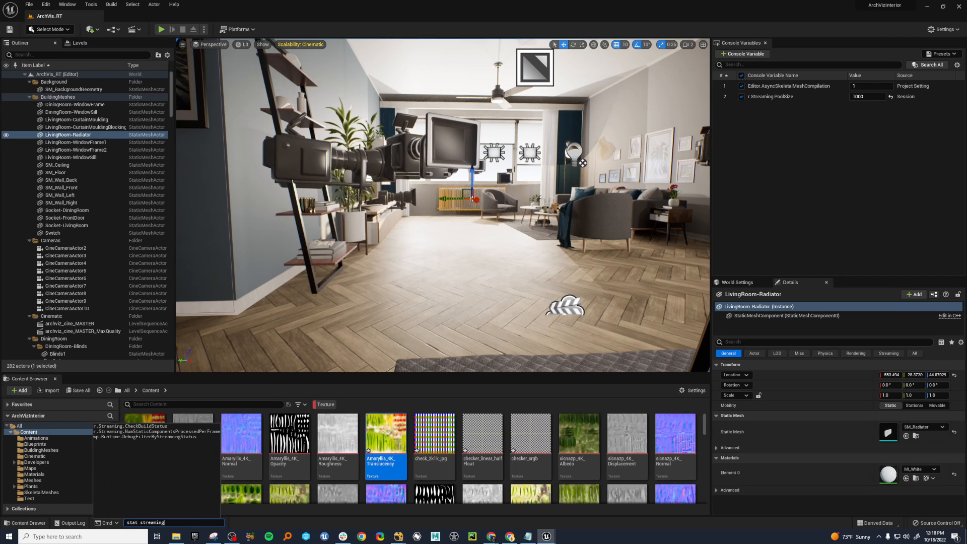
key("Return")
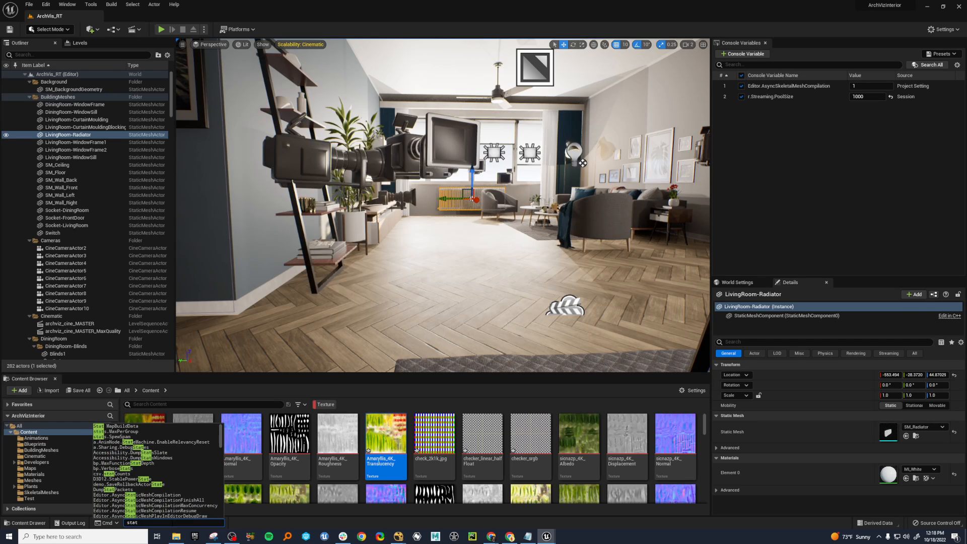
type("streaming")
key("Return")
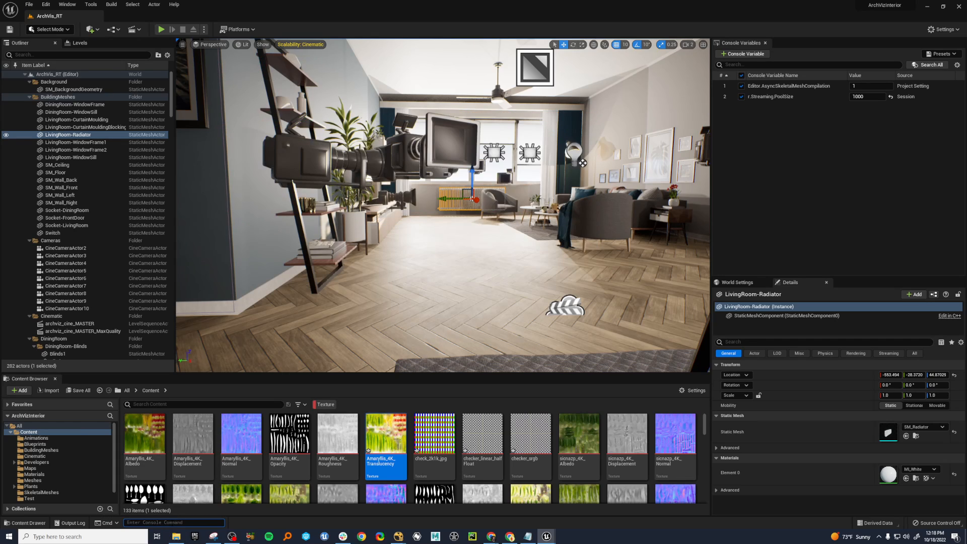
Set the Textures scalability to Epic and remove r.Streaming.PoolSize from the console variables list.
left_click(943, 29)
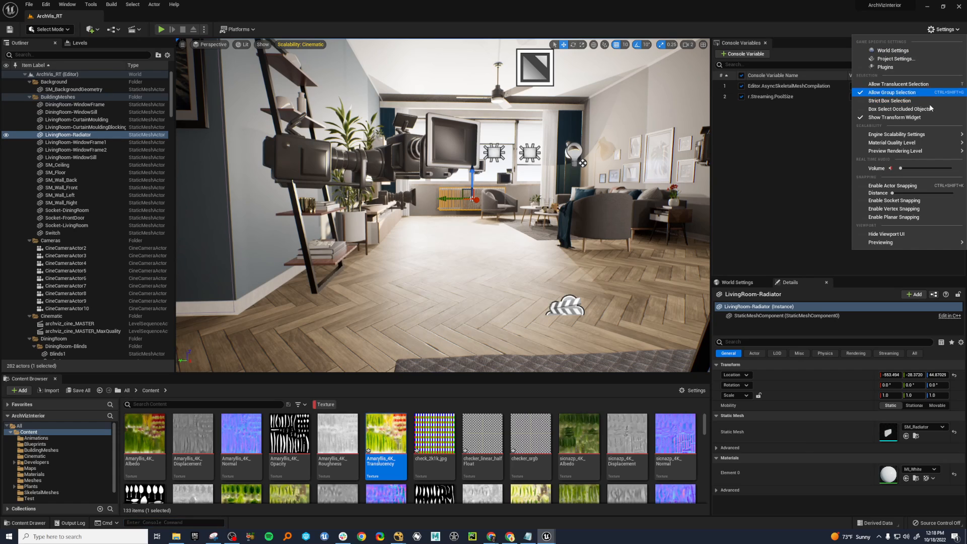
mouse_move(923, 138)
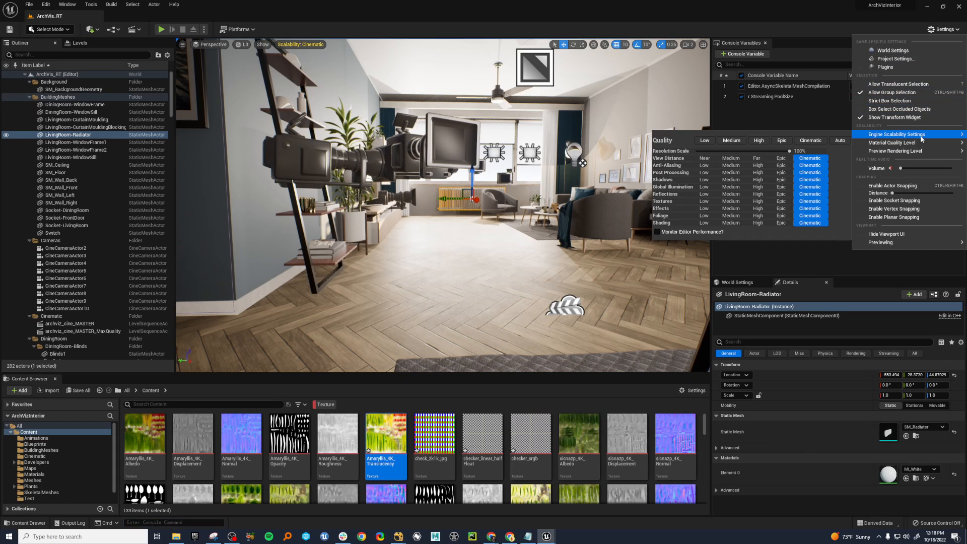
left_click(782, 202)
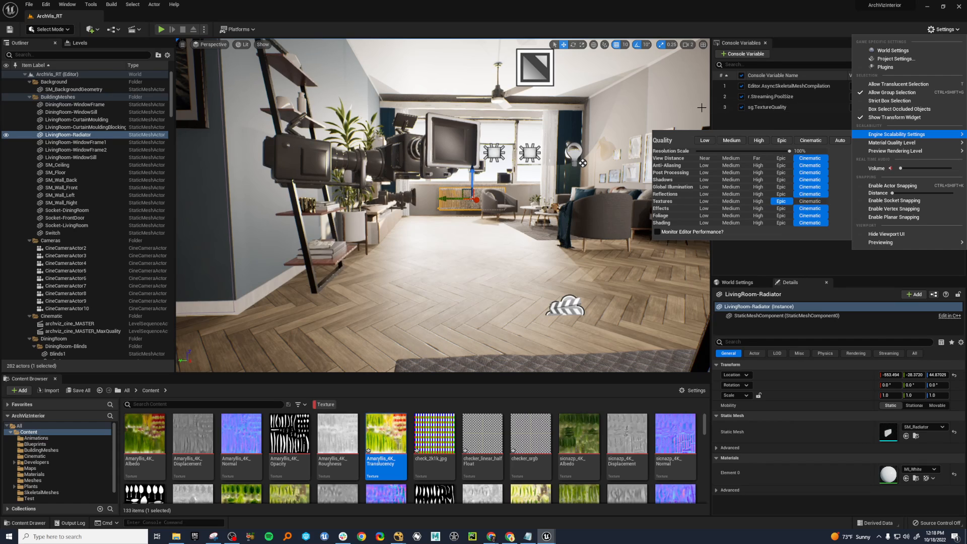
left_click(785, 18)
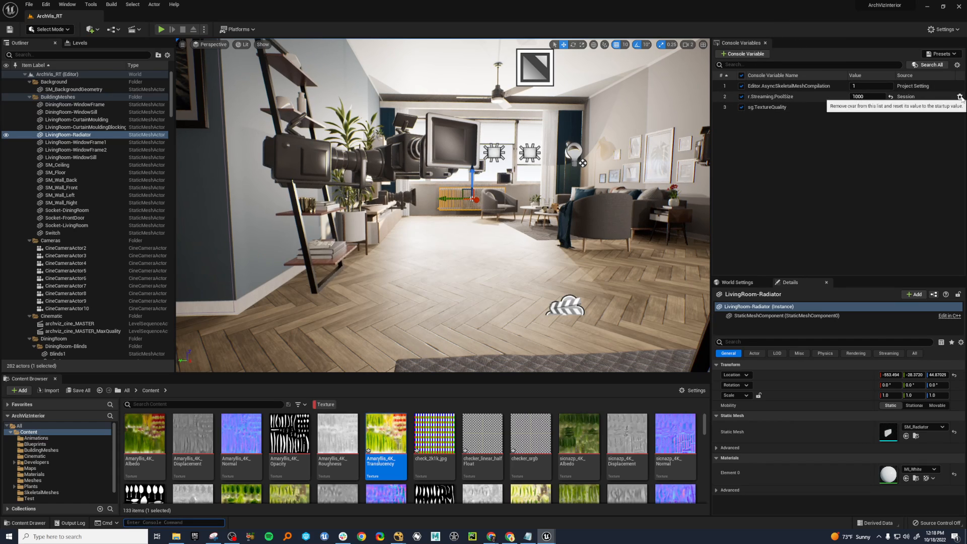
Switch the Textures scalability to Cinematic and back to Epic.
left_click(943, 29)
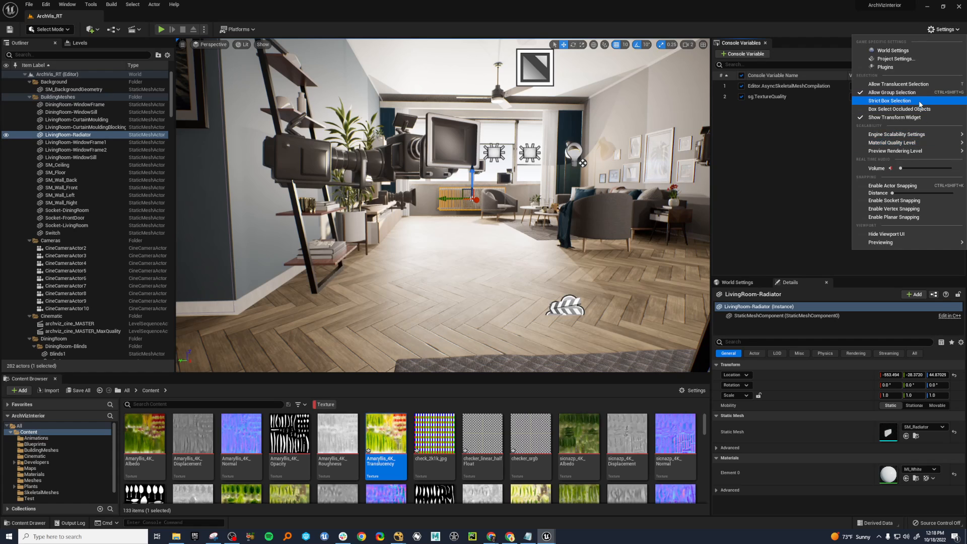
mouse_move(923, 134)
left_click(809, 203)
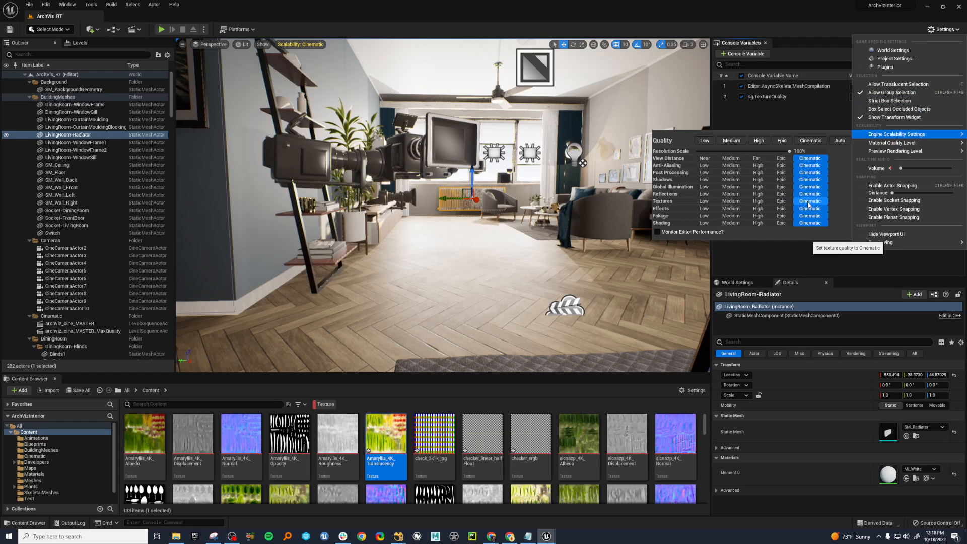
left_click(781, 202)
left_click(795, 18)
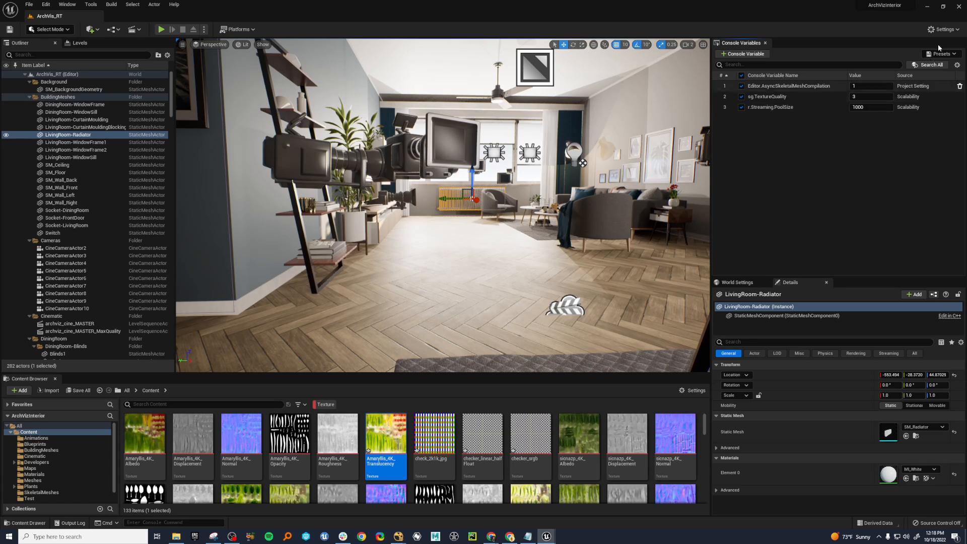
Set the Textures scalability to High.
left_click(946, 29)
mouse_move(919, 136)
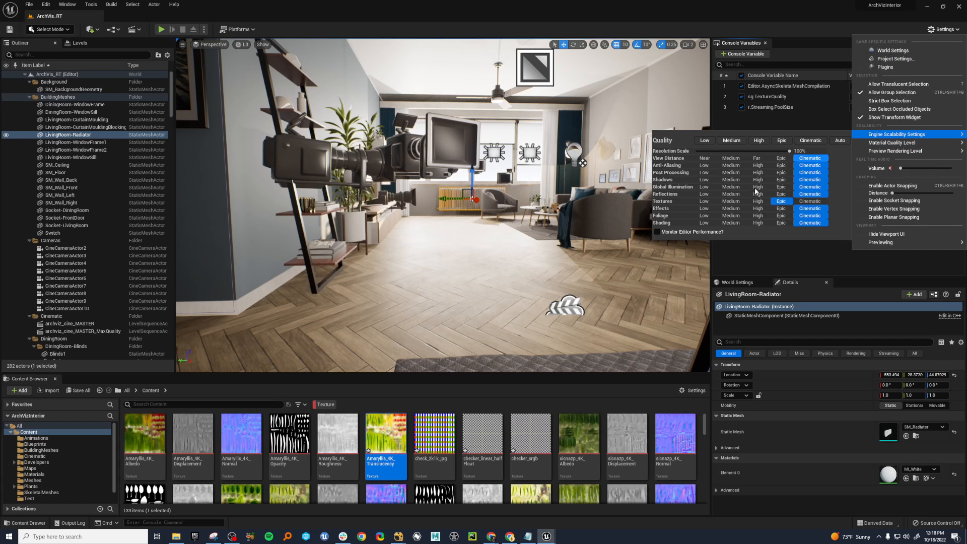
left_click(758, 201)
left_click(858, 107)
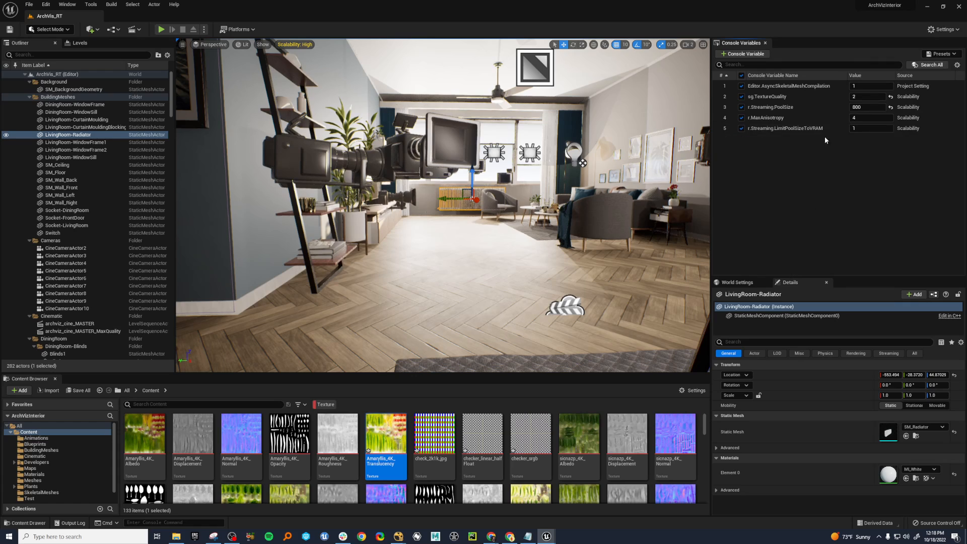
Set the Textures scalability to Cinematic.
left_click(945, 29)
mouse_move(906, 137)
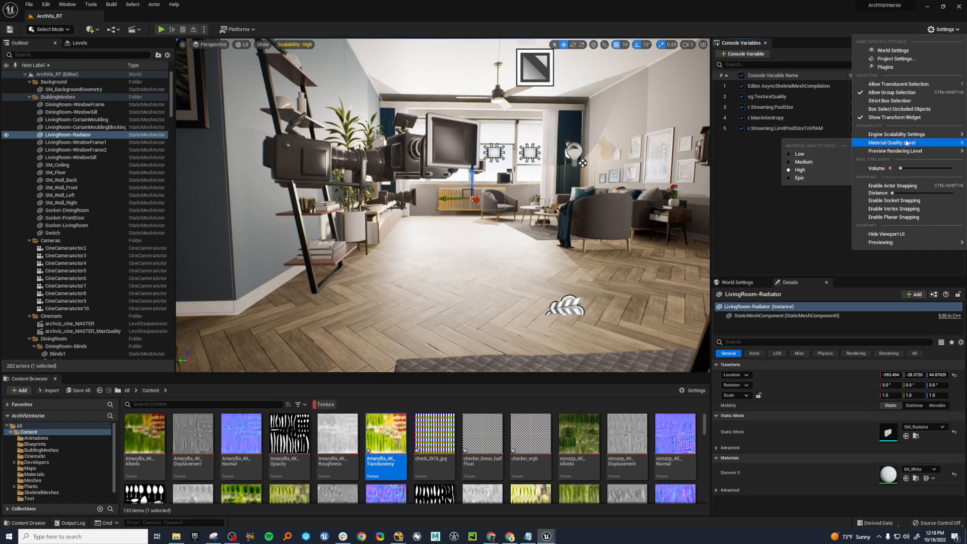
left_click(810, 201)
left_click(845, 111)
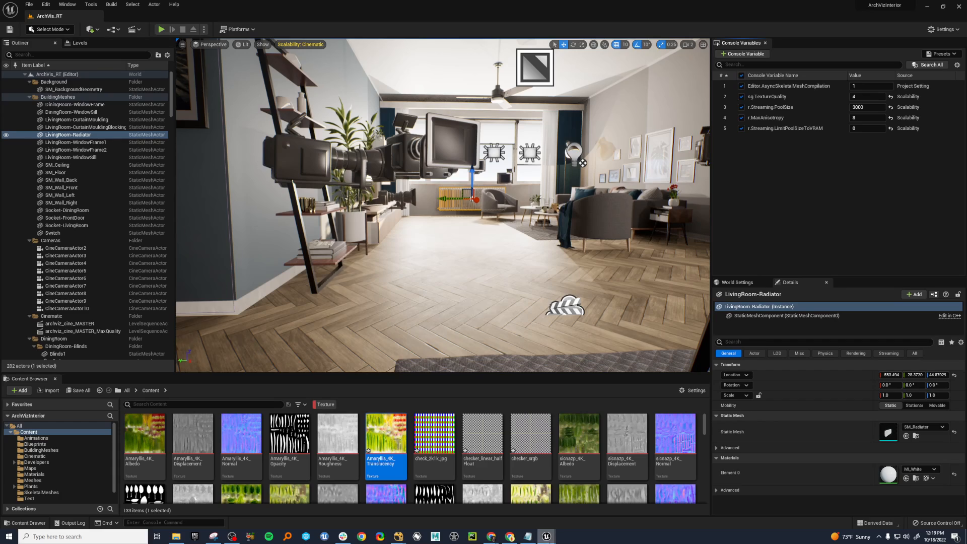
Open the archviz_cine_MASTER job's configuration in the Movie Render Queue and add the Game Overrides setting.
mouse_move(547, 536)
left_click(613, 514)
left_click_drag(0, 220, 469, 165)
left_click(296, 179)
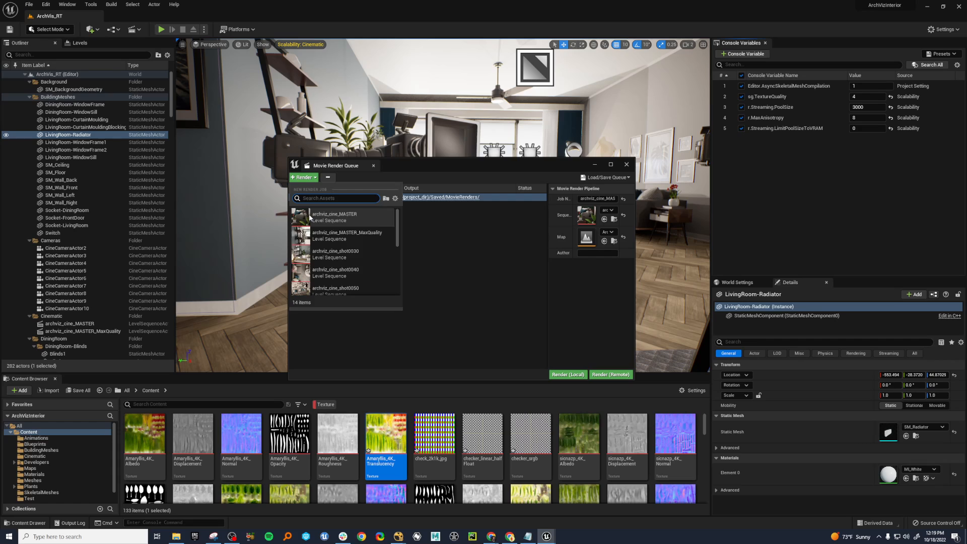
left_click(423, 226)
left_click(363, 197)
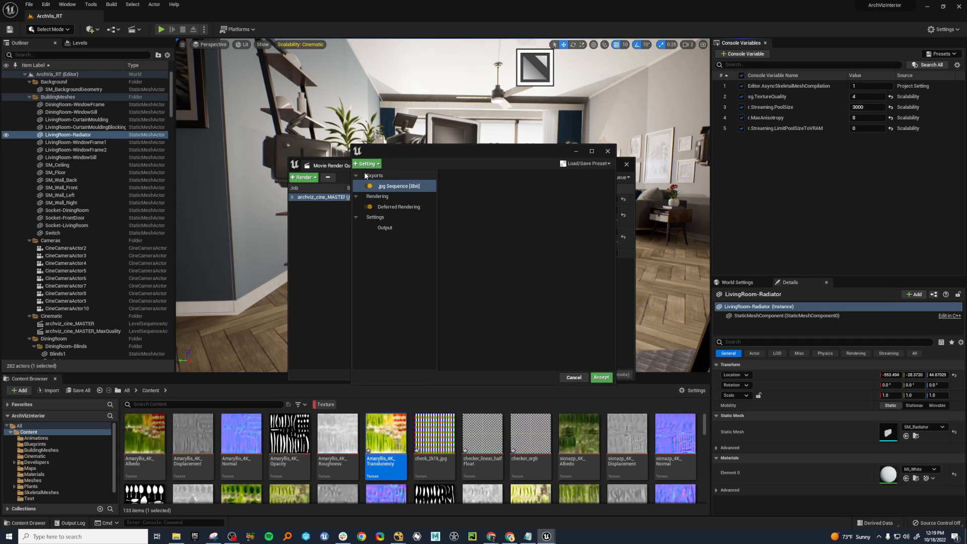
left_click(366, 164)
left_click(387, 232)
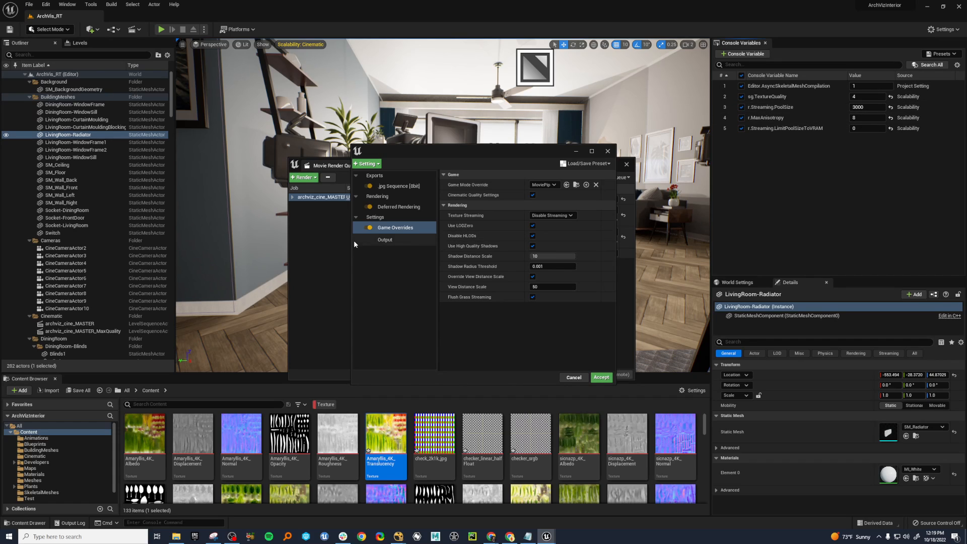
Add a Console Variables setting with r.streaming.poolsize at 100000 to the job configuration, and close the render queue without accepting.
left_click(372, 165)
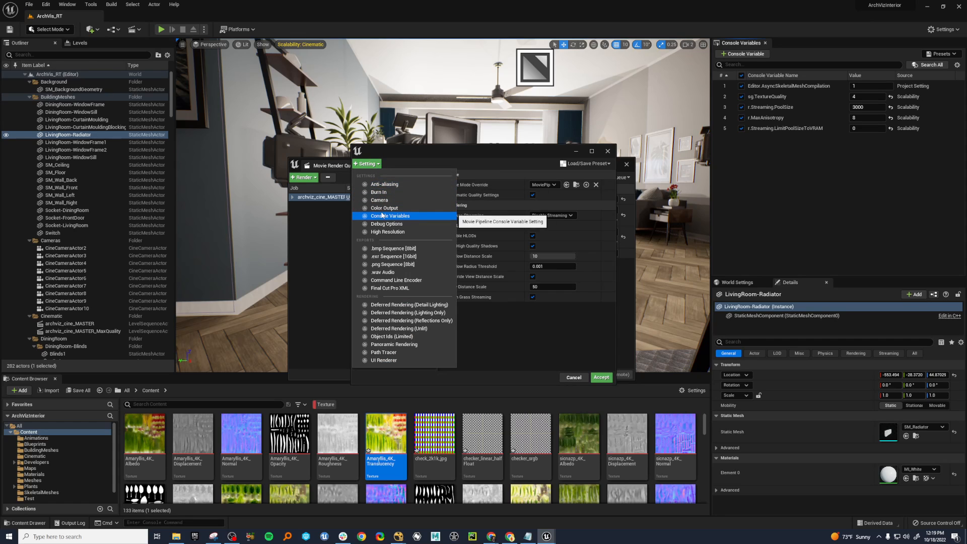
left_click(386, 215)
left_click(579, 186)
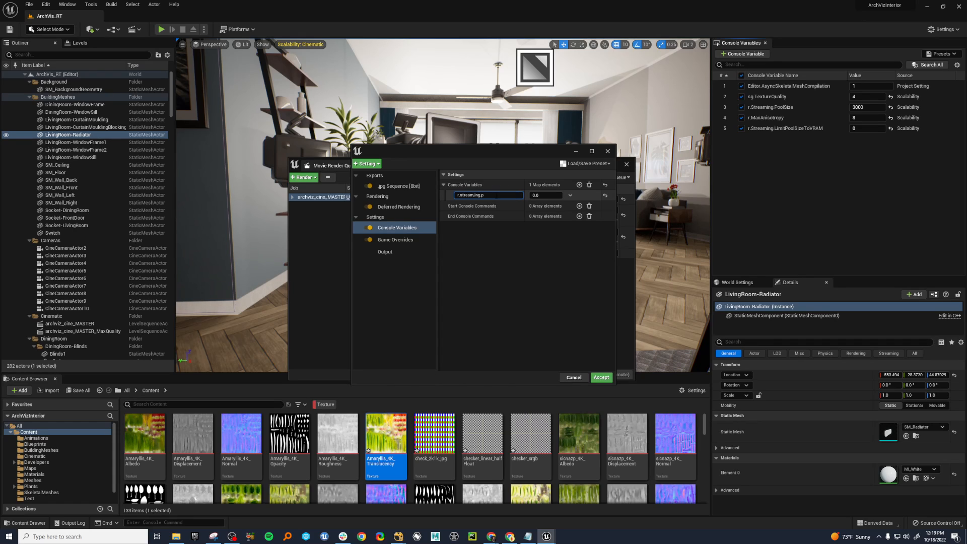
left_click(552, 196)
left_click(608, 151)
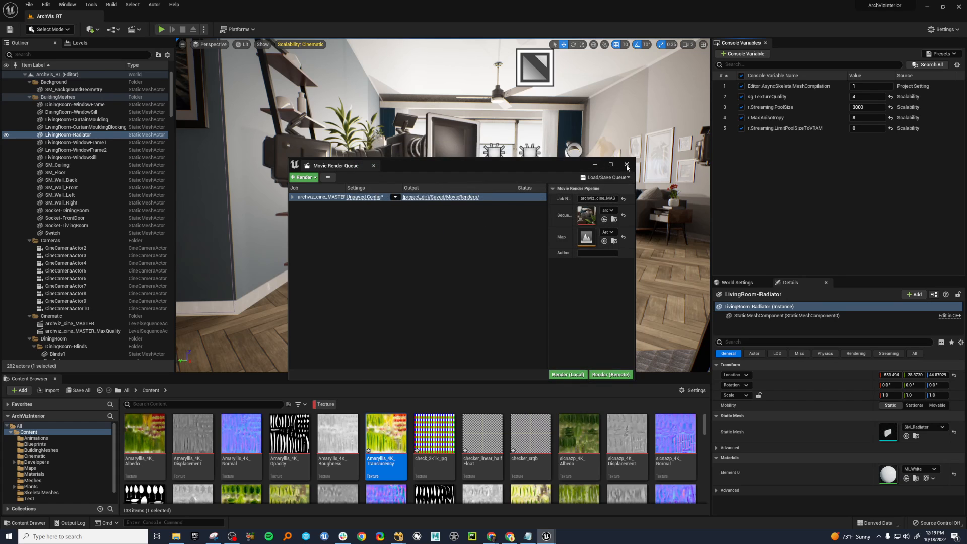
left_click(627, 165)
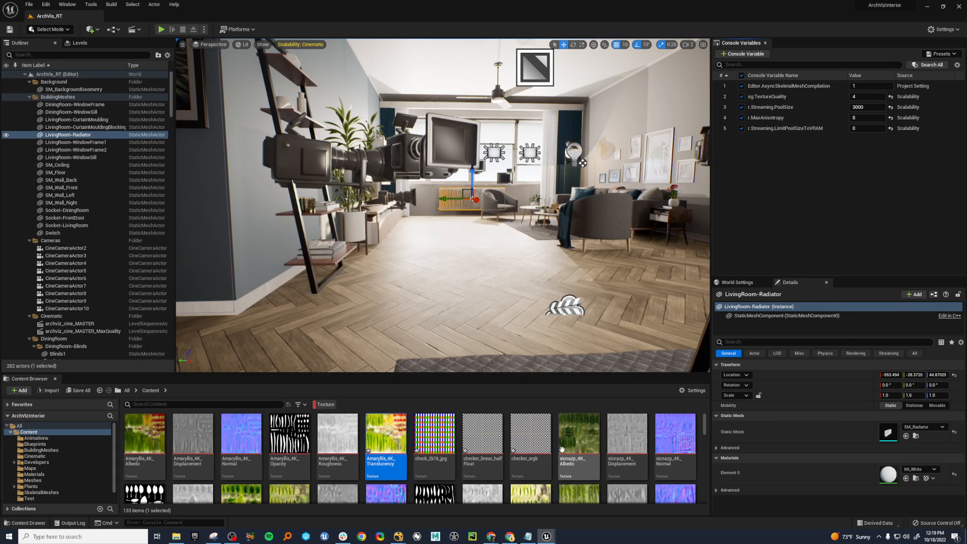
Switch to the DefaultScalability file in Notepad and examine the r.Streaming.PoolSize entries of the TextureQuality levels.
left_click(536, 540)
left_click(231, 283)
scroll(203, 209, "up", 7)
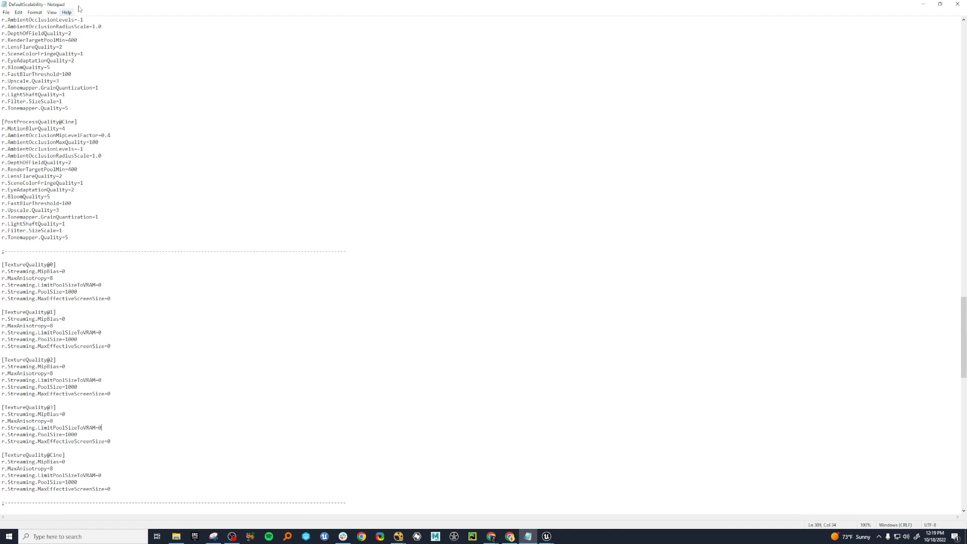
scroll(174, 312, "down", 3)
scroll(159, 320, "down", 3)
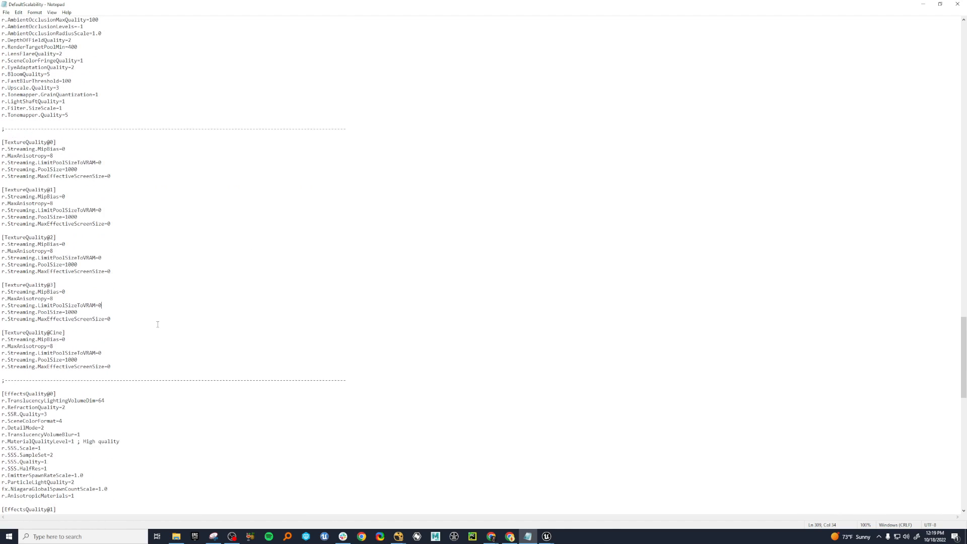
left_click_drag(108, 359, 44, 360)
left_click_drag(84, 313, 26, 313)
left_click_drag(91, 265, 39, 265)
left_click_drag(93, 218, 42, 217)
left_click(205, 200)
left_click(923, 4)
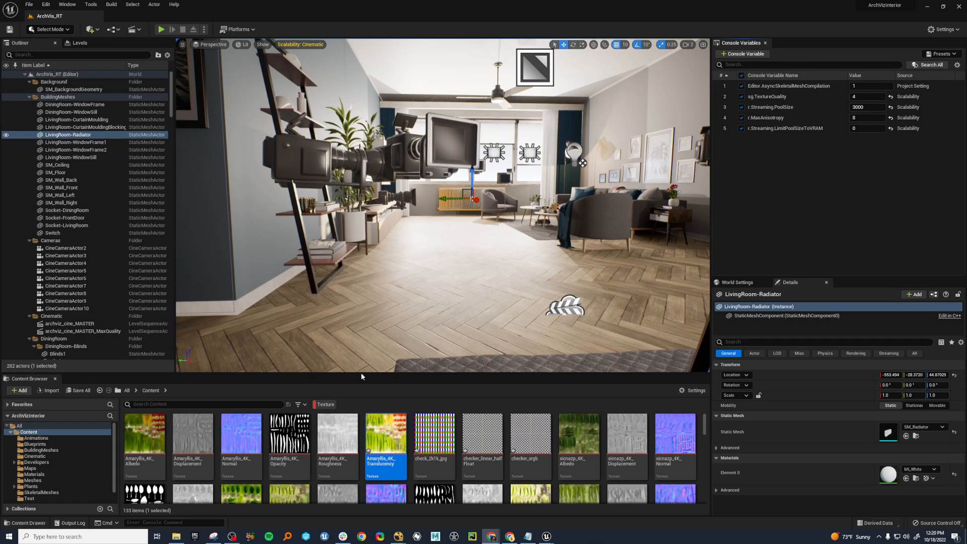
Set the r.Streaming.PoolSize console variable to 10000.
mouse_move(398, 212)
right_mouse_down()
mouse_move(443, 208)
mouse_move(272, 215)
mouse_move(385, 209)
right_mouse_up()
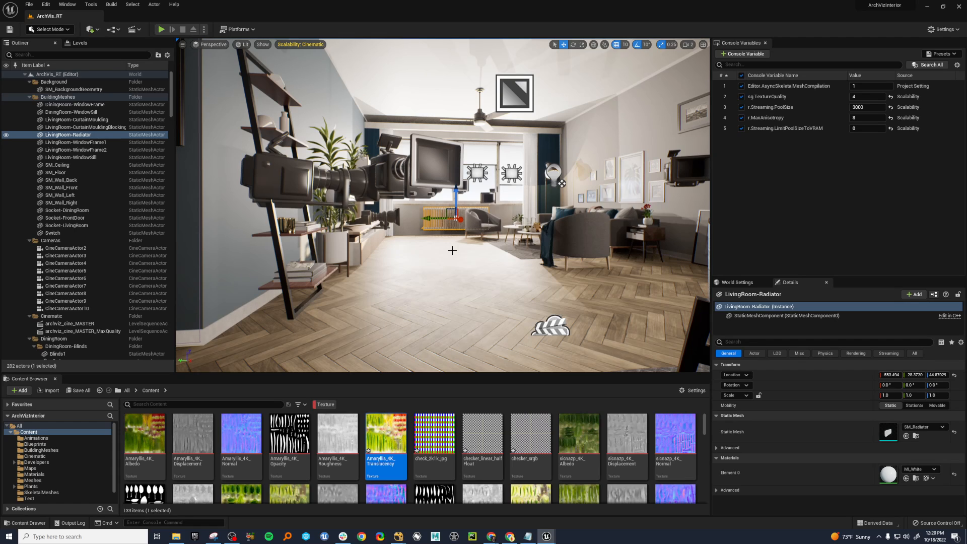
right_click_drag(443, 252, 485, 252)
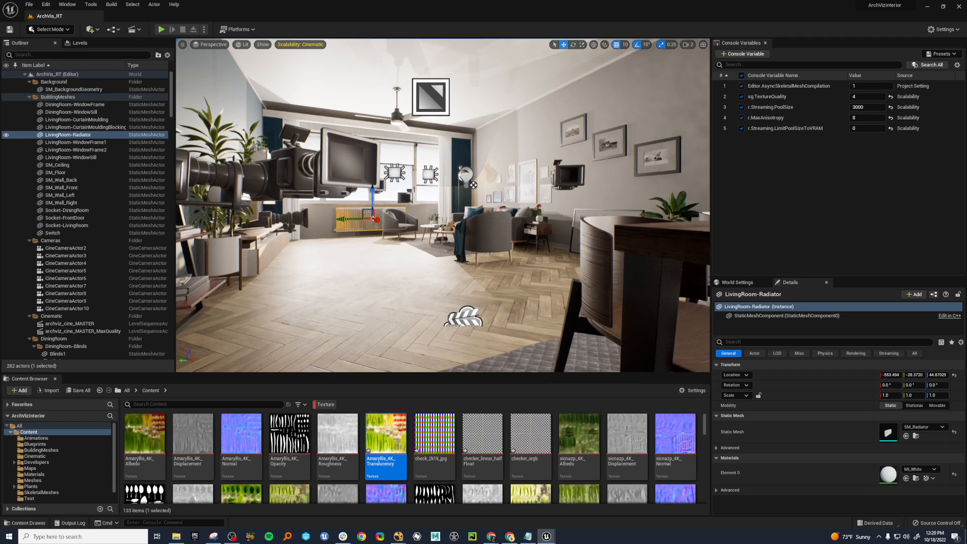
left_click(867, 107)
type("10000")
key("Return")
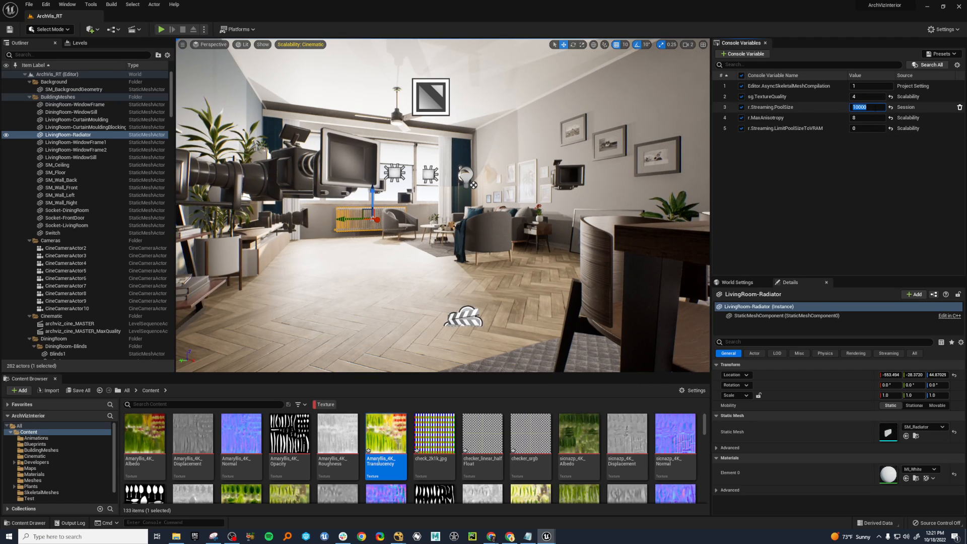
Look around the living room and dining area to examine how textures stream in as the camera moves and turns.
right_click_drag(373, 235, 355, 230)
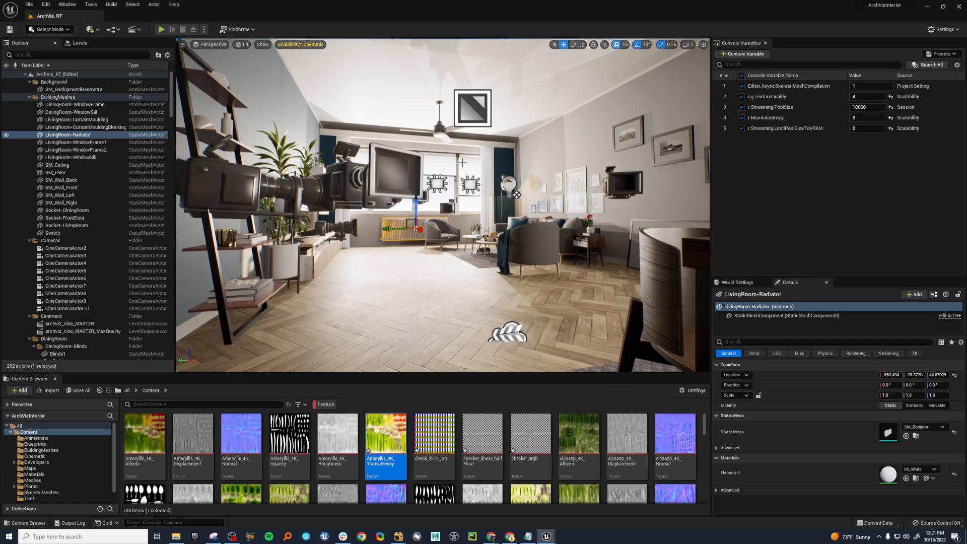
right_click_drag(364, 259, 597, 252)
key("s")
key("e")
right_click_drag(274, 353, 284, 372)
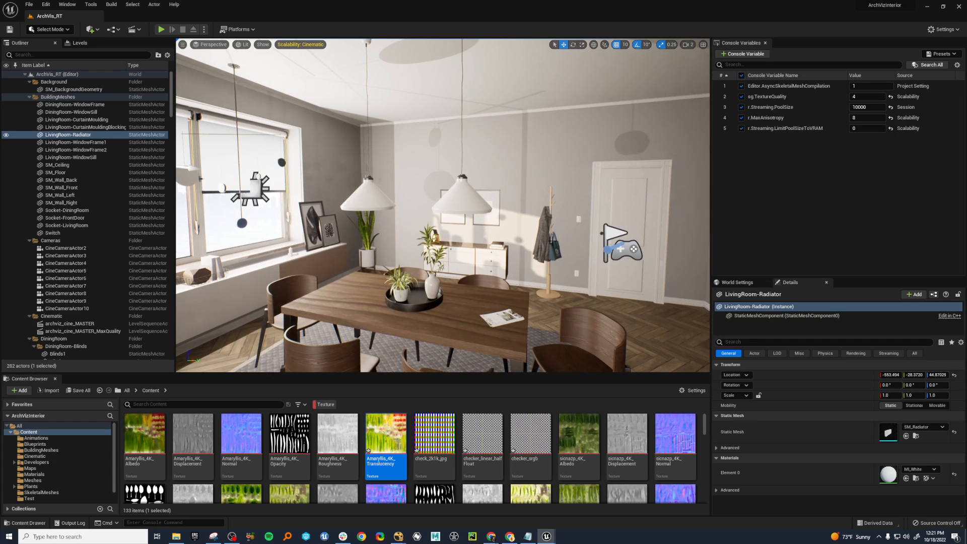
key("f")
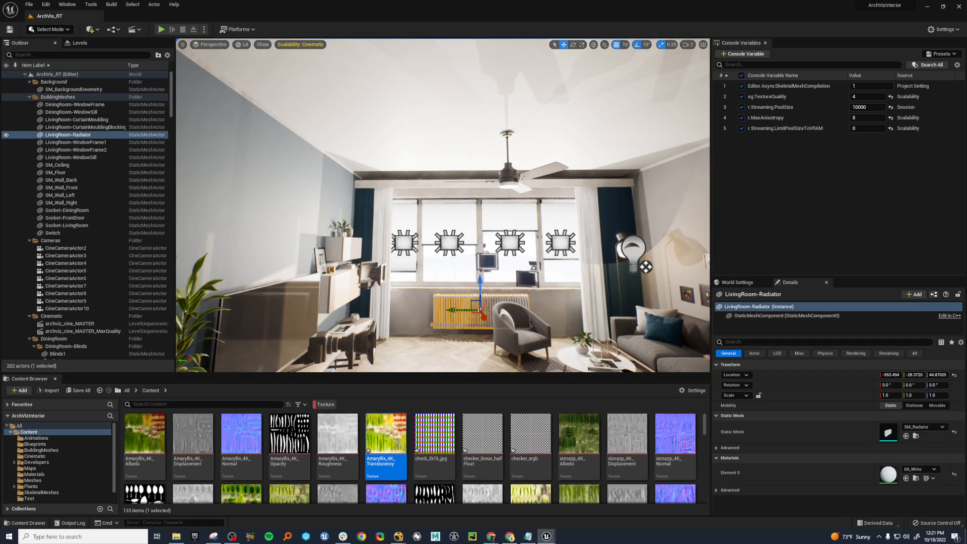
right_click_drag(383, 242, 645, 257)
key("f")
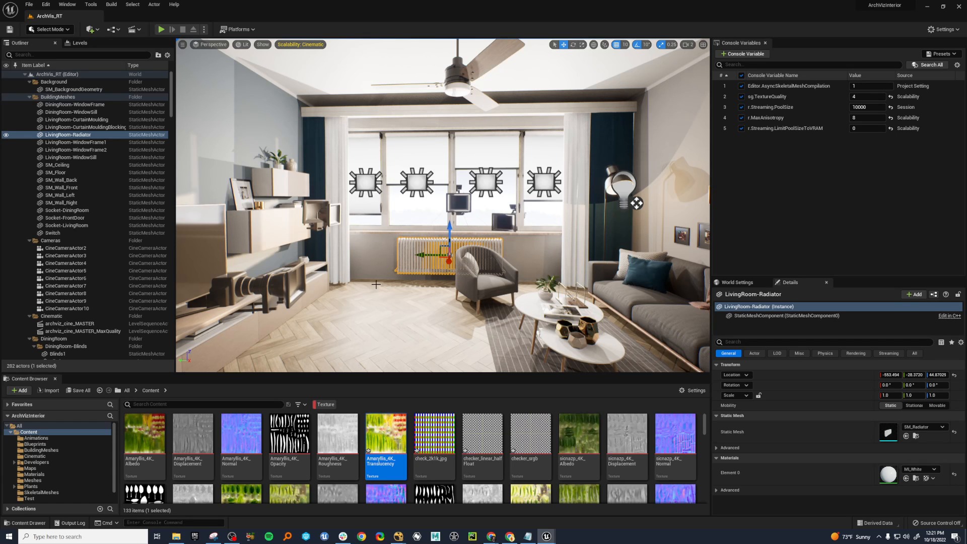
key("f")
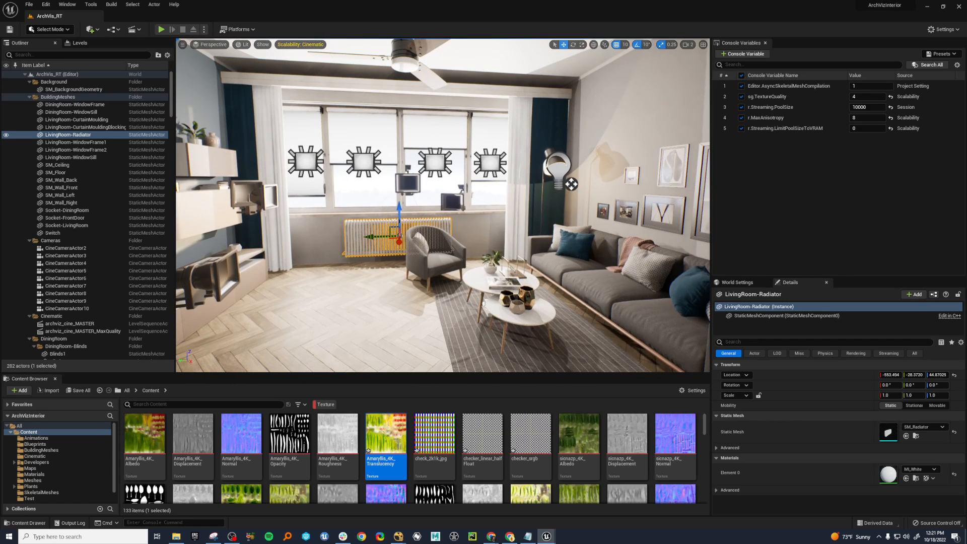
mouse_move(443, 206)
right_mouse_down()
mouse_move(655, 207)
mouse_move(438, 200)
right_mouse_up()
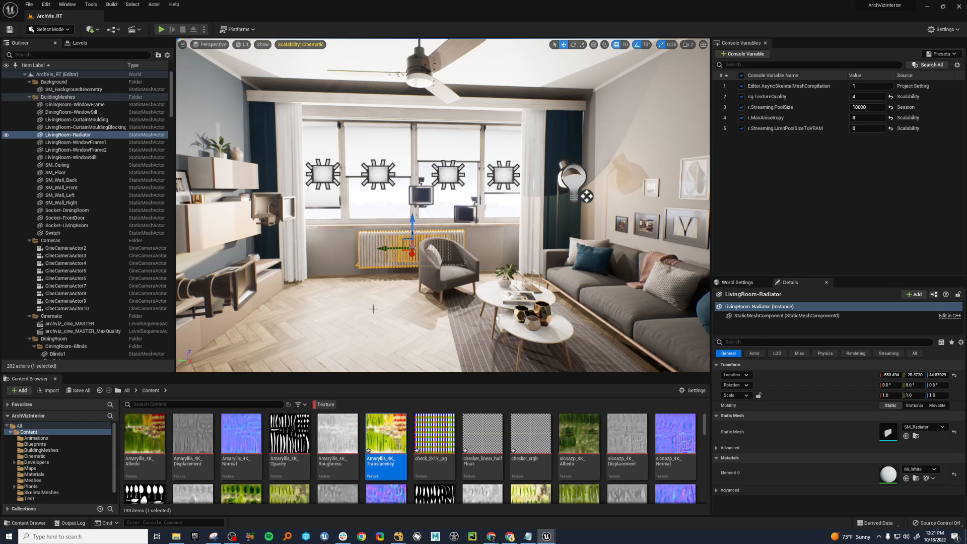
right_click_drag(373, 308, 273, 283)
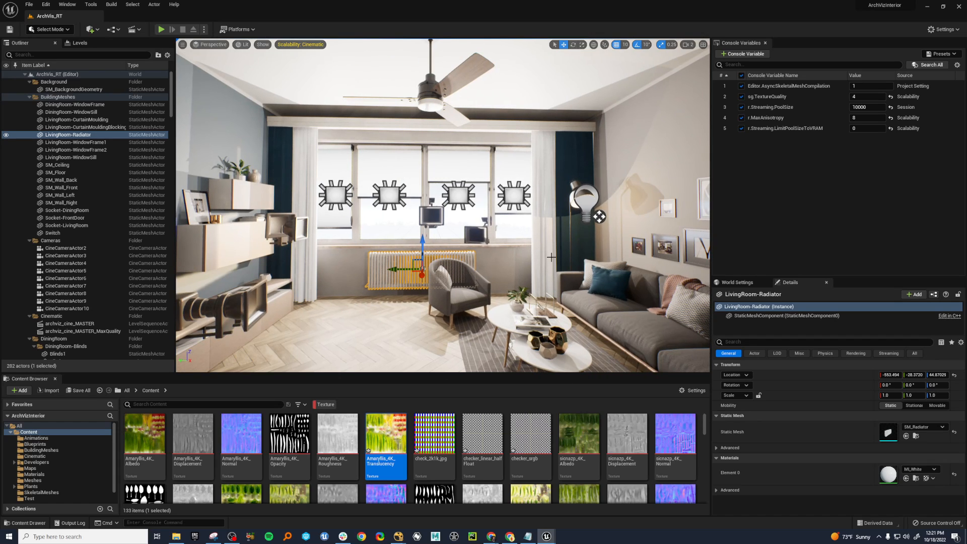
right_click_drag(331, 148, 270, 136)
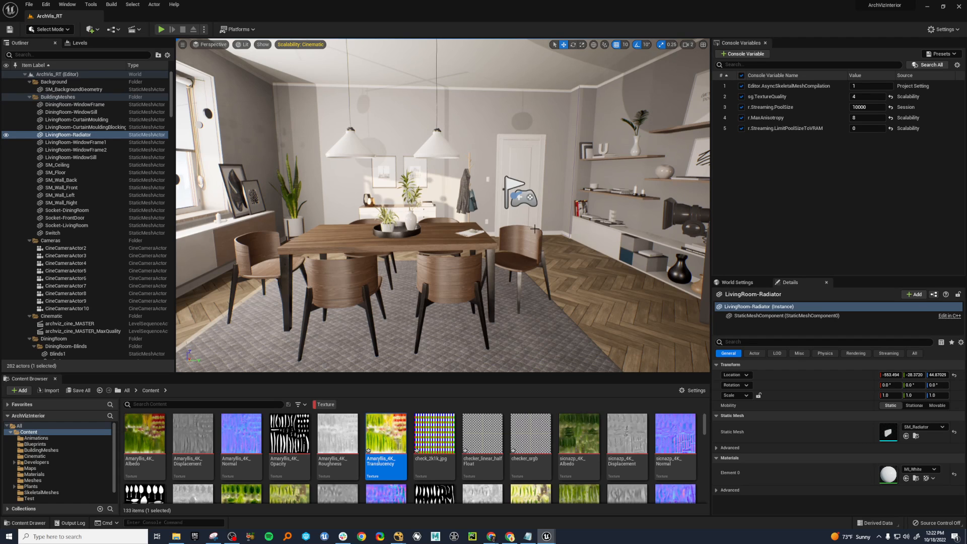
key("f")
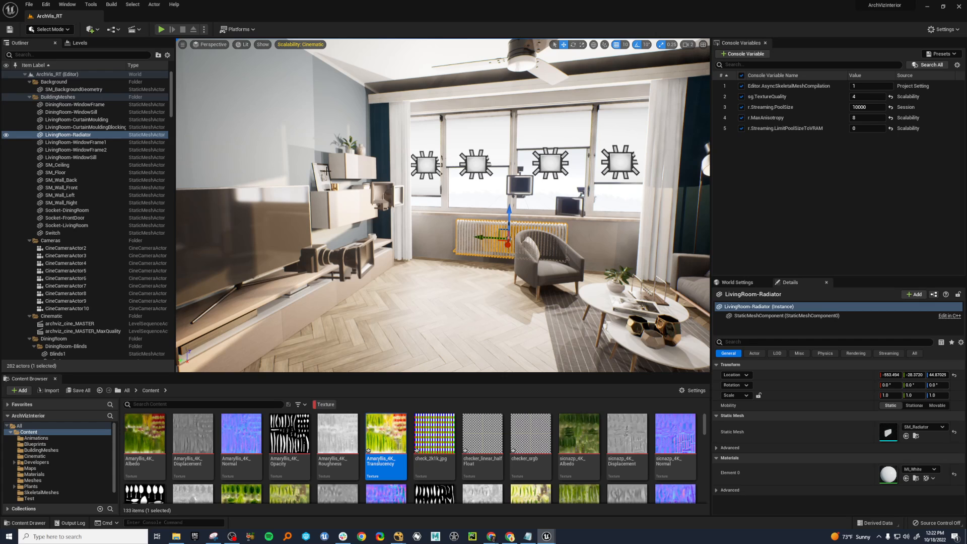
Select the small TV shelf, standing lamp and hanging dining light in alternation to compare objects entering and leaving the view.
left_click(350, 163)
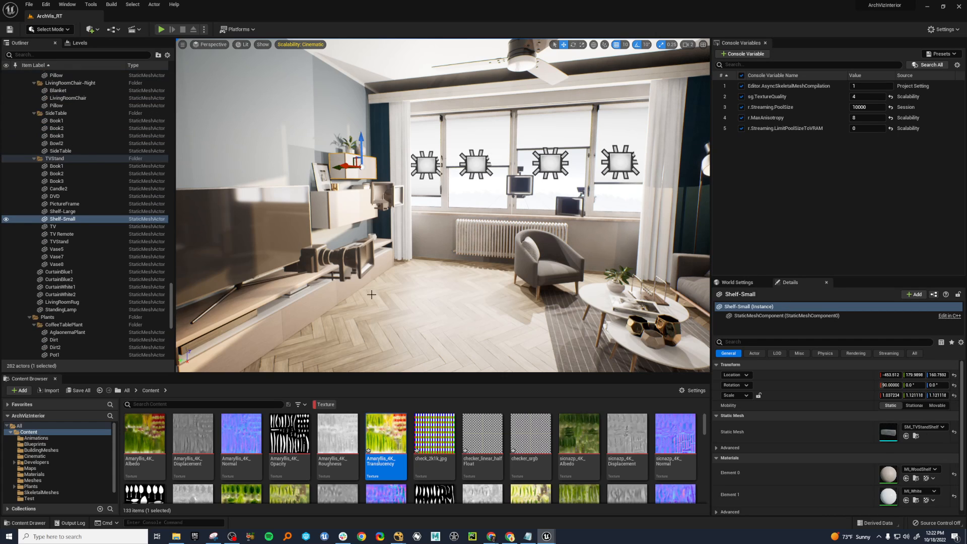
right_click_drag(372, 295, 478, 294)
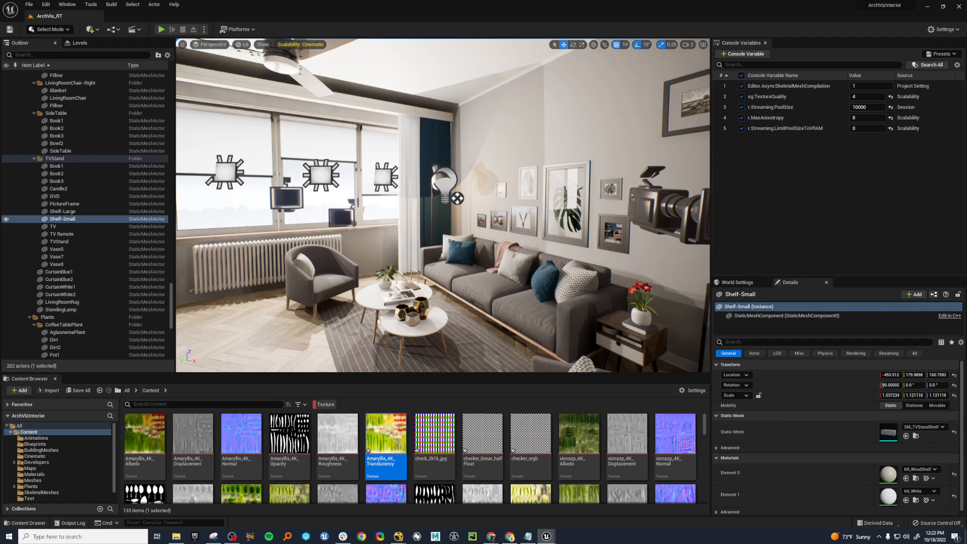
left_click(434, 197)
right_click_drag(436, 254, 543, 256)
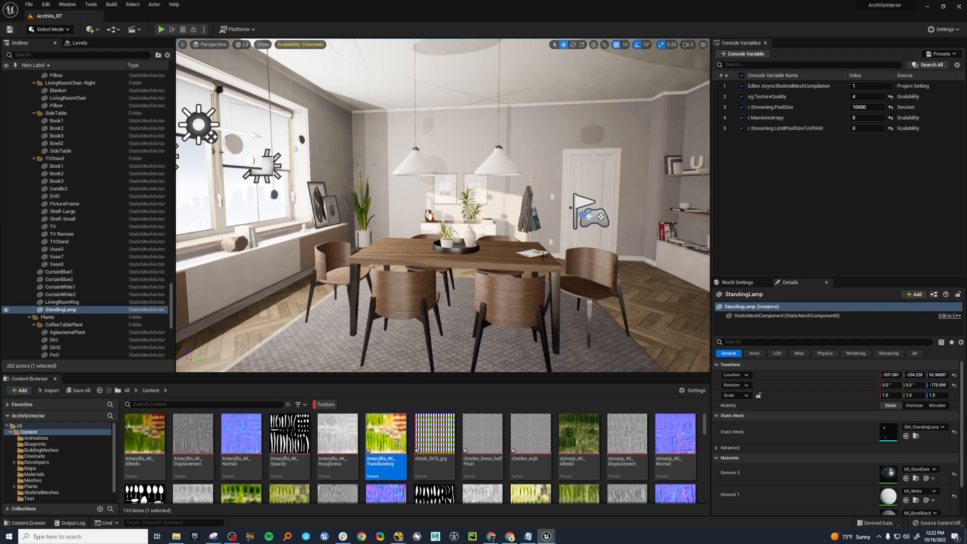
left_click(501, 173)
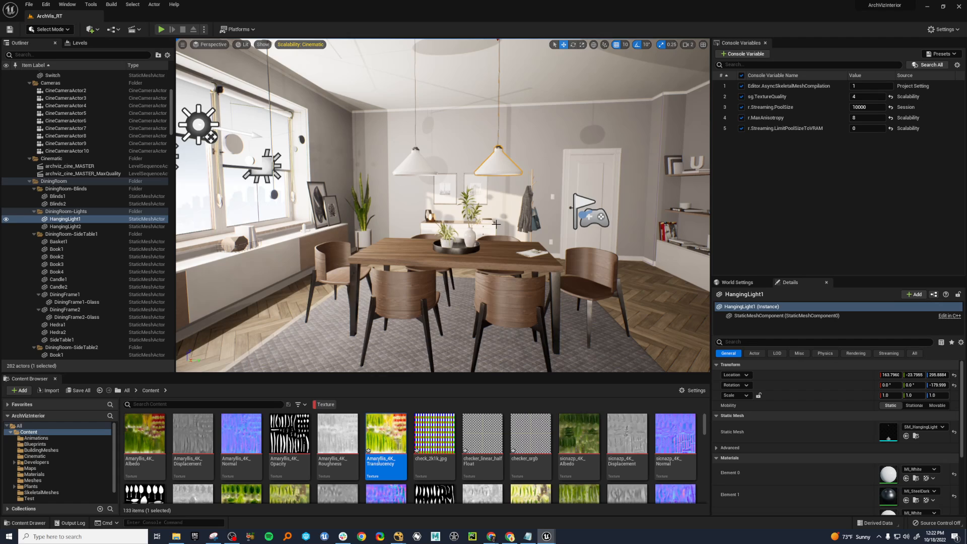
right_click_drag(496, 224, 786, 225)
left_click(418, 175)
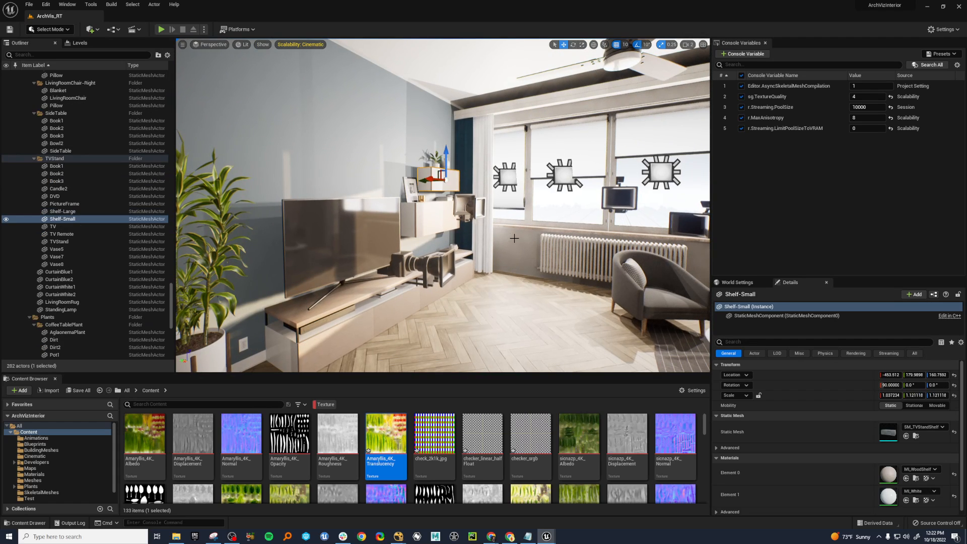
right_click_drag(562, 194, 773, 200)
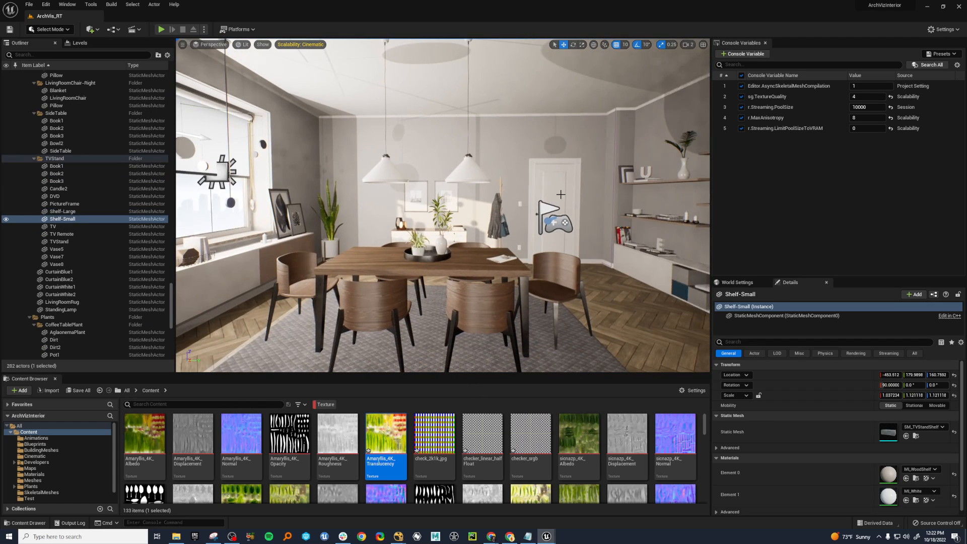
left_click(463, 173)
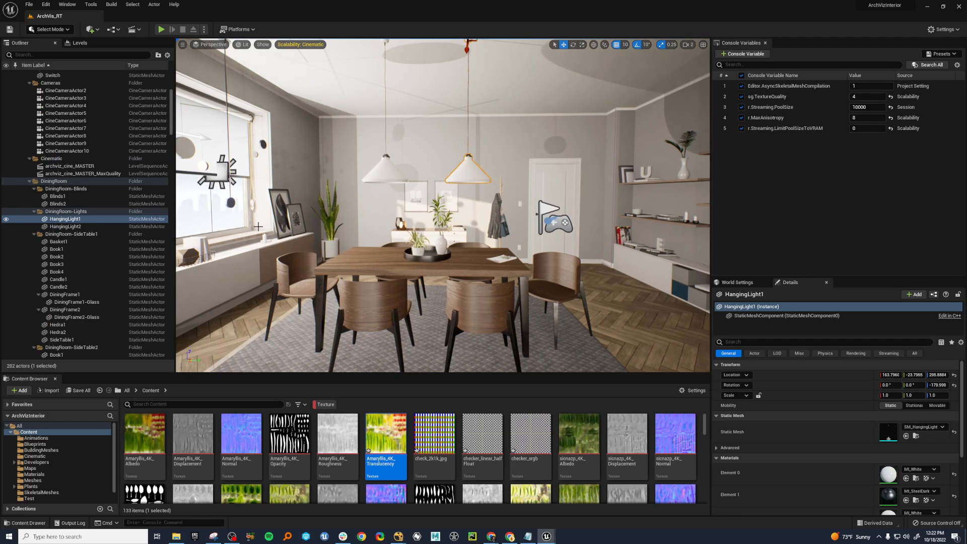
right_click_drag(448, 282, 715, 282)
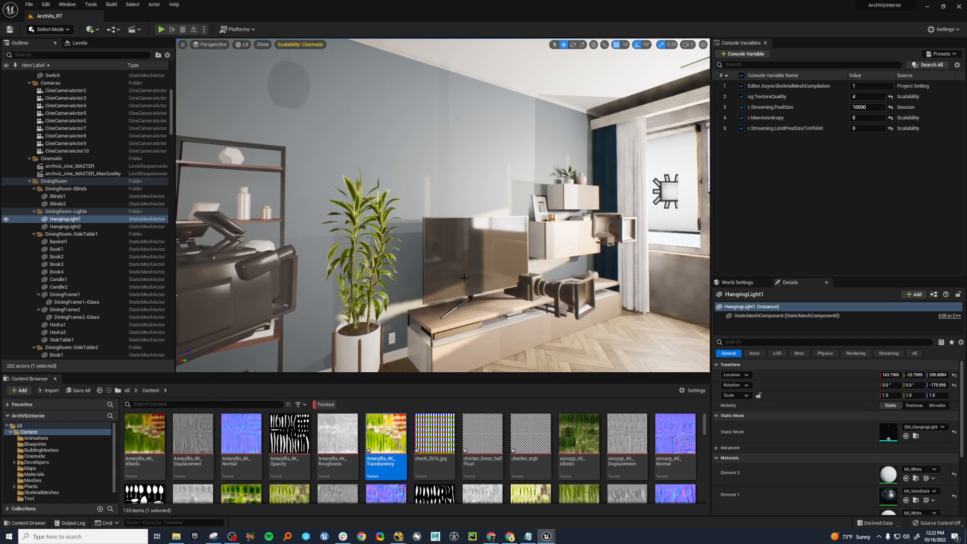
key("f")
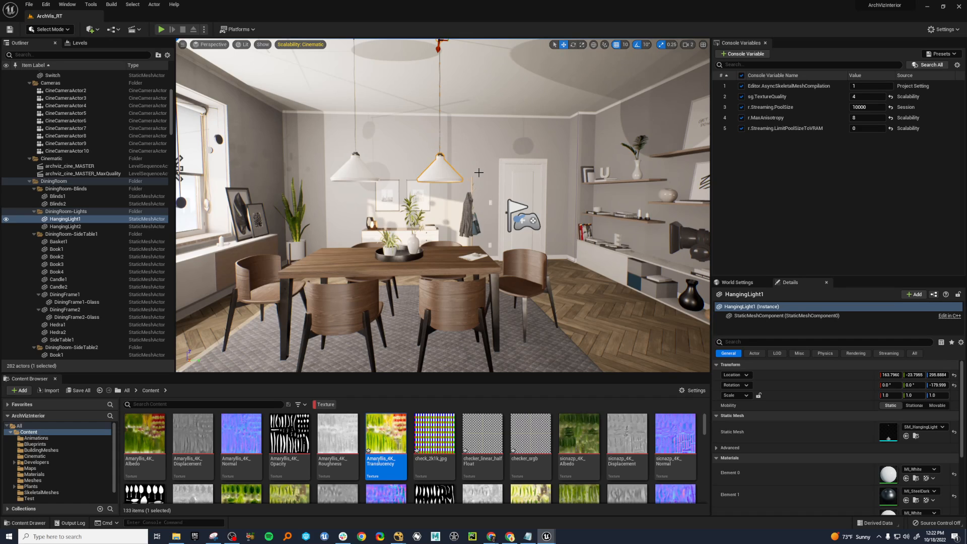
Set the r.Streaming.PoolSize console variable to 10.
left_click(867, 106)
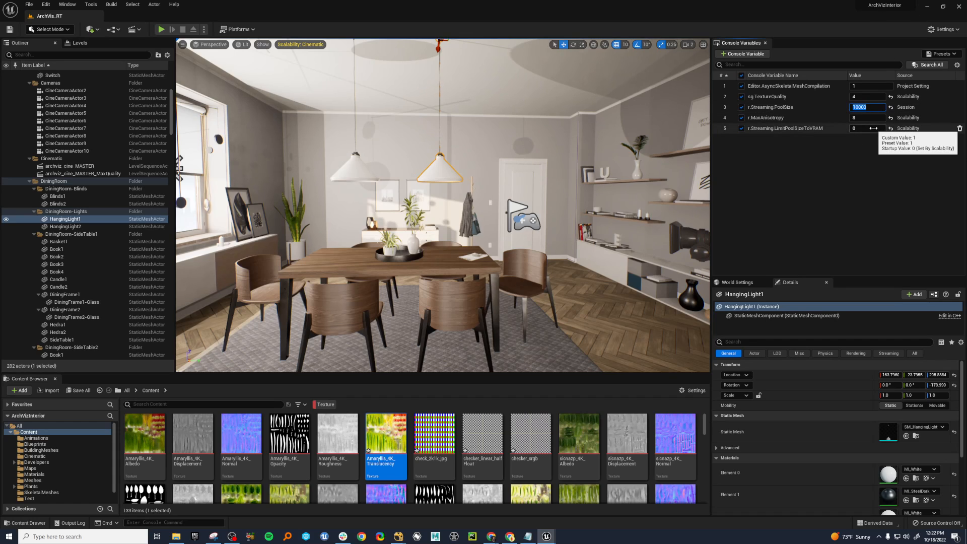
type("3000")
key("BackSpace")
key("BackSpace")
key("BackSpace")
type("10")
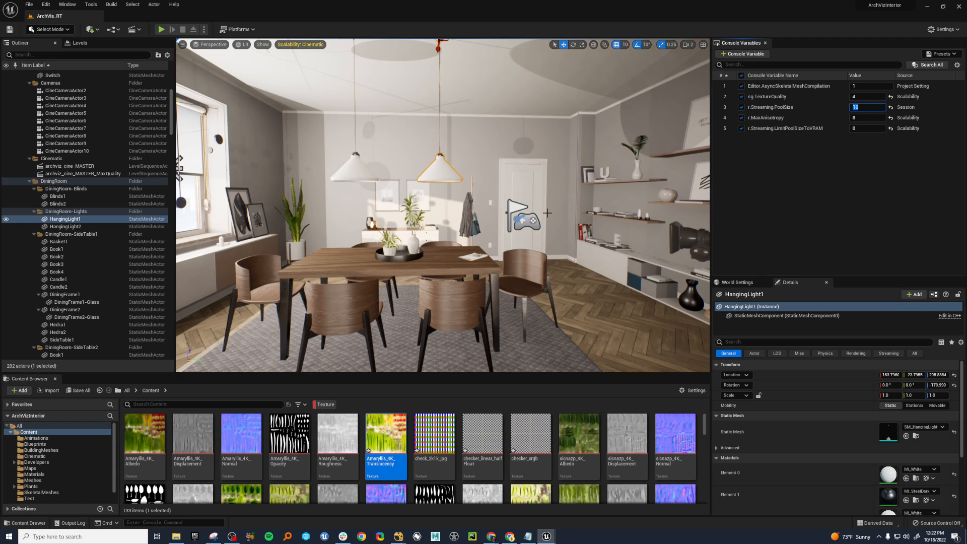
Examine the living and dining areas with the reduced texture pool, and select the living room radiator.
right_click_drag(568, 231, 278, 227)
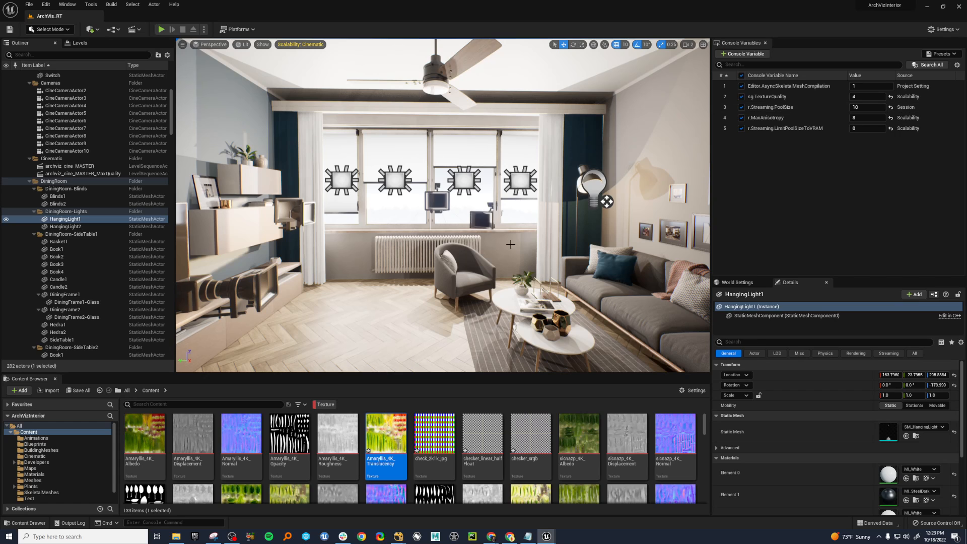
right_click_drag(511, 245, 705, 244)
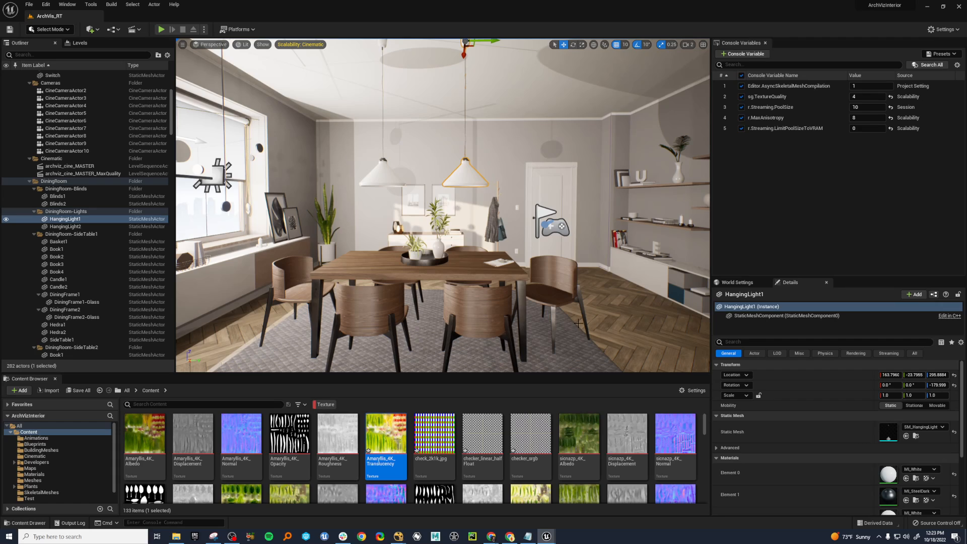
right_click_drag(579, 324, 703, 323)
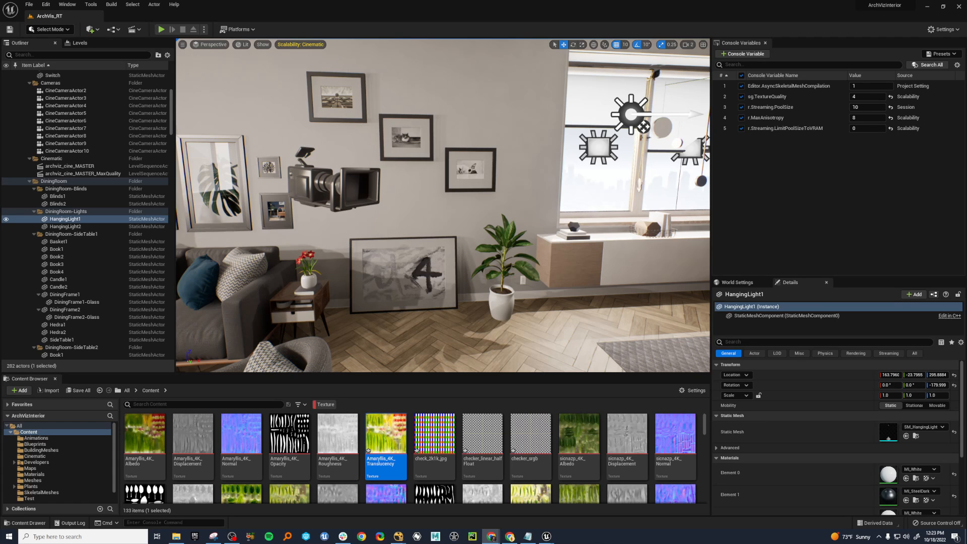
right_click_drag(509, 275, 330, 273)
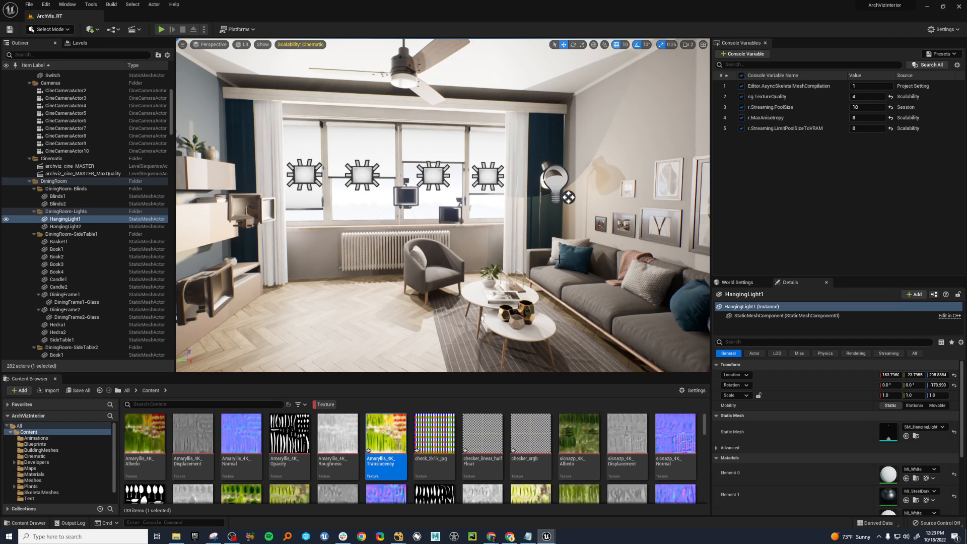
left_click(363, 251)
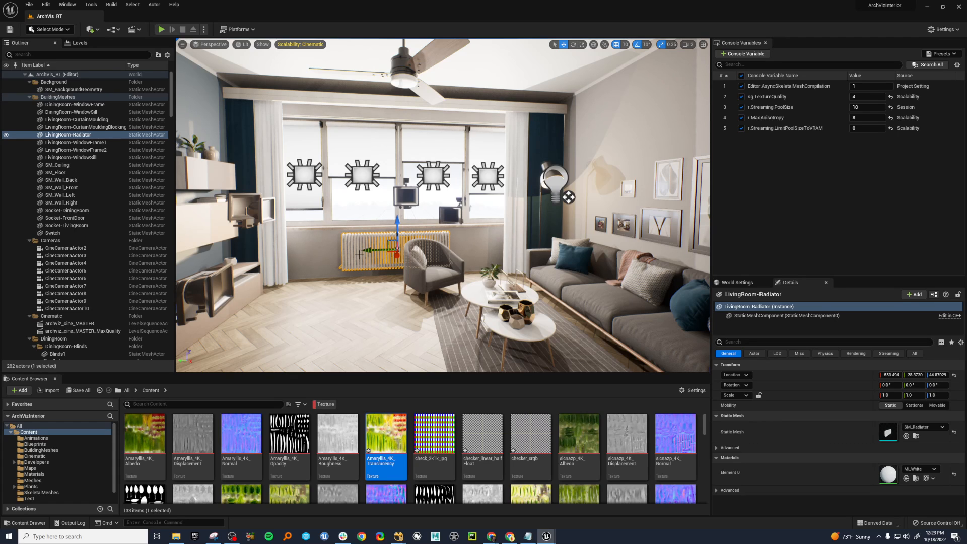
Look around the dining area, select the dining chair nearest the window, and move the texture editor out of the way.
right_click_drag(360, 254, 222, 256)
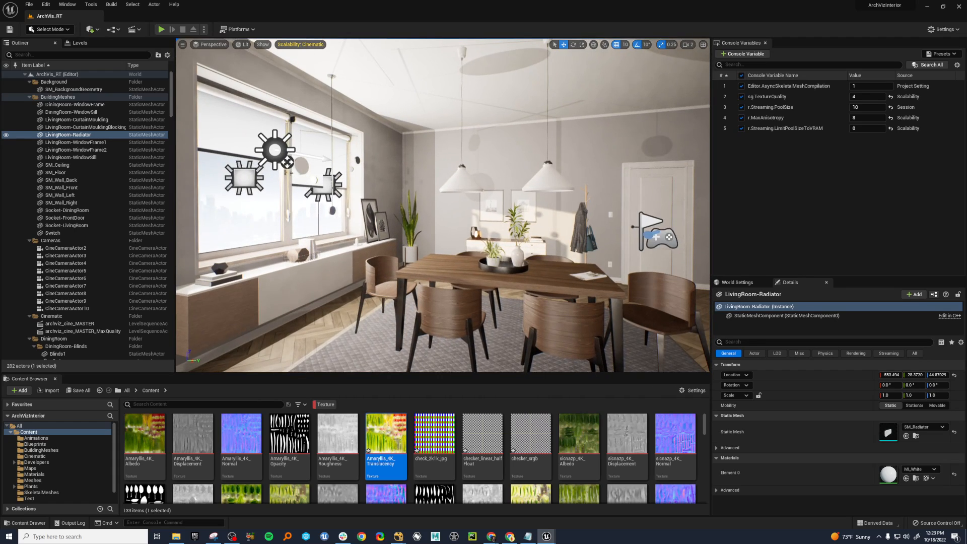
right_click_drag(499, 301, 693, 299)
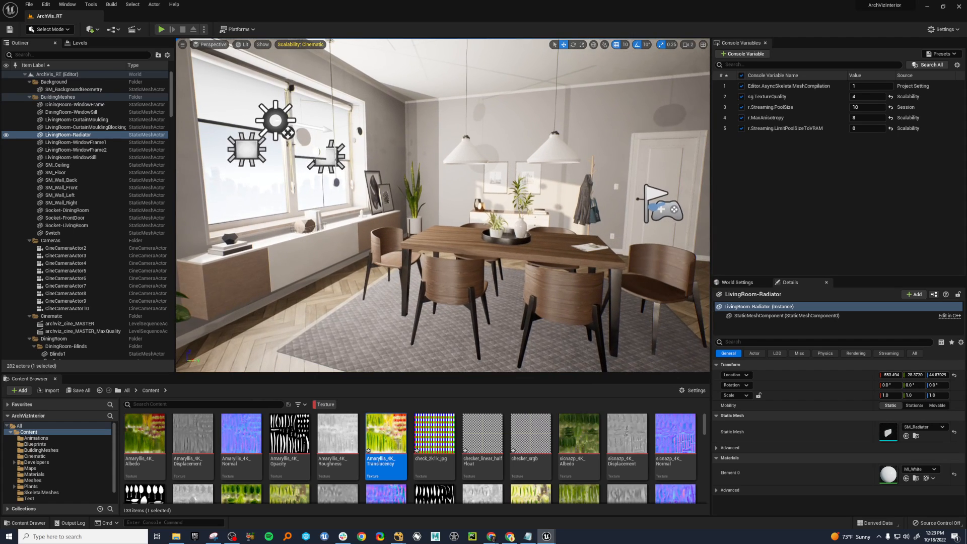
left_click(452, 291)
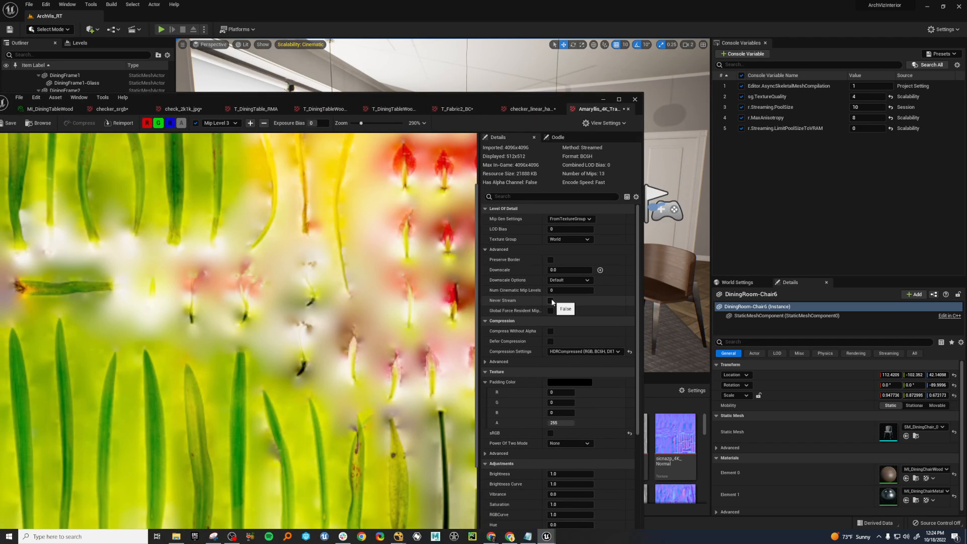
left_click_drag(582, 98, 0, 98)
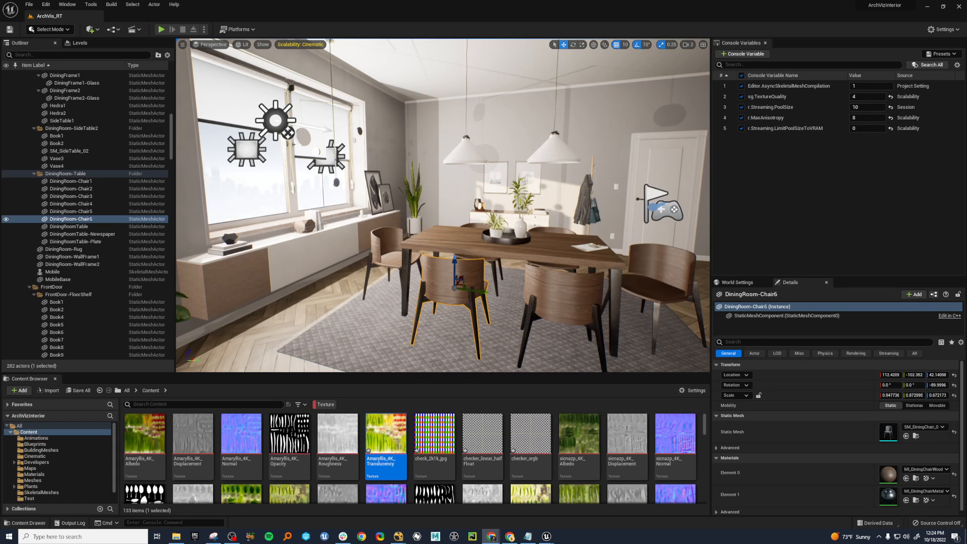
Add a Movie Render Queue job for the archviz_cine_MASTER sequence and open its render configuration.
left_click(67, 4)
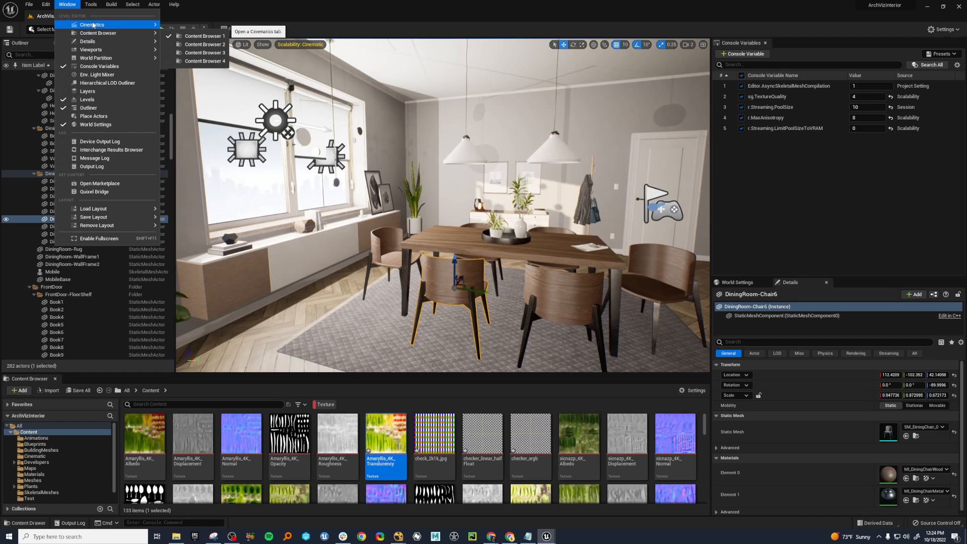
mouse_move(146, 24)
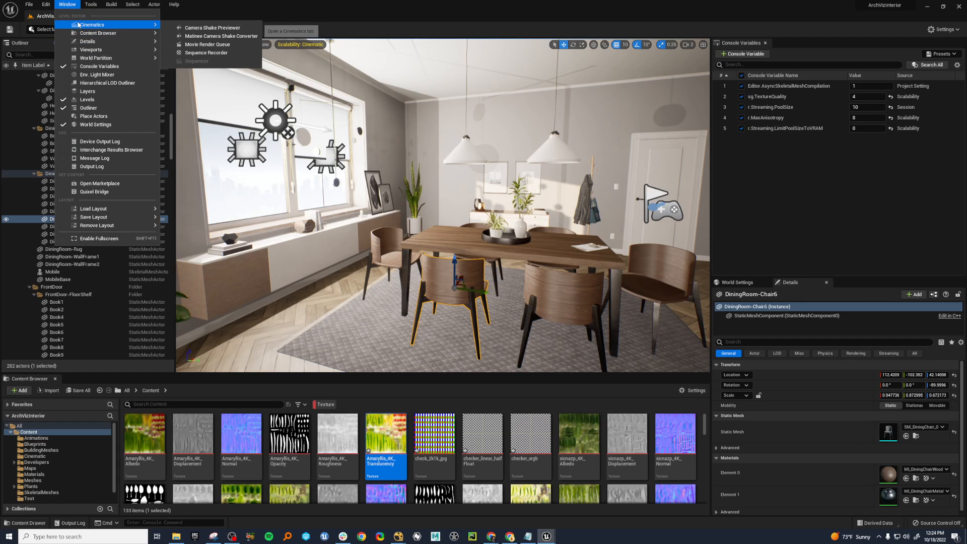
left_click(212, 45)
left_click_drag(463, 163, 646, 255)
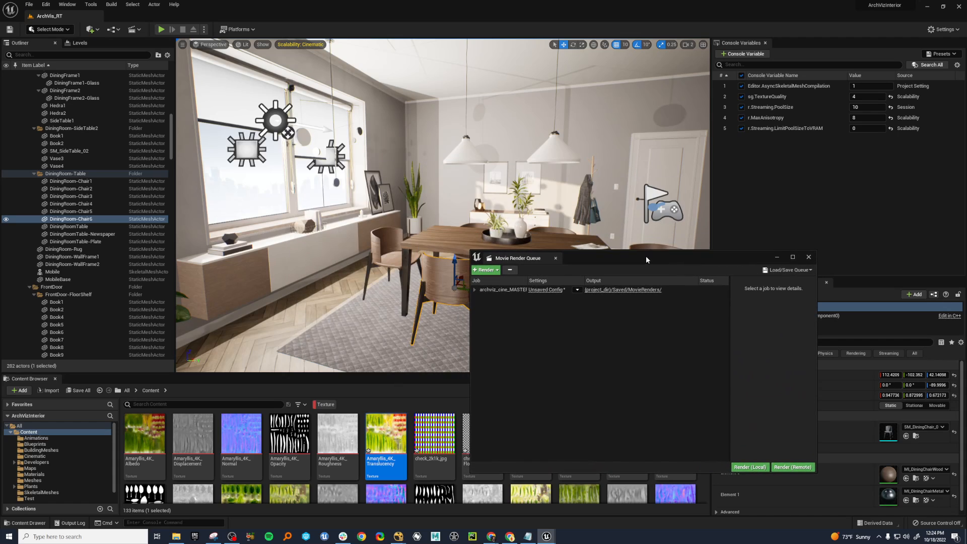
left_click(486, 270)
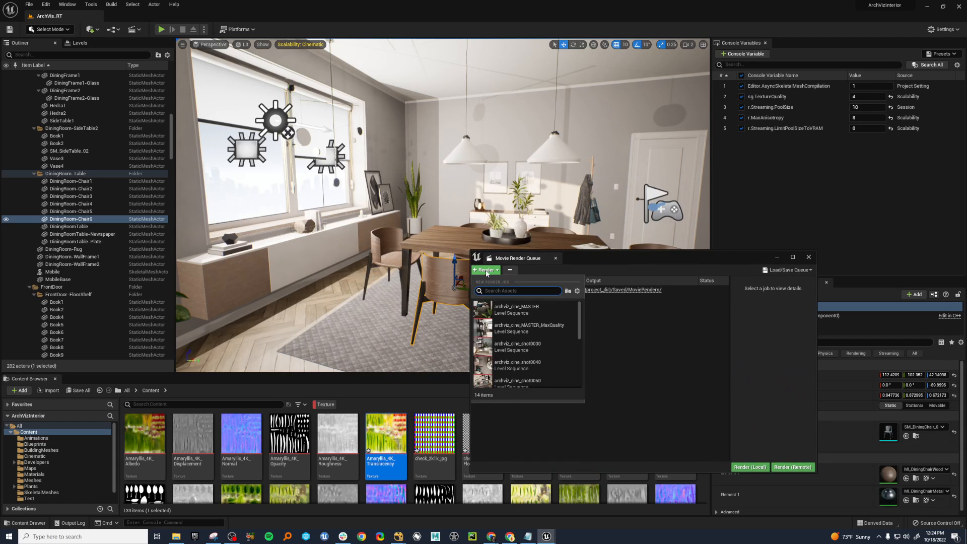
left_click(513, 306)
left_click(551, 298)
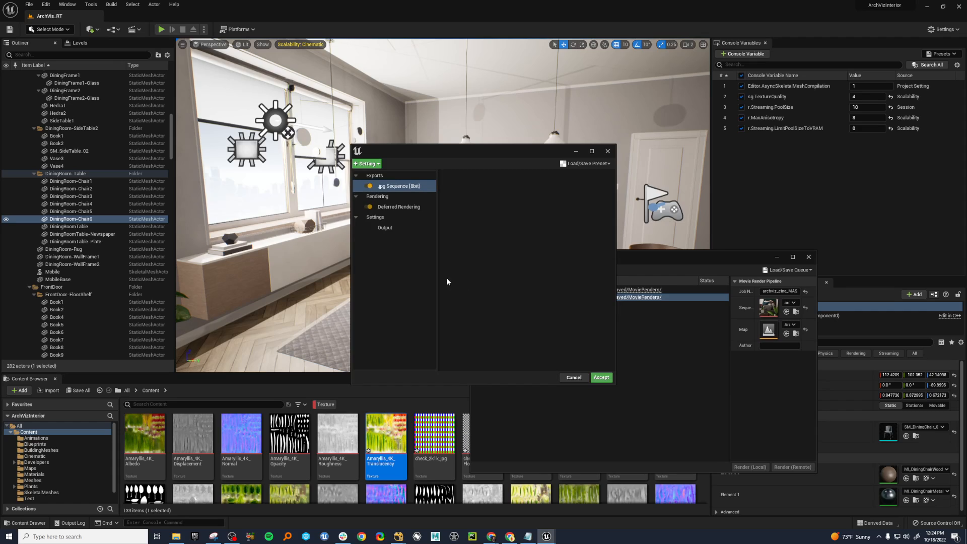
Try Game Overrides with Texture Streaming set to Don't Override, and close the configuration and render queue without accepting.
left_click(367, 164)
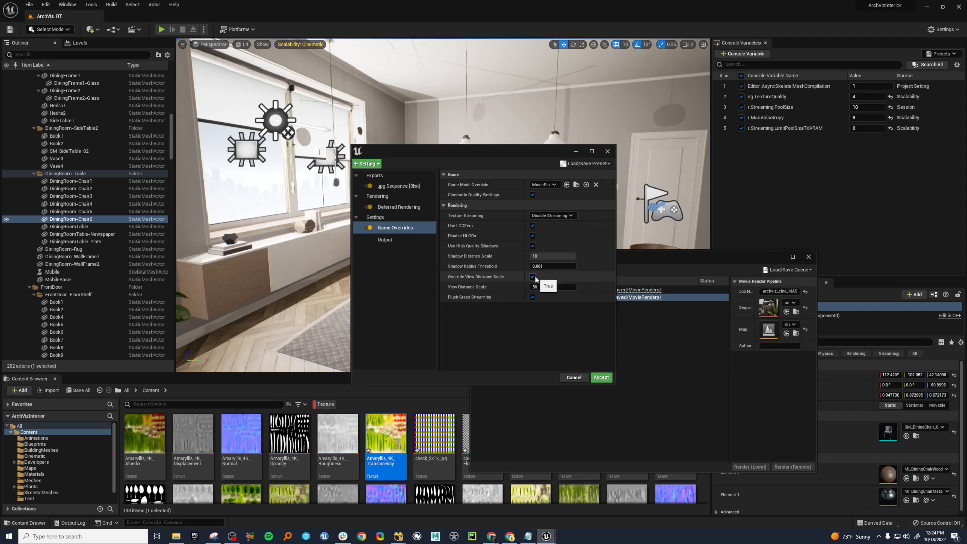
left_click(551, 215)
left_click(552, 224)
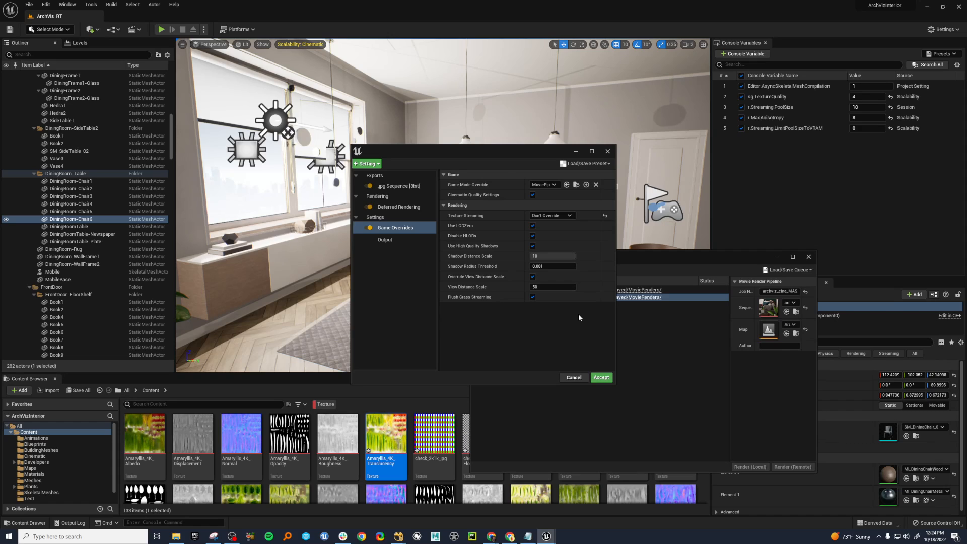
left_click(608, 151)
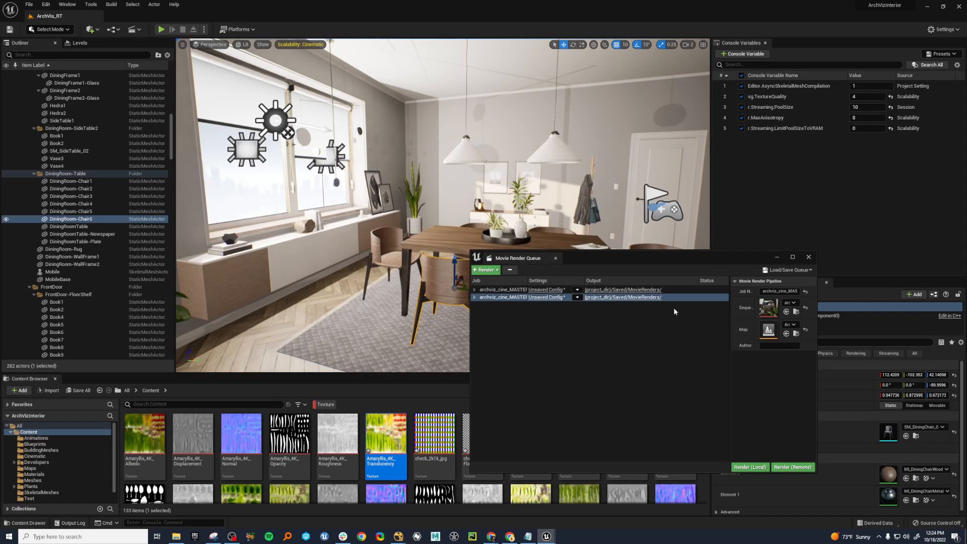
left_click(809, 256)
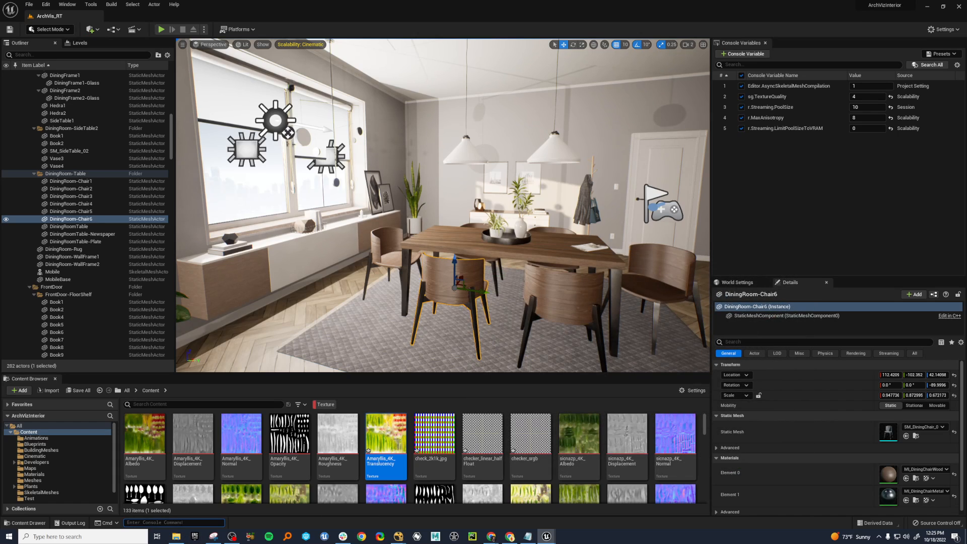
Try to call up the texture streaming statistics with a stat console command.
type("stat streaming")
key("Return")
type("stat ts")
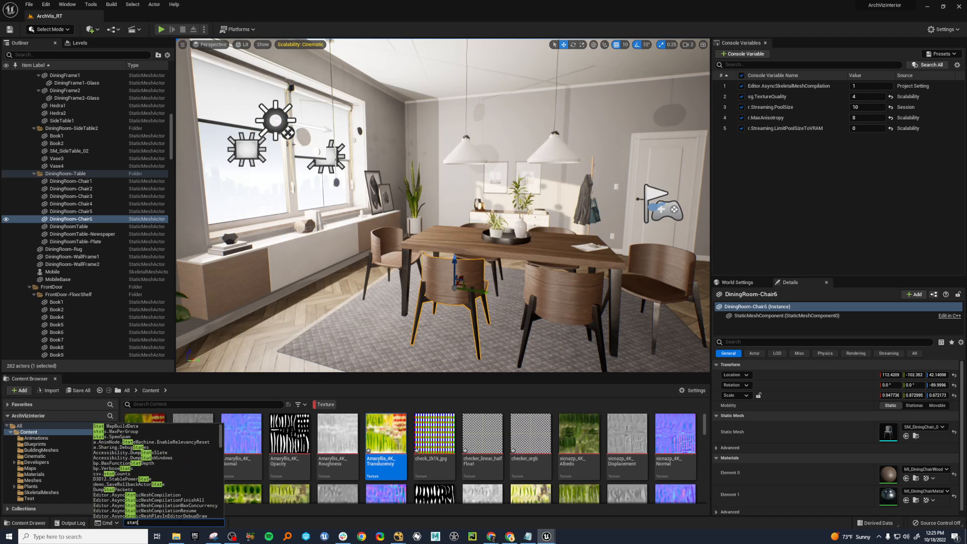
key("BackSpace")
key("BackSpace")
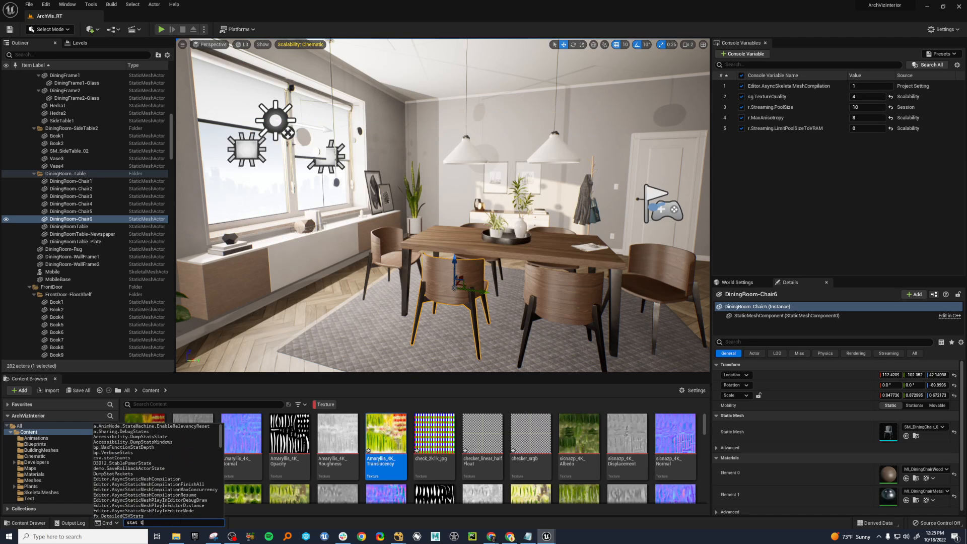
type("streaming")
key("Return")
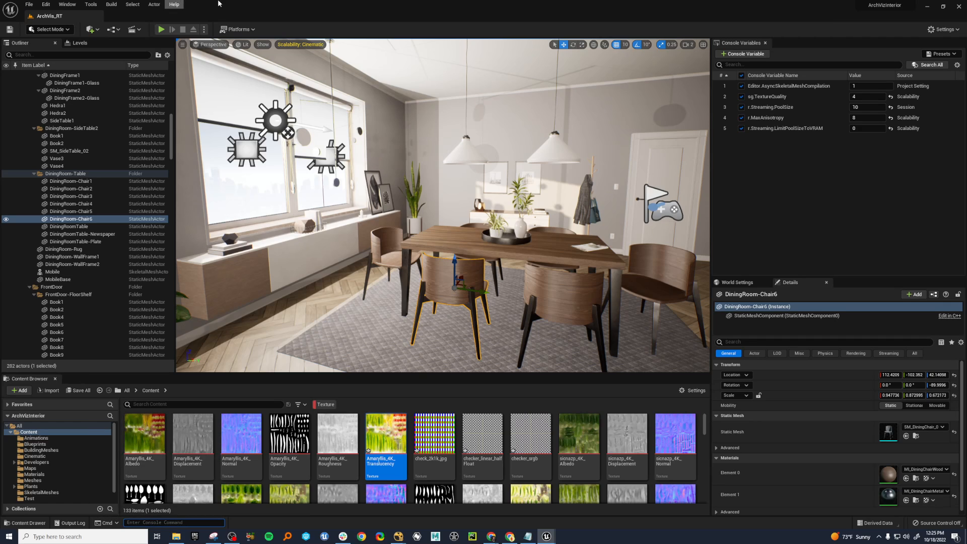
Open the Statistics audit window with Texture Stats and place it over the level viewport.
left_click(67, 5)
left_click(91, 4)
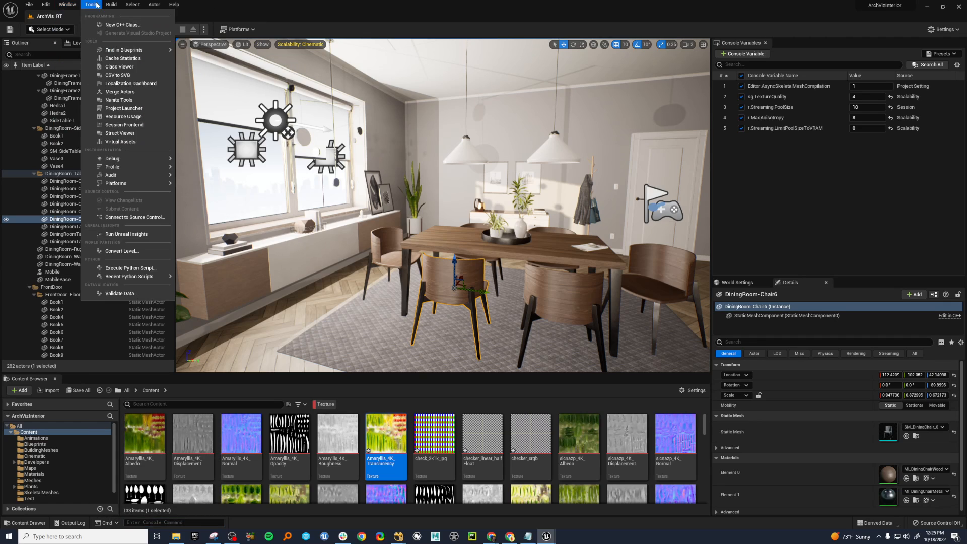
mouse_move(137, 183)
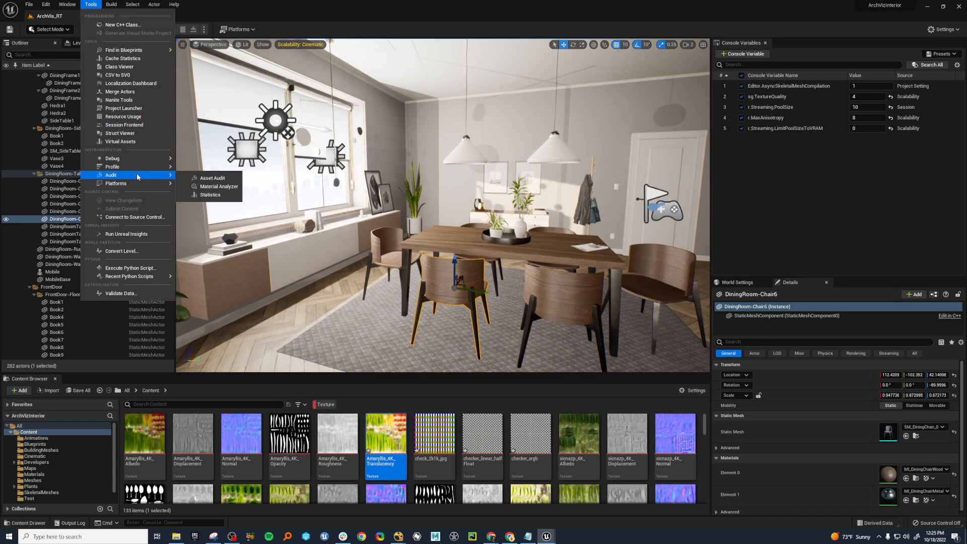
left_click(212, 195)
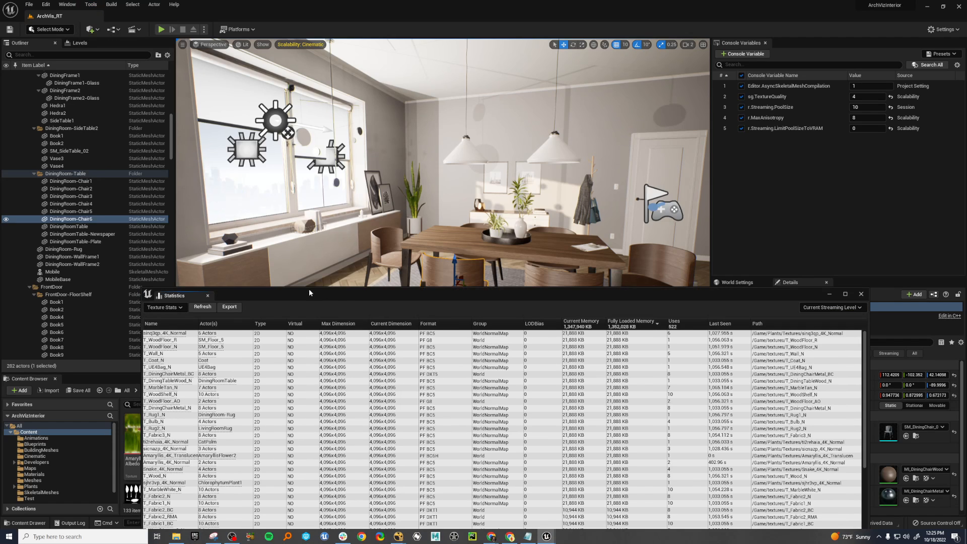
left_click_drag(310, 297, 331, 67)
left_click(214, 138)
left_click(335, 125)
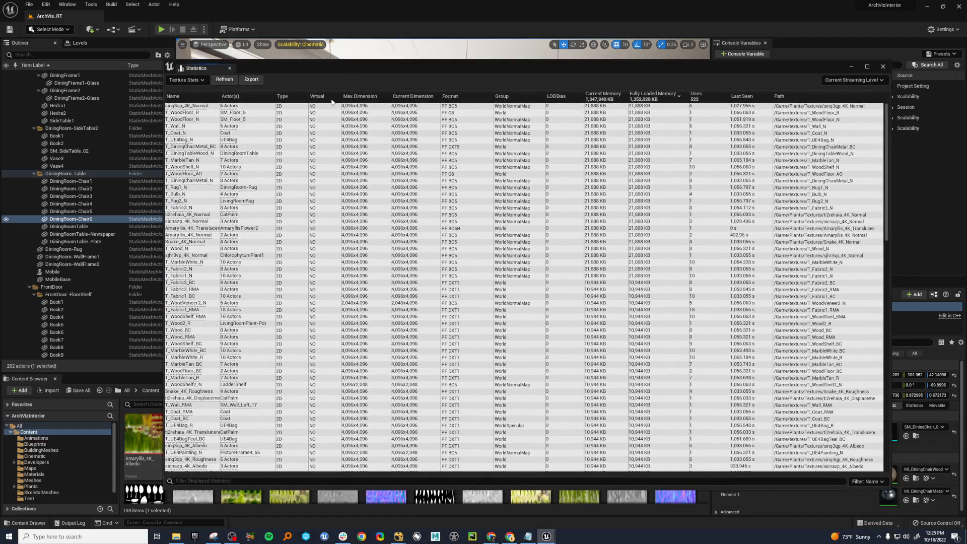
left_click(417, 241)
left_click_drag(614, 74, 552, 93)
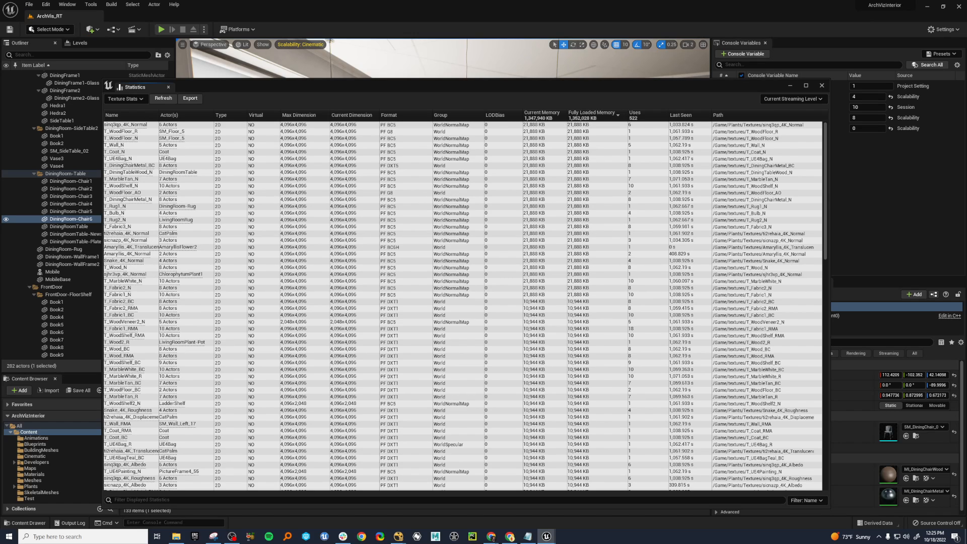
Sort the texture statistics by Format and examine the format, size and memory columns.
scroll(411, 270, "down", 8)
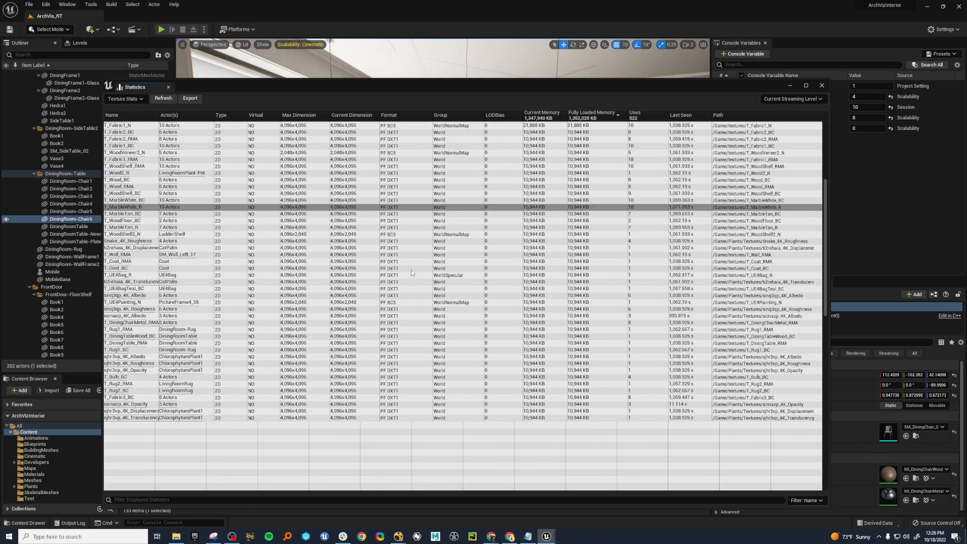
scroll(412, 270, "up", 8)
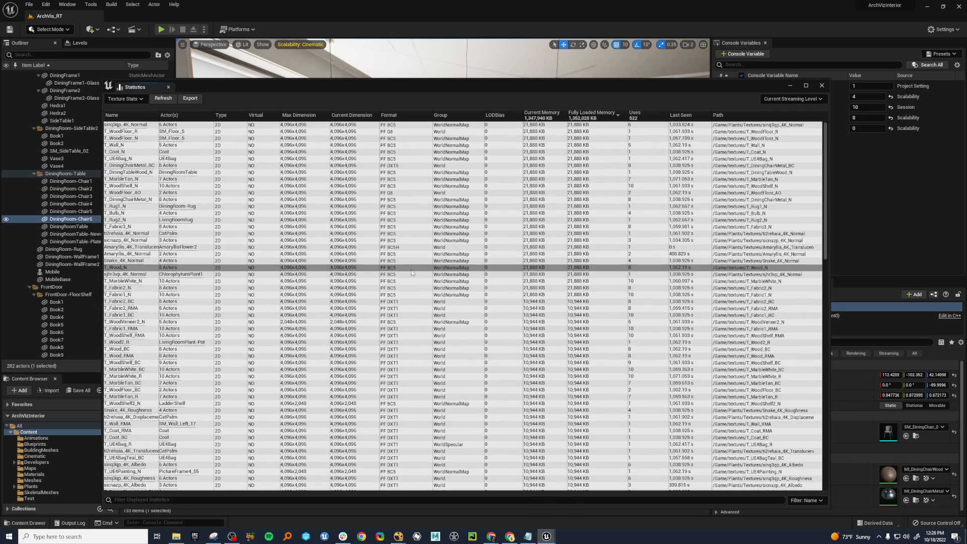
left_click(398, 116)
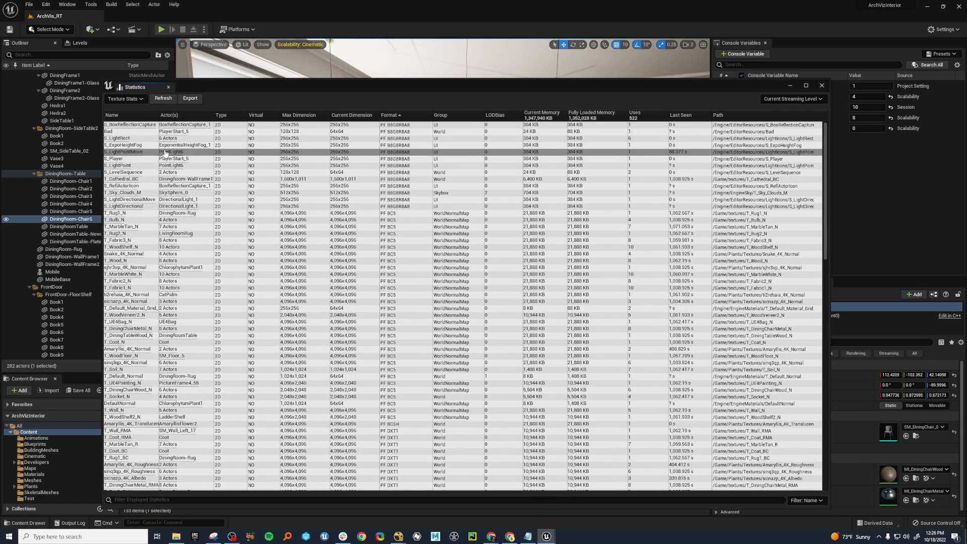
left_click(203, 213)
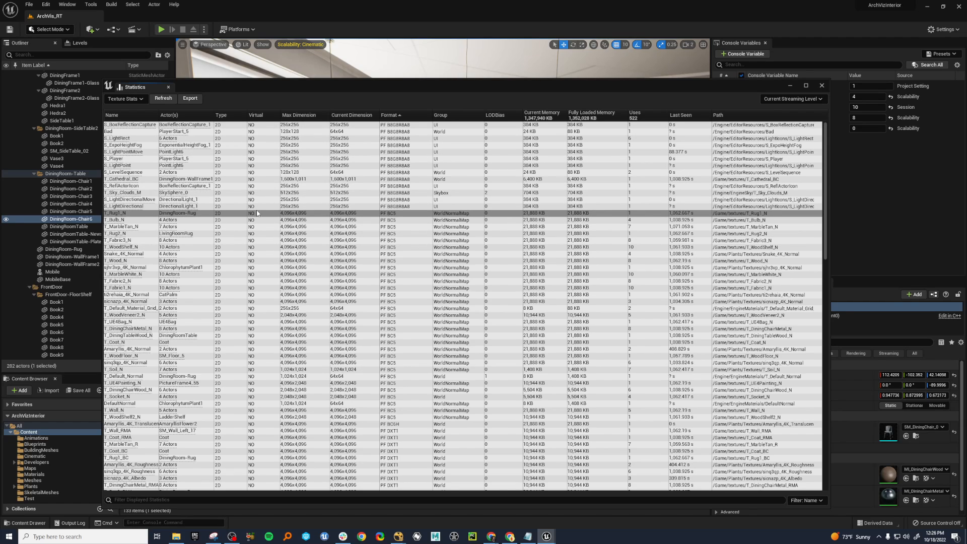
left_click(412, 207)
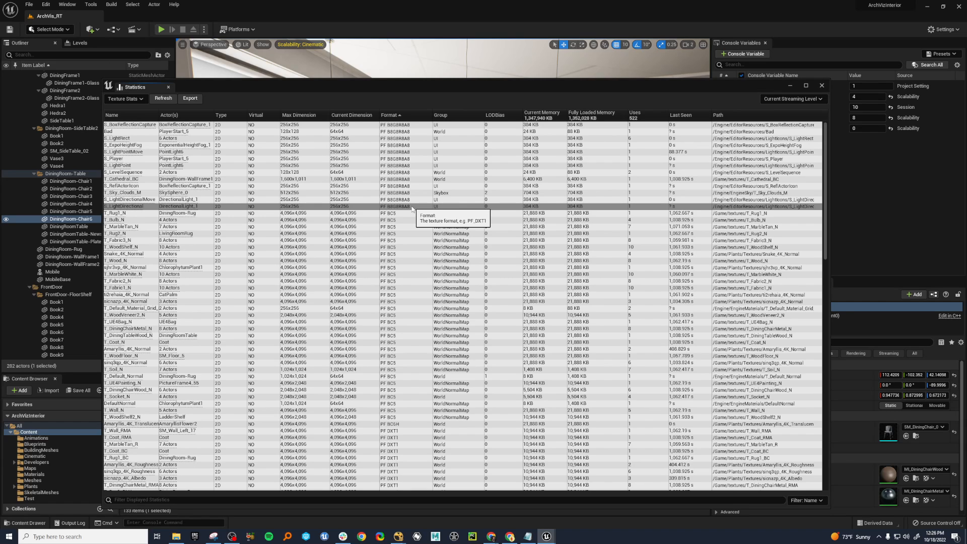
left_click_drag(373, 85, 395, 185)
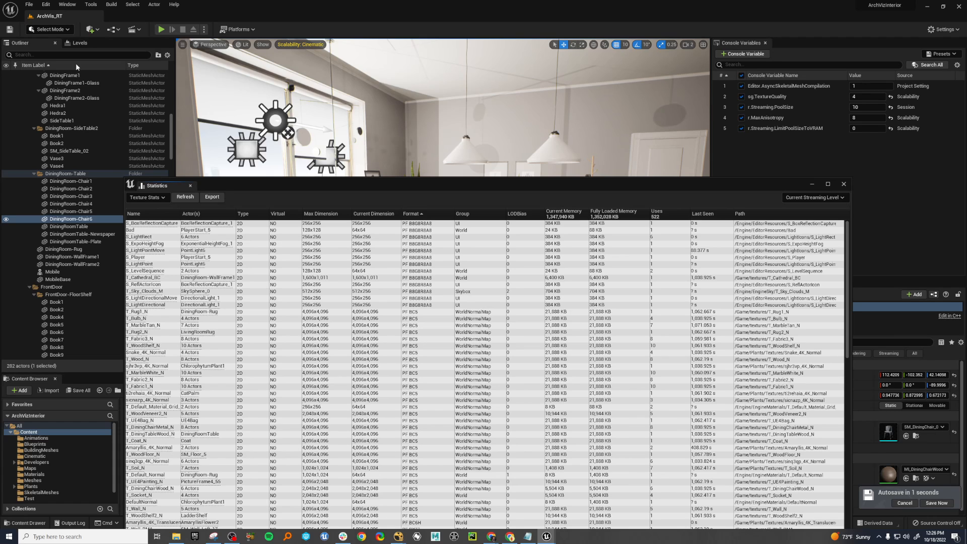
Examine the red, green and blue channels of T_DiningTable_RMA in the texture editor, and move the editor away.
left_click_drag(0, 30, 700, 47)
left_click(302, 73)
left_click(314, 74)
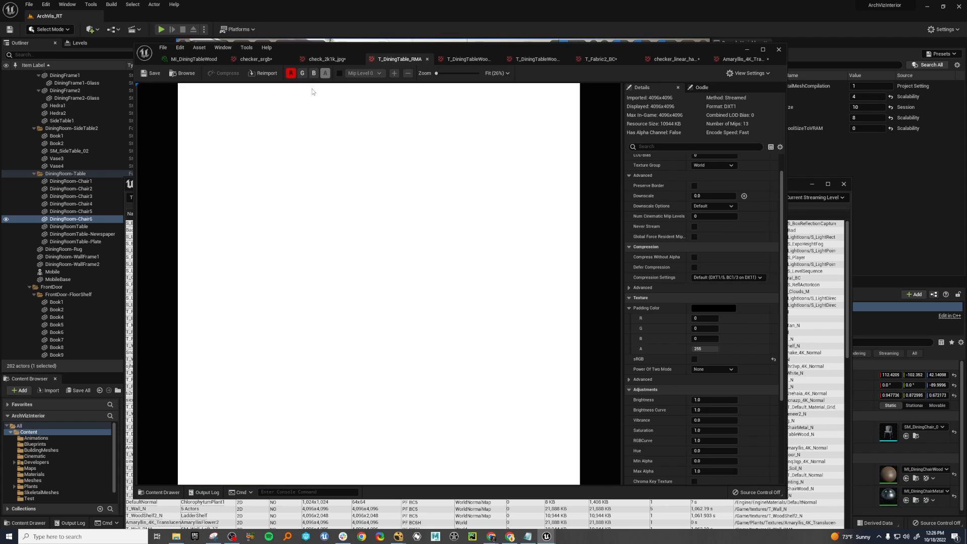
left_click(303, 73)
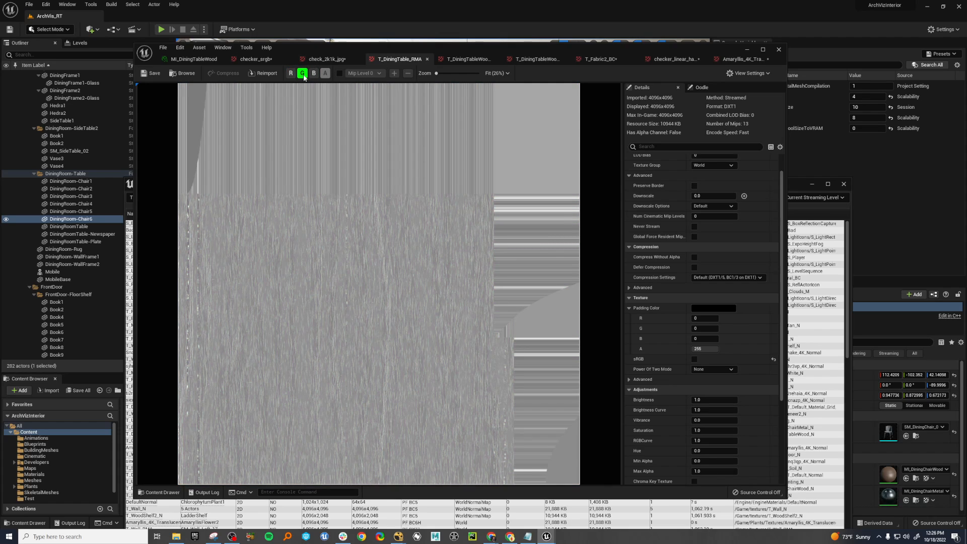
left_click(291, 73)
left_click(314, 74)
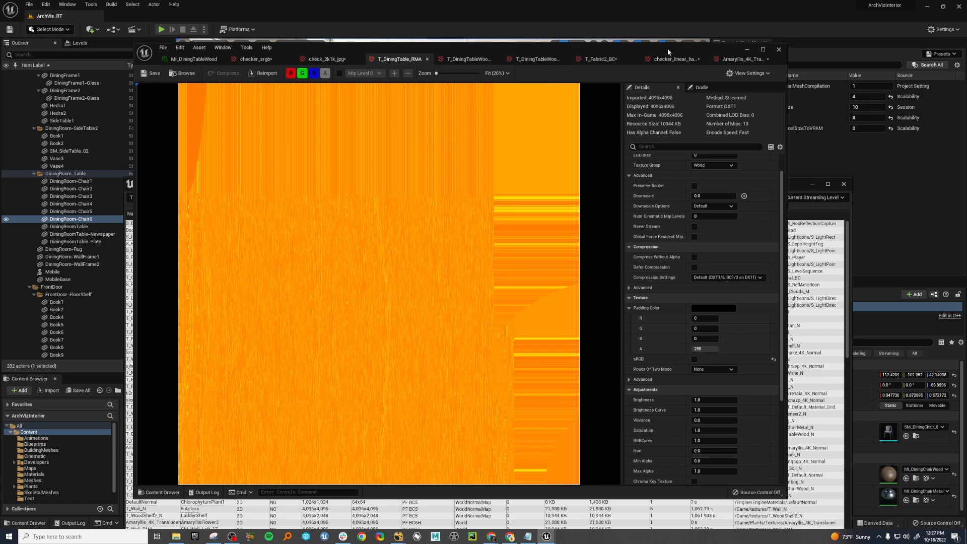
left_click_drag(670, 48, 0, 96)
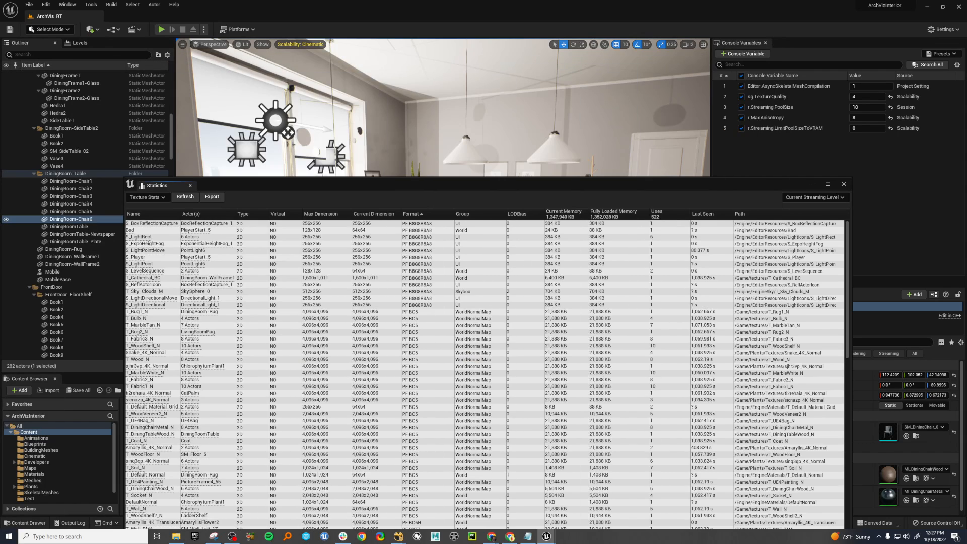
Examine the format-sorted texture statistics down to the end of the list and select T_WoodFloor_AO.
left_click_drag(489, 183, 486, 81)
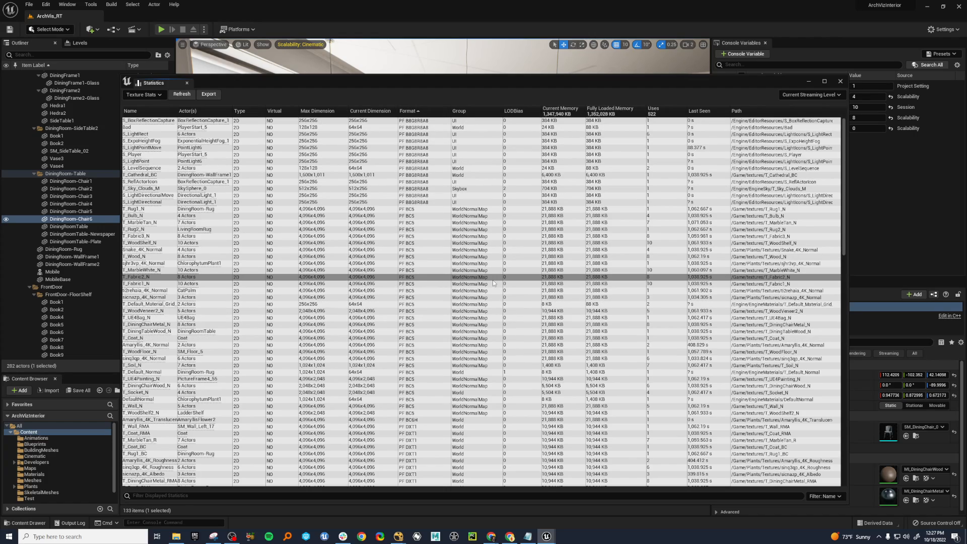
scroll(493, 280, "down", 10)
scroll(493, 280, "down", 18)
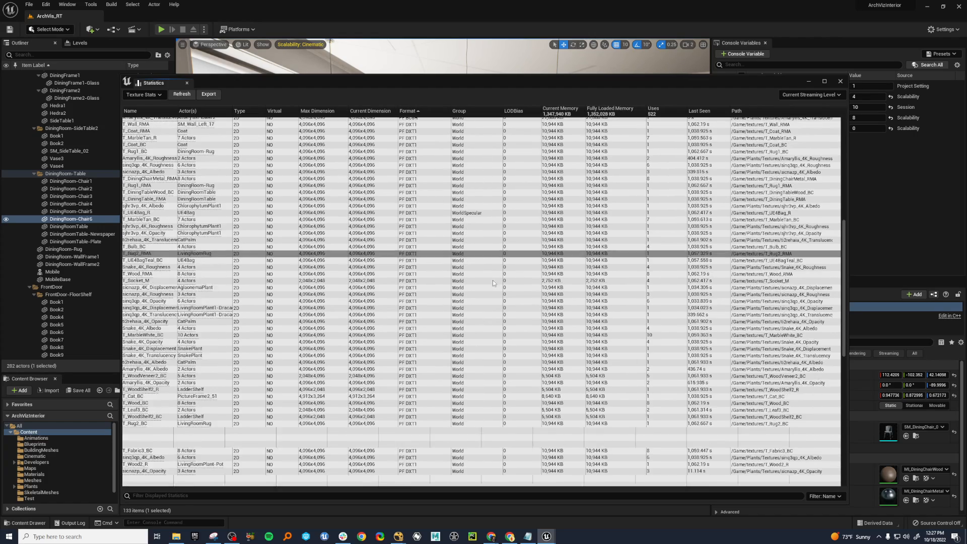
scroll(493, 283, "down", 1)
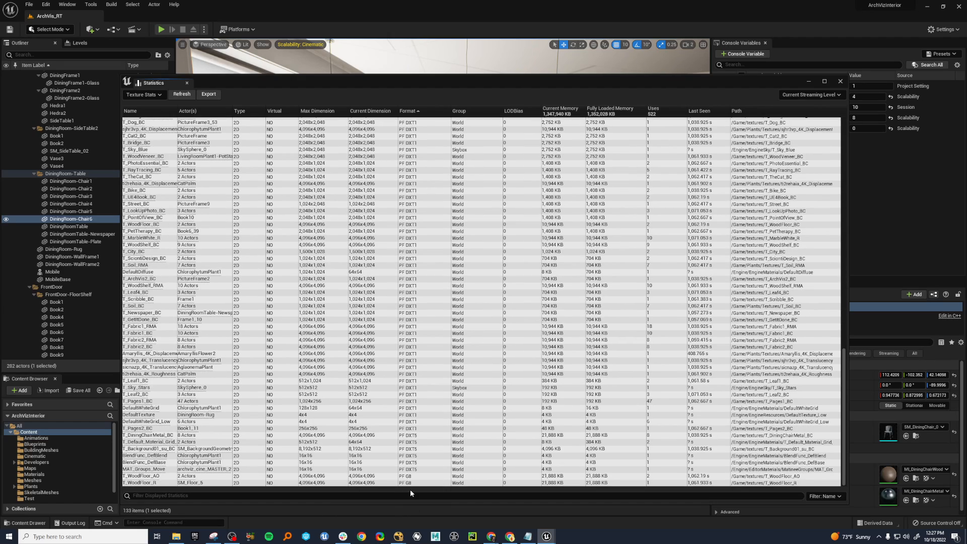
left_click(407, 477)
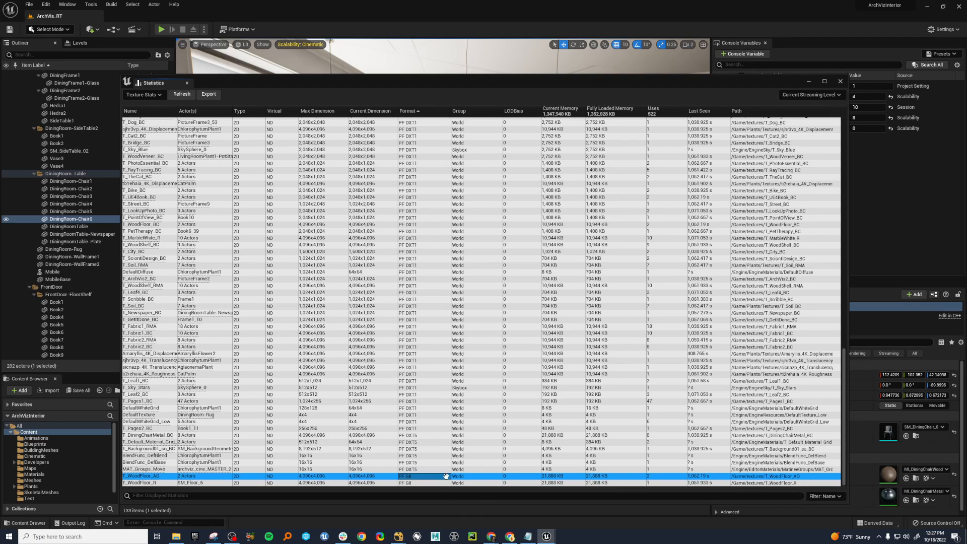
Locate T_WoodFloor_AO in the project's textures folder, open it in the texture editor and examine its details up close.
double_click(158, 476)
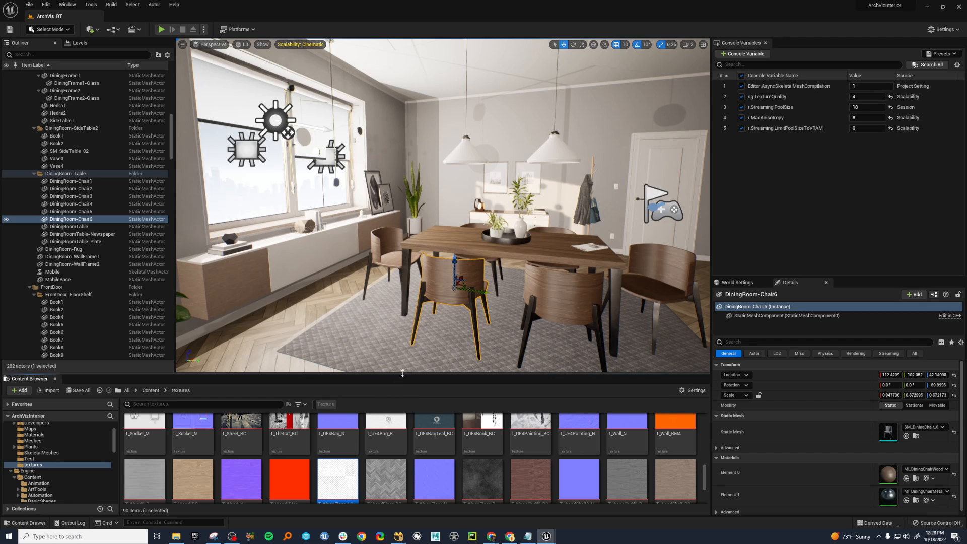
left_click_drag(404, 344, 404, 269)
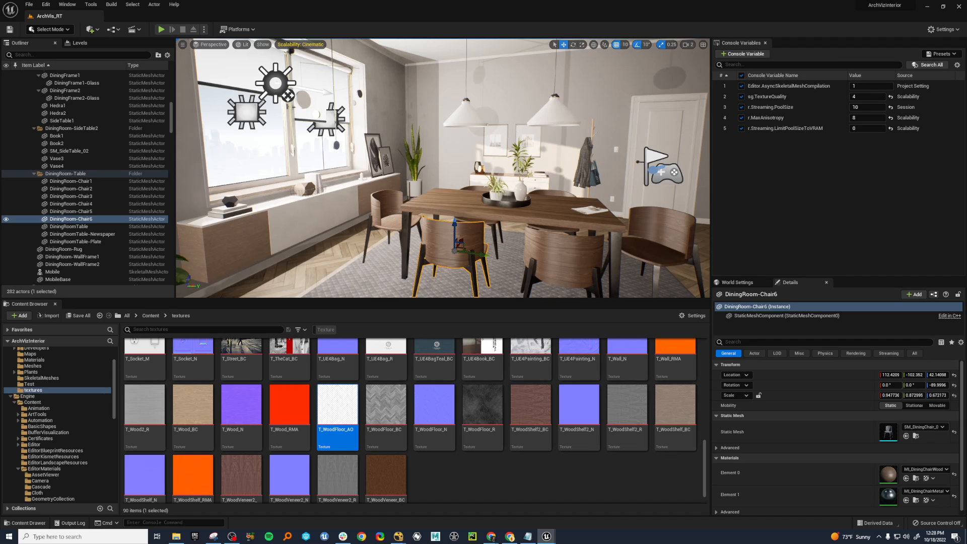
double_click(337, 406)
left_click_drag(631, 114, 663, 59)
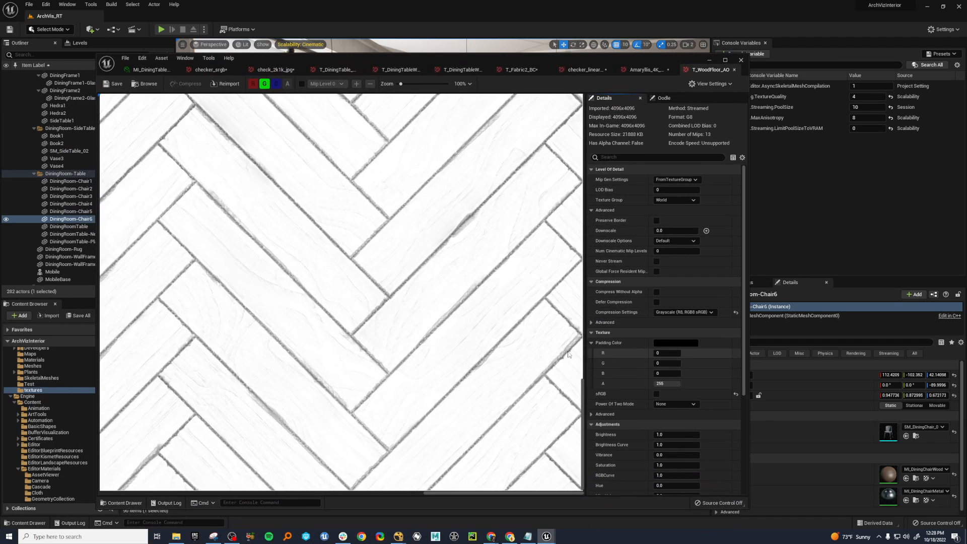
scroll(423, 323, "up", 3)
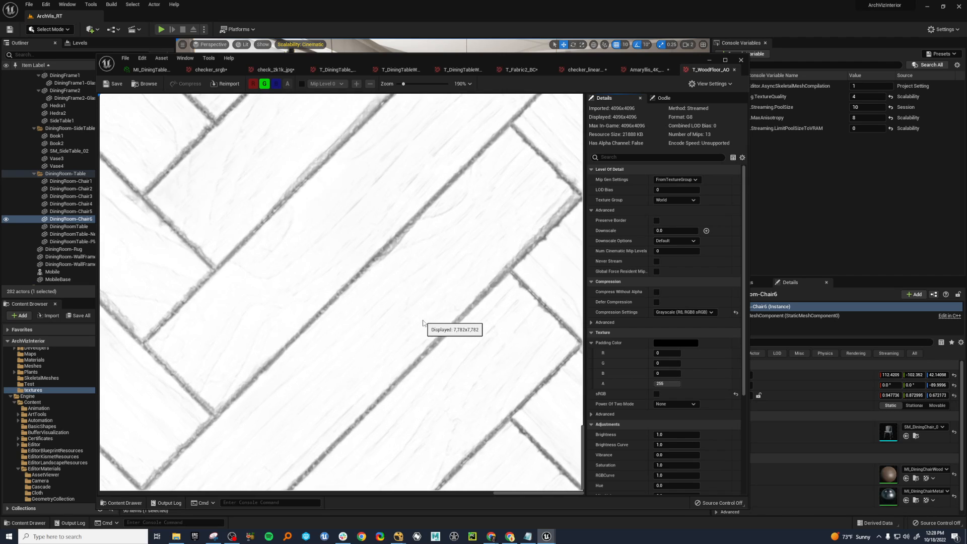
left_click_drag(587, 60, 620, 307)
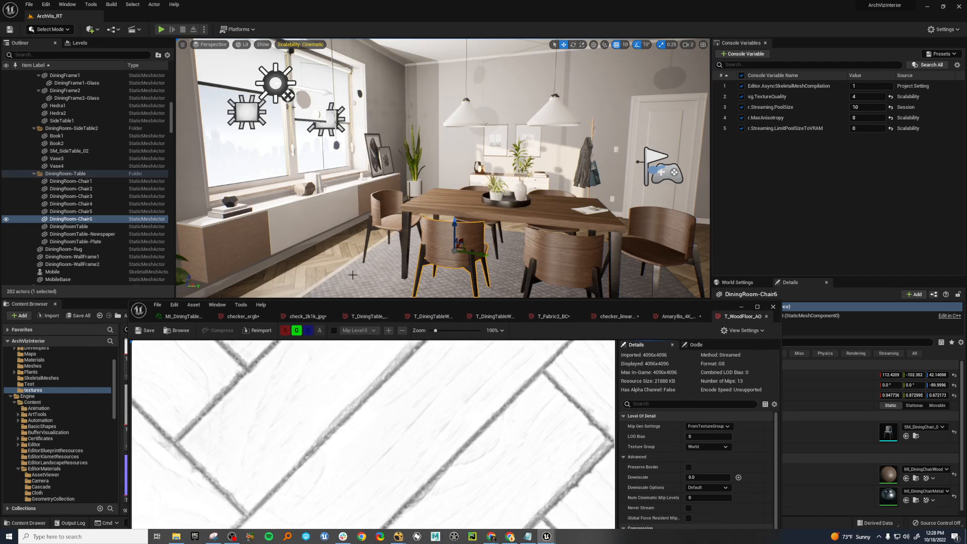
left_click_drag(516, 309, 495, 65)
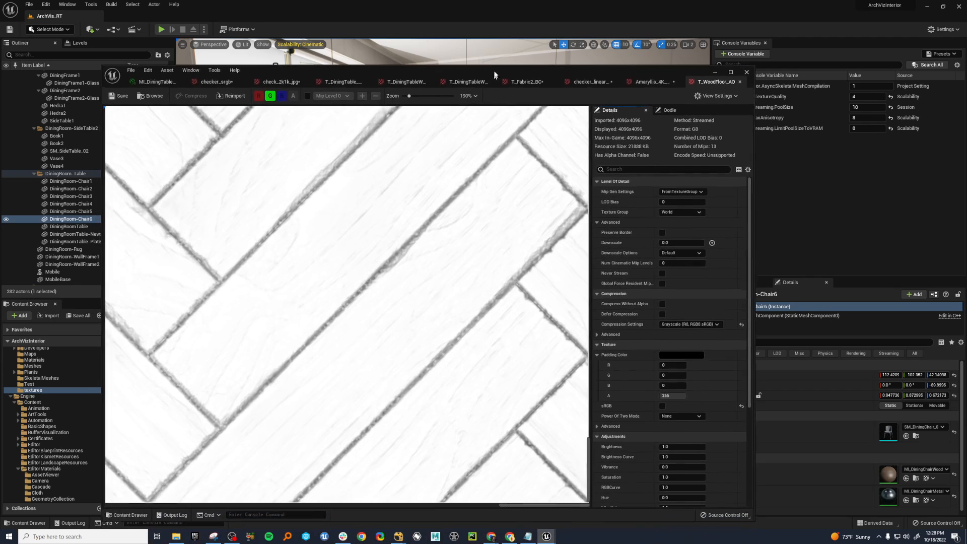
Try the Default (DXT1/5, BC1/3 on DX11) compression on T_WoodFloor_AO, and restore it to Grayscale (R8, RGB8 sRGB).
left_click(689, 321)
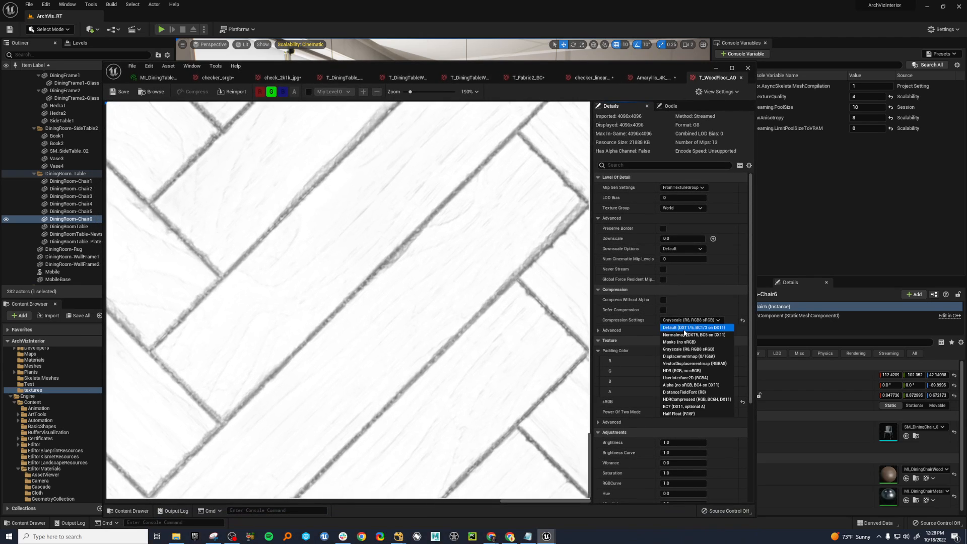
left_click(688, 327)
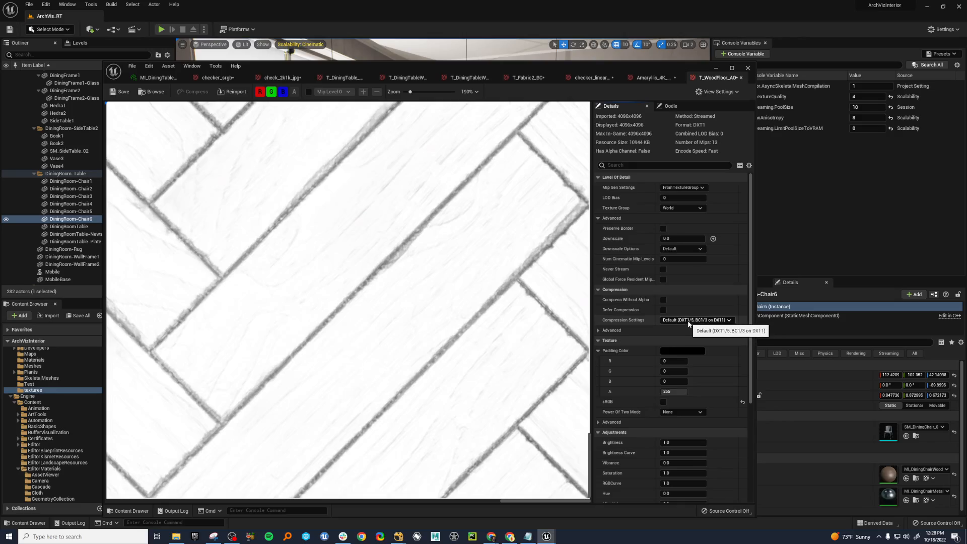
left_click(689, 320)
left_click(694, 354)
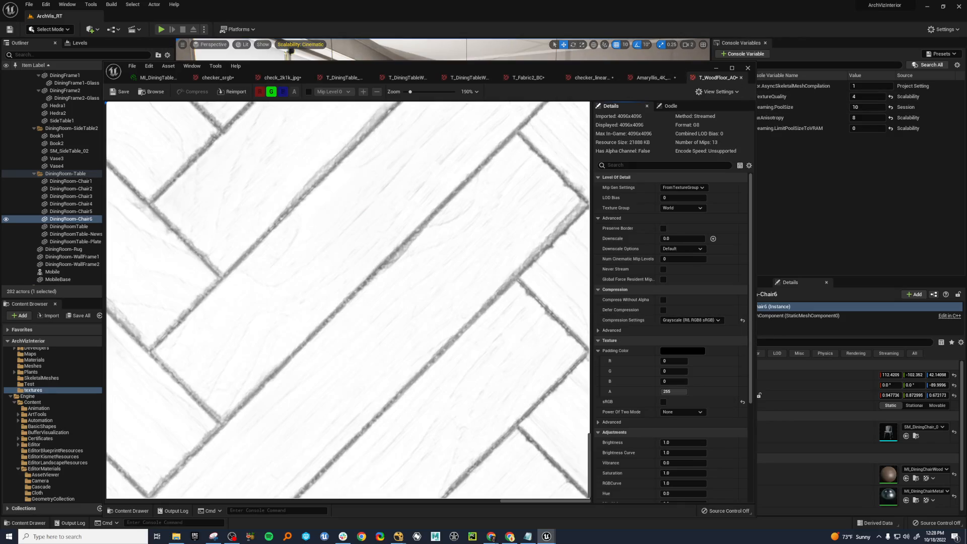
Bring back the texture statistics, look through the formats and sort the list by Current Memory from largest to smallest.
left_click_drag(966, 75, 393, 76)
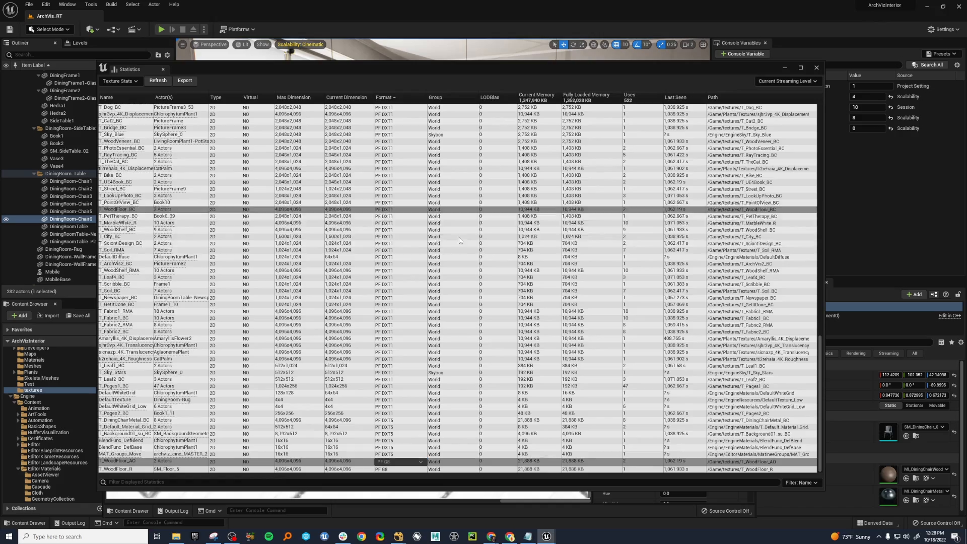
scroll(478, 255, "up", 4)
scroll(479, 257, "up", 10)
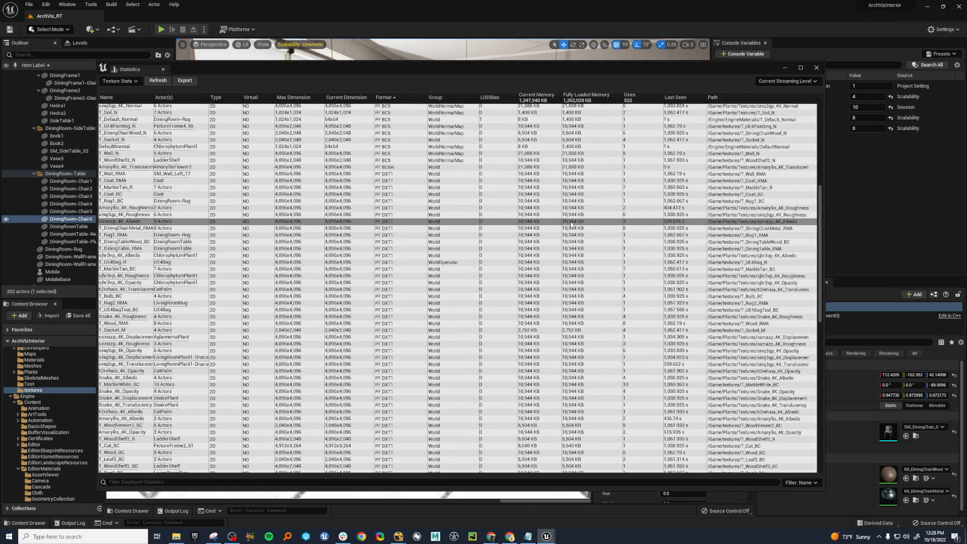
scroll(573, 225, "up", 3)
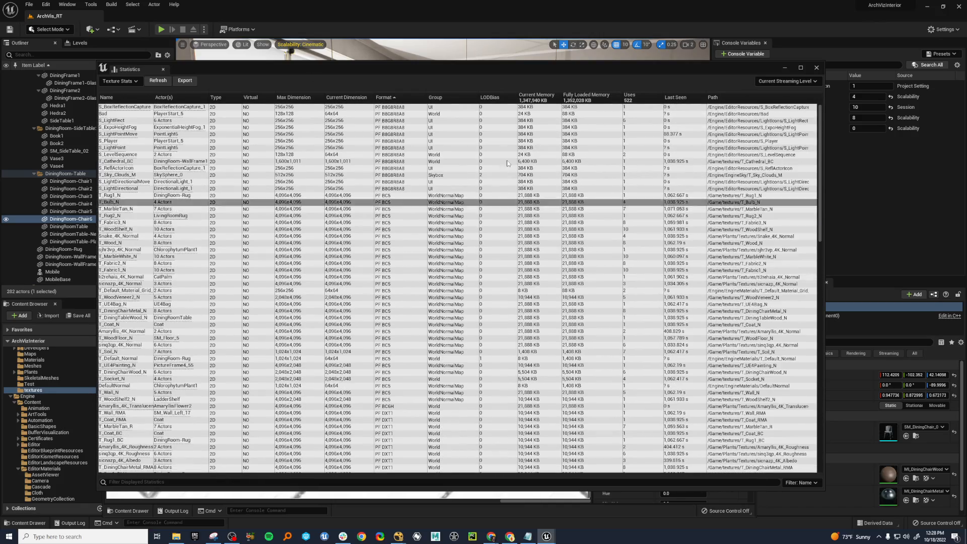
left_click(537, 97)
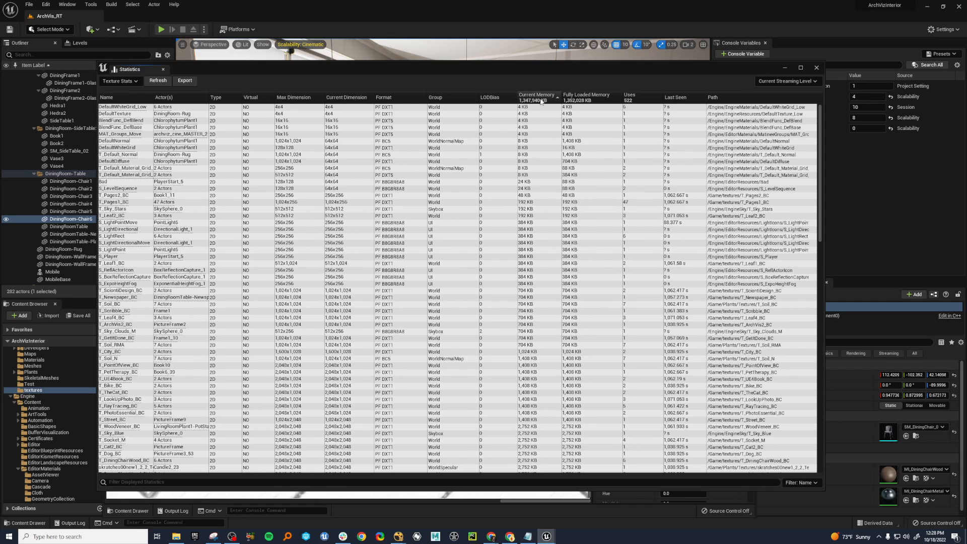
left_click(537, 97)
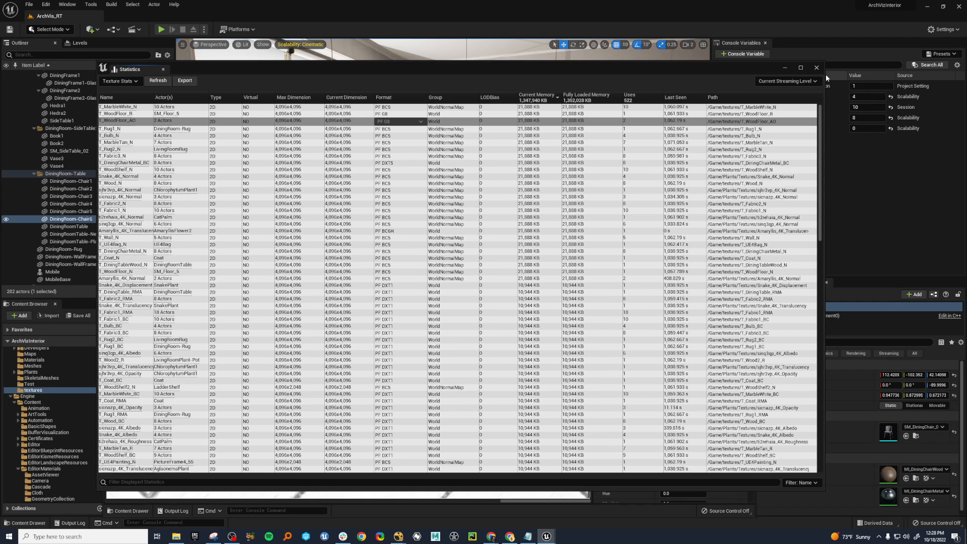
Close the Statistics window and the texture editor, and enlarge the level viewport.
left_click(818, 68)
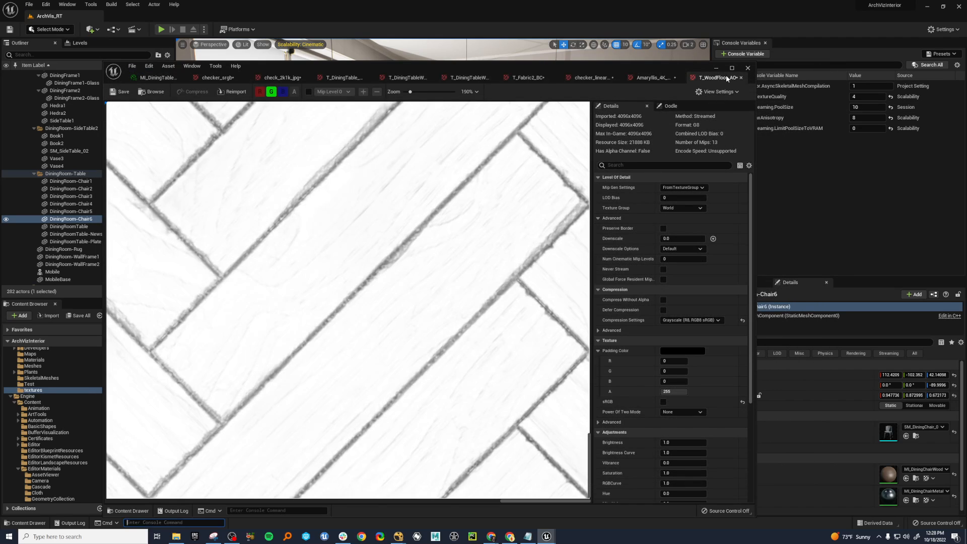
left_click(747, 68)
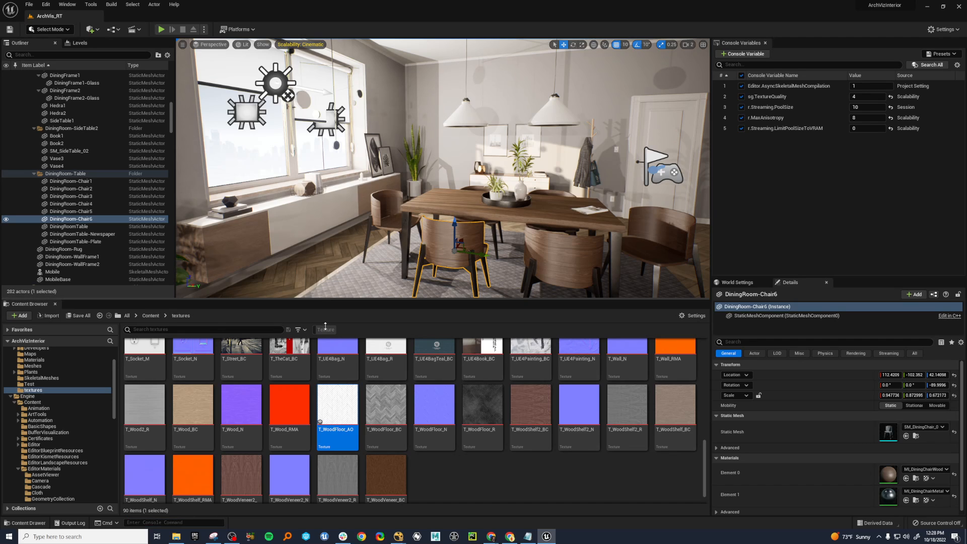
left_click_drag(325, 326, 326, 407)
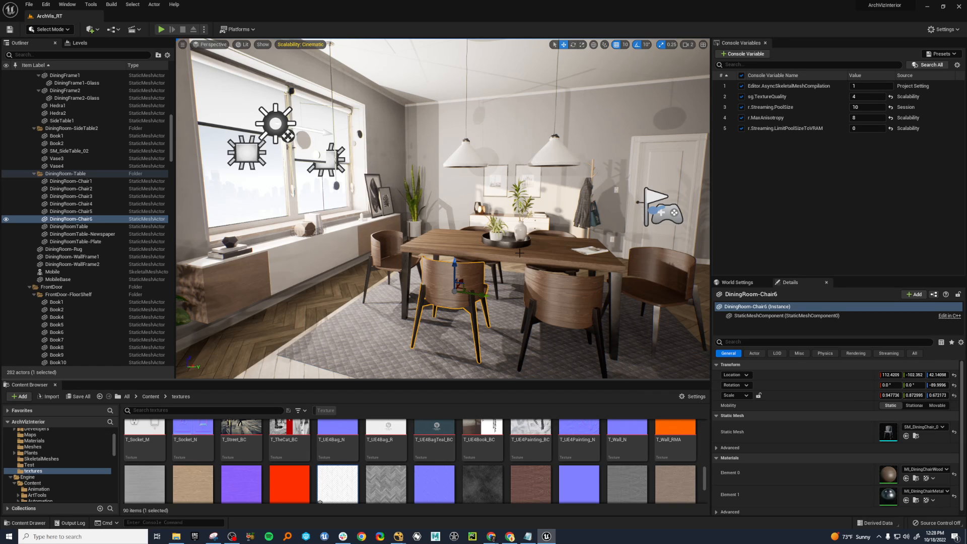
Examine the dedicated GPU memory usage of GPU 0 in Task Manager, and close Task Manager.
key("ctrl+shift+Escape")
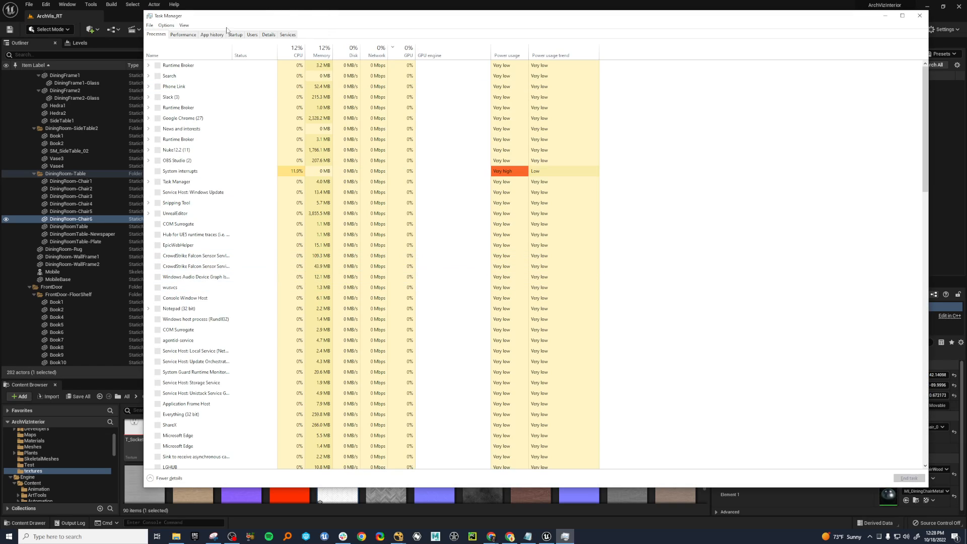
left_click(180, 38)
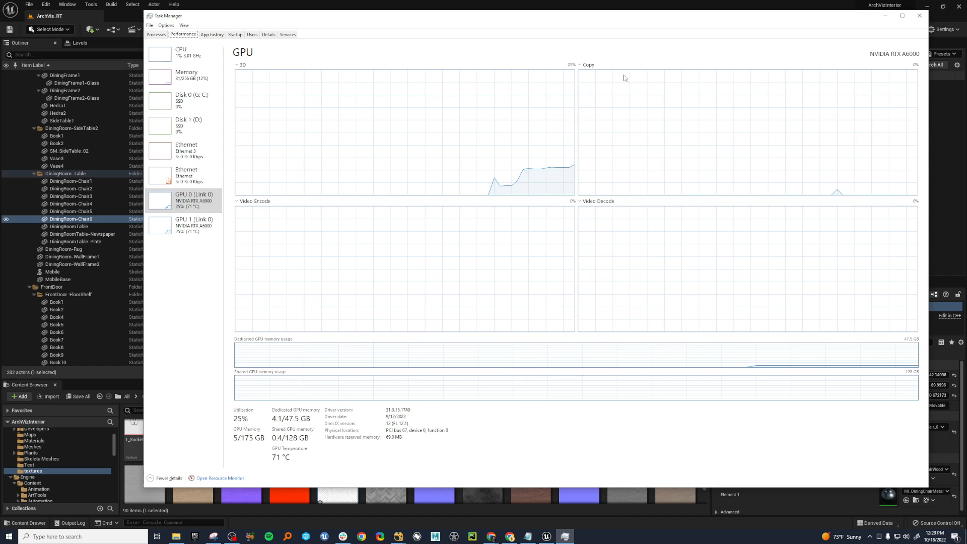
left_click(924, 17)
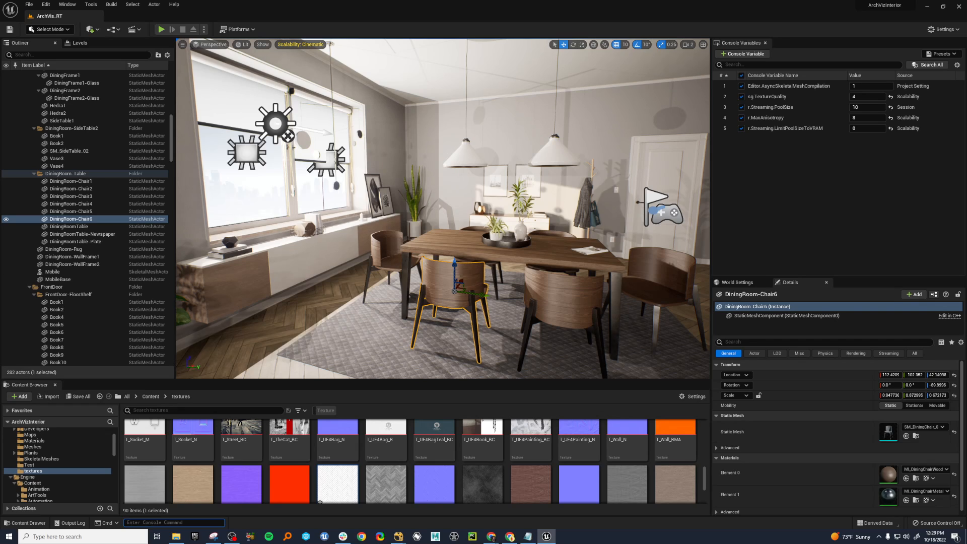
Switch to the browser, read the Virtual Texture Memory Pools documentation on physical memory pools, and minimize the browser.
key("alt+Tab")
left_click_drag(0, 152, 547, 63)
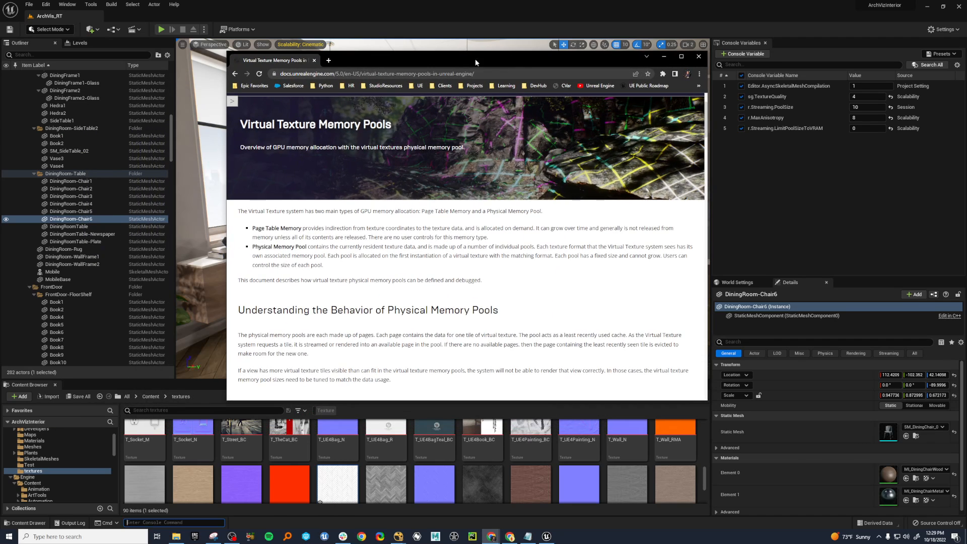
scroll(473, 240, "down", 3)
scroll(473, 241, "up", 3)
scroll(474, 240, "down", 3)
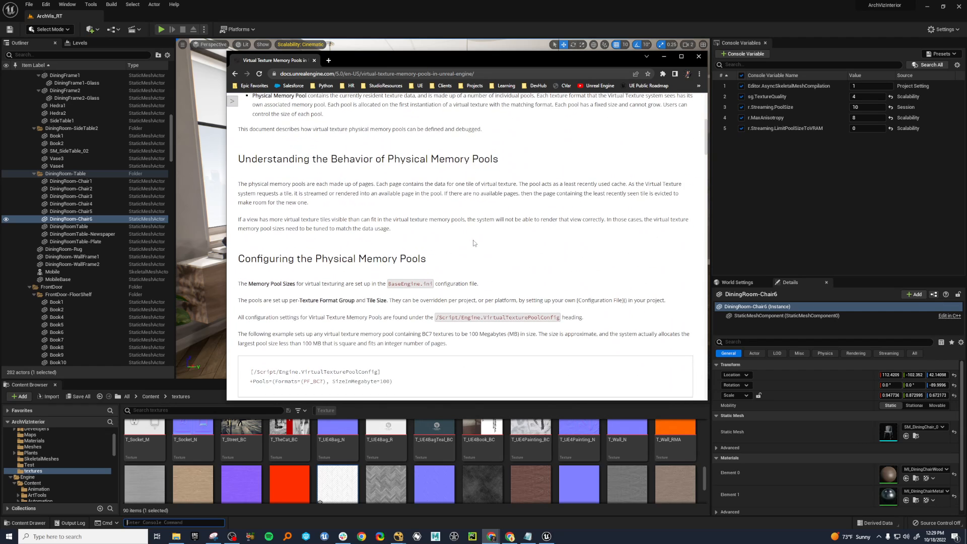
scroll(473, 243, "down", 3)
scroll(551, 241, "up", 5)
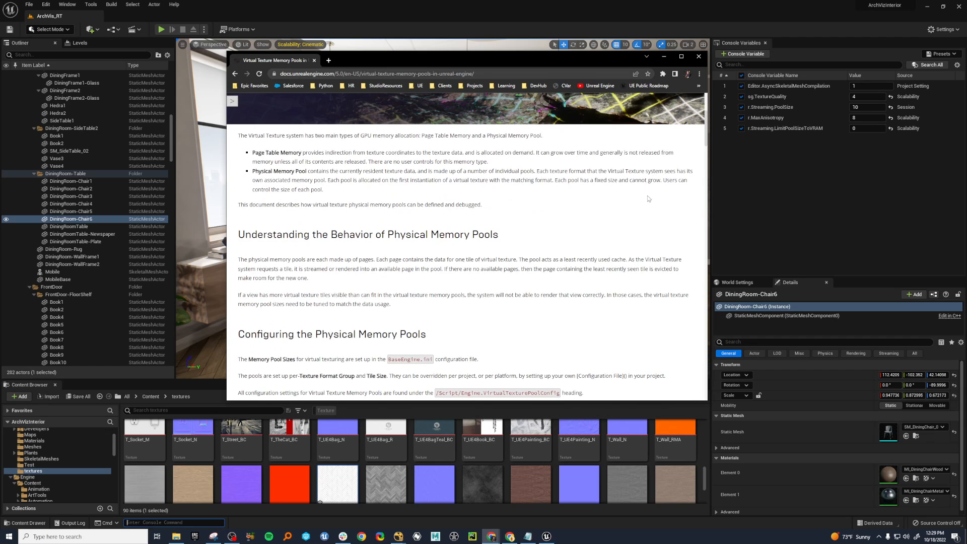
left_click(664, 56)
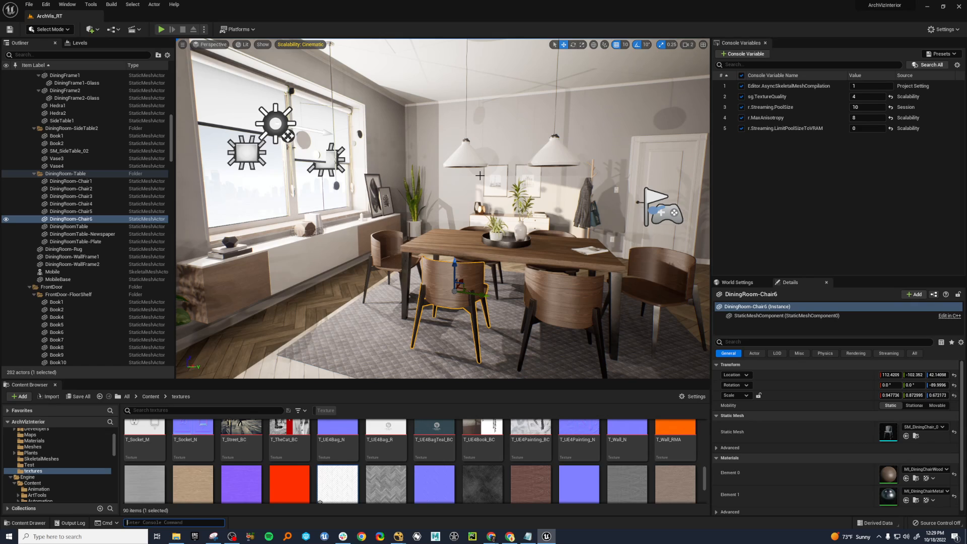
Set the r.Streaming.PoolSize console variable to 30000.
left_click(859, 107)
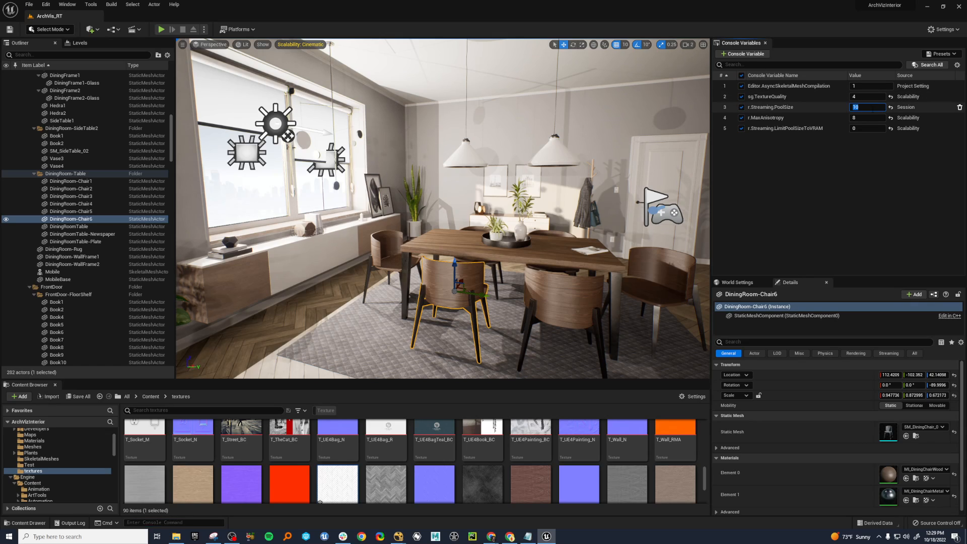
type("30000")
key("Return")
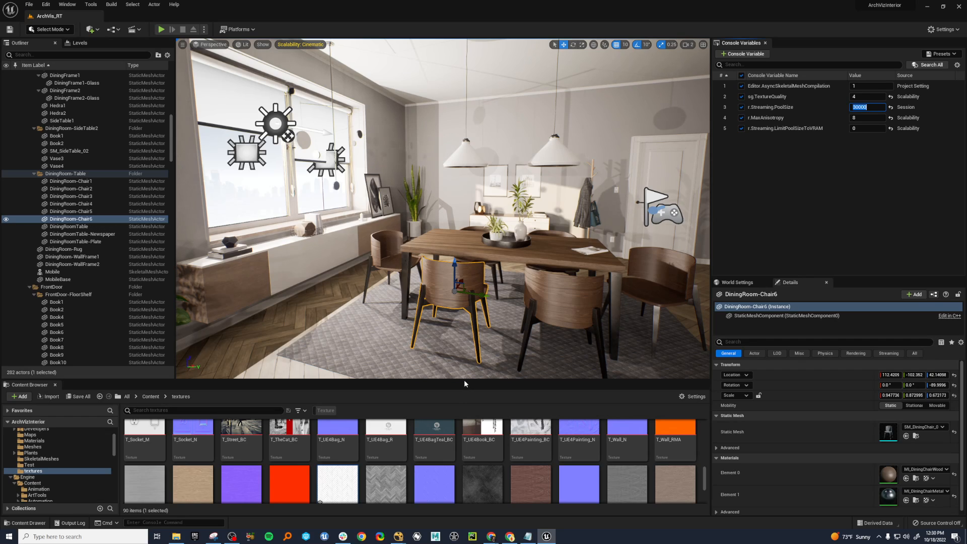
Open T_UE4BagTeal_BC in the texture editor to examine its resolution and compression details, and minimize the editor.
left_click_drag(464, 381, 469, 339)
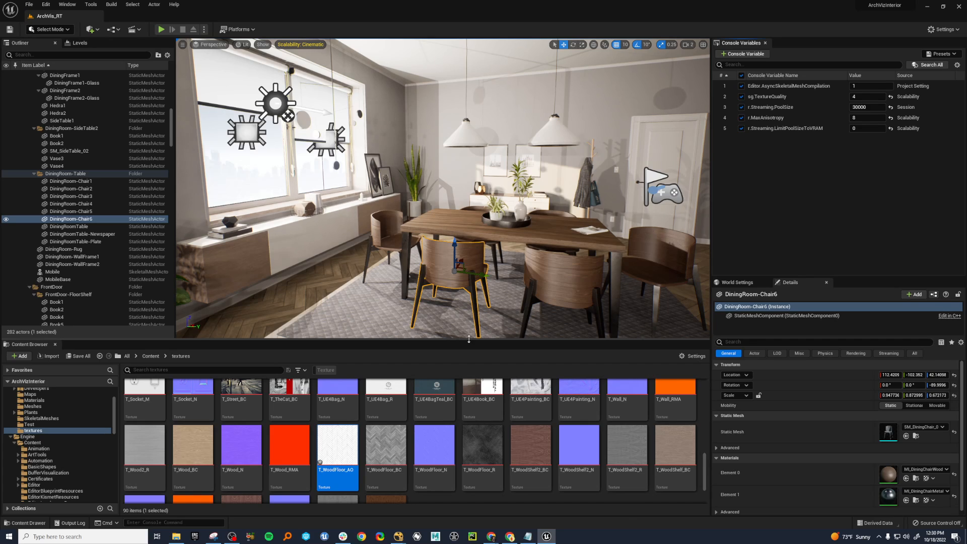
left_click(434, 393)
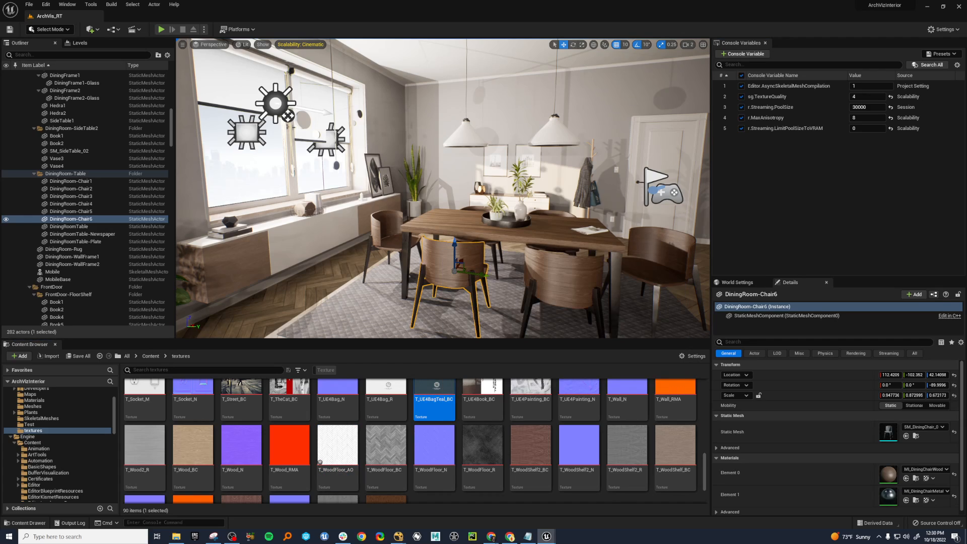
double_click(434, 393)
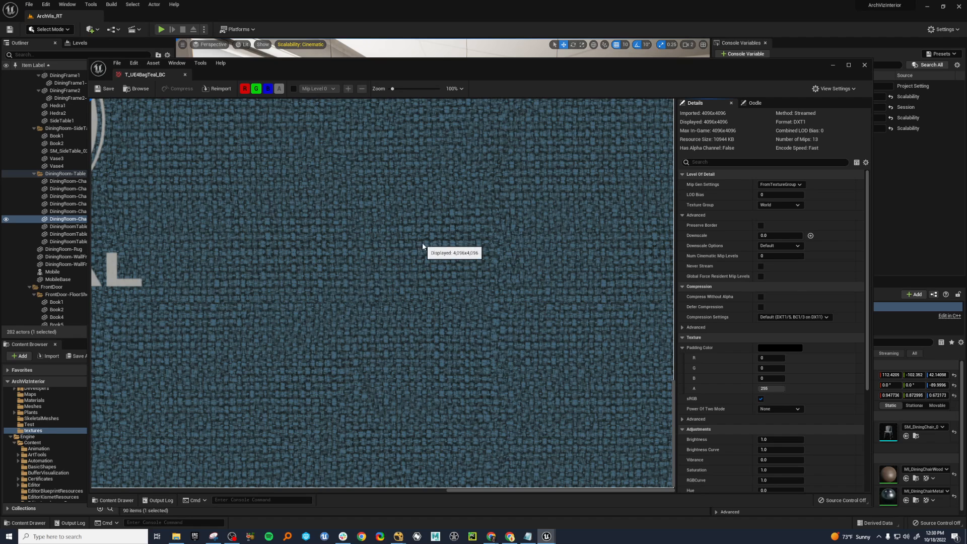
left_click(834, 65)
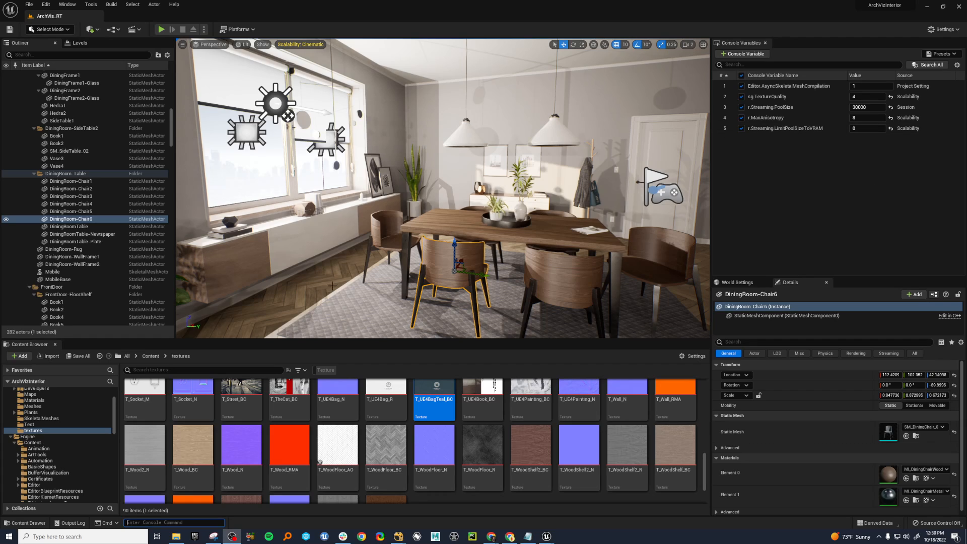
Reopen the Statistics audit window, examine the texture list ordered by Fully Loaded Memory, and minimize the window.
left_click(67, 4)
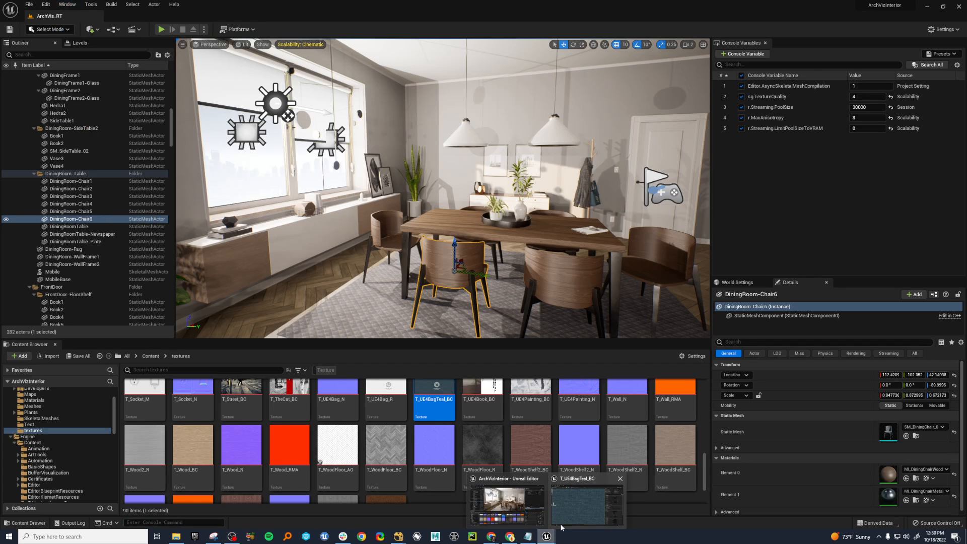
left_click(91, 5)
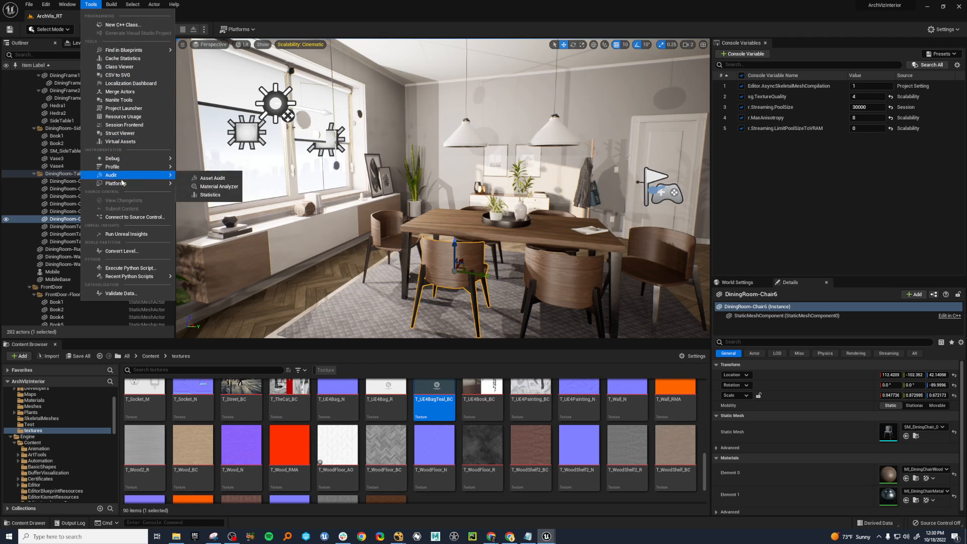
mouse_move(122, 177)
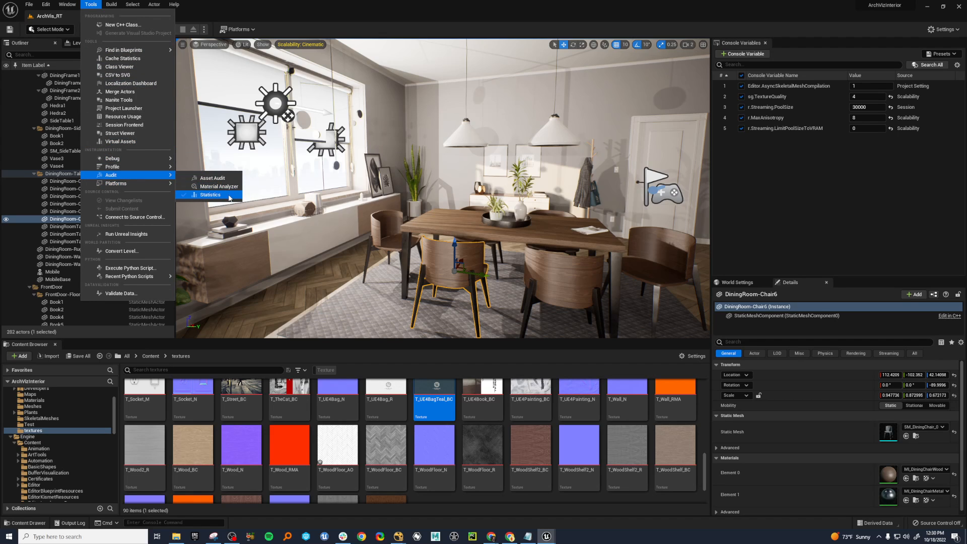
left_click(210, 195)
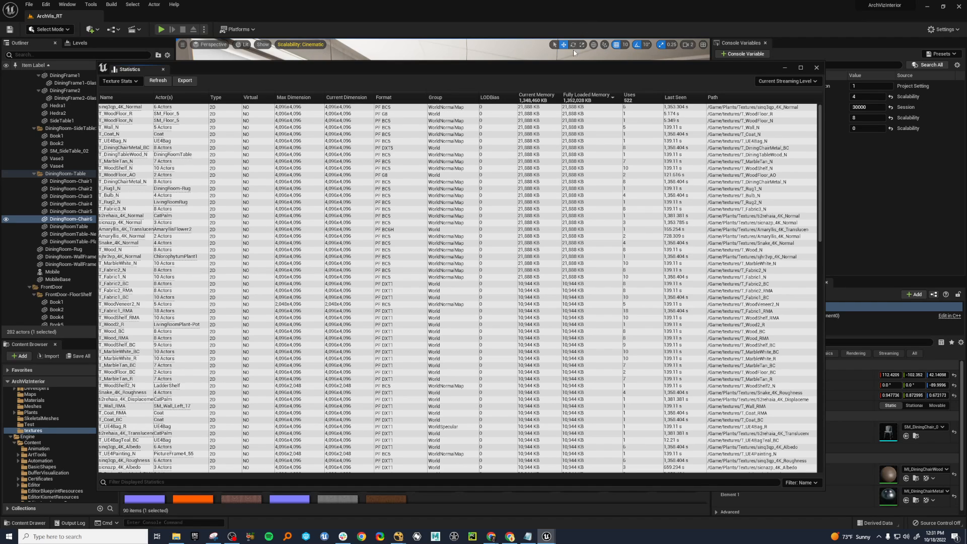
mouse_move(817, 151)
left_mouse_down()
mouse_move(821, 416)
mouse_move(828, 314)
mouse_move(808, 134)
left_mouse_up()
left_click(784, 67)
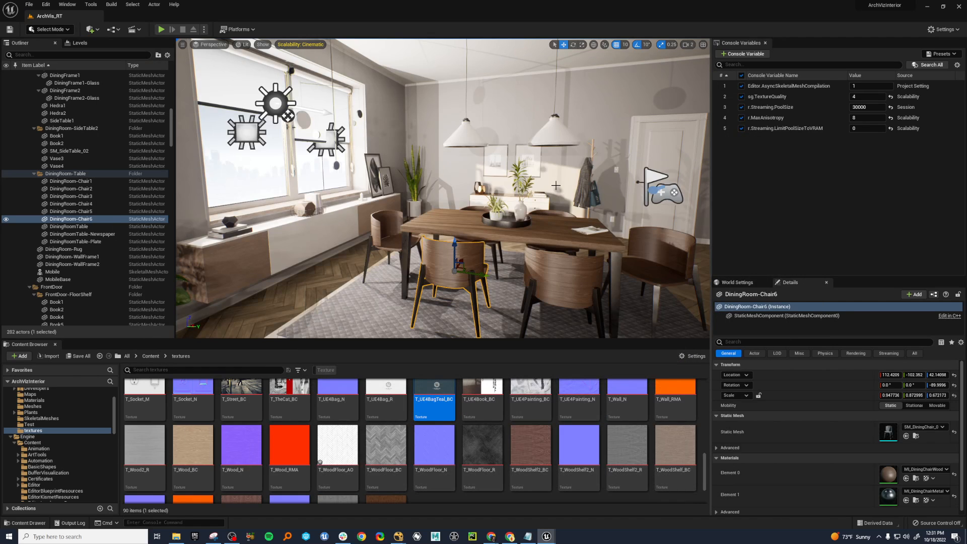